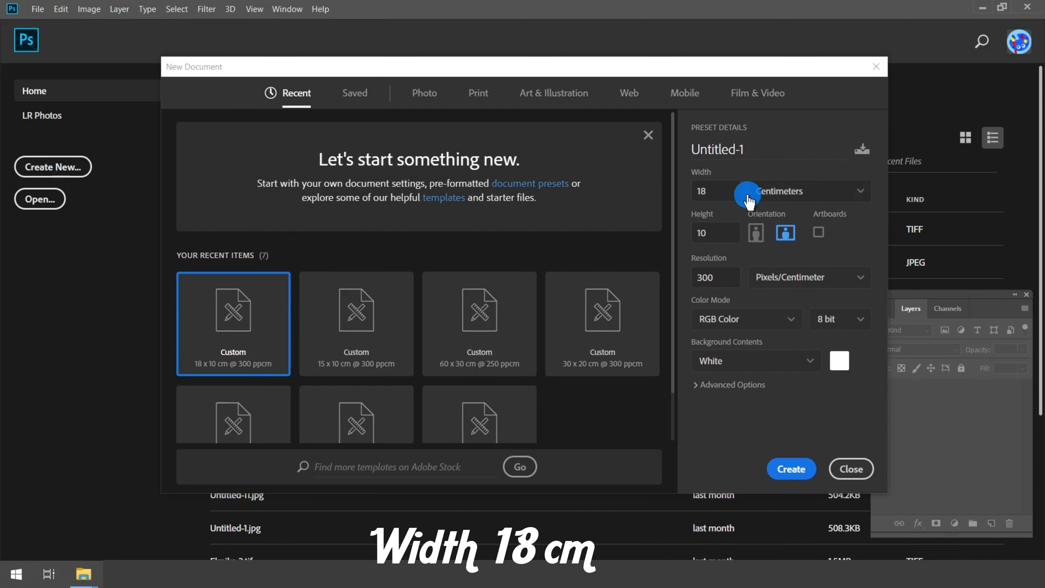
Step: Create an 18 × 10 cm document at 300 pixels/centimeter and unlock its background layer
left_click_drag(738, 194, 648, 191)
double_click(715, 233)
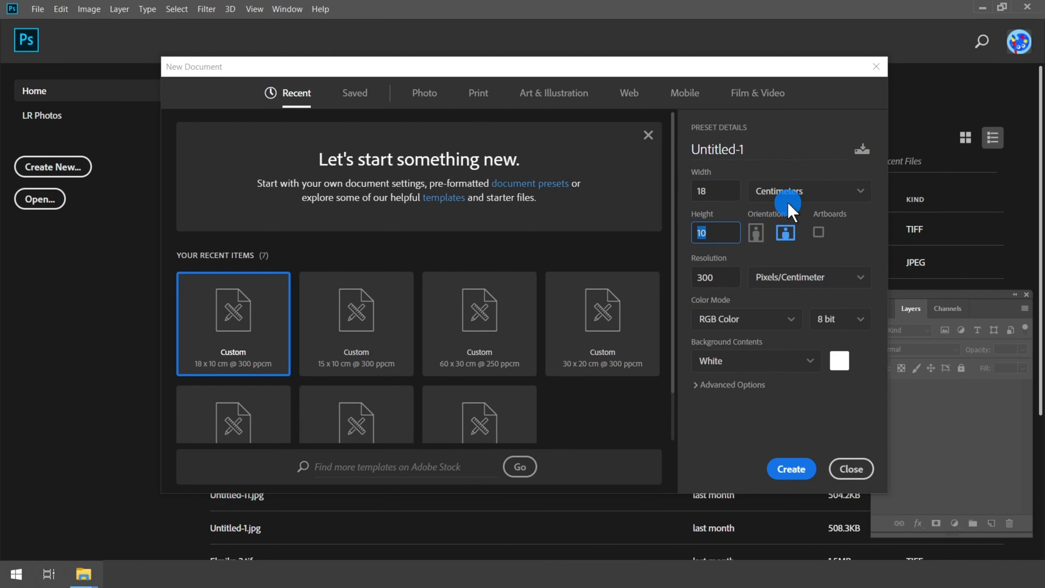
left_click(800, 197)
left_click(782, 266)
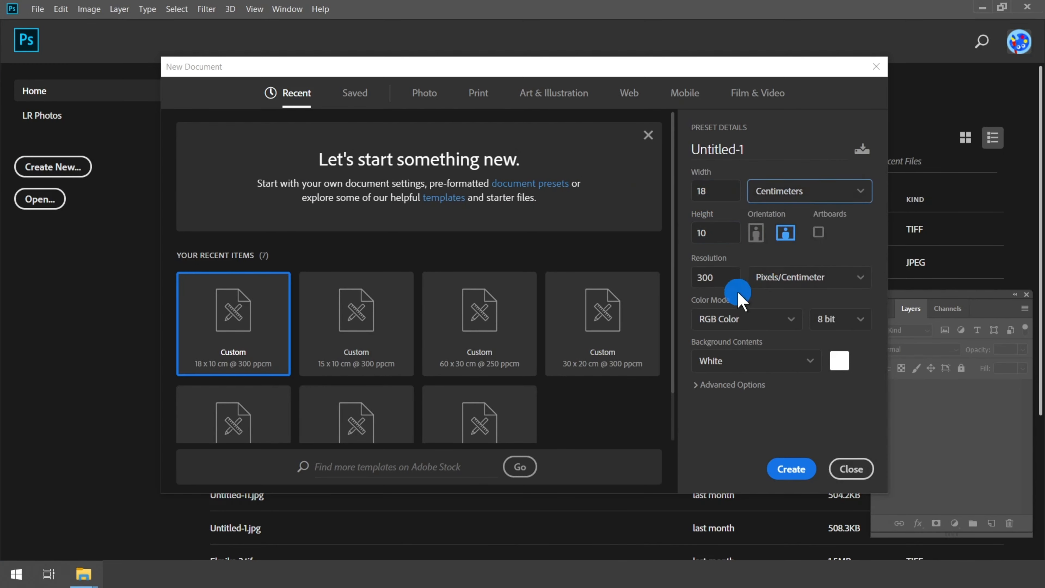
left_click(687, 278)
left_click(778, 280)
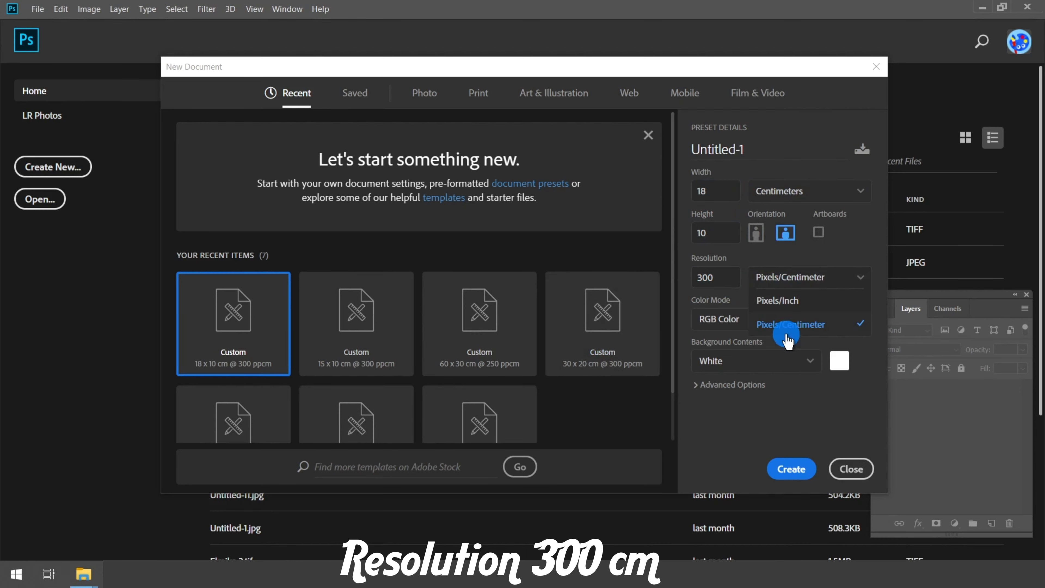
left_click(790, 324)
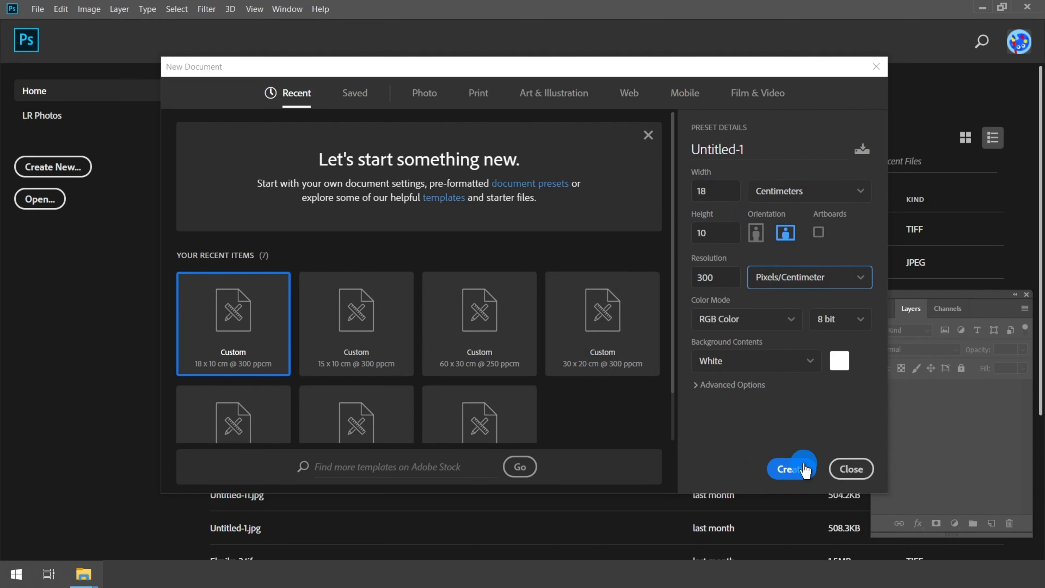
left_click(790, 469)
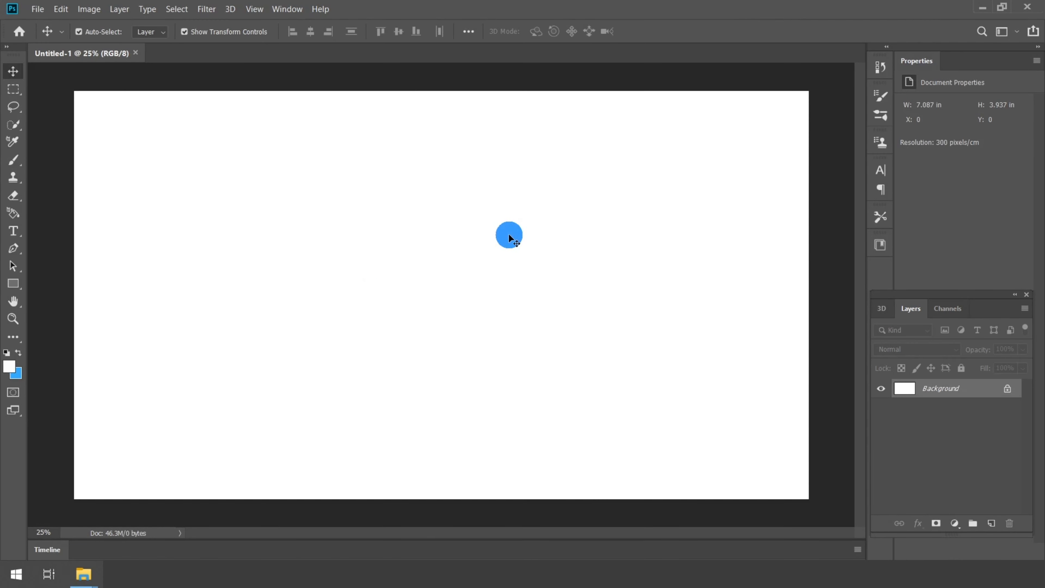
left_click(1009, 391)
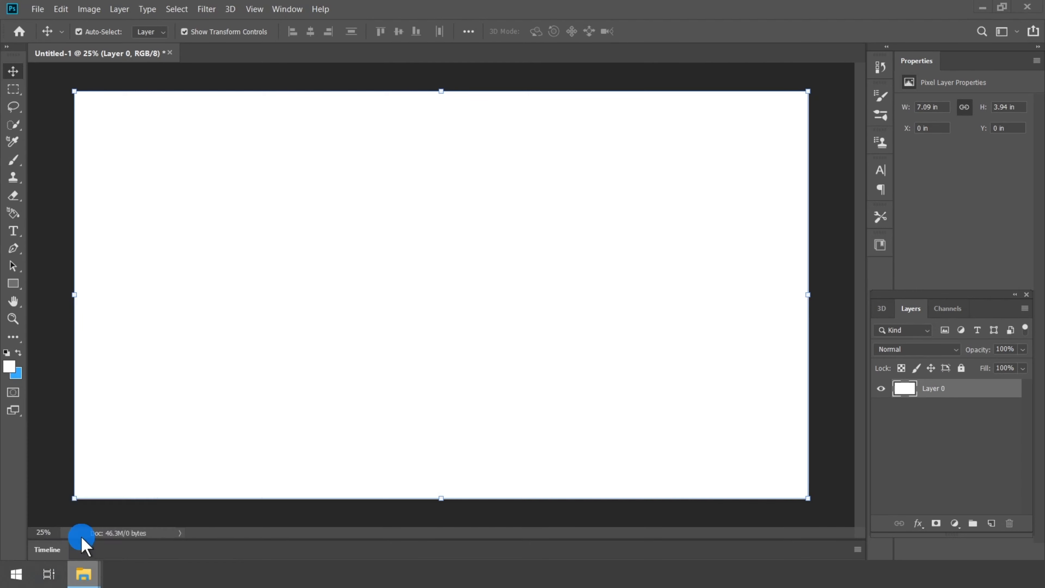
Step: Place the brick wall image 1 (2).jpeg in the document and enlarge it to cover the whole canvas
left_click(83, 574)
left_click_drag(305, 194, 385, 313)
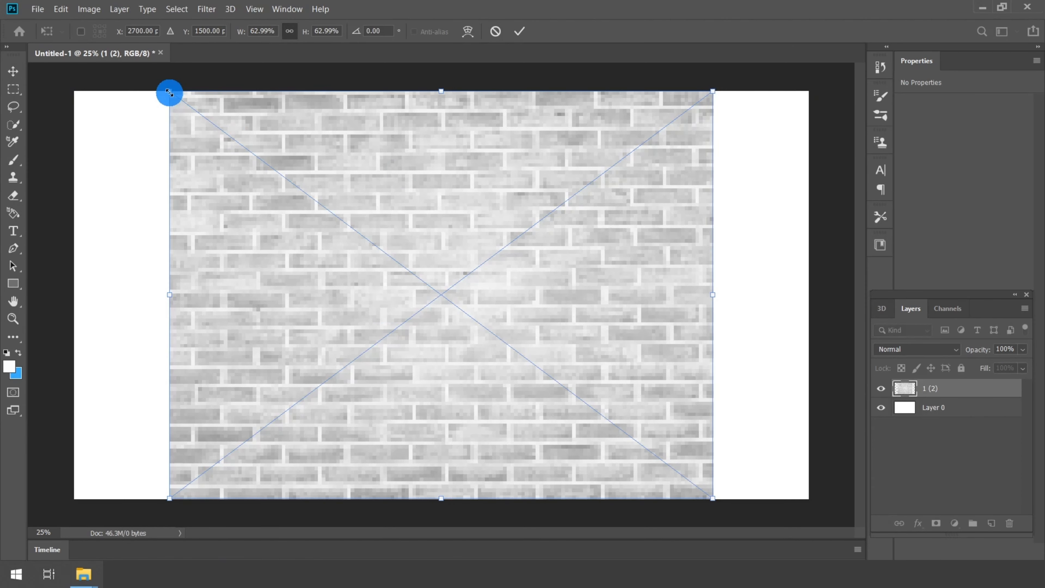
left_click_drag(169, 92, 53, 44)
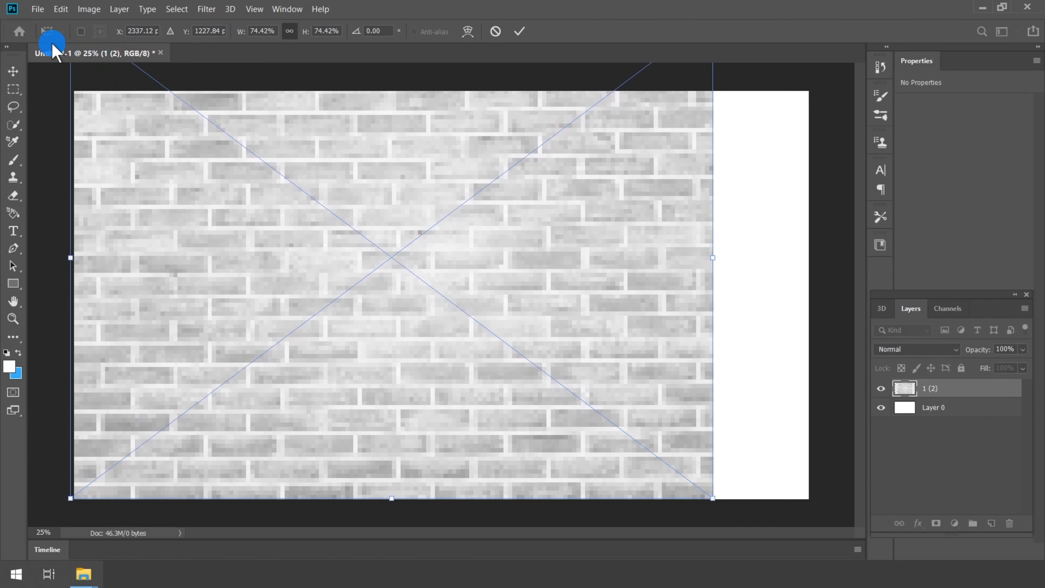
left_click_drag(711, 499, 823, 552)
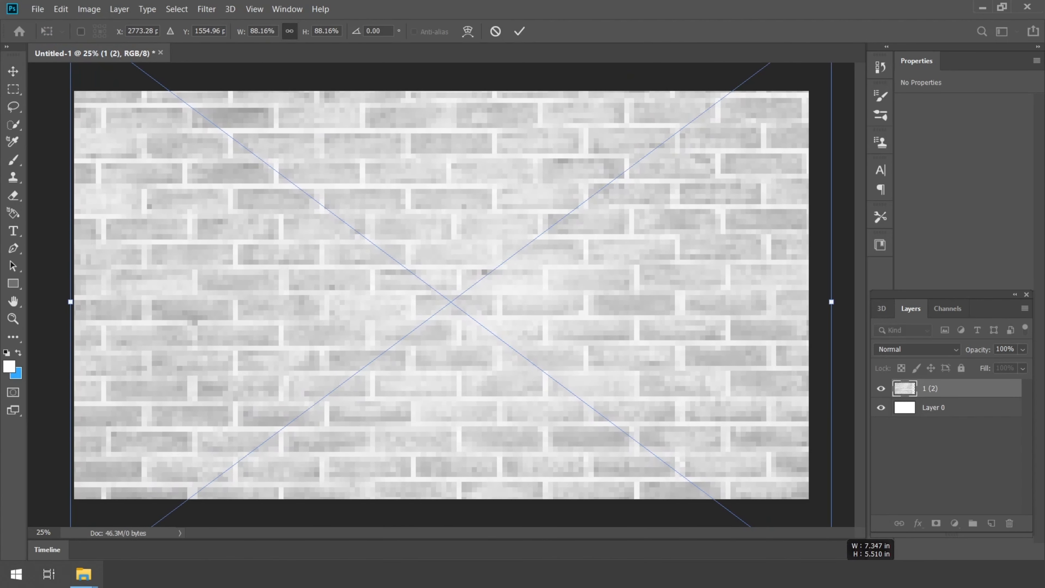
left_click(521, 31)
key("ctrl+0")
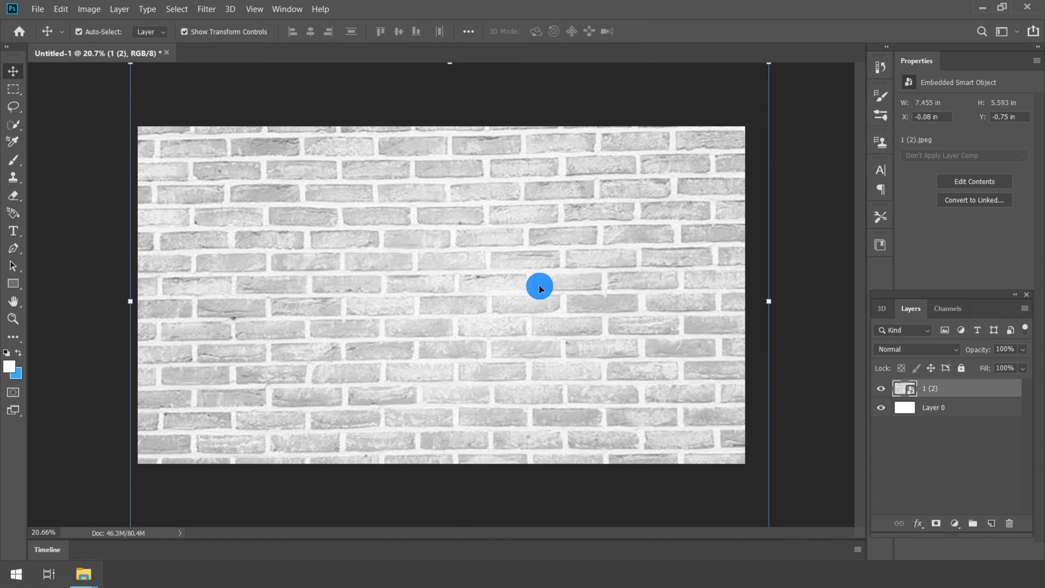
Step: Add a Brightness/Contrast adjustment layer above the brick image with brightness -31 and contrast 26
left_click(954, 523)
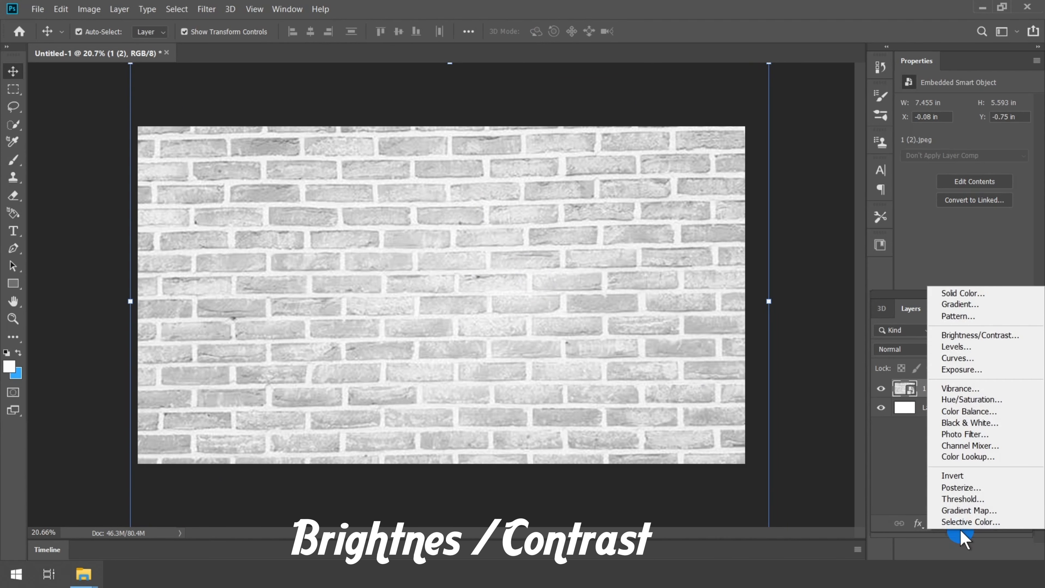
left_click(979, 334)
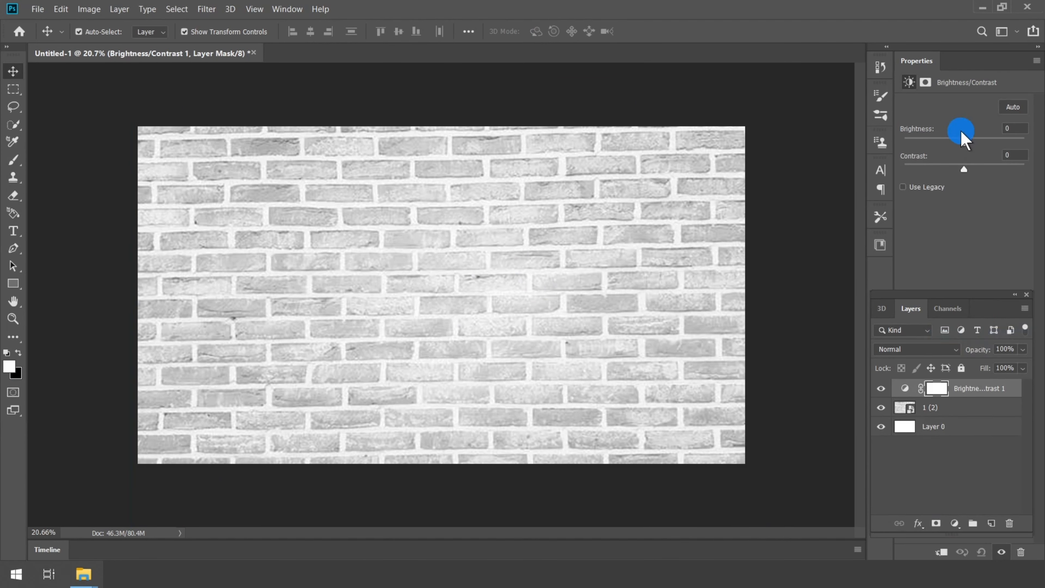
left_click_drag(963, 143, 952, 143)
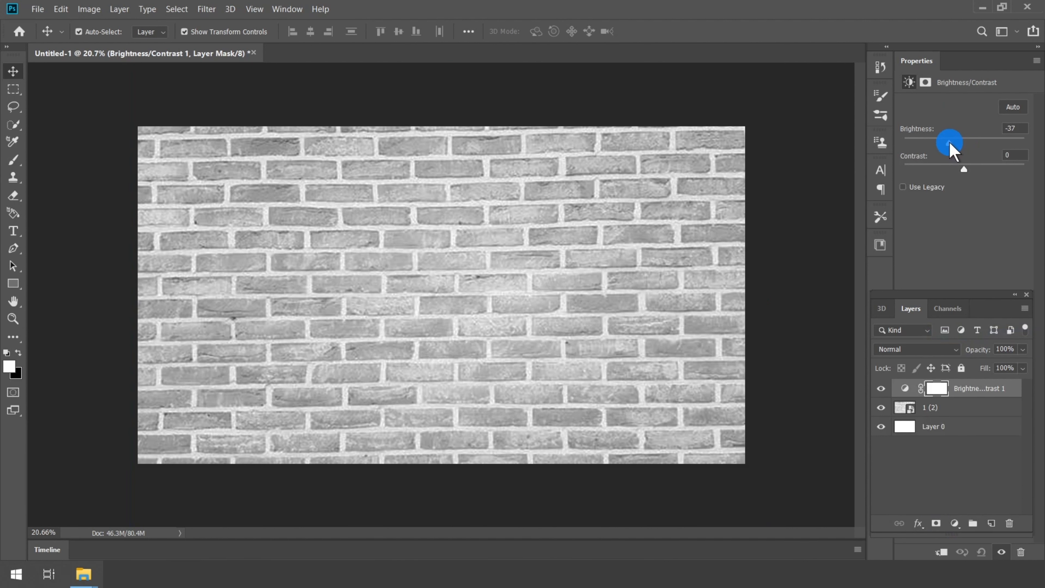
left_click(973, 174)
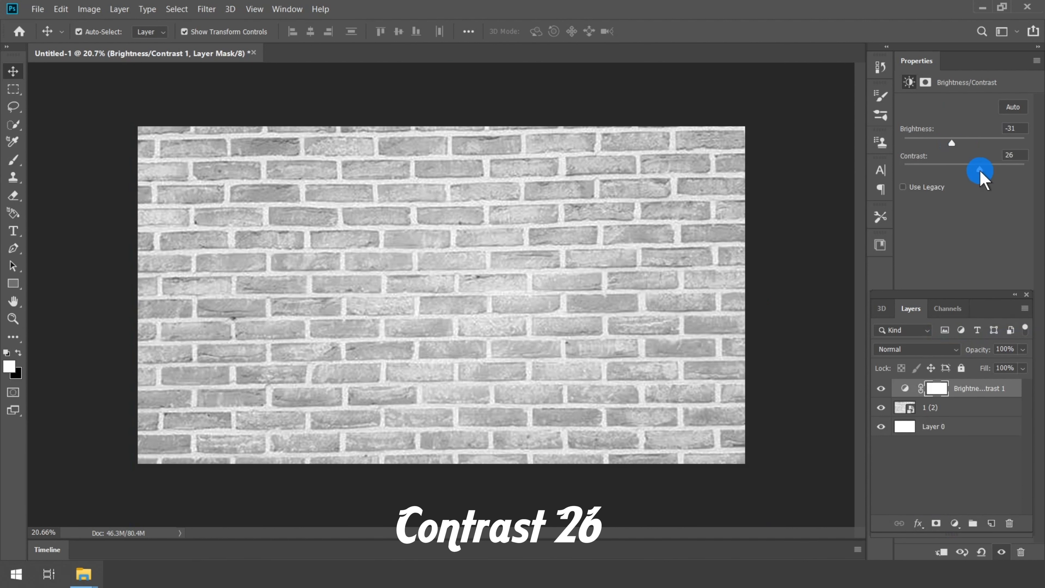
left_click(1037, 46)
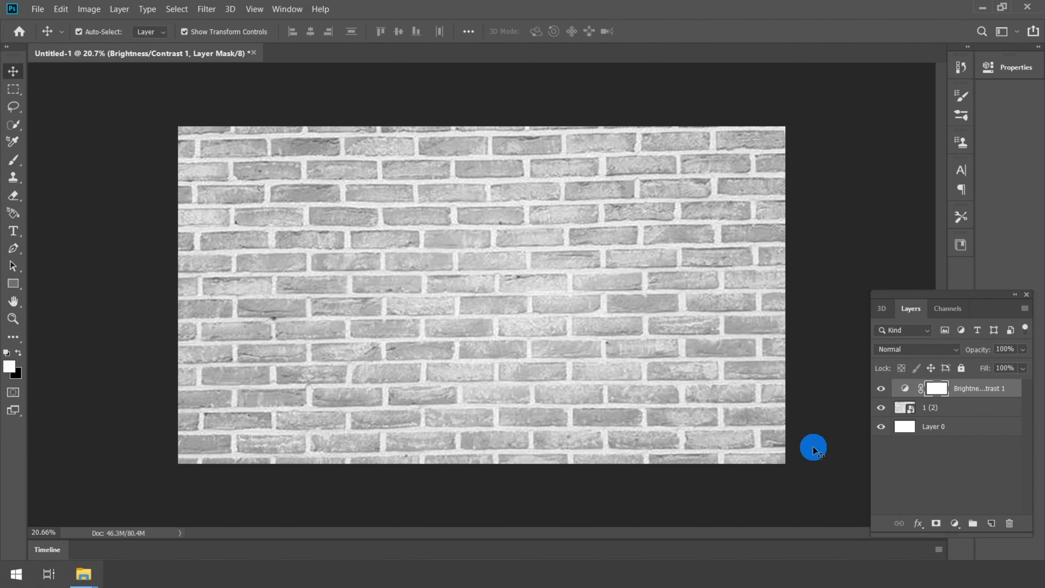
Step: Add a gradient fill layer above the brightness adjustment, starting from the Black, White preset
left_click(961, 531)
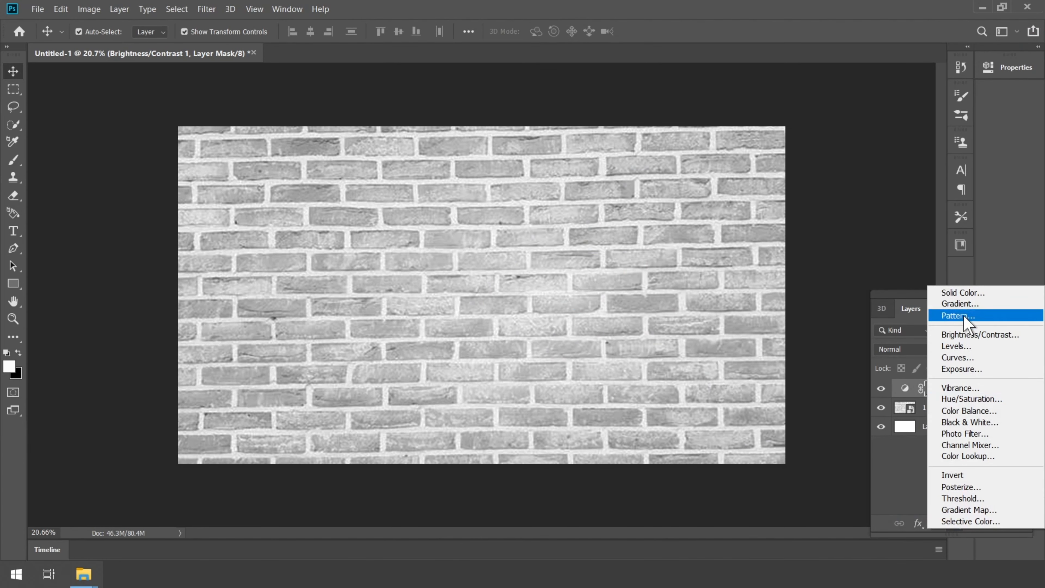
left_click(963, 301)
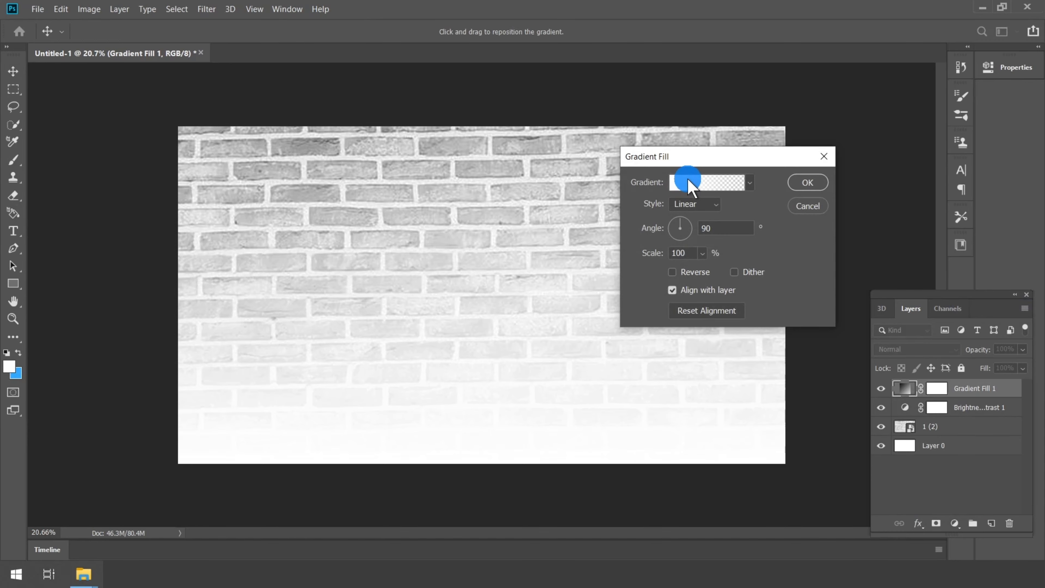
left_click(688, 180)
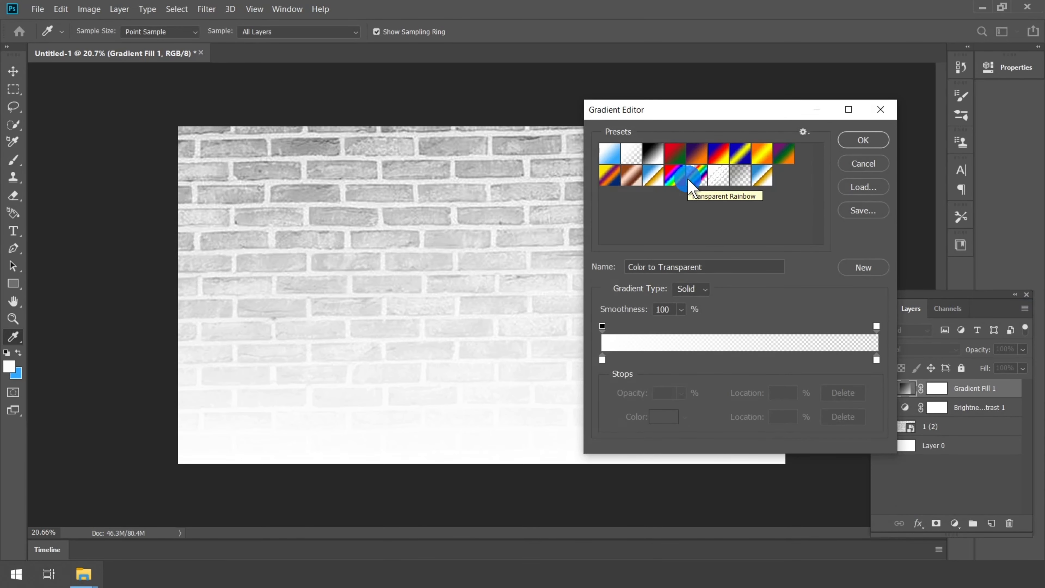
left_click(656, 156)
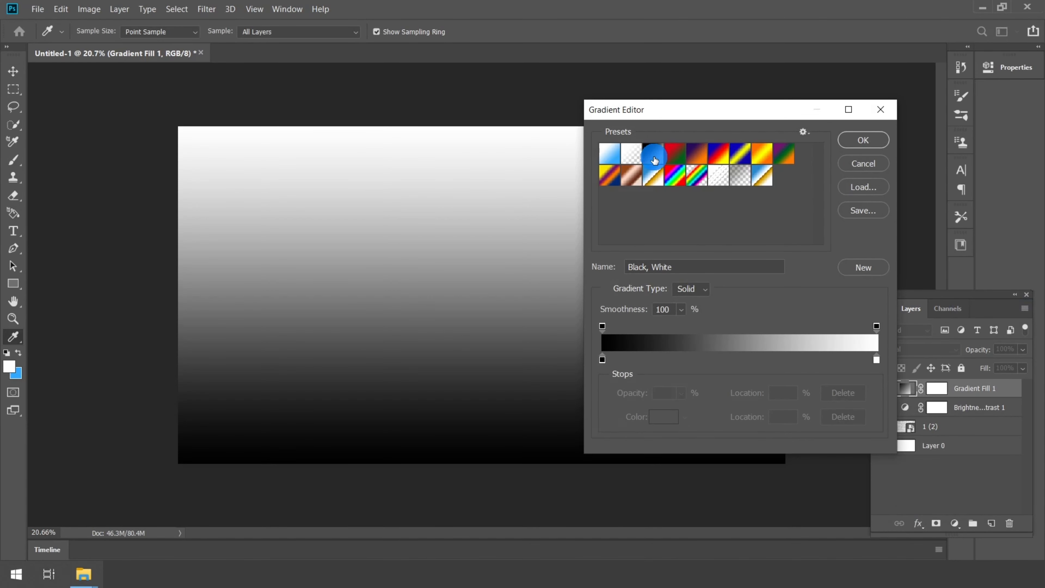
Step: Set the gradient's black color stop at location 0% to dark maroon 300216
left_click(603, 360)
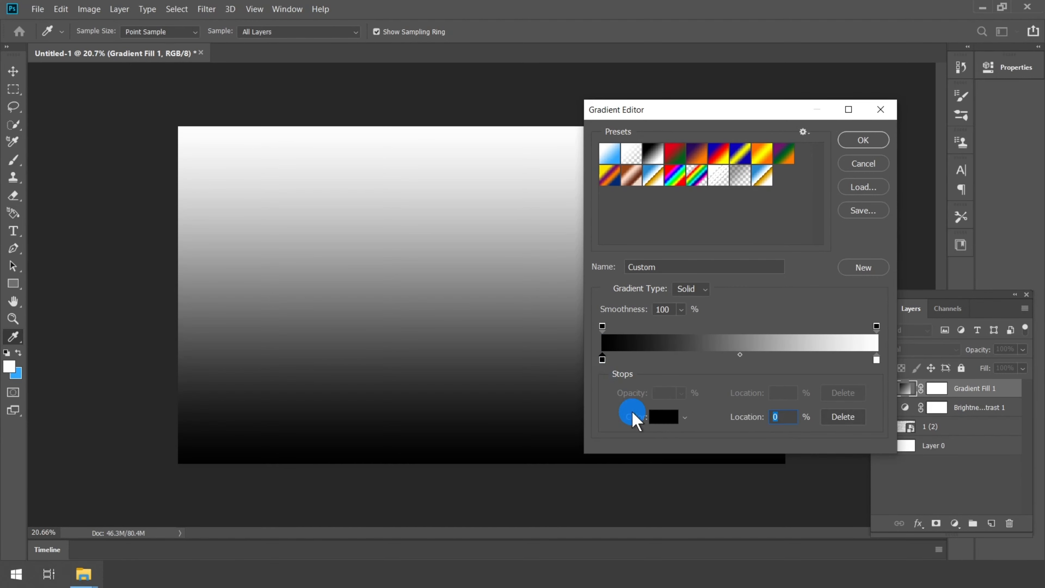
left_click(664, 424)
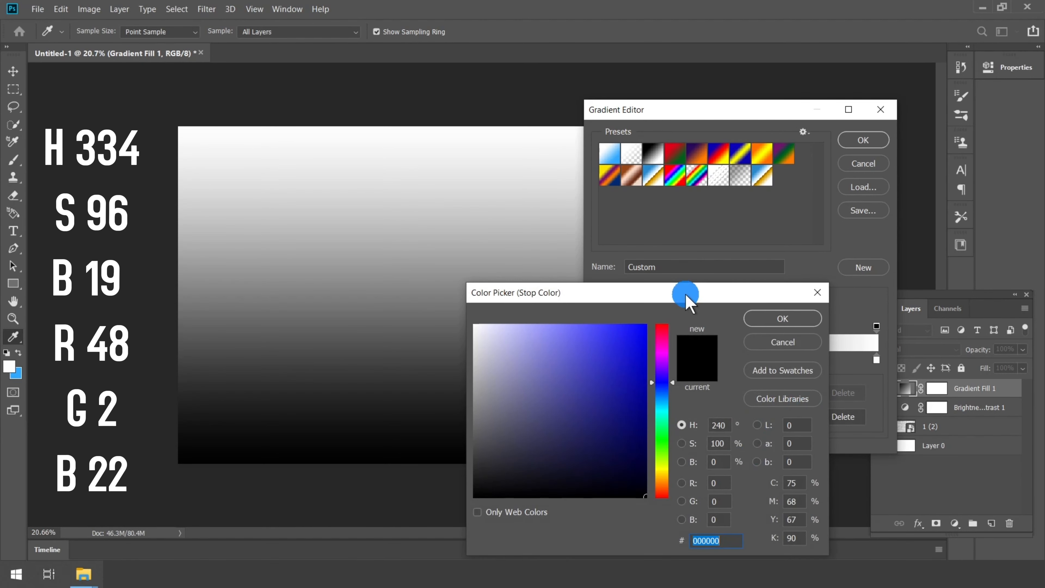
left_click_drag(687, 299, 496, 140)
left_click(534, 383)
type("3")
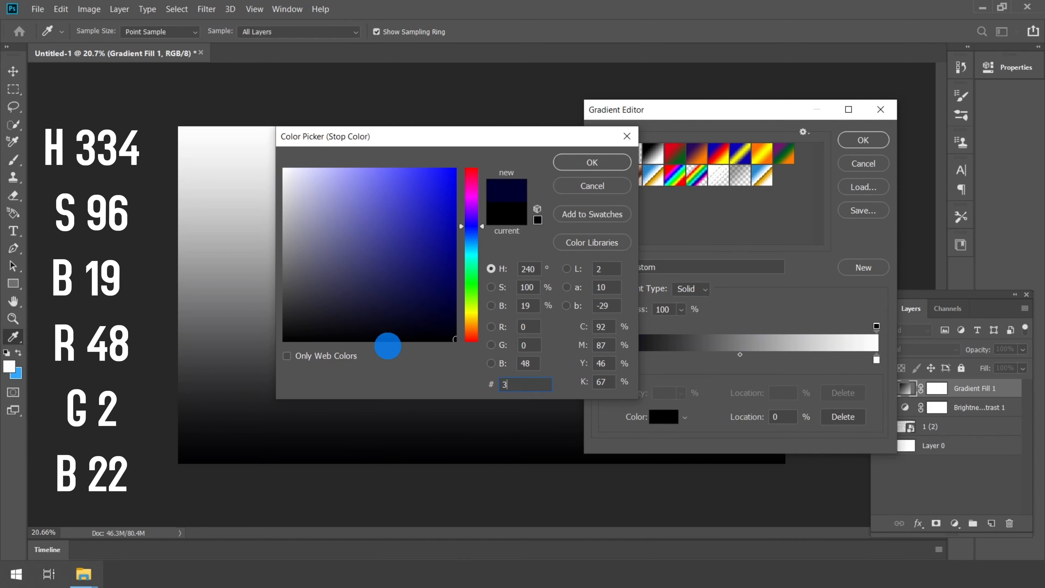
type("00216")
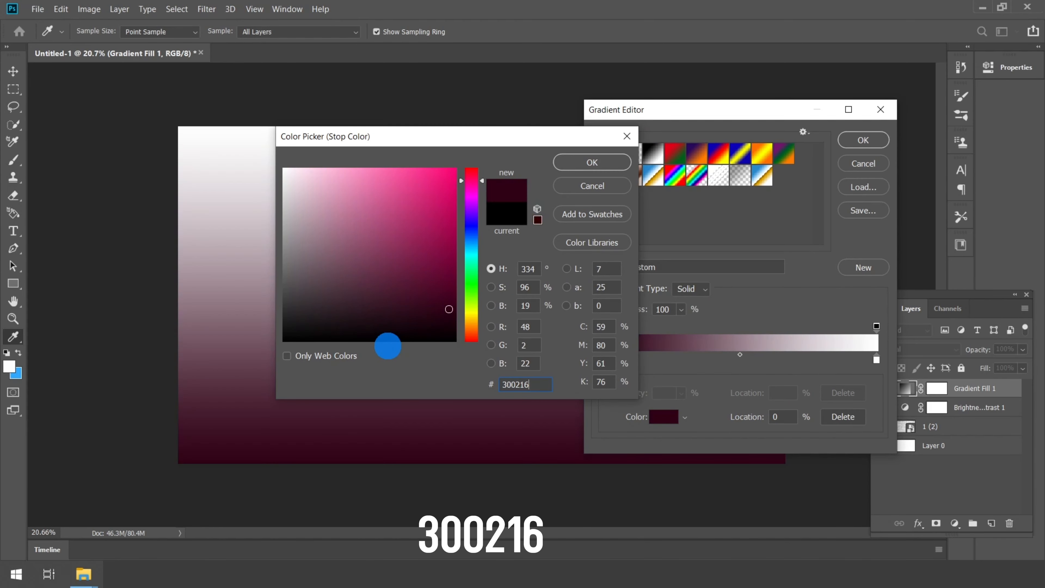
left_click(576, 165)
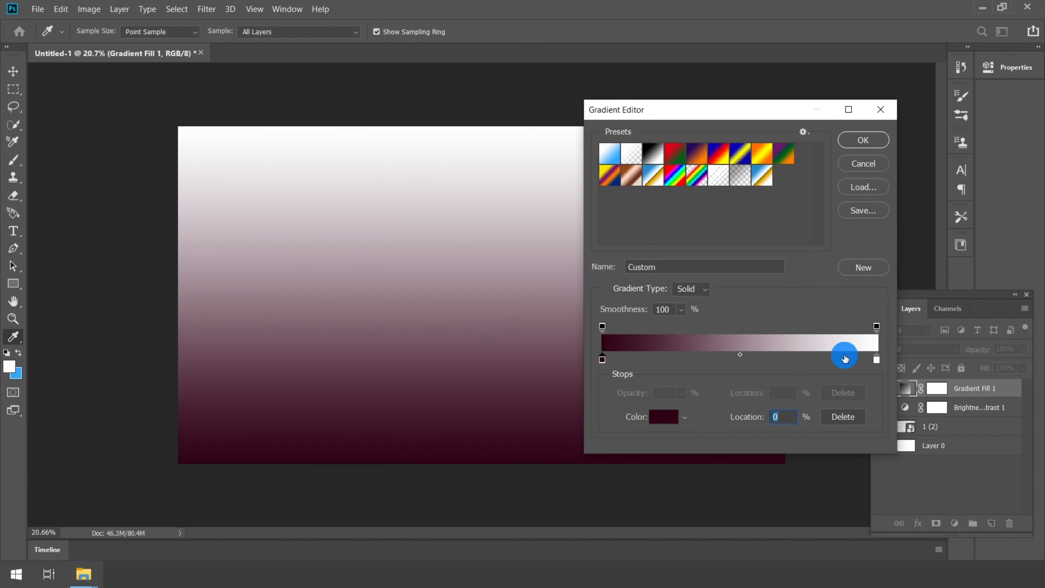
Step: Set the gradient's white color stop at location 100% to red bf1c37 and accept the edited gradient
left_click(875, 359)
left_click(664, 418)
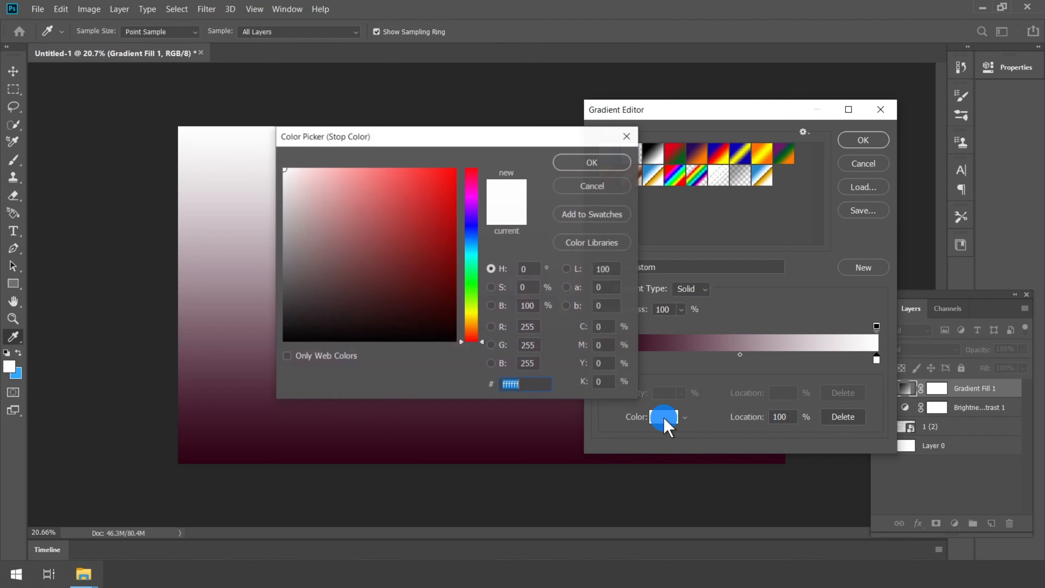
left_click_drag(508, 135, 432, 175)
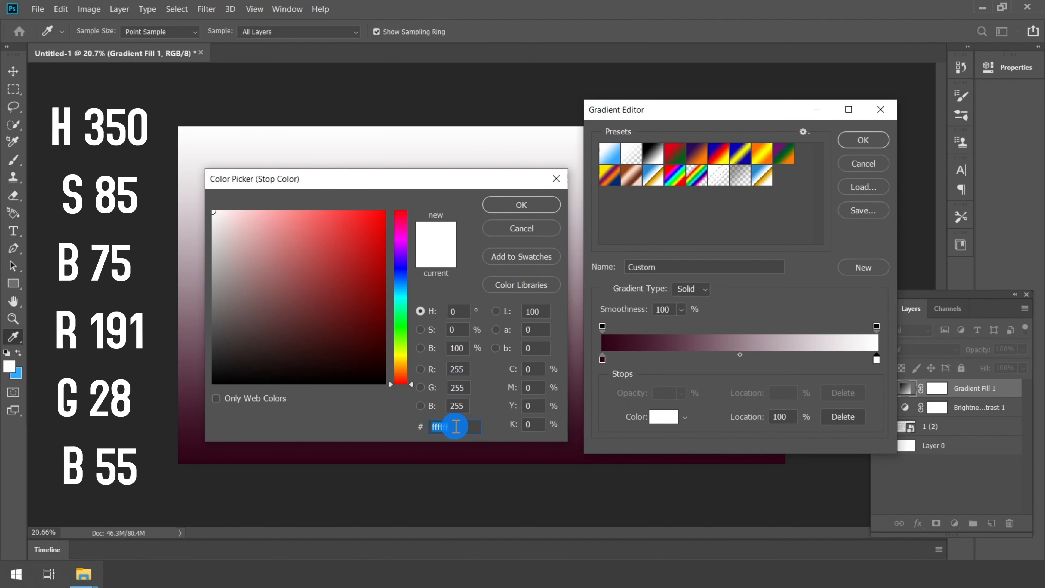
type("bf1")
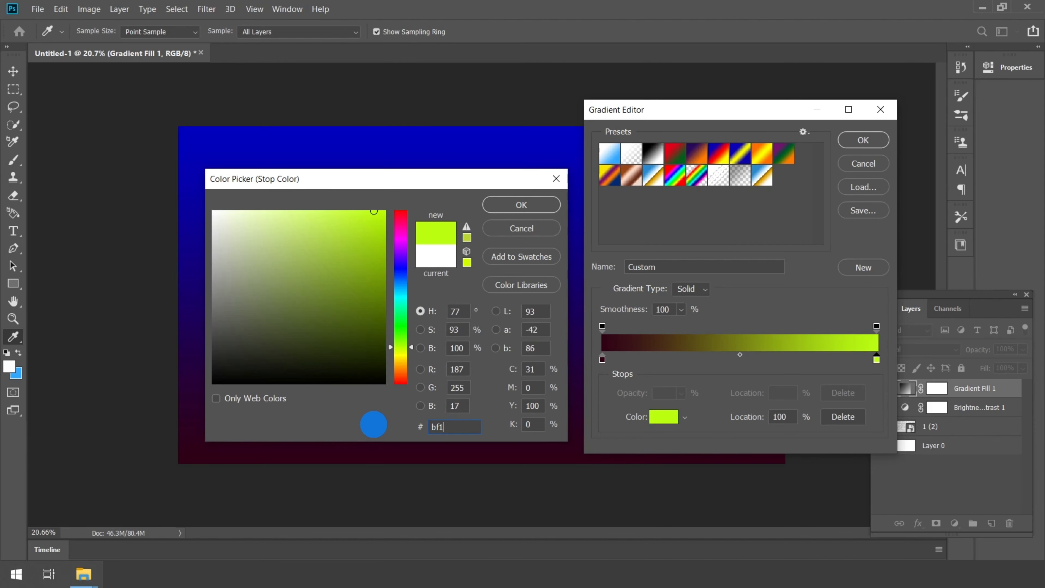
type("c37")
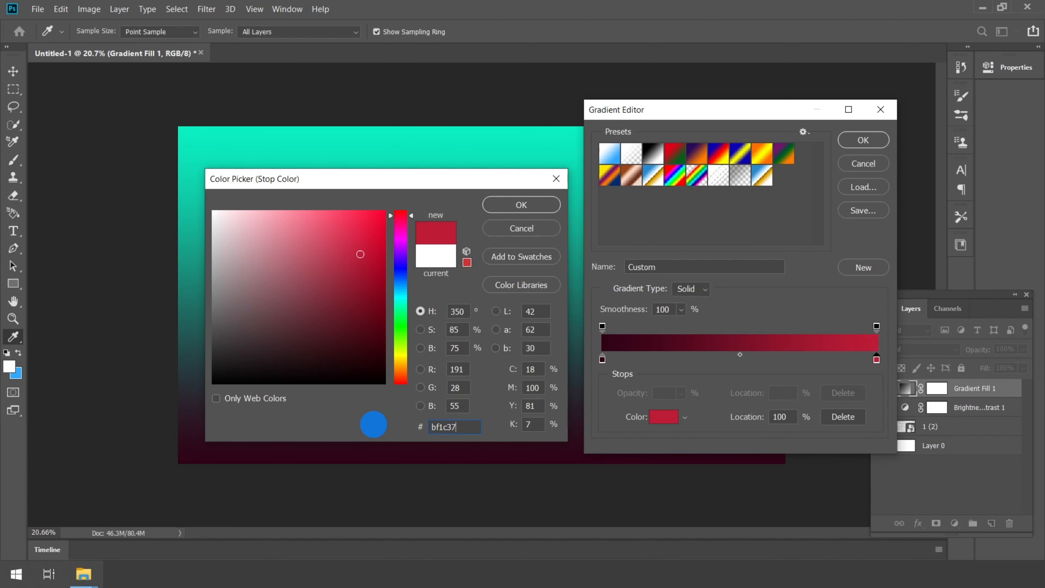
left_click(514, 205)
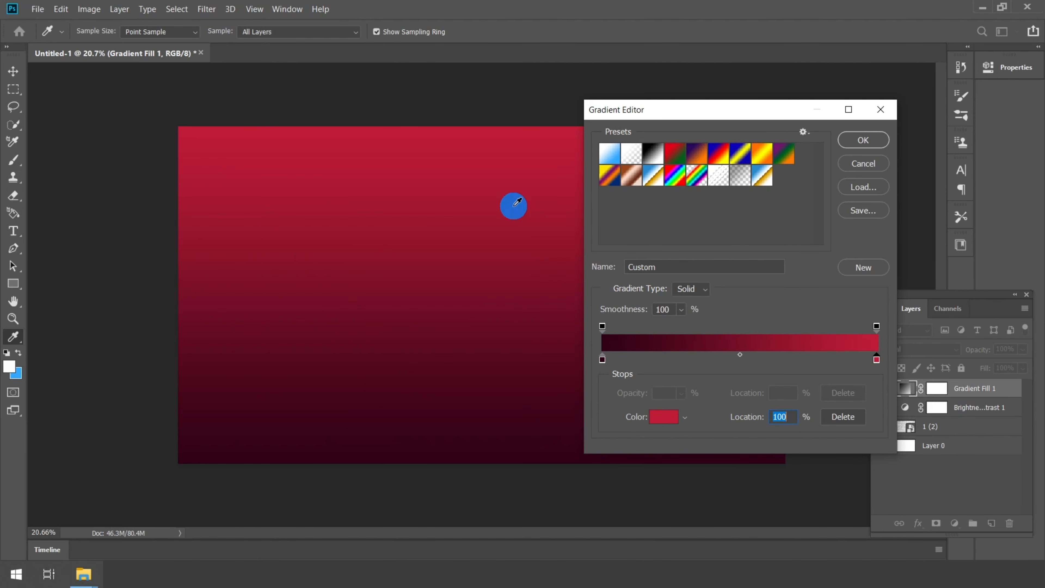
left_click(864, 141)
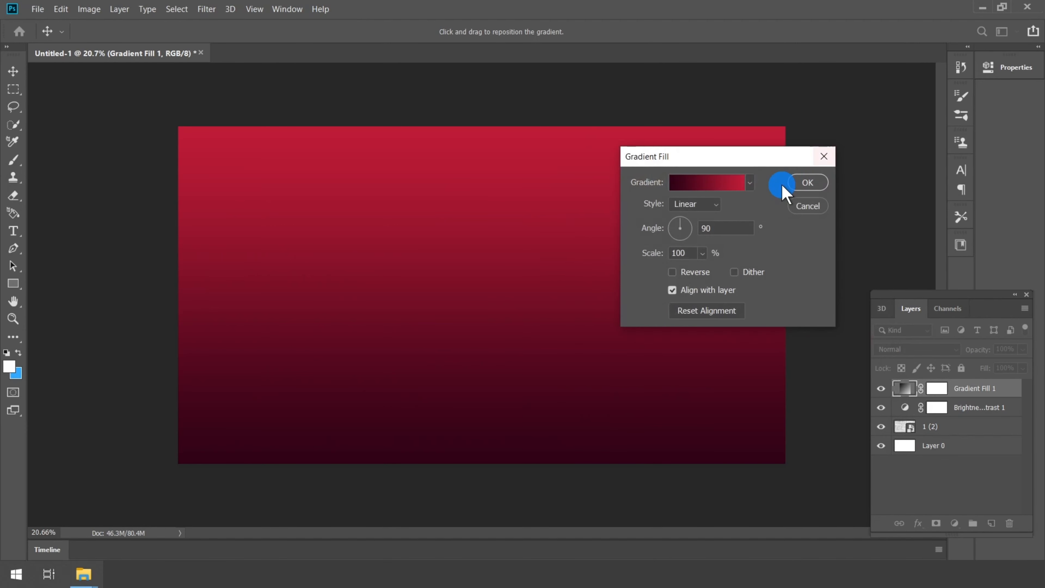
Step: Make the gradient fill radial and reversed with a scale of 175%, and apply it
left_click(716, 204)
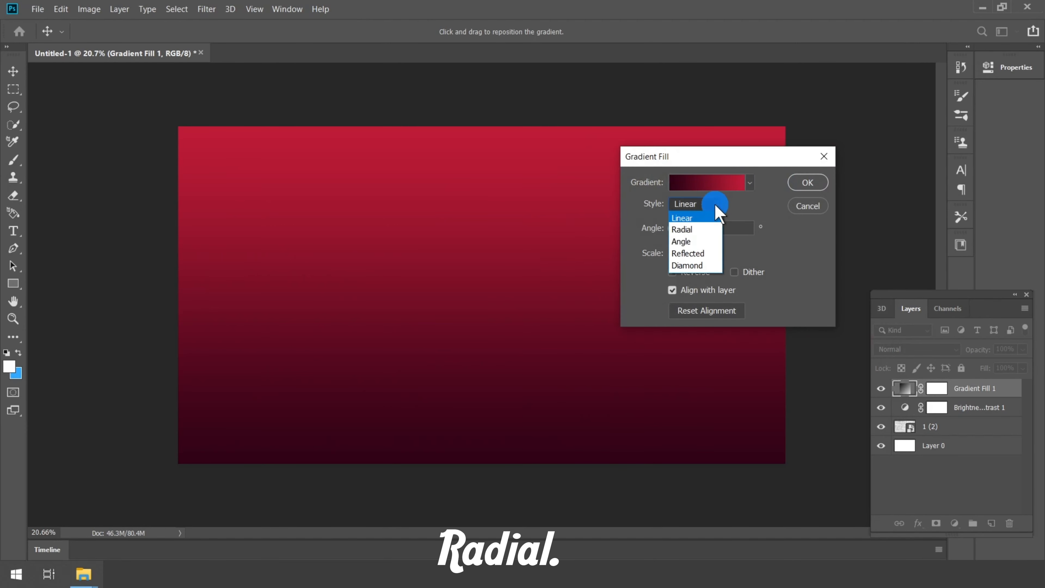
left_click(687, 230)
left_click(673, 272)
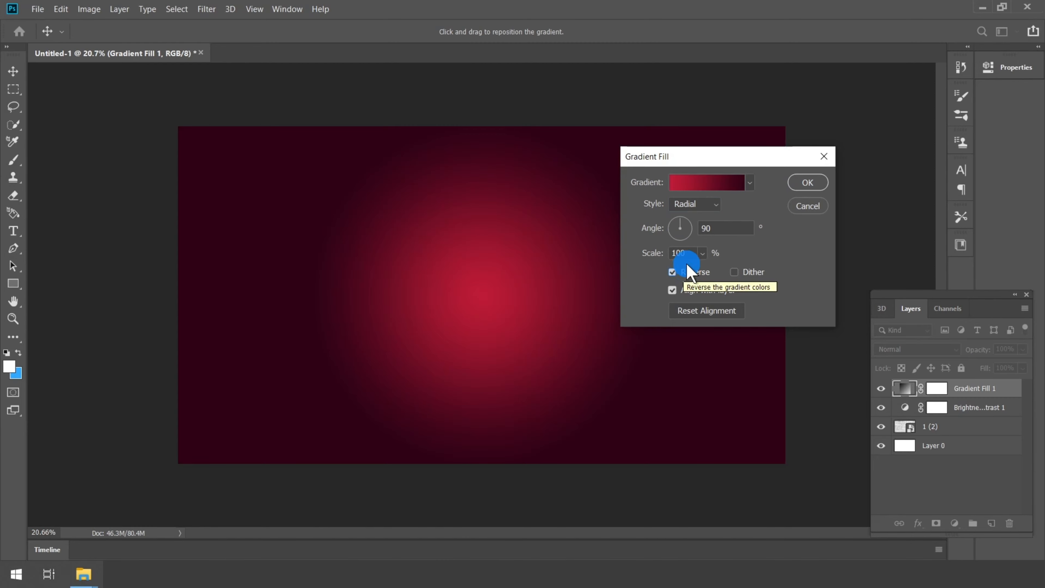
left_click(640, 254)
type("175")
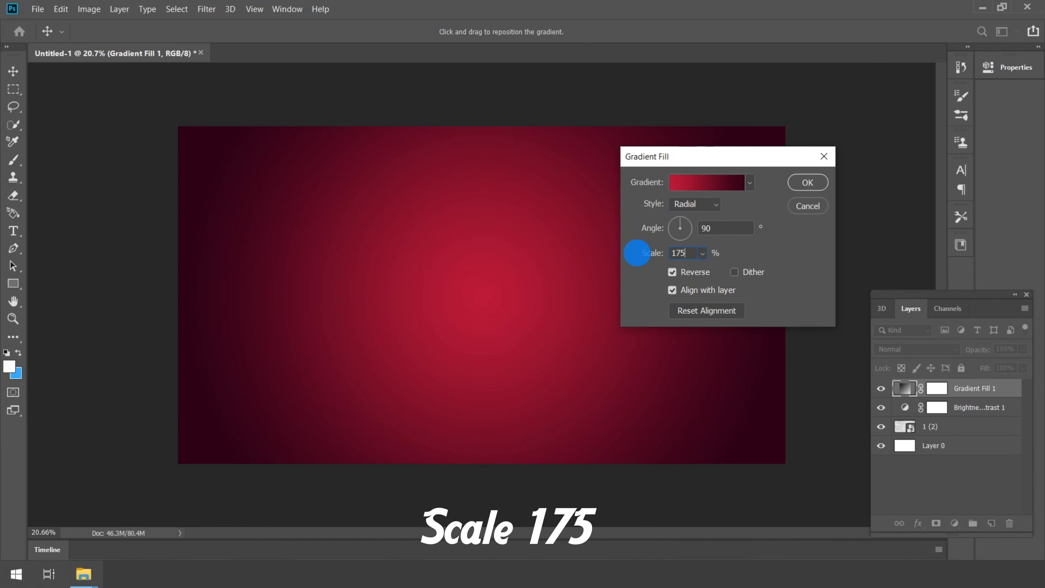
left_click(712, 253)
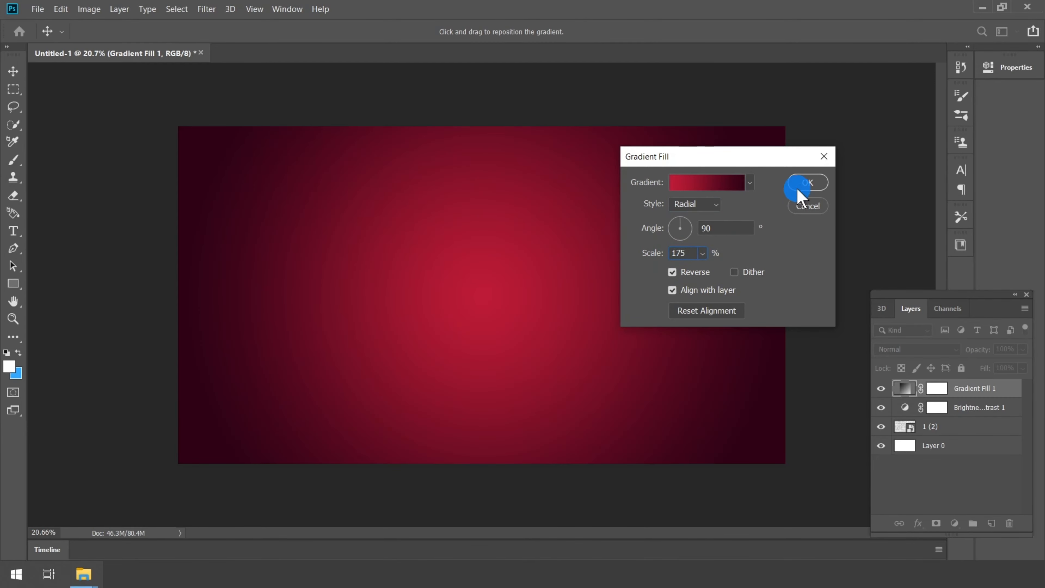
left_click(805, 184)
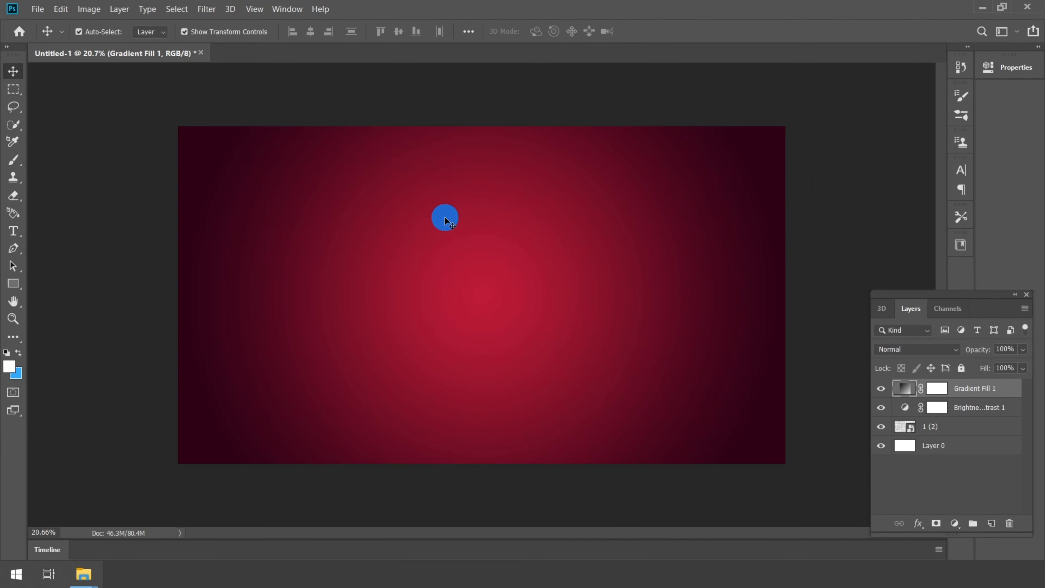
Step: Set the gradient fill layer's blend mode to Multiply so the brick texture shows through
left_click(902, 350)
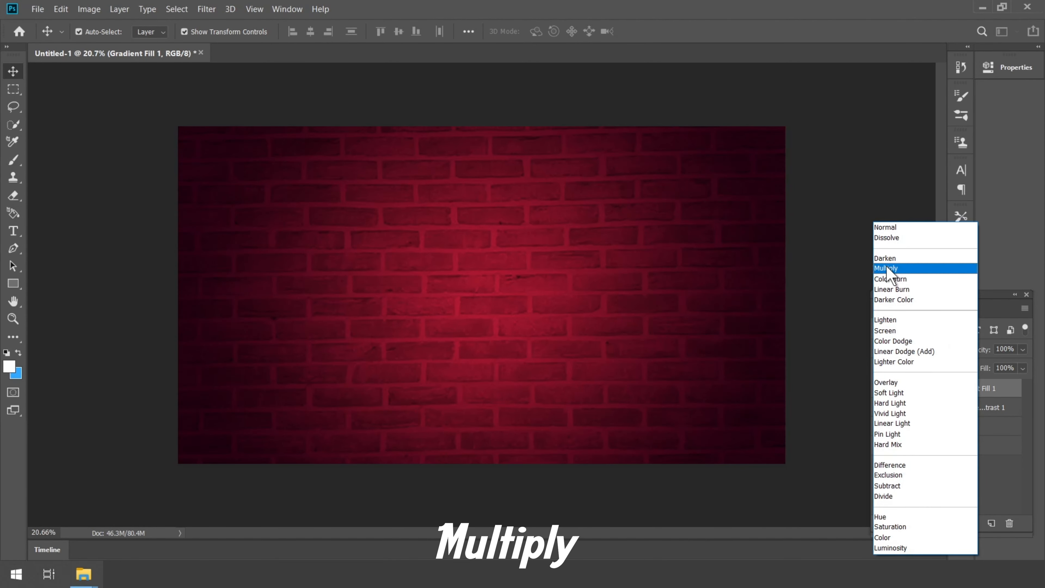
left_click(887, 269)
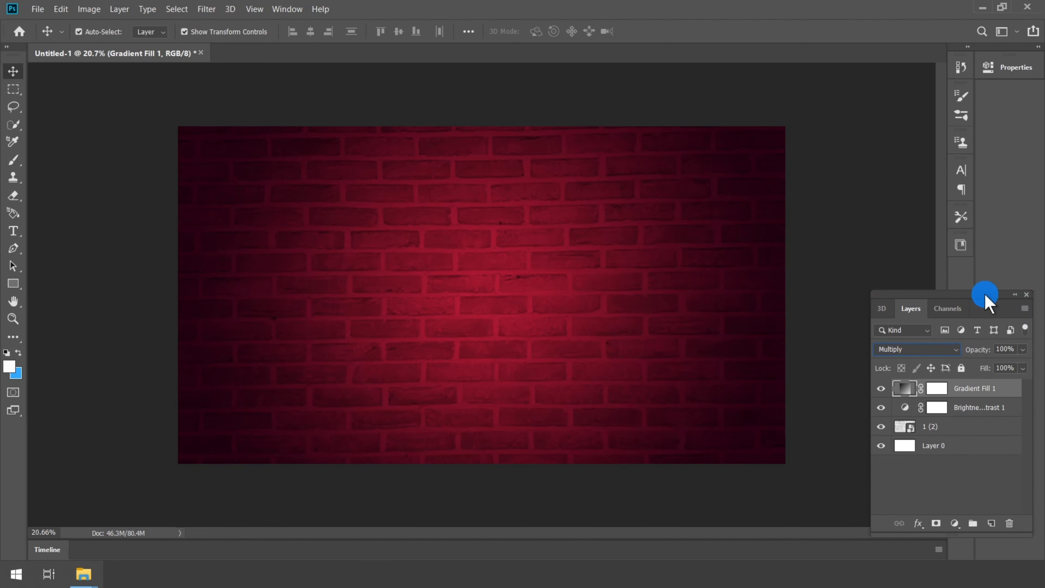
left_click_drag(986, 298, 913, 318)
left_click_drag(910, 557, 869, 530)
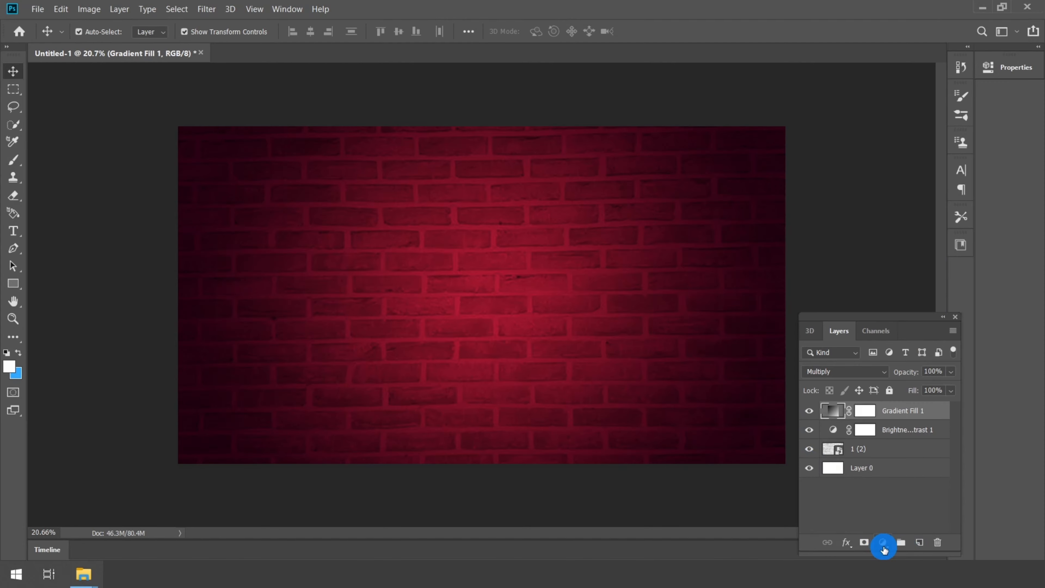
Step: Add a Hue/Saturation adjustment layer above the gradient fill with Colorize on, hue 331 and saturation 100
left_click(883, 543)
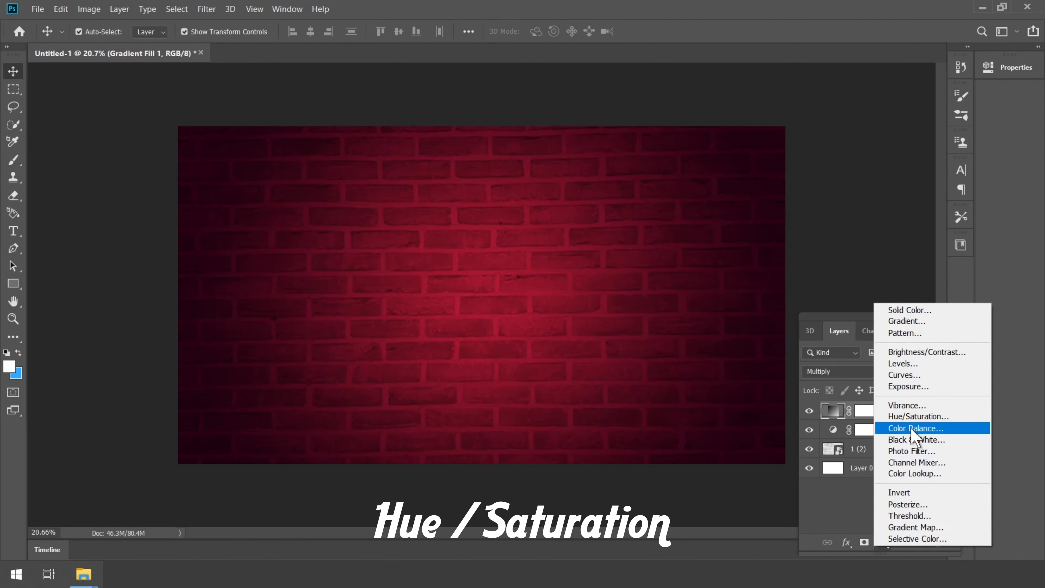
left_click(916, 416)
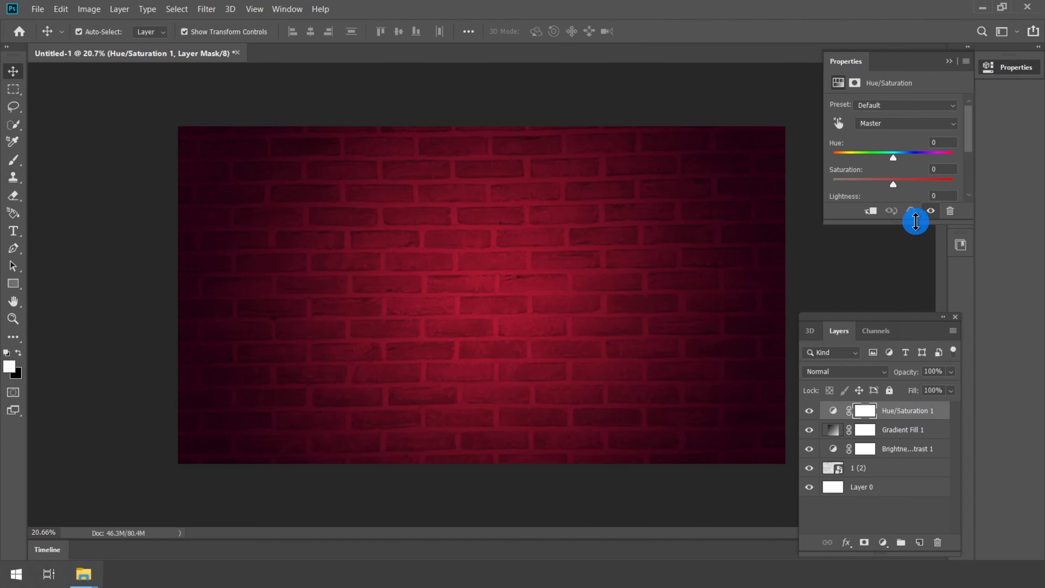
left_click_drag(916, 222, 914, 284)
left_click(901, 229)
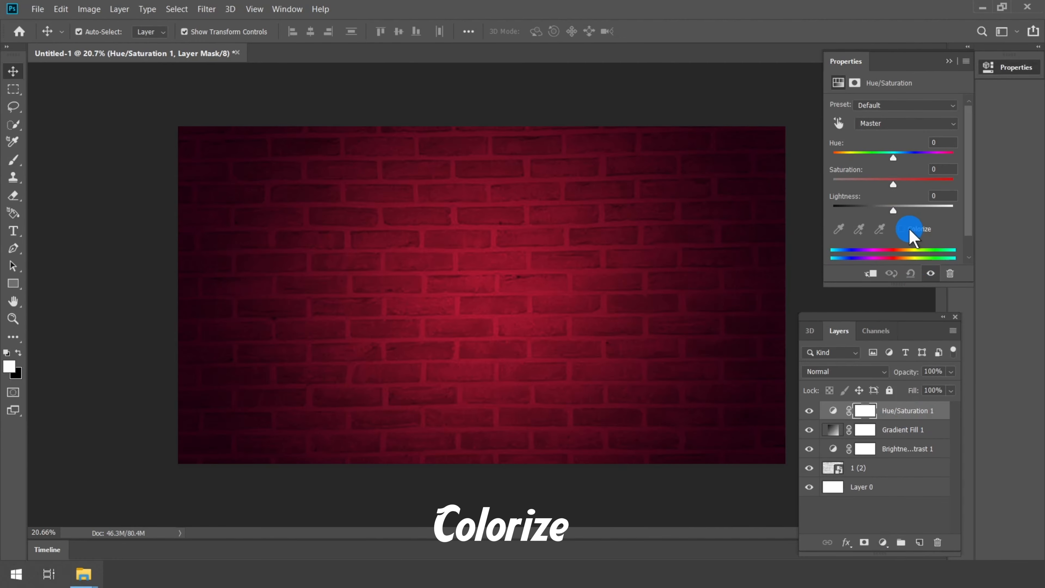
left_click_drag(833, 171, 942, 167)
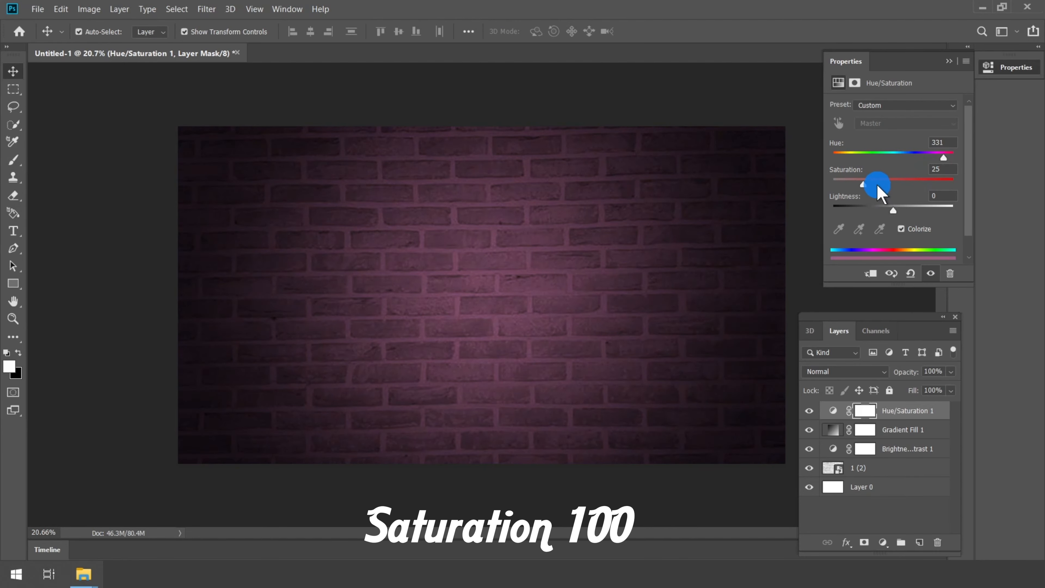
left_click_drag(864, 184, 971, 189)
left_click(950, 62)
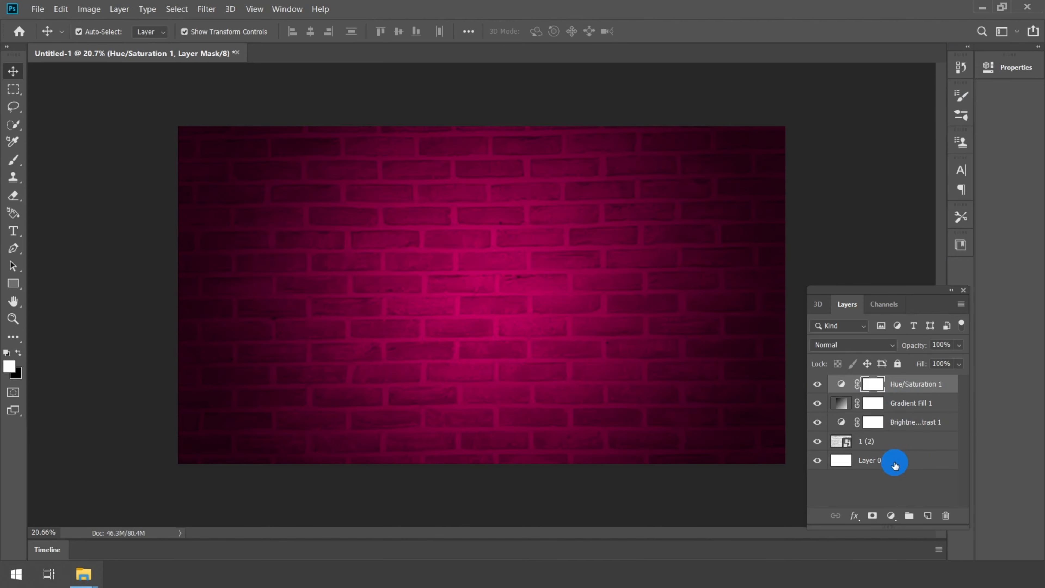
Step: Group all the background layers, from the Hue/Saturation adjustment down to Layer 0
left_click(894, 460, "shift")
key("ctrl+g")
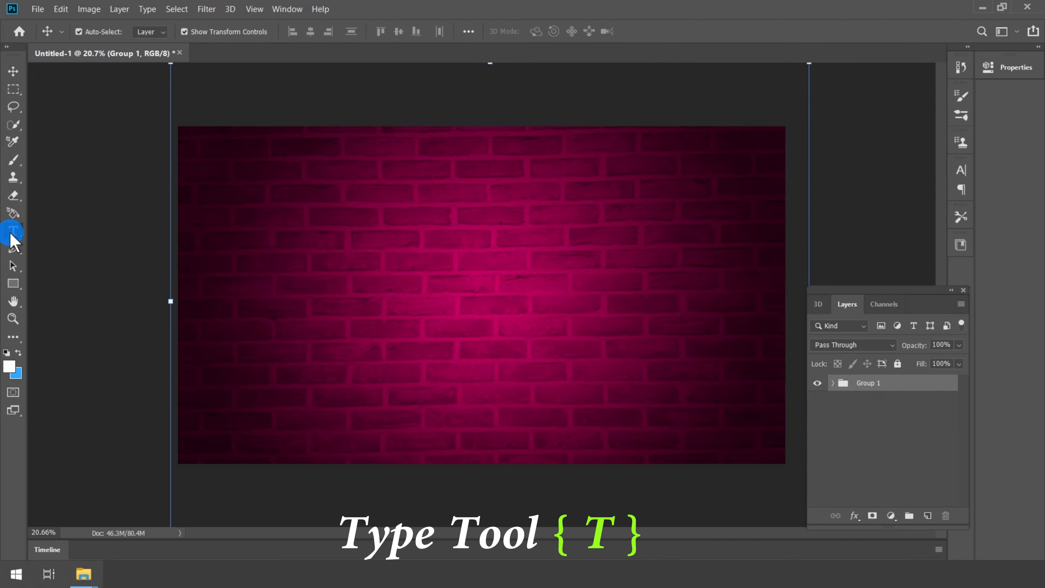
Step: Set up the Type tool with the Day Poster Black NF font at 72 pt in white ffffff
left_click_drag(11, 233, 67, 230)
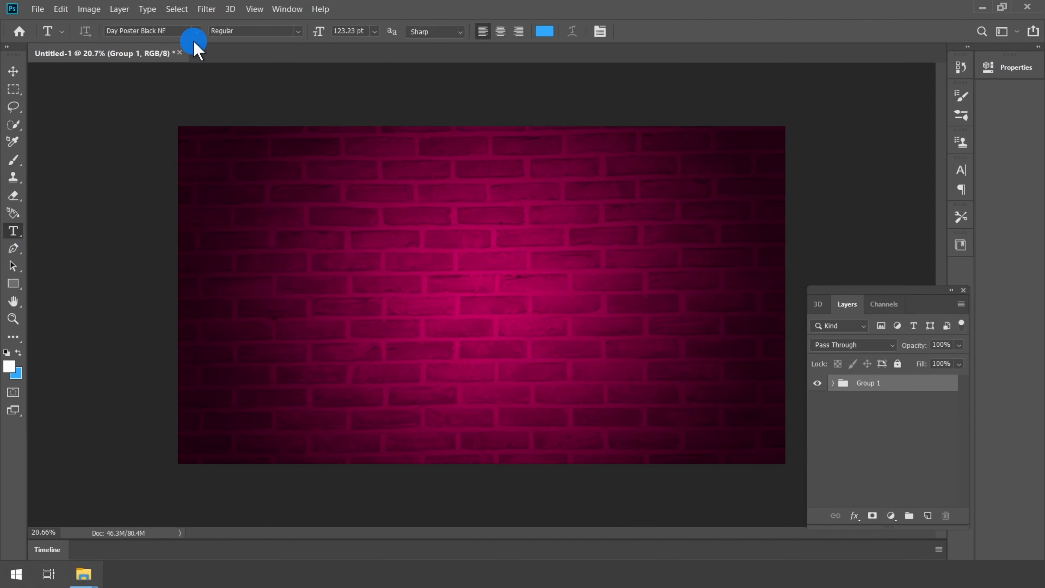
left_click(196, 37)
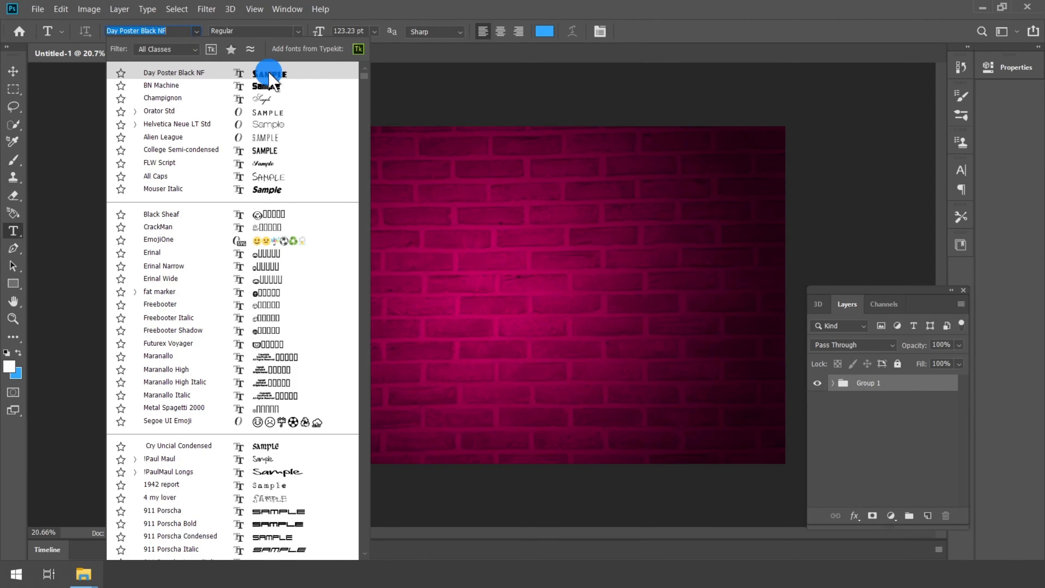
left_click(242, 62)
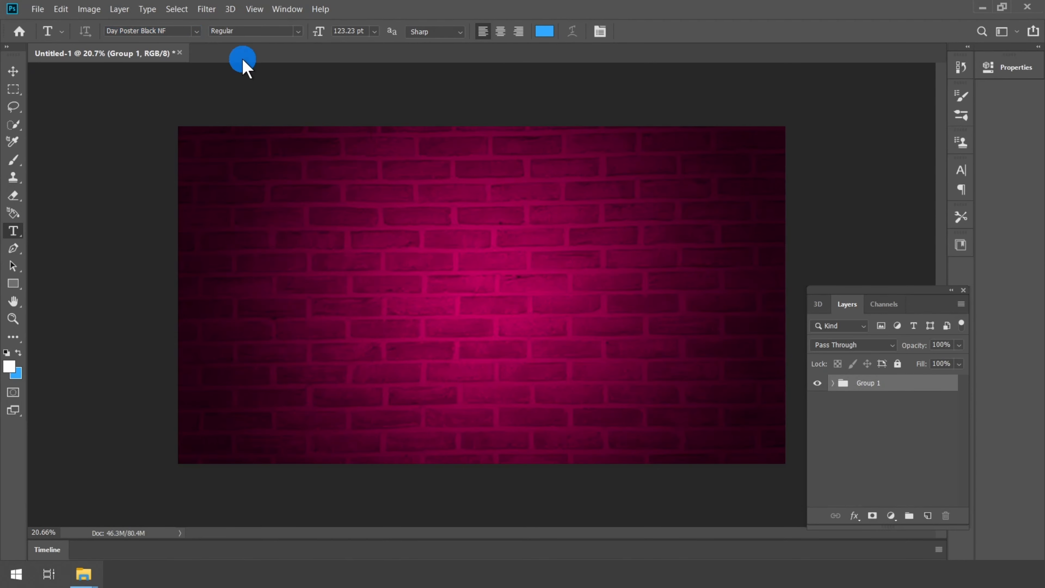
left_click(374, 32)
left_click(352, 203)
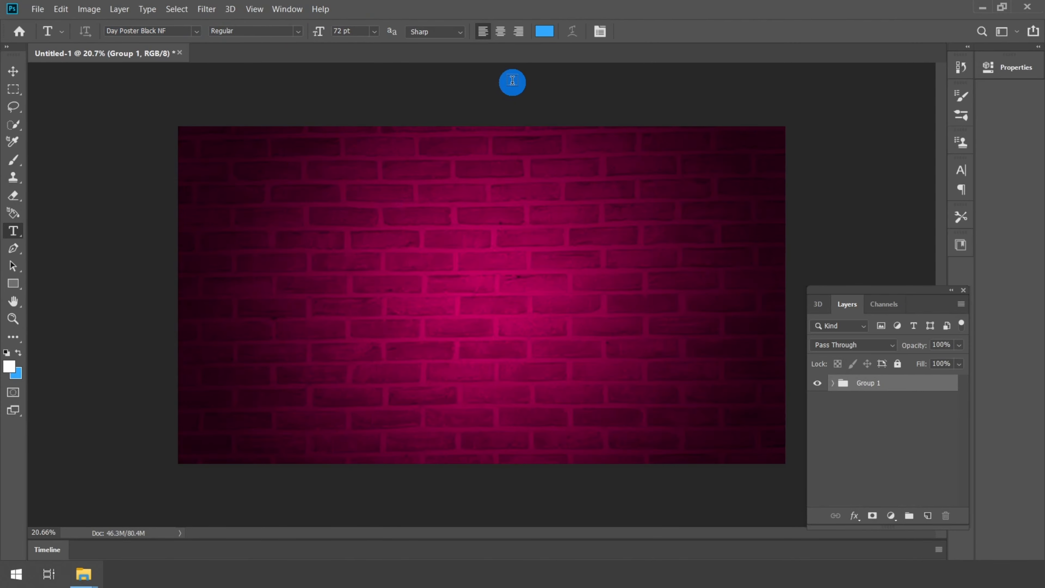
left_click(544, 32)
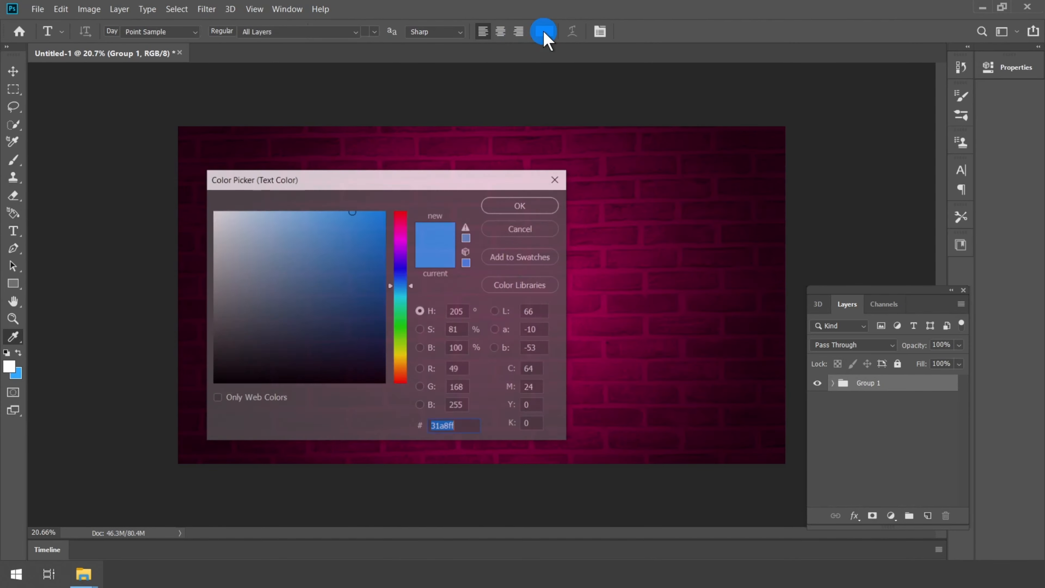
left_click_drag(301, 224, 168, 205)
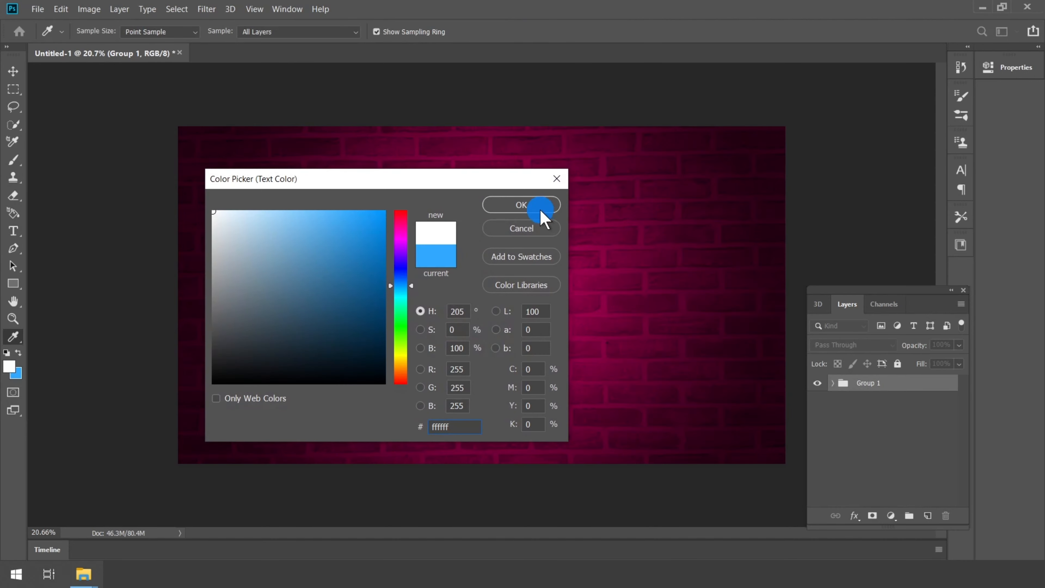
left_click(521, 205)
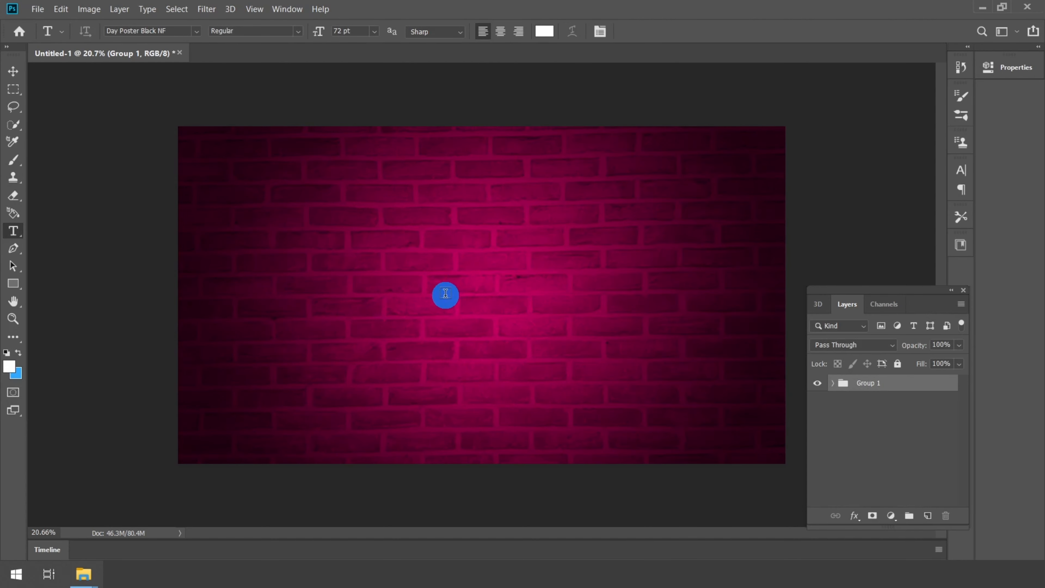
Step: Add the text "NEW" over the brick wall and move it to the centre of the canvas
left_click(446, 293)
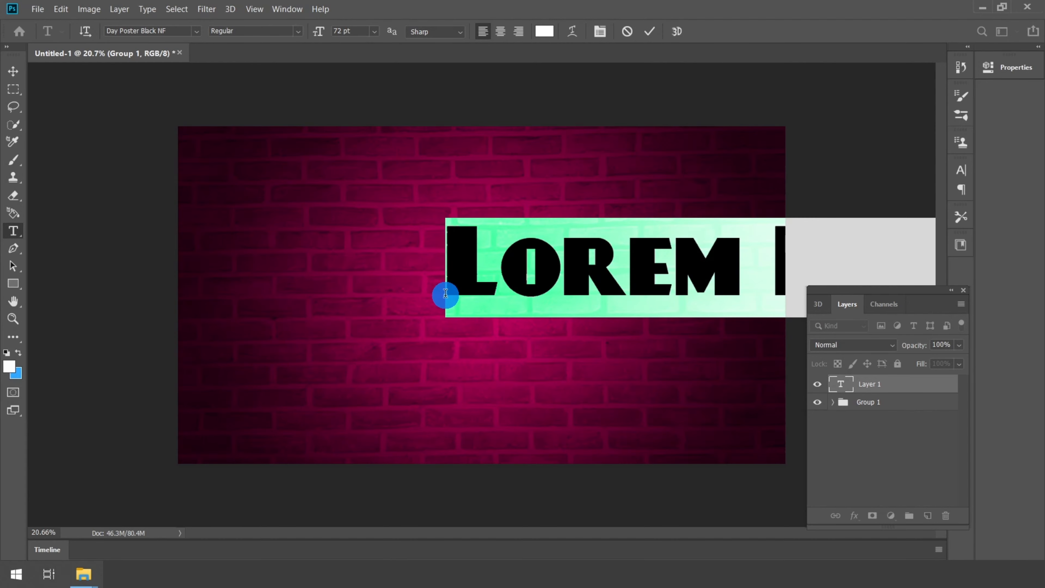
type("NEW")
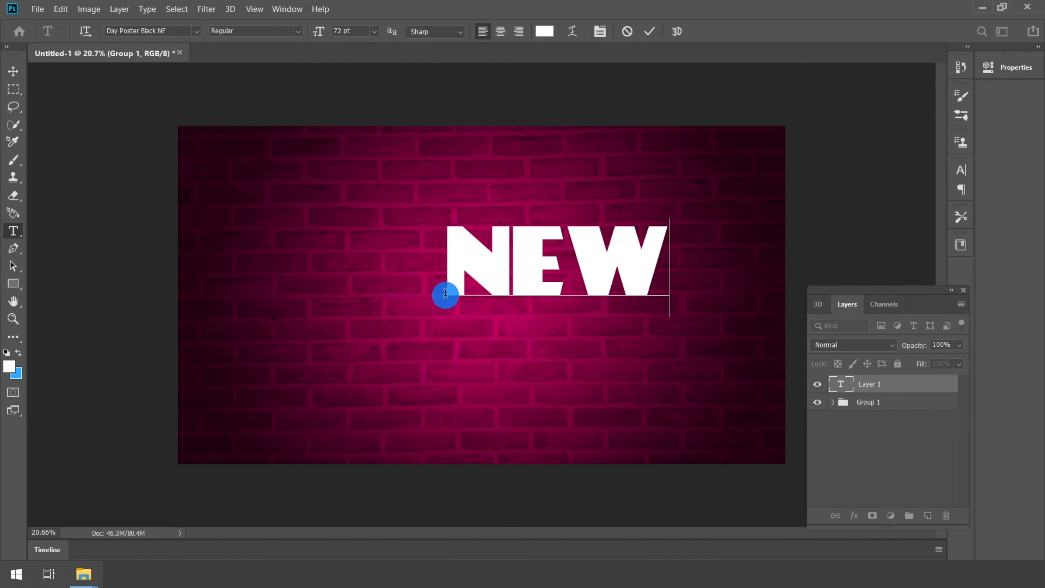
left_click(13, 72)
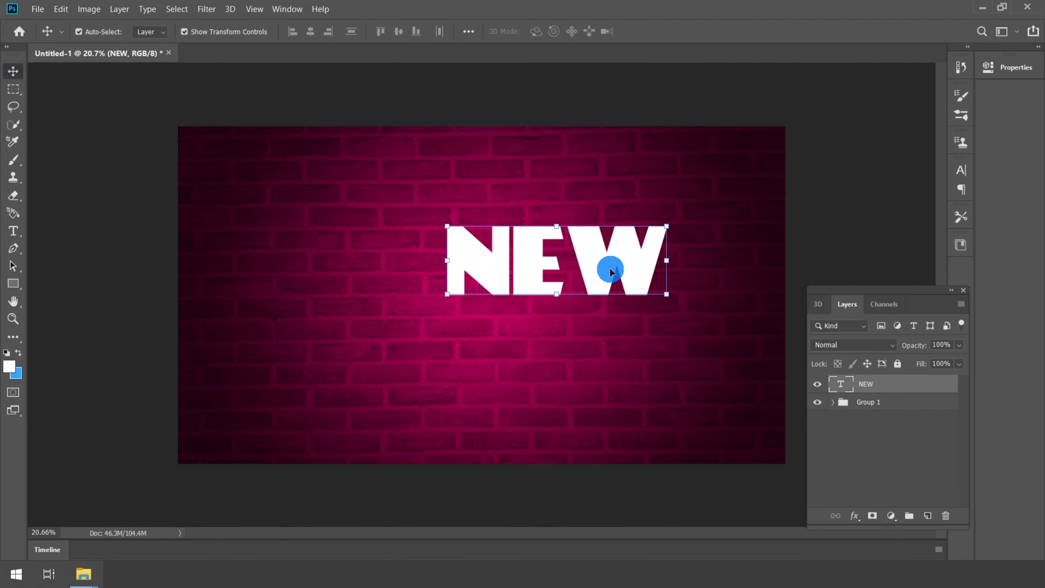
left_click_drag(611, 270, 538, 309)
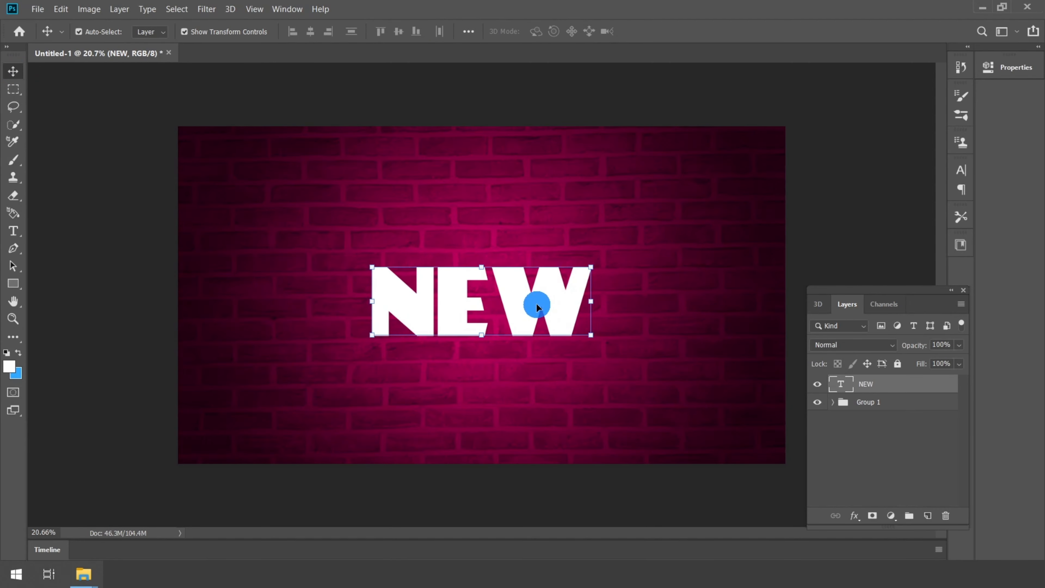
Step: Change the NEW text's font to Autumn and move the text back to the canvas centre
left_click(13, 231)
left_click(196, 35)
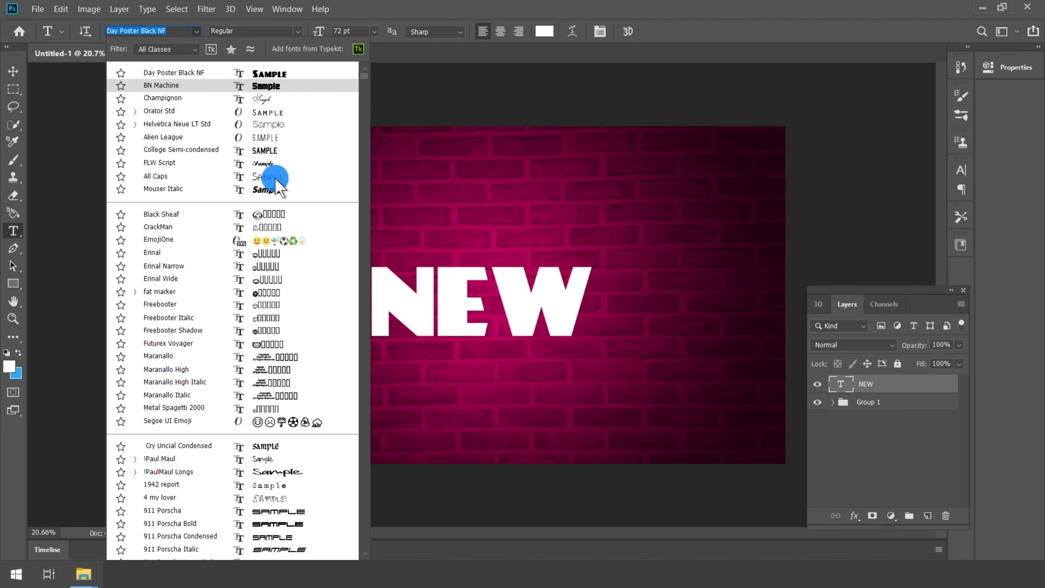
scroll(296, 255, "down", 10)
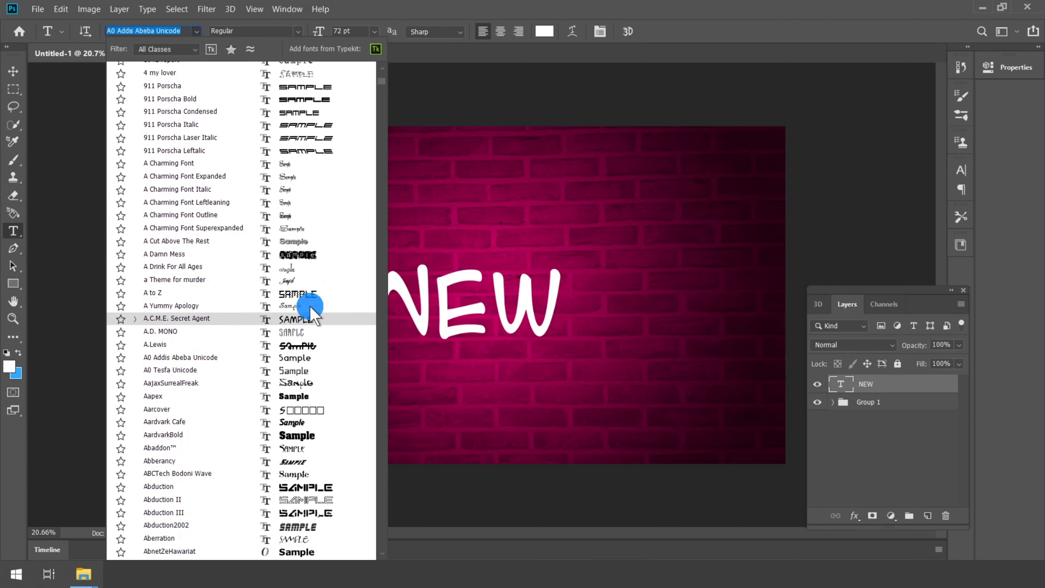
scroll(305, 342, "down", 15)
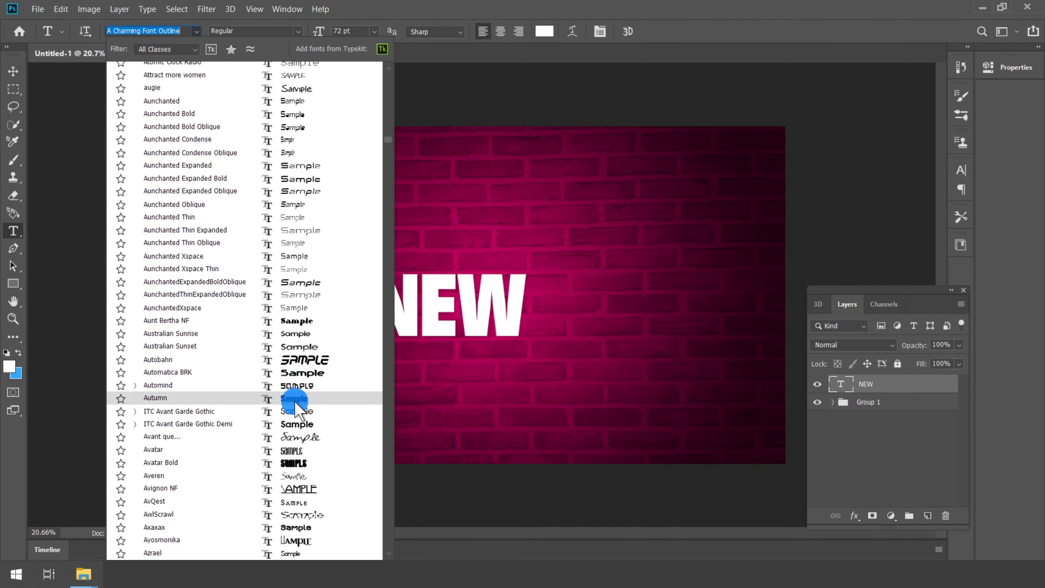
left_click(295, 402)
left_click(12, 70)
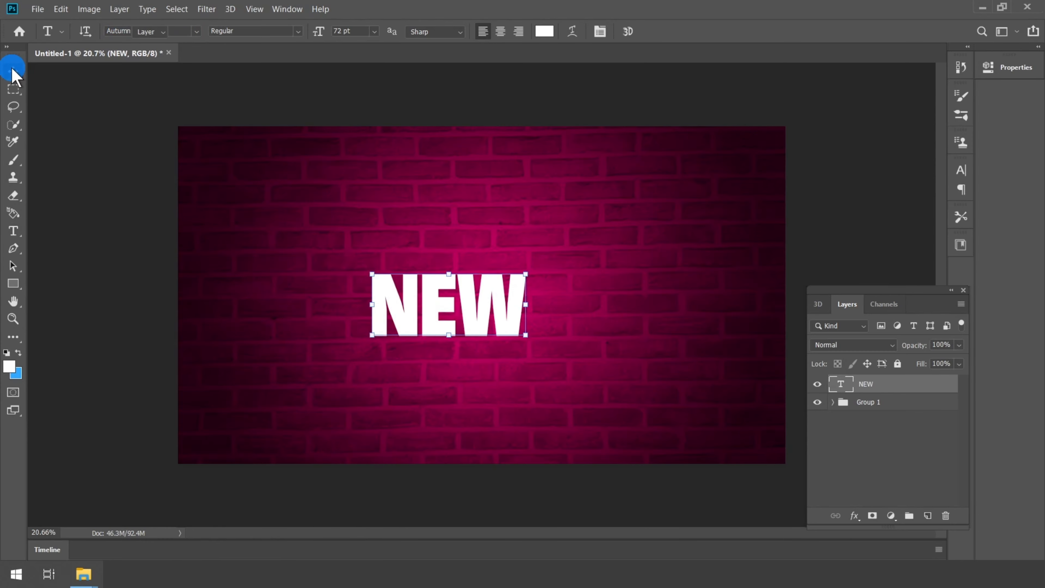
left_click_drag(485, 302, 512, 303)
Step: Scale the NEW text up proportionally to about 184%, apply the transform and reposition the text near the canvas centre
key("ctrl+t")
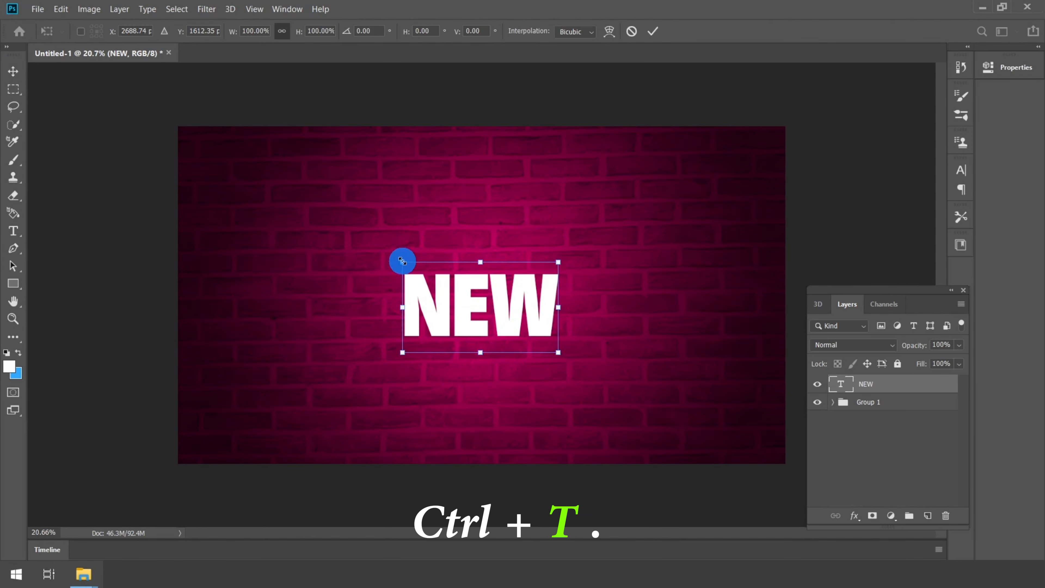
left_click_drag(402, 261, 358, 239)
left_click_drag(563, 356, 637, 395)
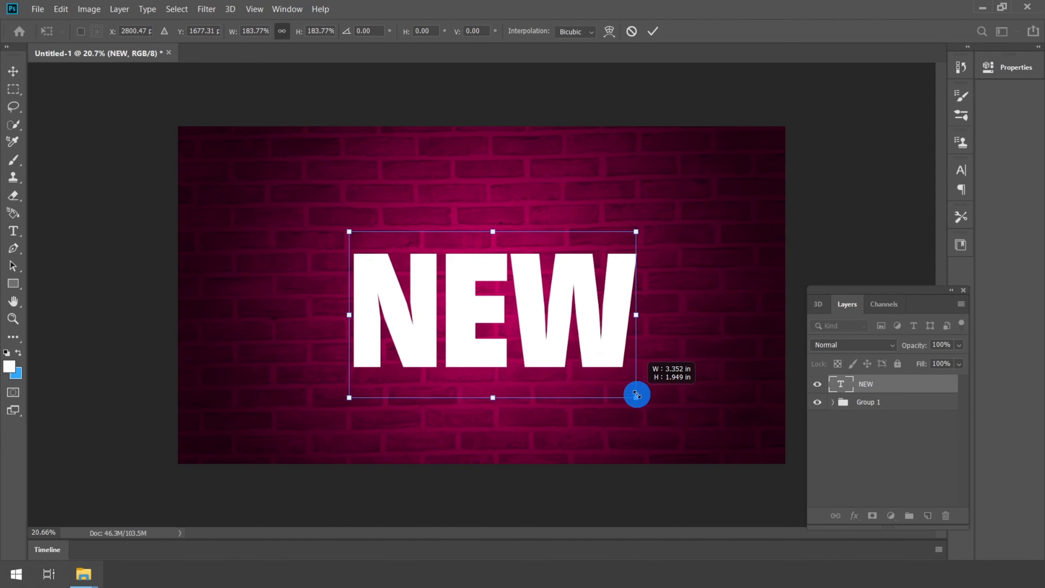
left_click(655, 37)
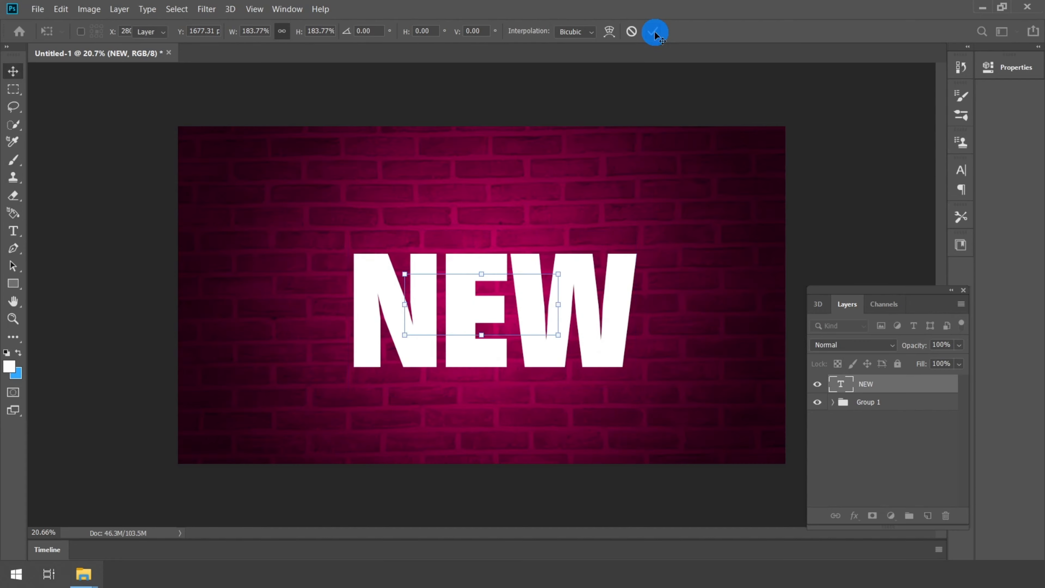
left_click_drag(548, 334, 537, 321)
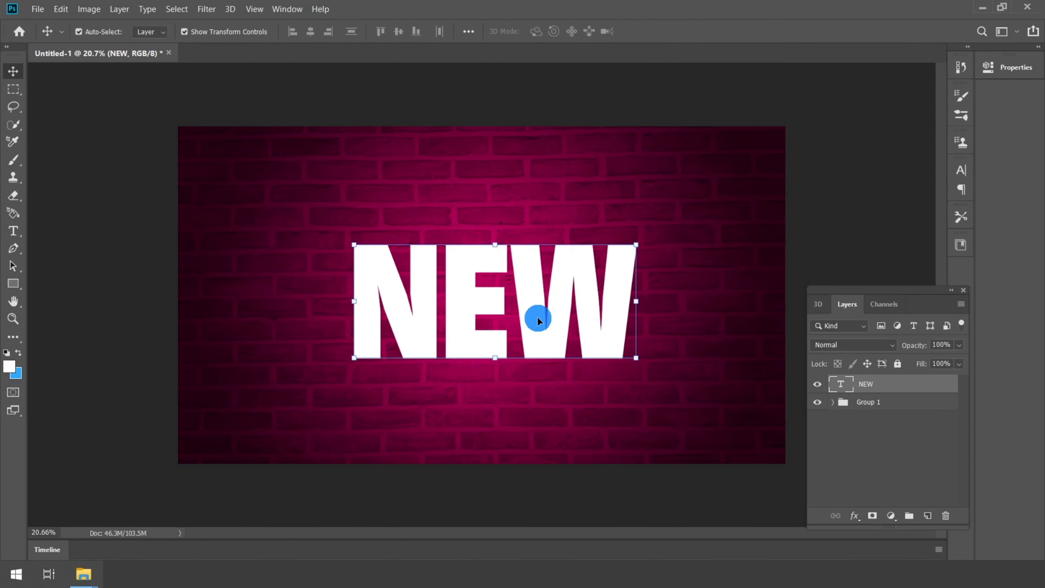
Step: Set the NEW text layer's fill to 0%
left_click(943, 364)
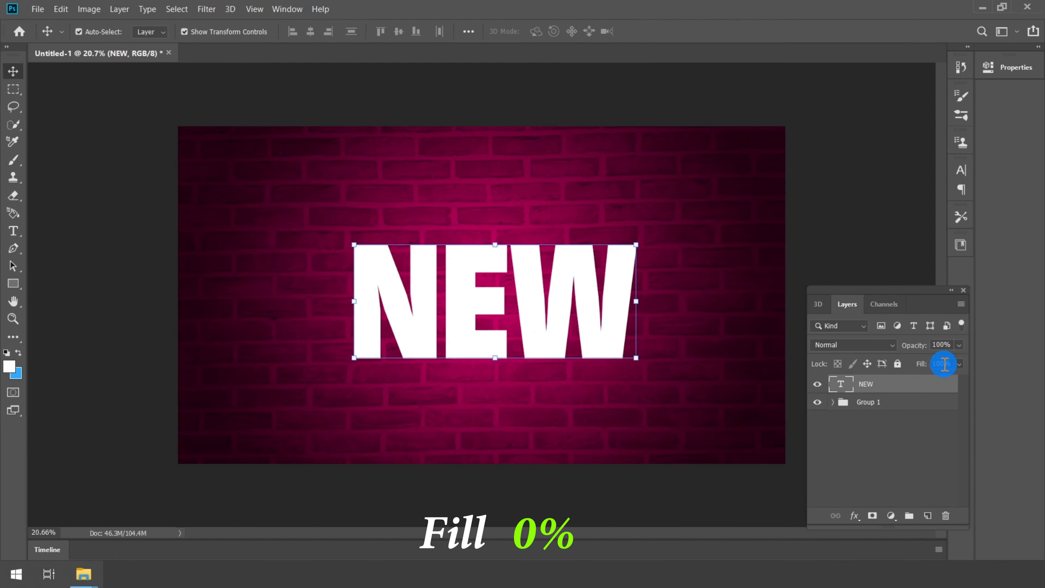
left_click(960, 365)
left_click_drag(942, 379, 851, 391)
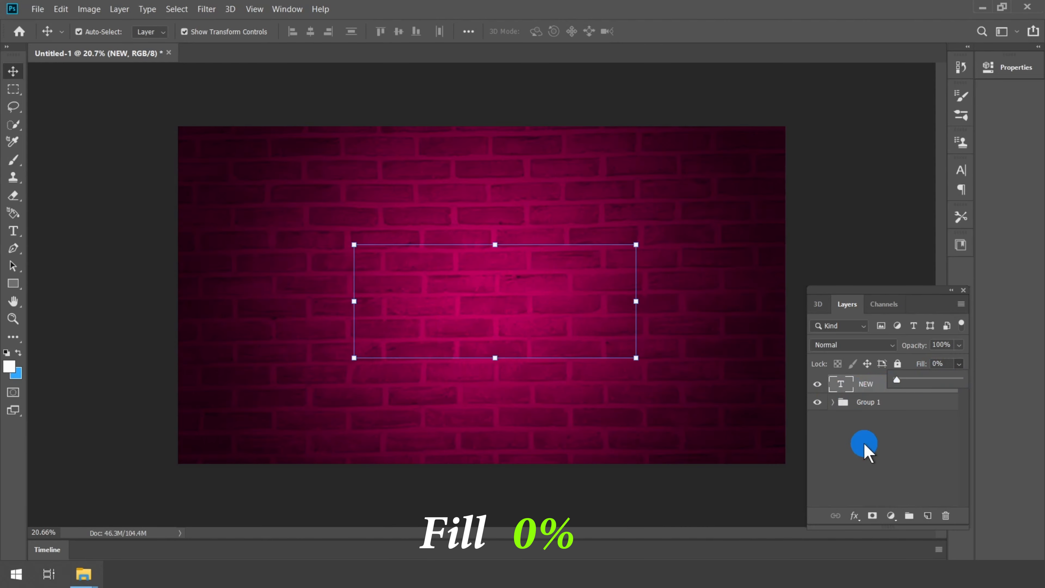
Step: Add a white Stroke effect to the NEW text layer, 11 px in size and positioned outside
left_click(855, 516)
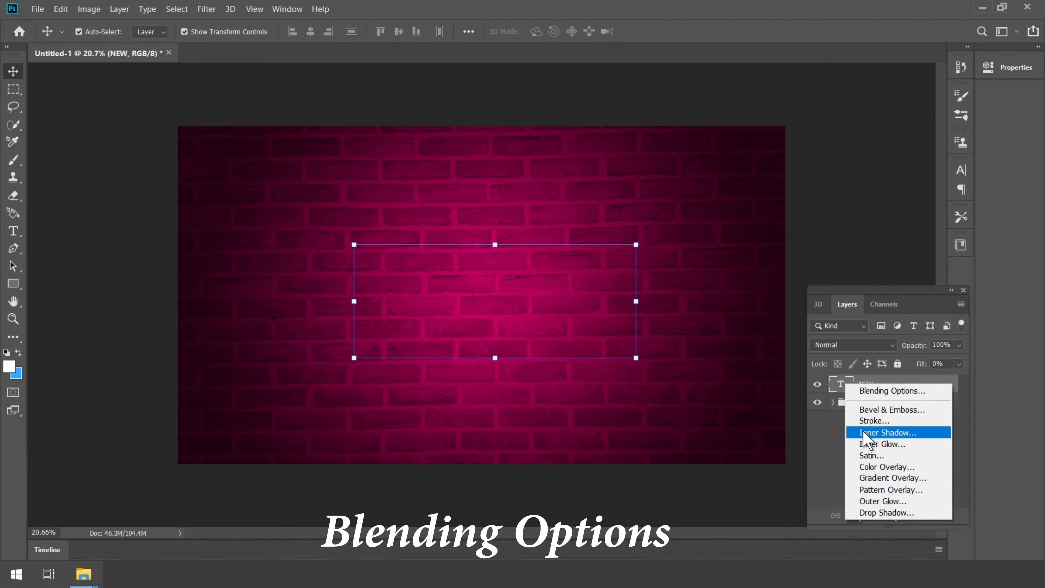
left_click(878, 391)
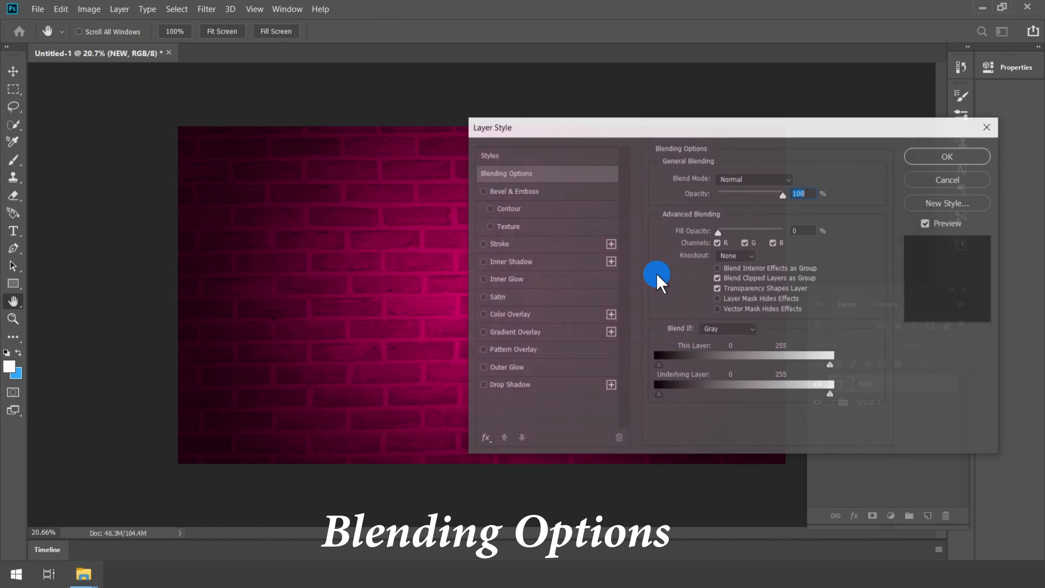
left_click_drag(575, 131, 741, 25)
left_click(666, 140)
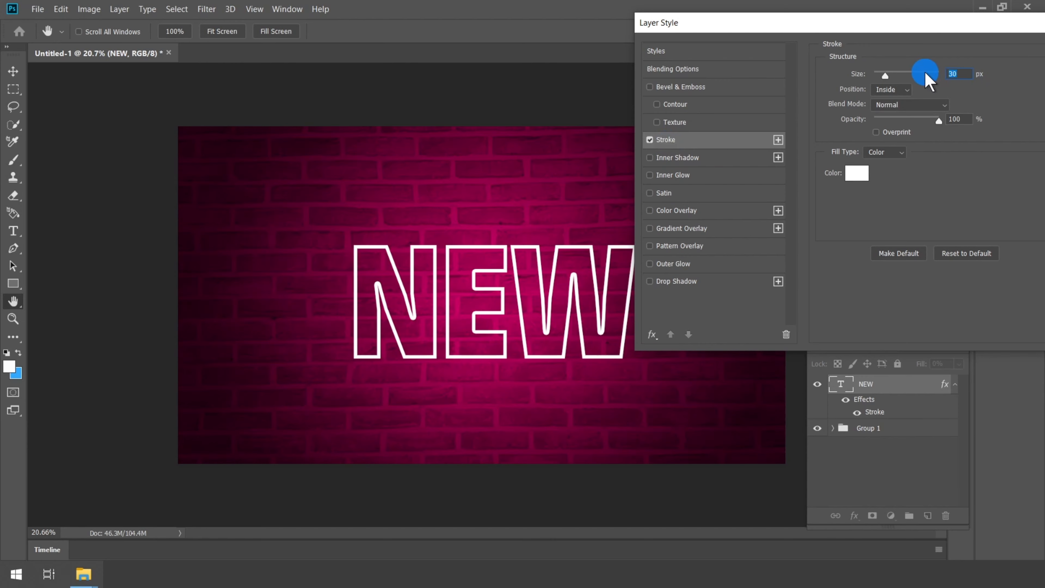
type("11")
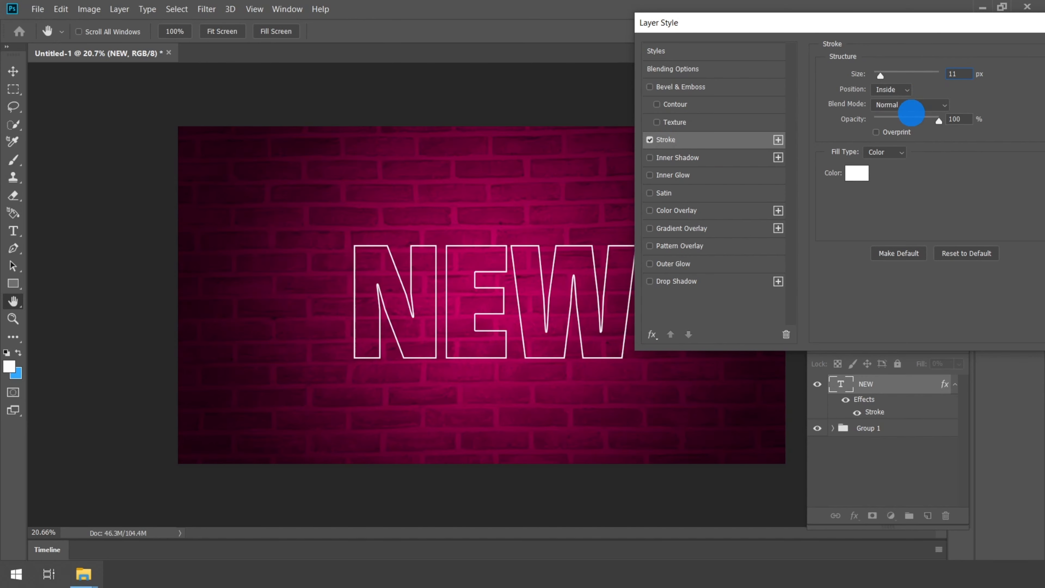
left_click(893, 89)
left_click(888, 103)
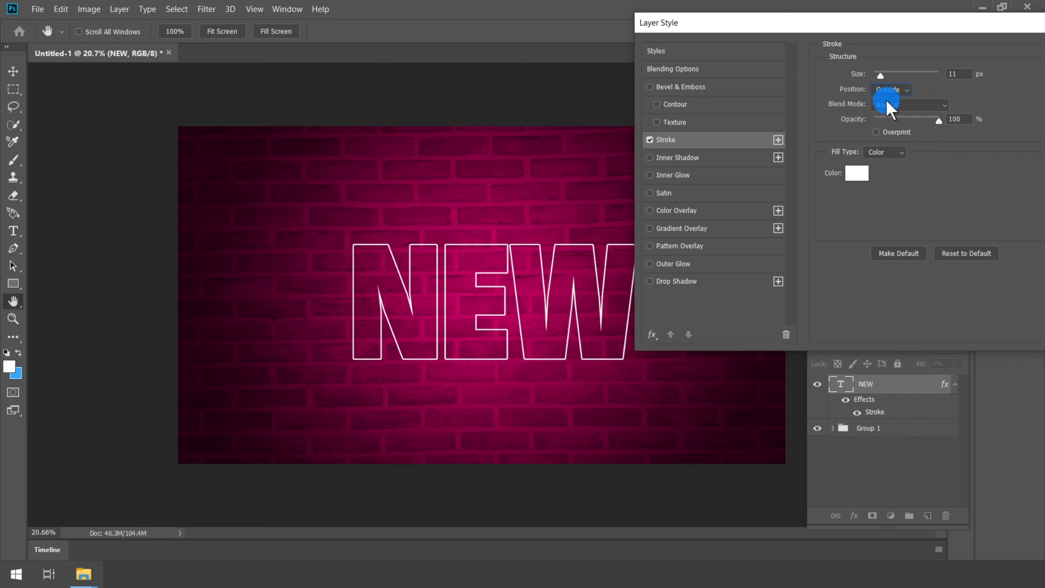
Step: Change the NEW text's stroke colour to black (000000) and apply the layer style
left_click(852, 184)
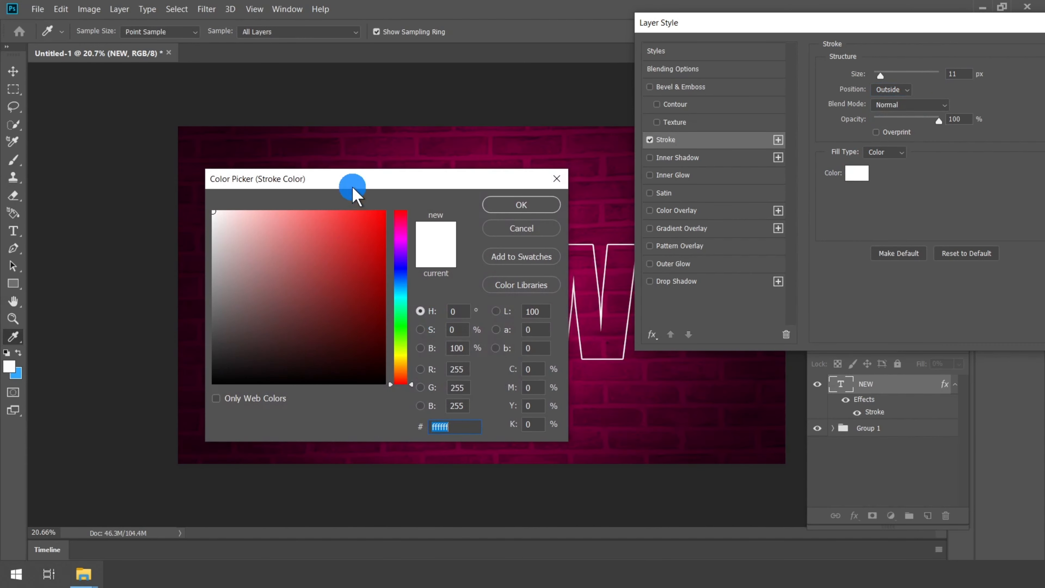
left_click_drag(351, 183, 802, 260)
left_click_drag(691, 427, 655, 481)
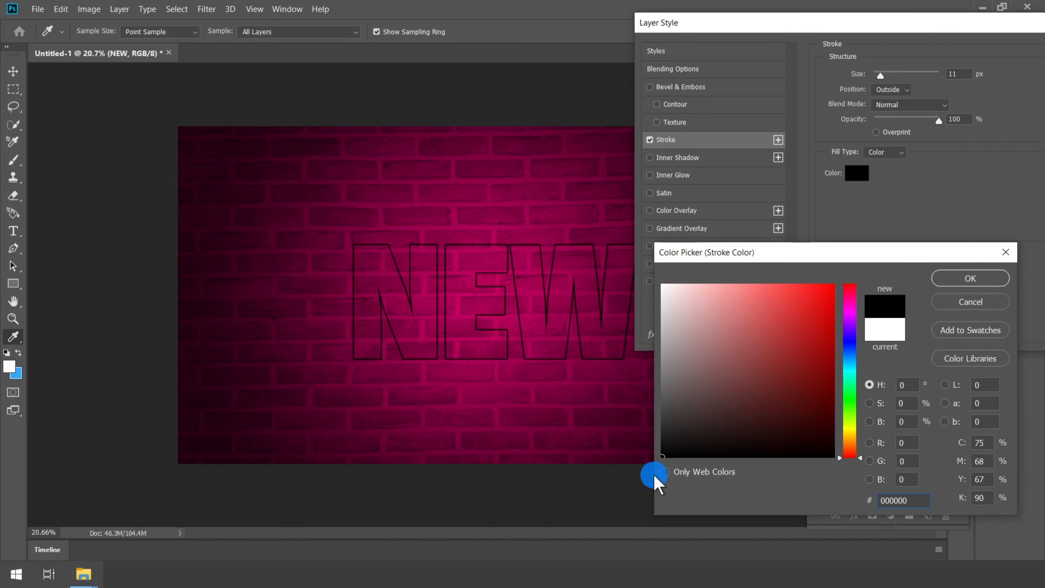
left_click(970, 279)
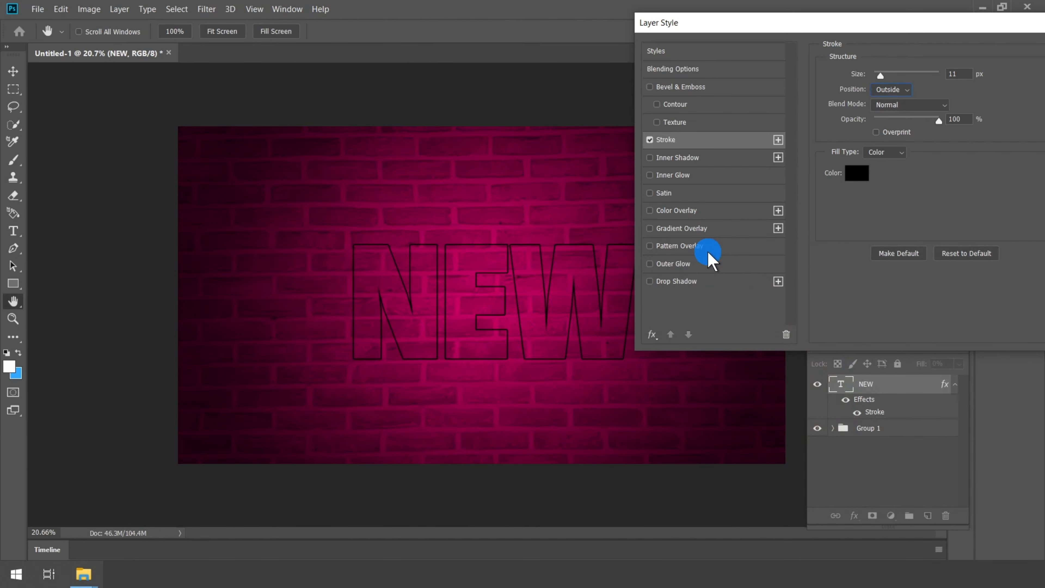
left_click_drag(942, 29, 772, 166)
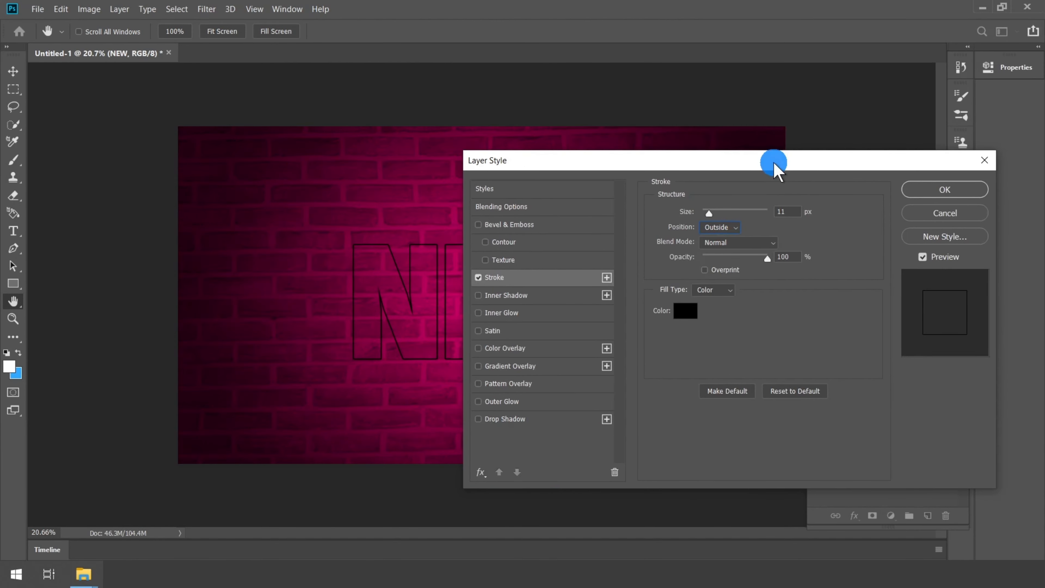
left_click(945, 191)
key("v")
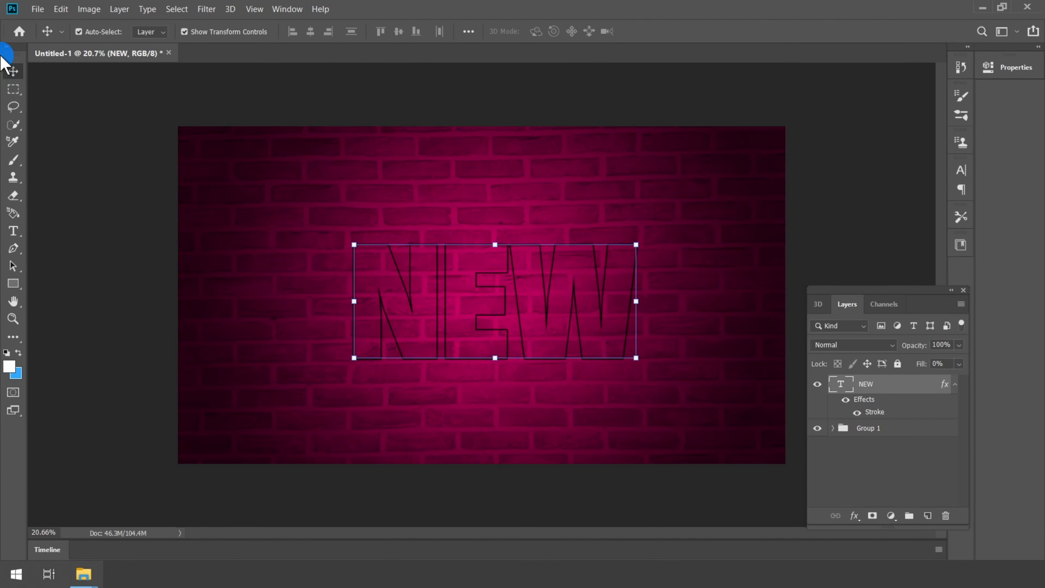
Step: Add a horizontal text layer reading HAPPY and move it above the NEW text, offset toward the canvas's left side
left_click(13, 231)
left_click(77, 233)
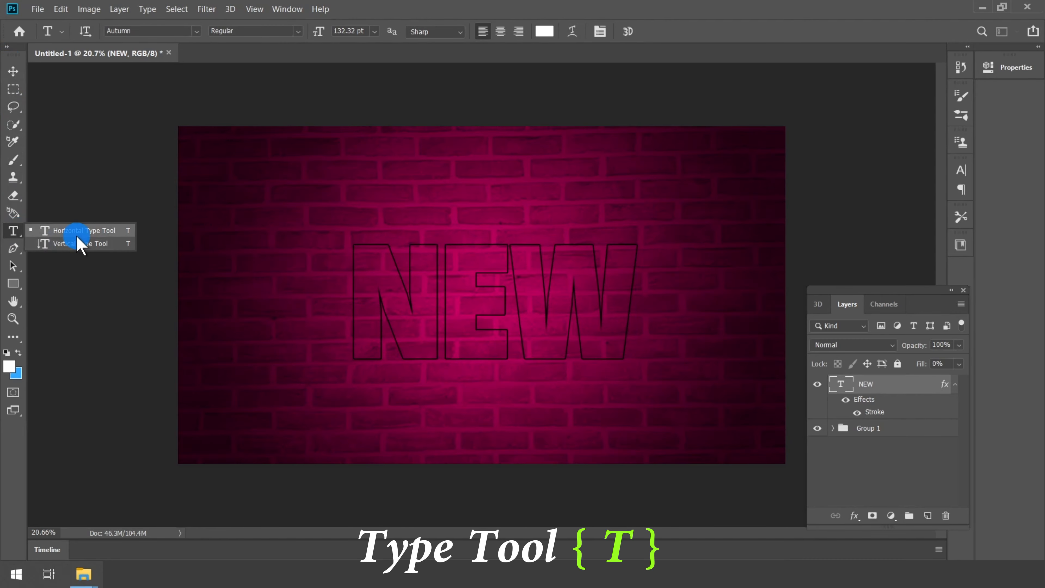
left_click(315, 175)
type("HAPPY")
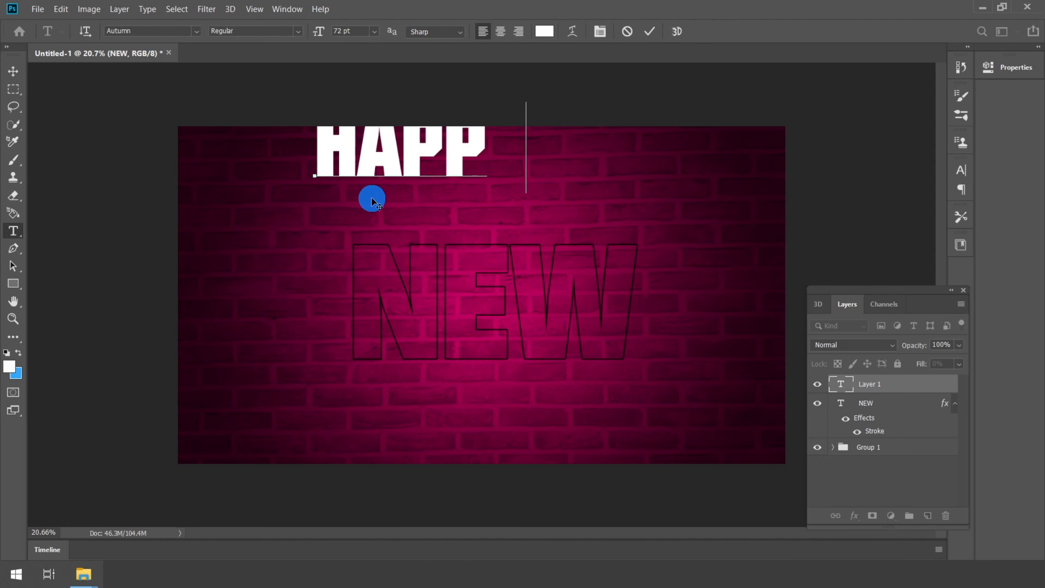
left_click(13, 72)
left_click_drag(429, 166, 426, 195)
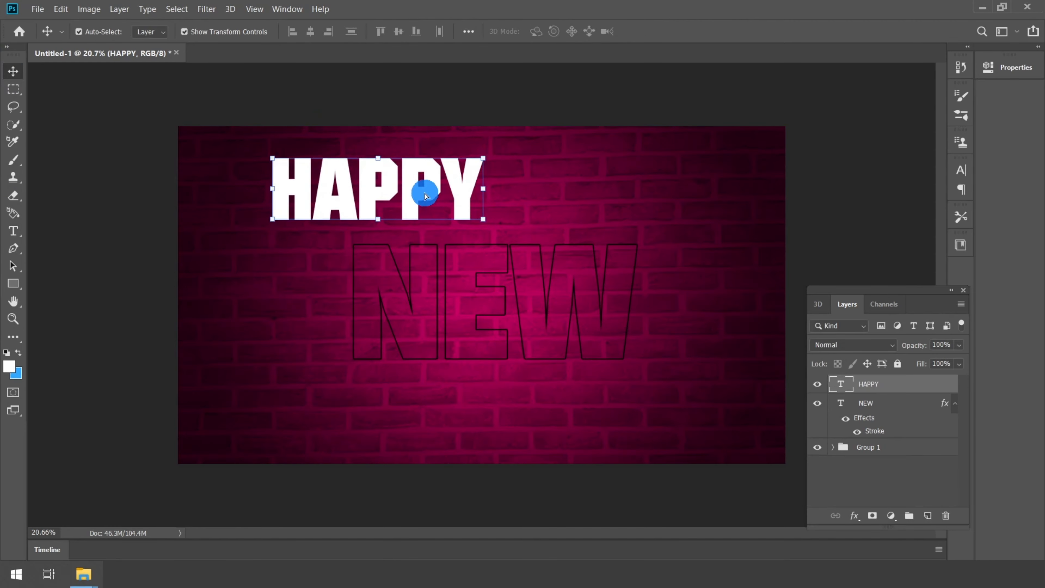
Step: Set the HAPPY text's font to Orator Std Medium and its size to 18 pt
left_click(14, 235)
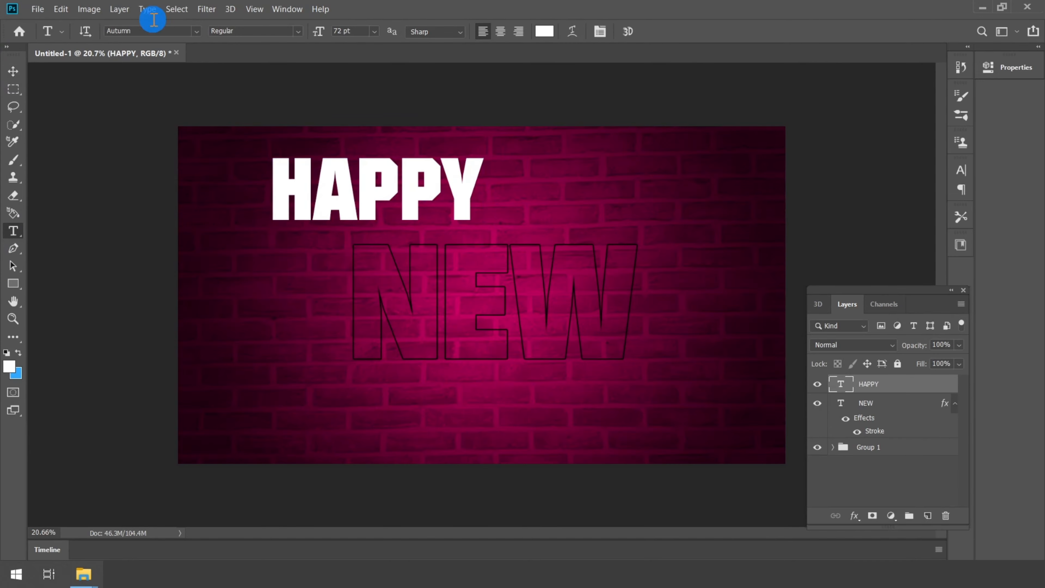
left_click(194, 32)
left_click(292, 151)
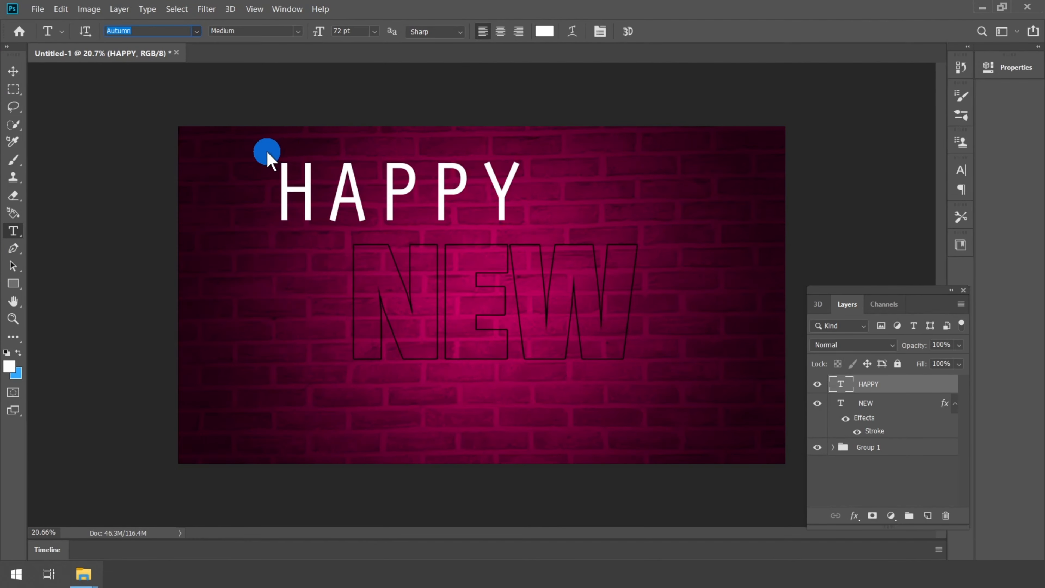
left_click(375, 32)
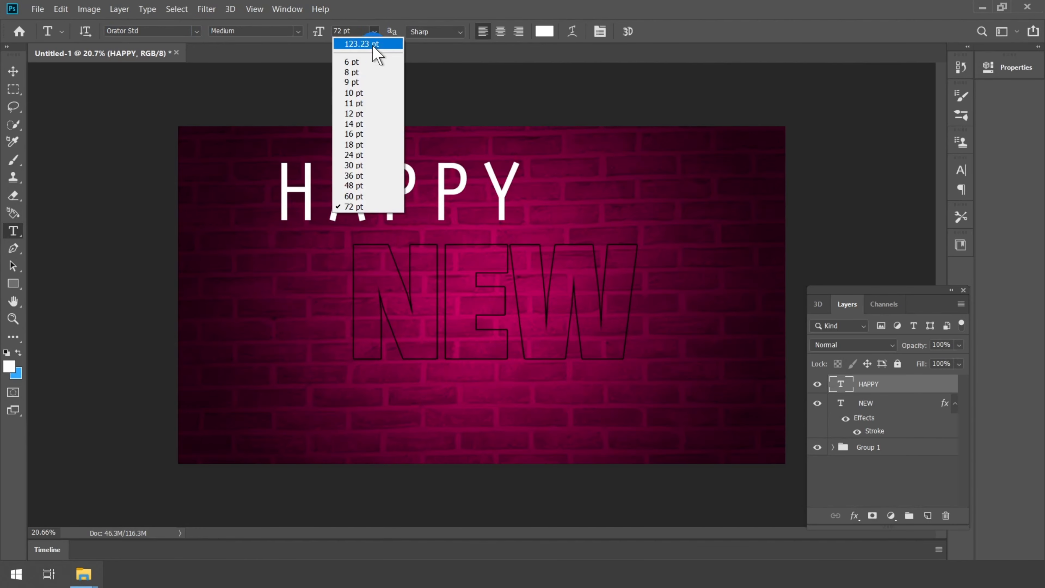
left_click(354, 144)
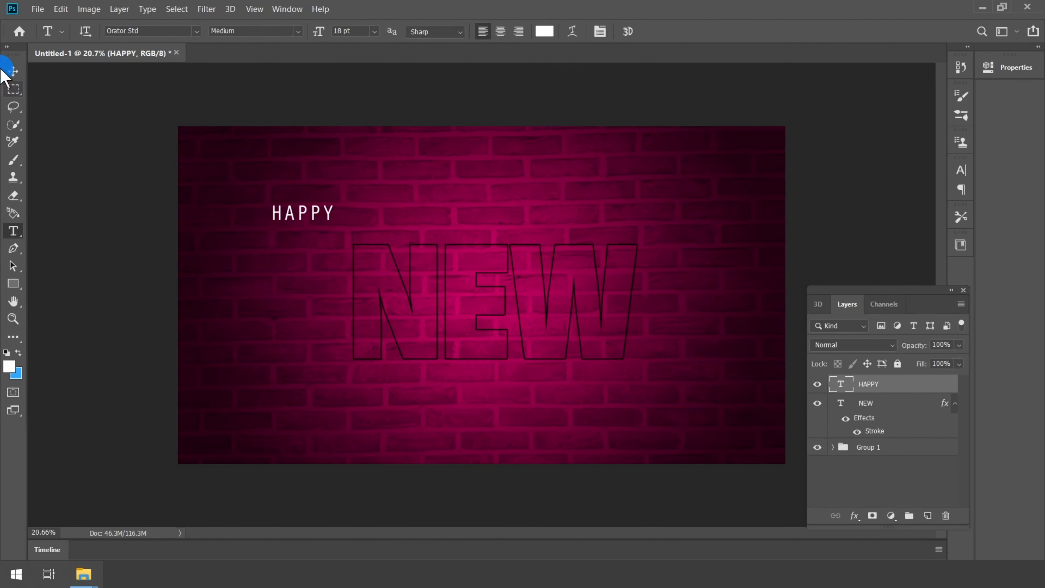
Step: Move the HAPPY text to just above the letter N of NEW
left_click(13, 71)
left_click(306, 213)
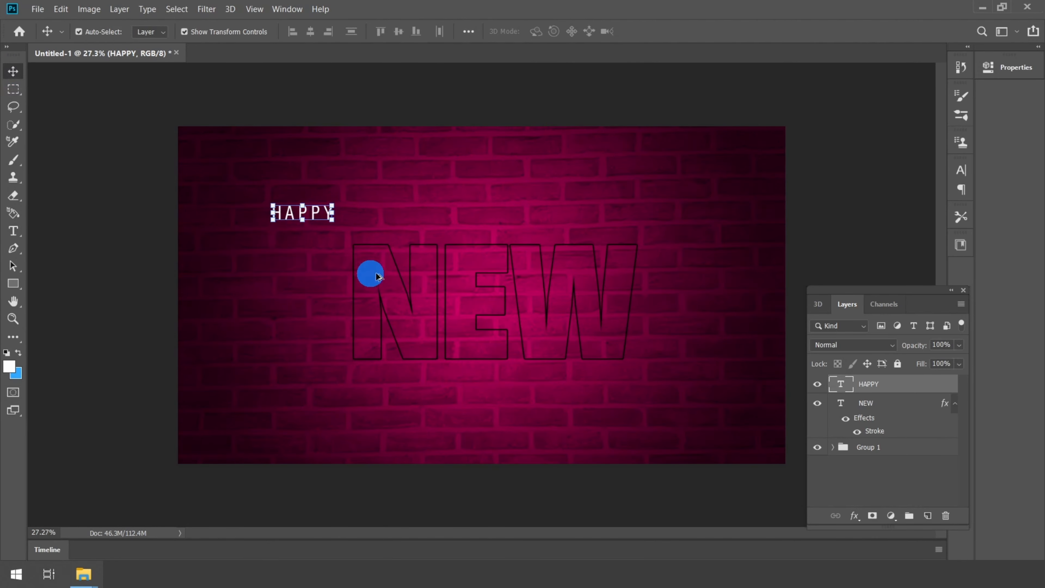
scroll(369, 273, "up", 3)
left_click_drag(243, 175, 417, 219)
Step: Enlarge the HAPPY text to 36 pt, scale it back to about 28 pt and align it with the N's left edge
left_click(13, 231)
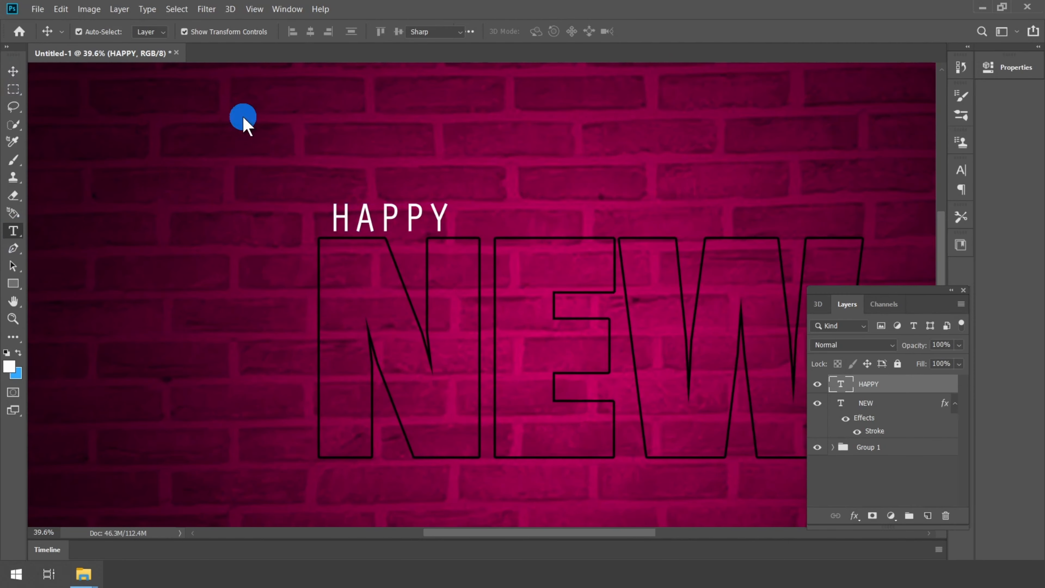
left_click(373, 31)
left_click(353, 176)
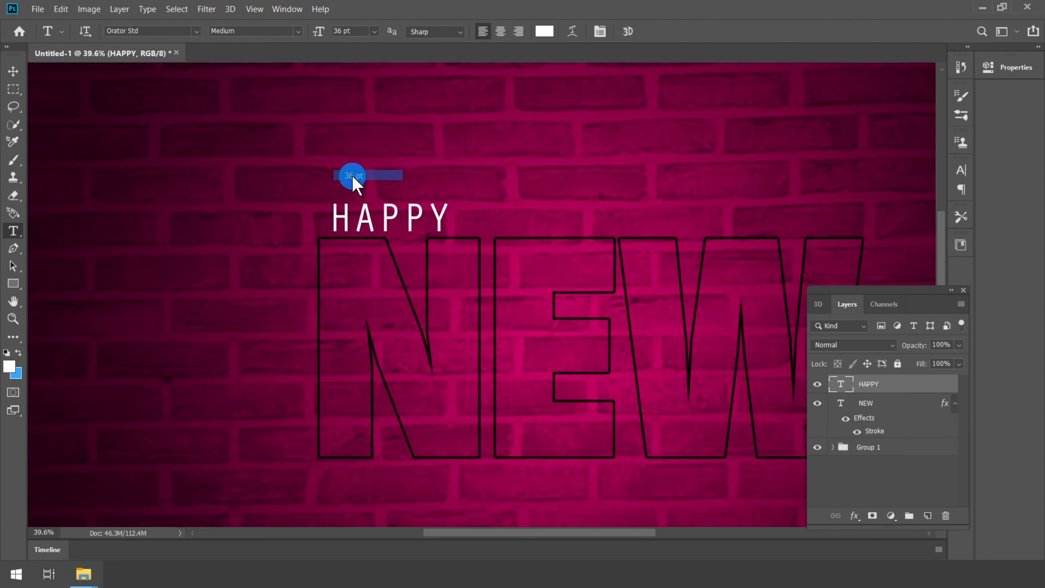
left_click(13, 71)
left_click_drag(456, 182, 414, 207)
scroll(380, 233, "down", 3)
scroll(385, 226, "up", 4)
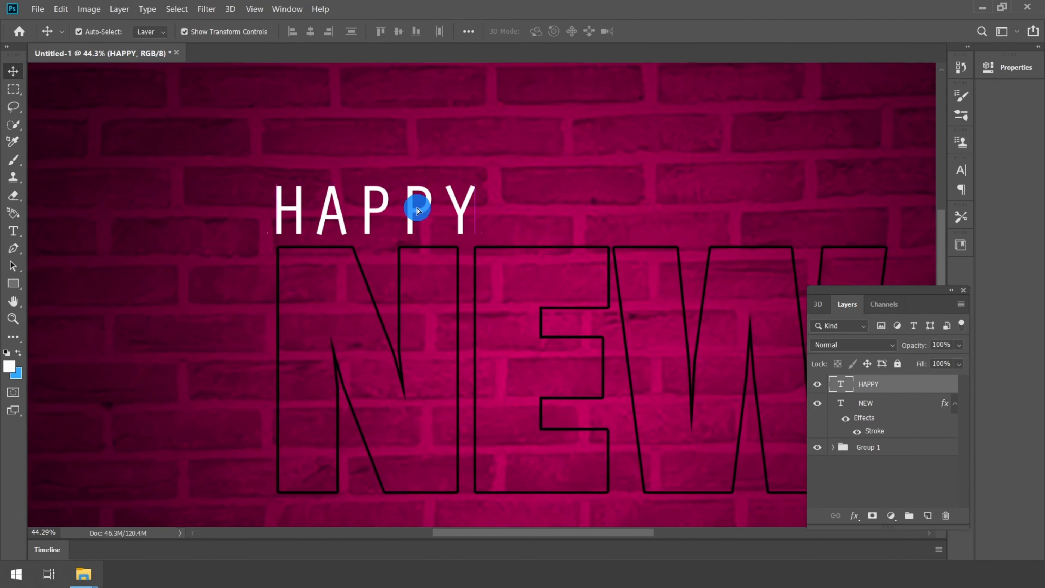
Step: Set the HAPPY text's size to 24 pt and move it close above the N, flush with its left edge
left_click(13, 231)
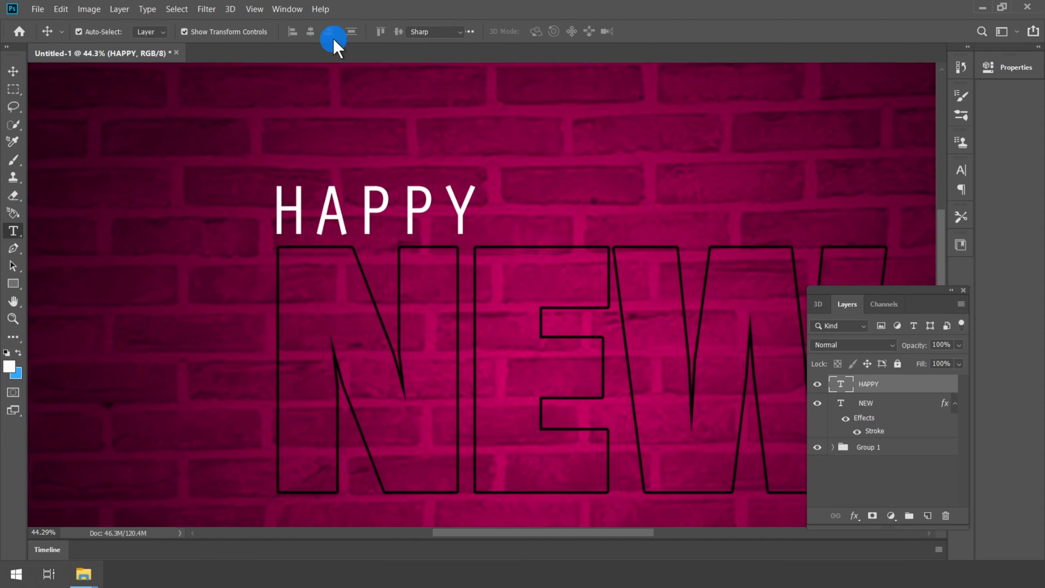
left_click(376, 41)
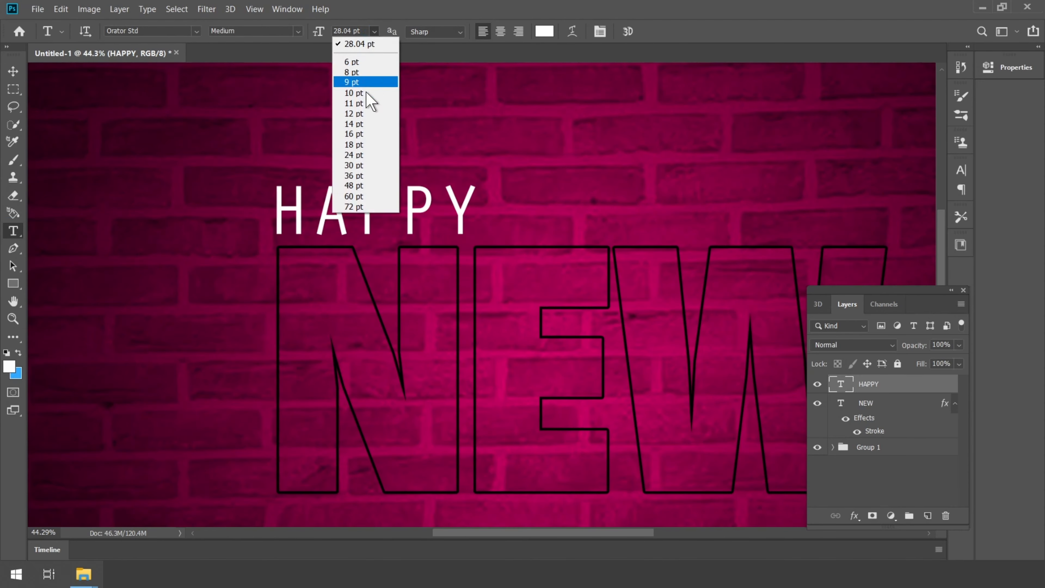
left_click(352, 156)
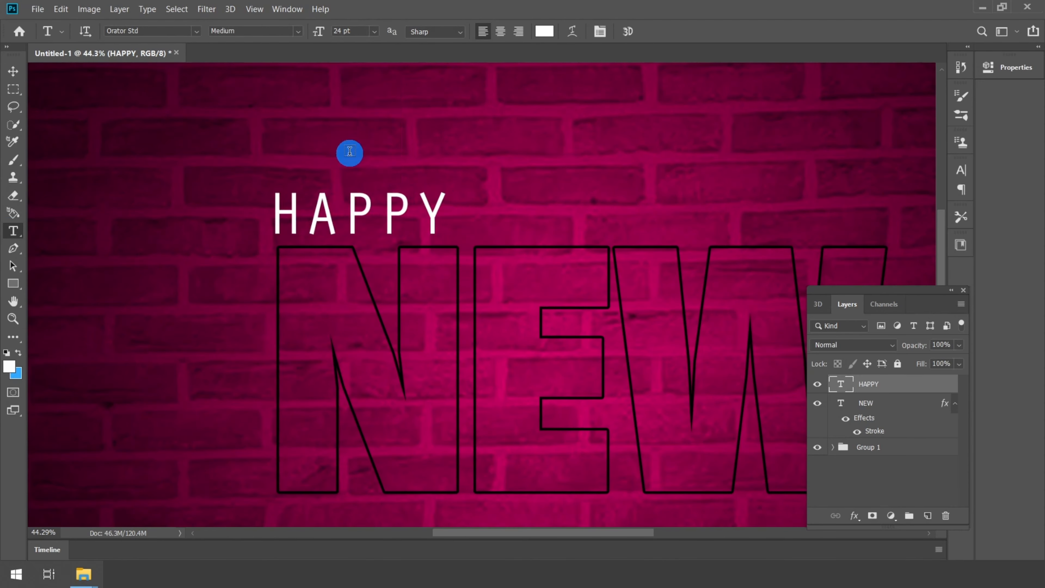
left_click(13, 71)
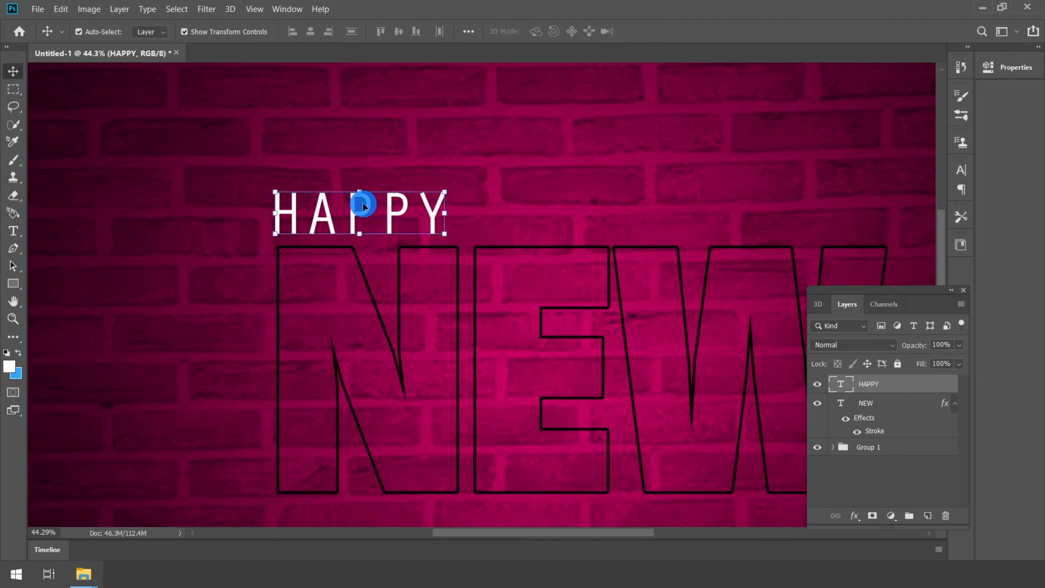
left_click_drag(379, 213, 381, 217)
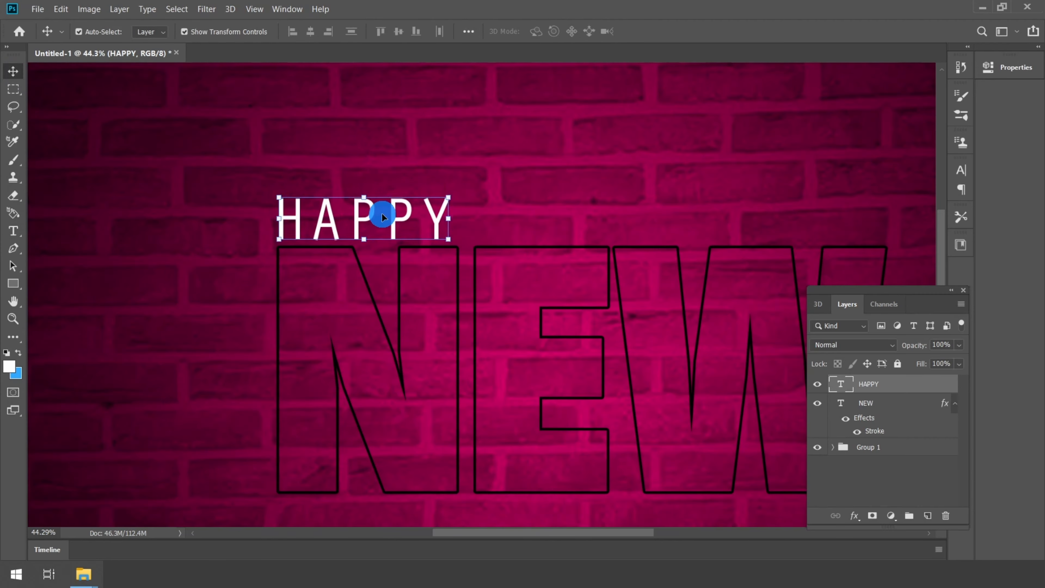
Step: Show the HAPPY text layer's properties and widen its tracking, trying 50 before settling on 75
left_click(287, 9)
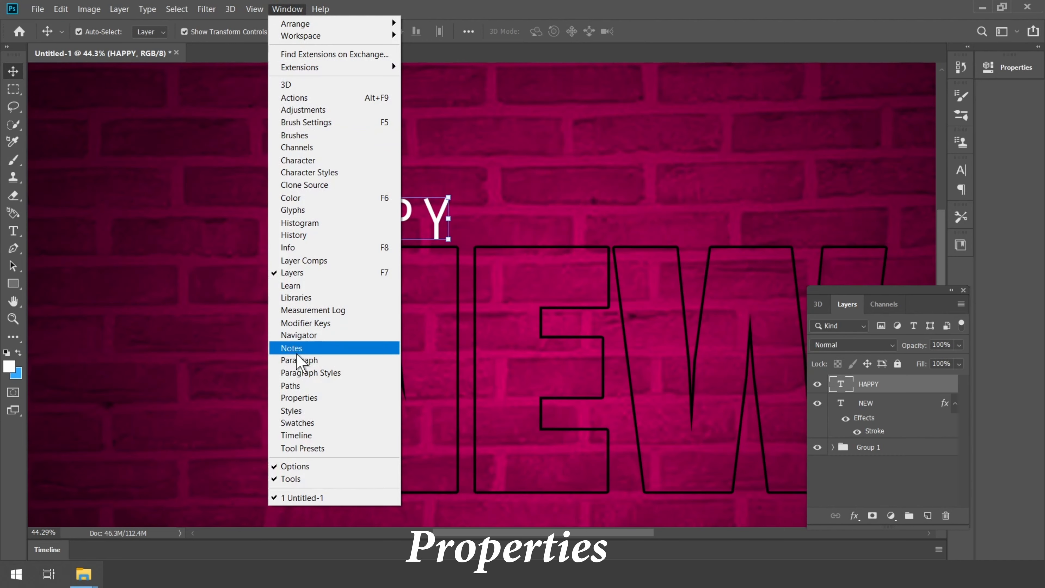
left_click(310, 398)
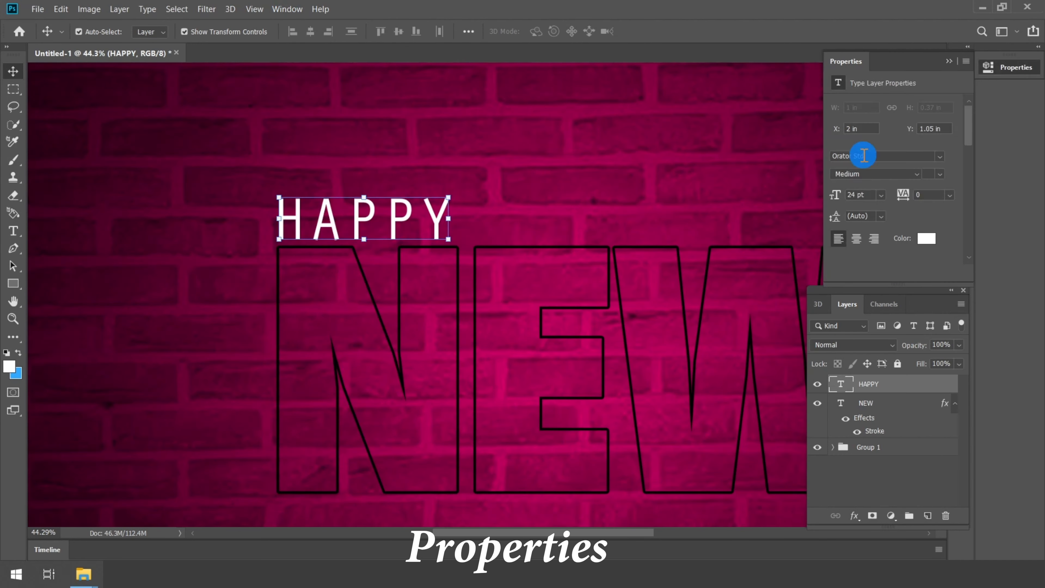
left_click(950, 195)
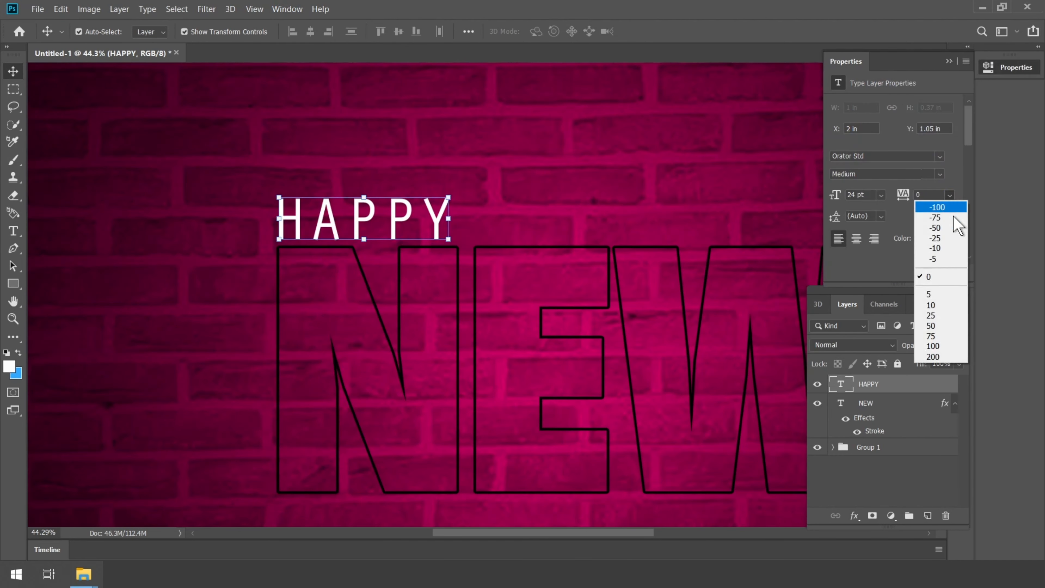
left_click(931, 325)
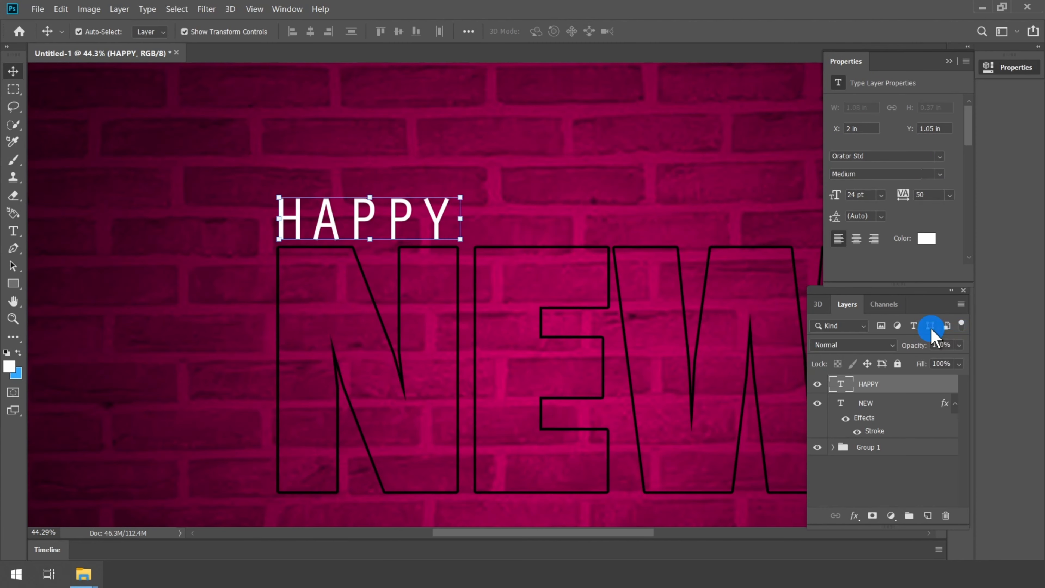
left_click(949, 196)
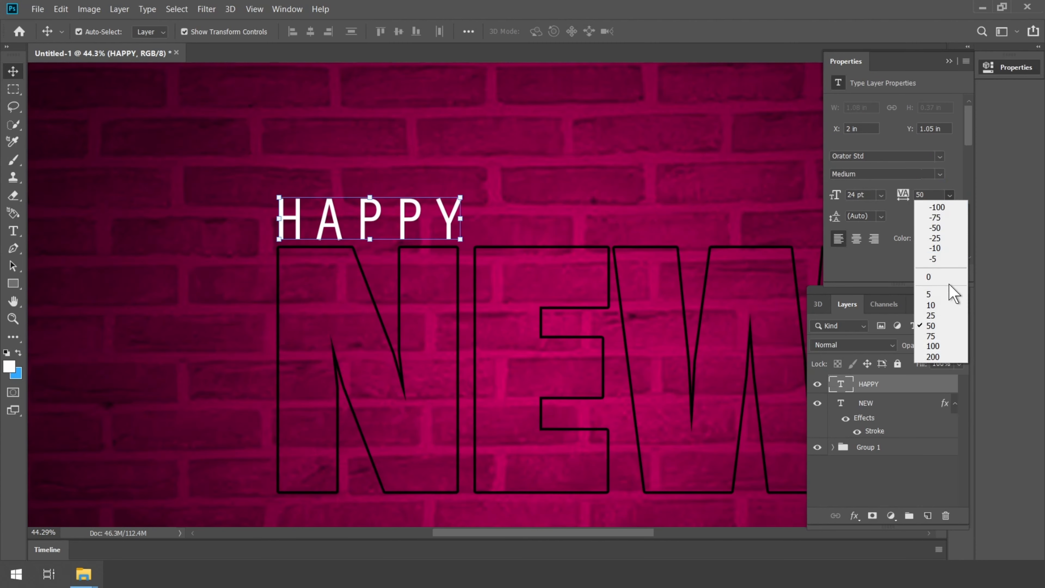
left_click(931, 336)
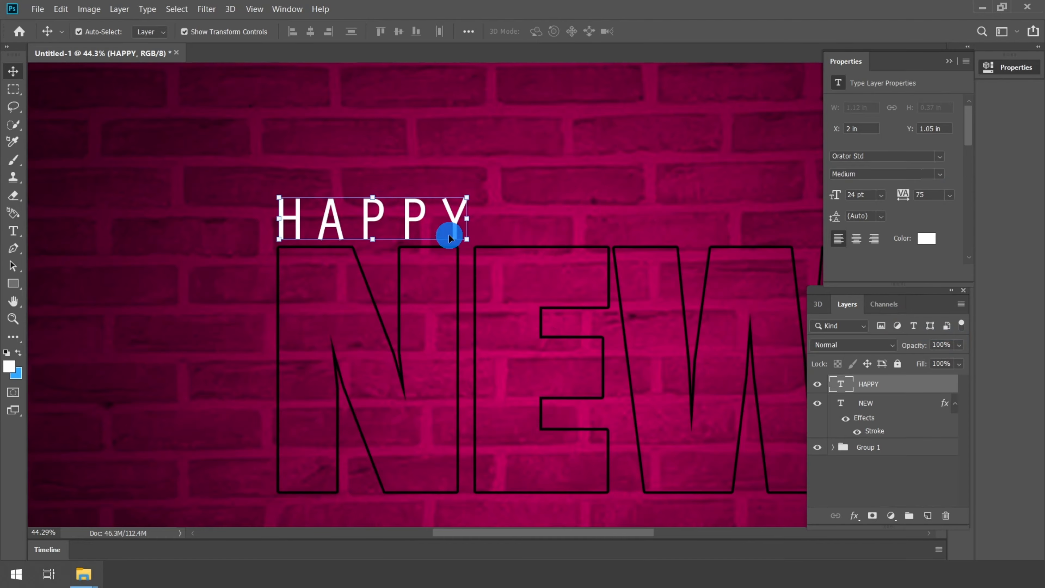
Step: Duplicate the HAPPY text layer and move the copy just below the letter W of NEW
scroll(284, 171, "down", 3)
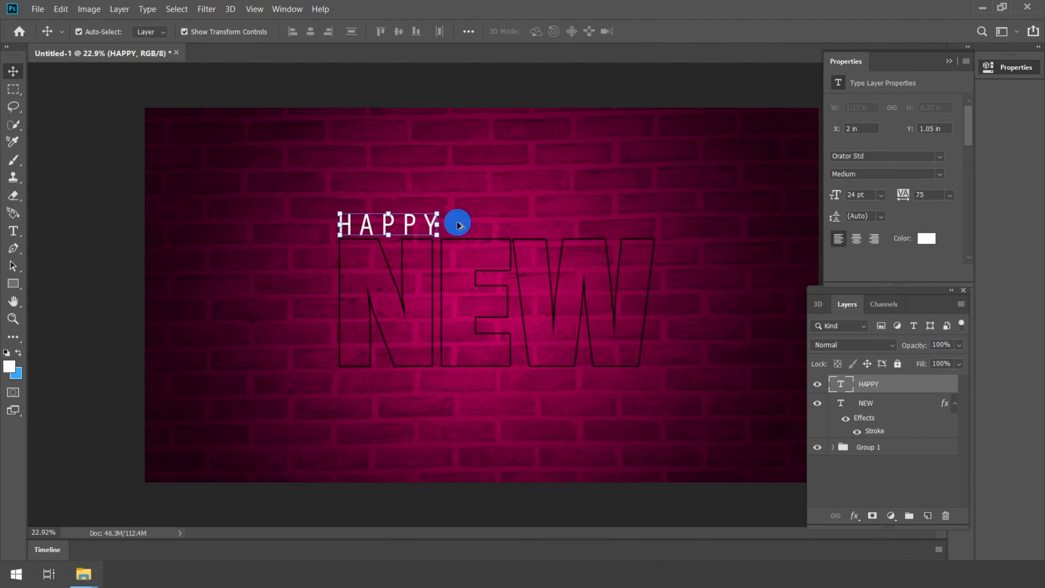
scroll(593, 289, "up", 2)
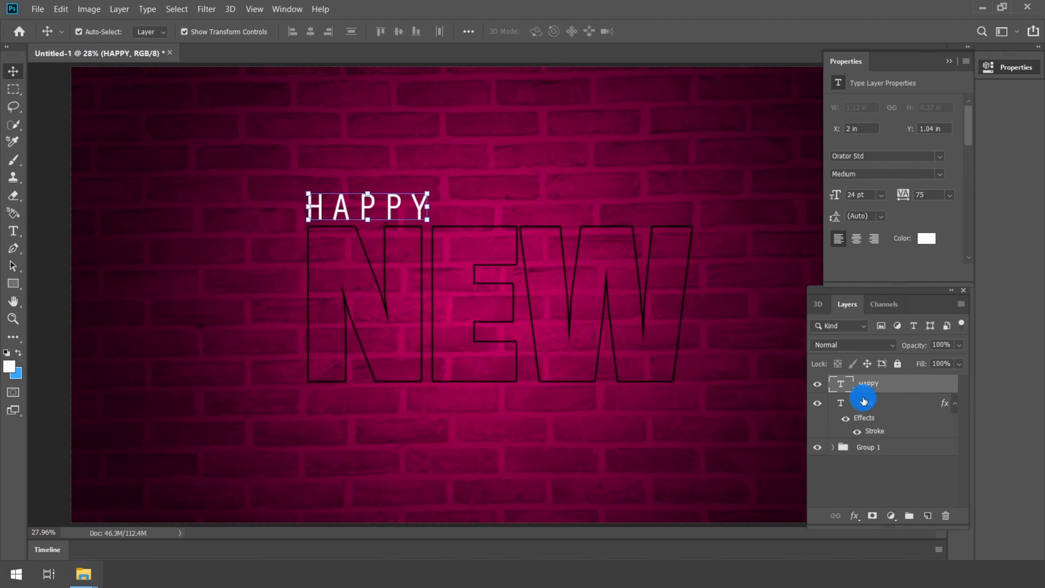
right_click(884, 387)
left_click(765, 71)
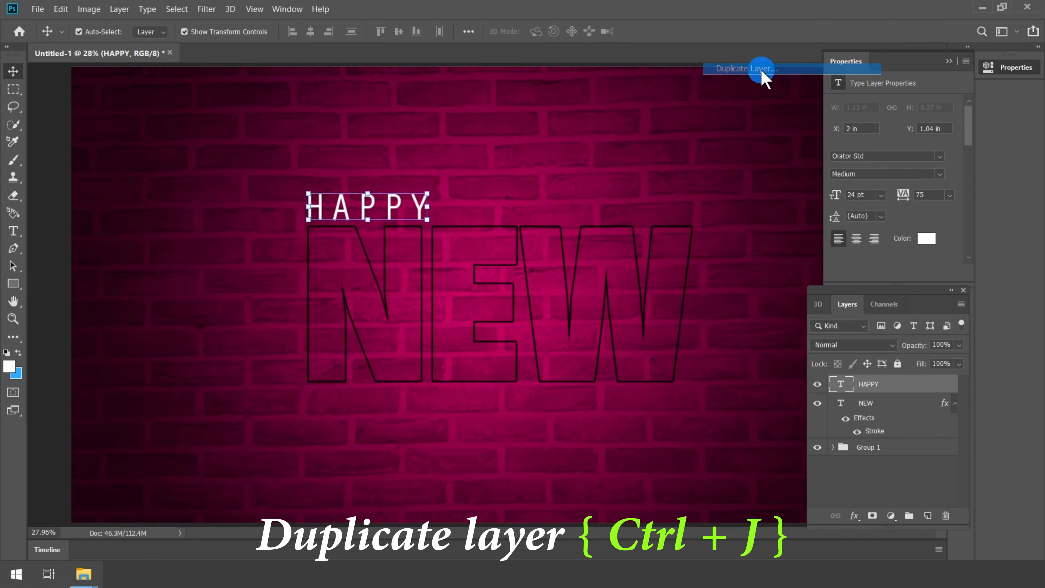
left_click(636, 152)
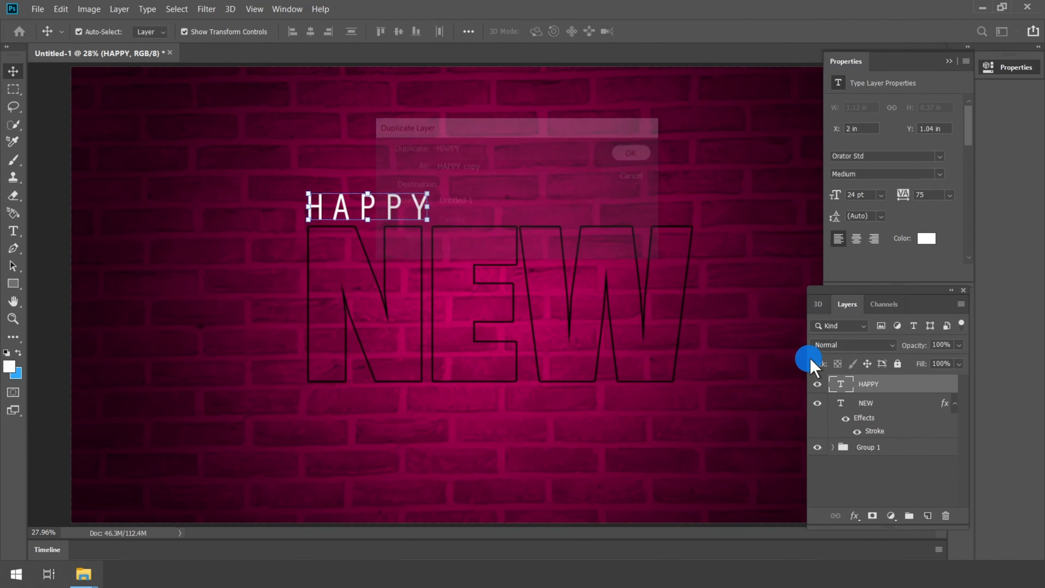
left_click_drag(392, 207, 625, 398)
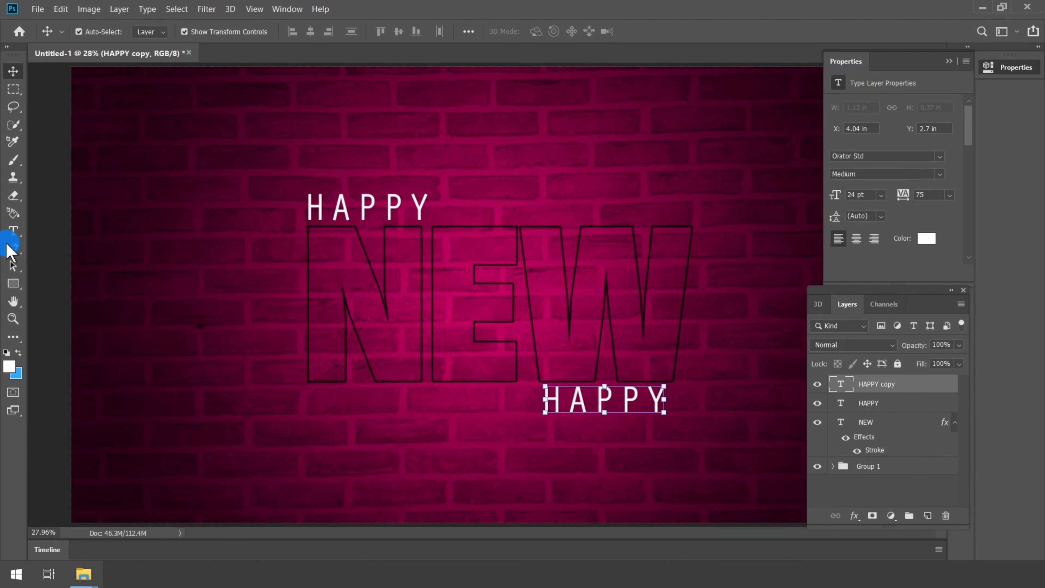
Step: Replace the wording of the HAPPY copy below the W with YEAR
left_click(11, 232)
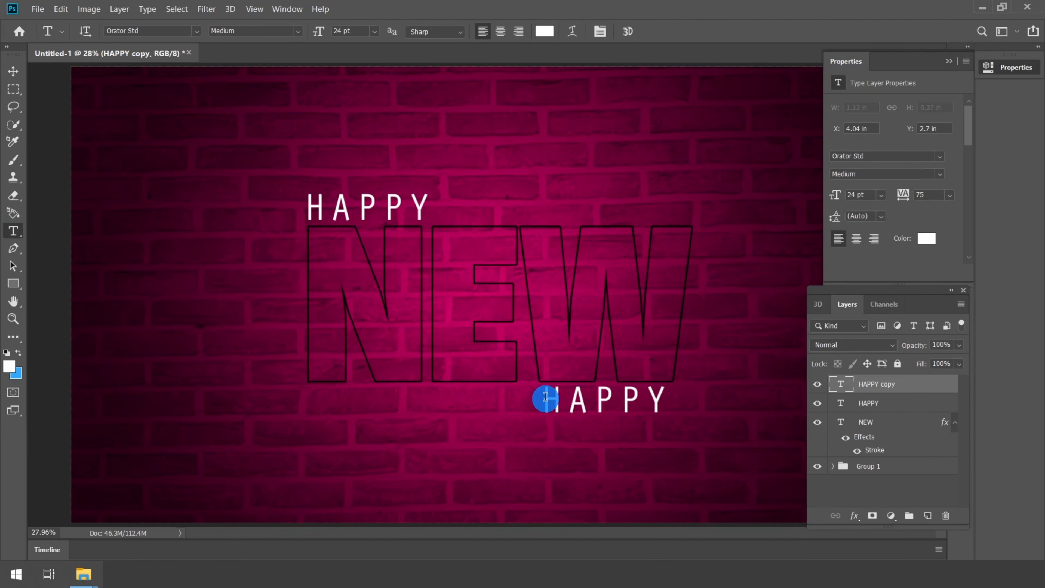
left_click_drag(545, 397, 716, 396)
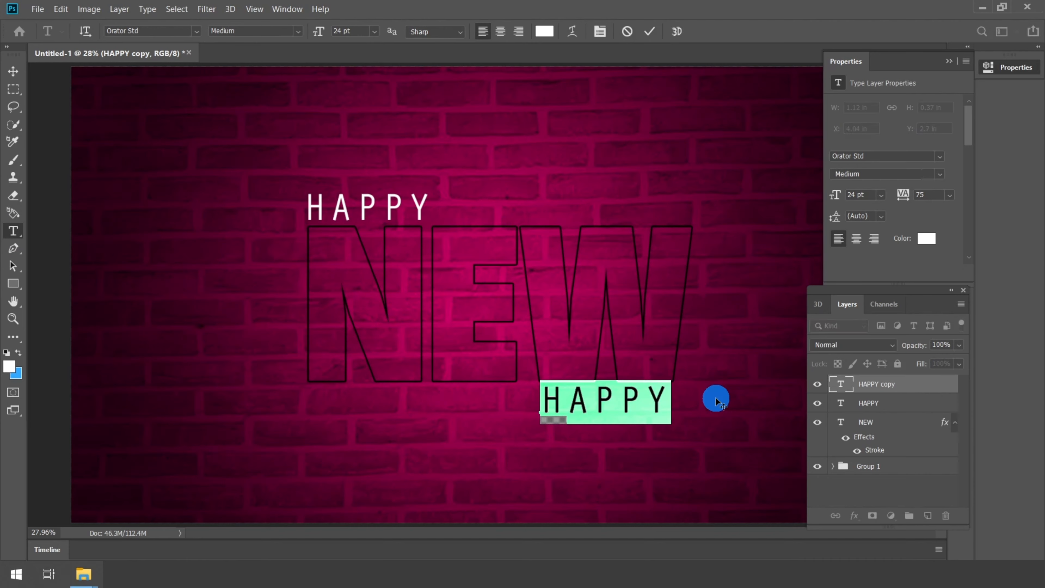
type("YEAR")
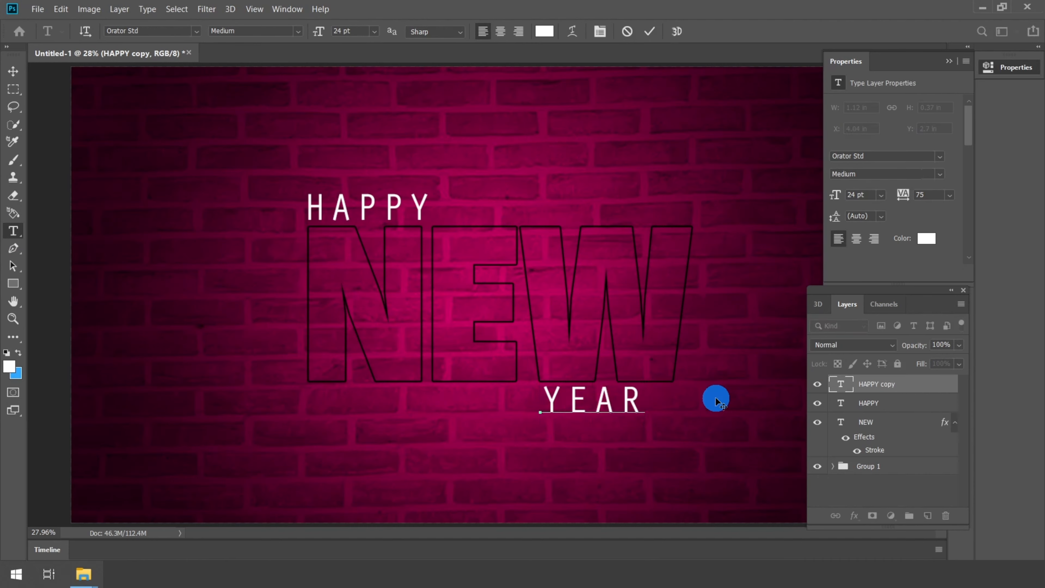
Step: Commit the YEAR text, shift it right beneath the W, and move HAPPY right to sit above the N and E
left_click(12, 74)
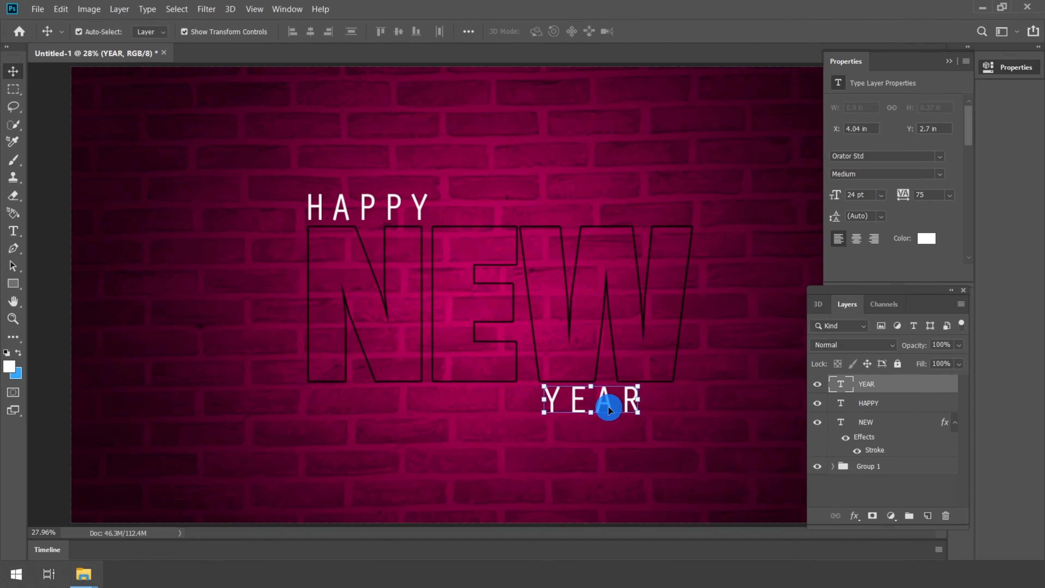
left_click_drag(611, 409, 640, 408)
right_click(374, 210)
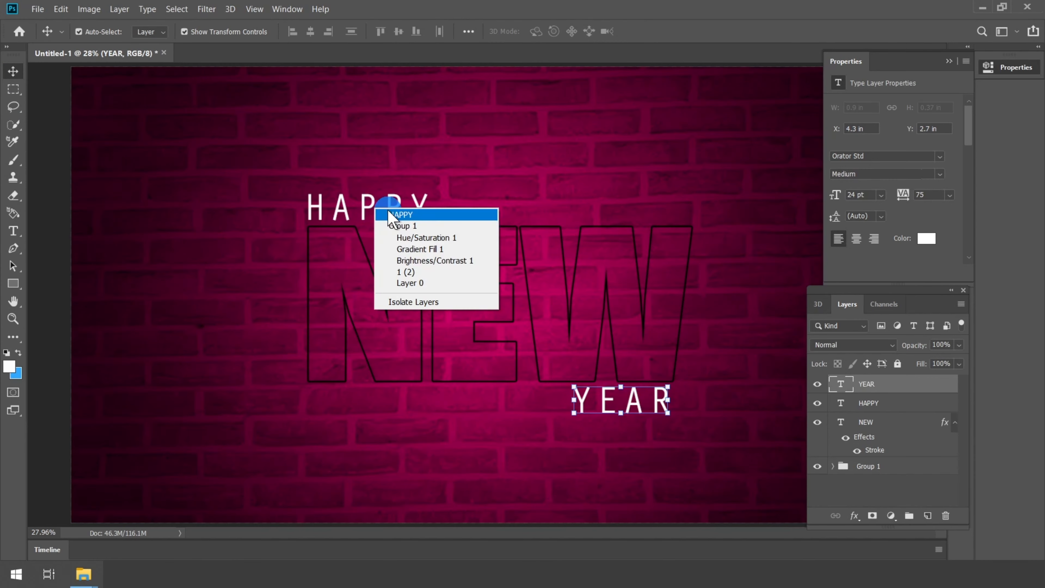
left_click(395, 217)
left_click_drag(394, 206, 439, 206)
Step: Fine-tune the YEAR text's position below the W to about X 4.33 in, Y 2.71 in
right_click(648, 402)
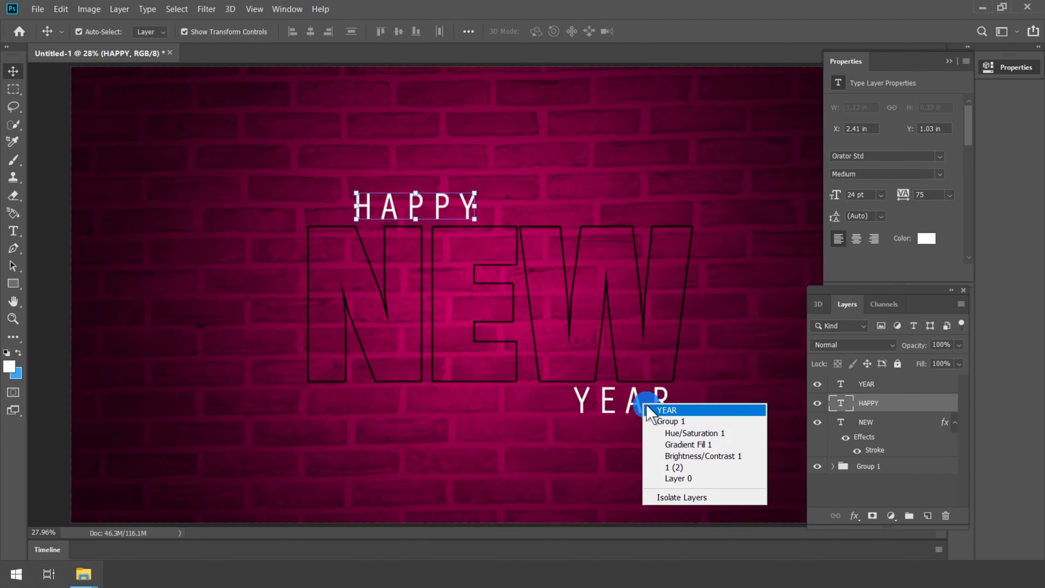
left_click(662, 403)
left_click_drag(652, 403, 664, 406)
key("m")
key("ctrl+0")
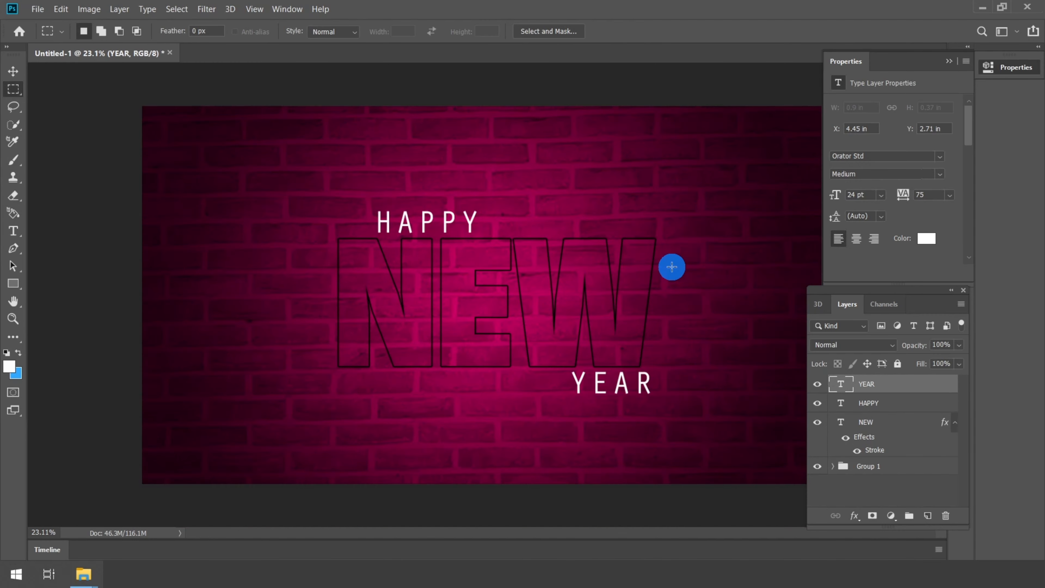
left_click(20, 74)
left_click_drag(699, 453, 692, 453)
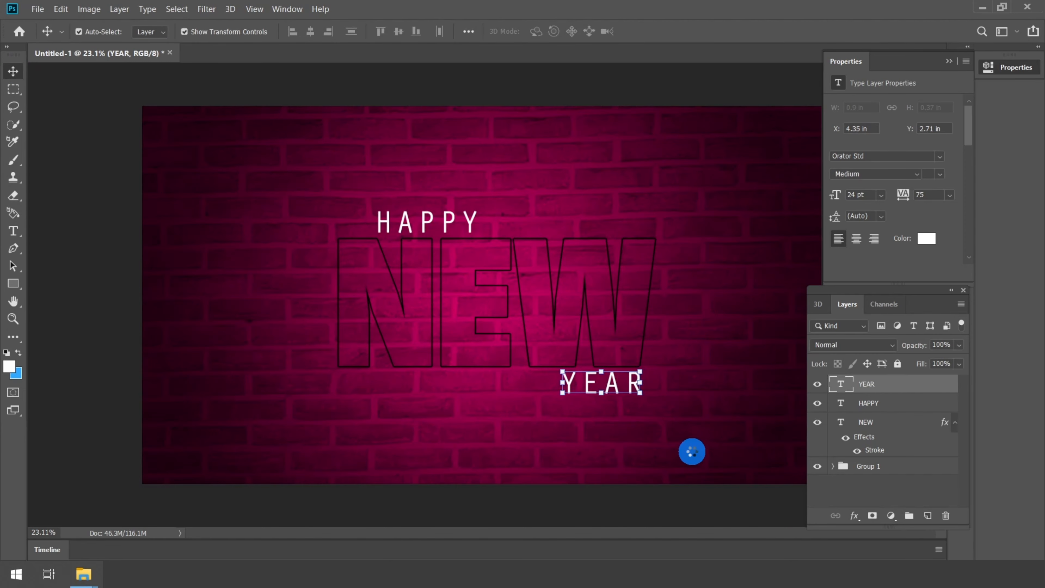
left_click(18, 89)
scroll(653, 348, "up", 1)
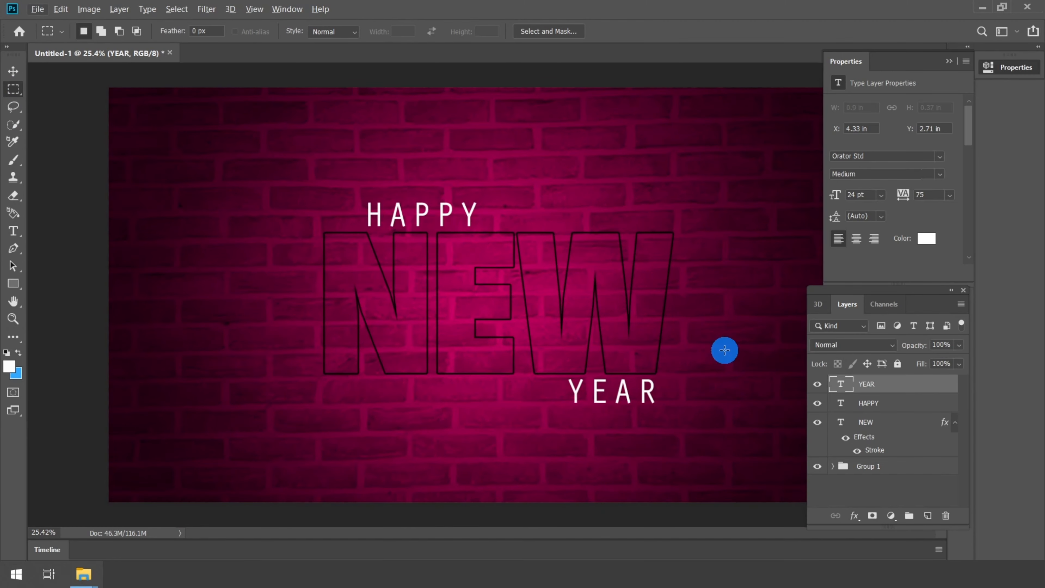
Step: Group the YEAR, HAPPY and NEW text layers and name the group Font
left_click(890, 430, "shift")
key("ctrl+g")
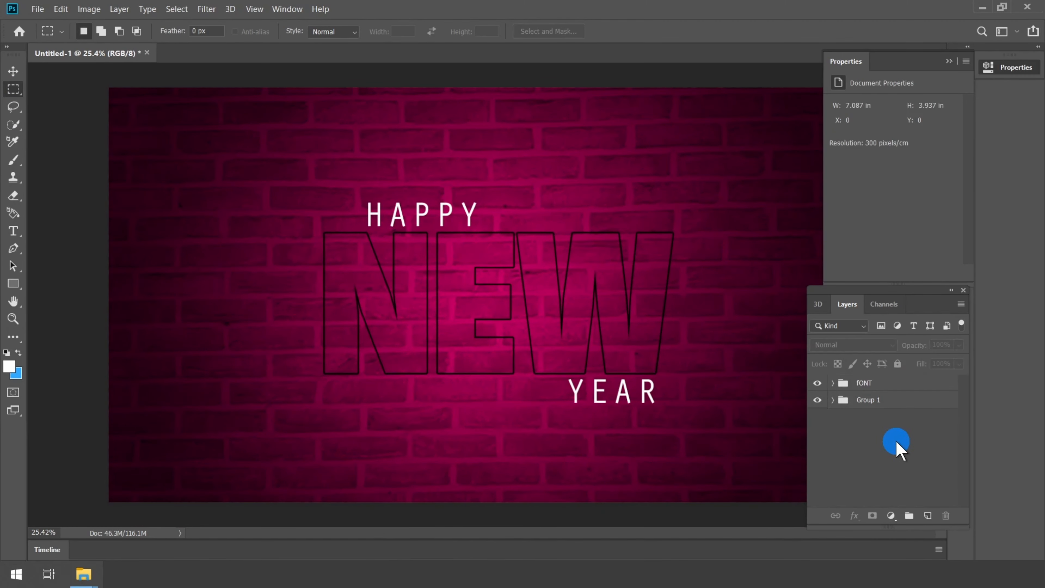
key("Escape")
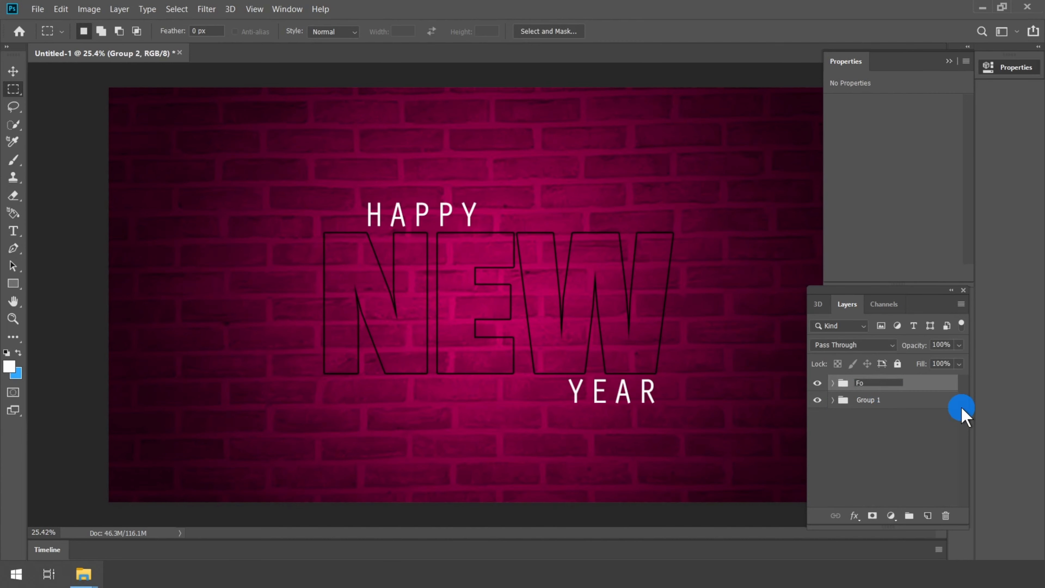
type("t")
key("Return")
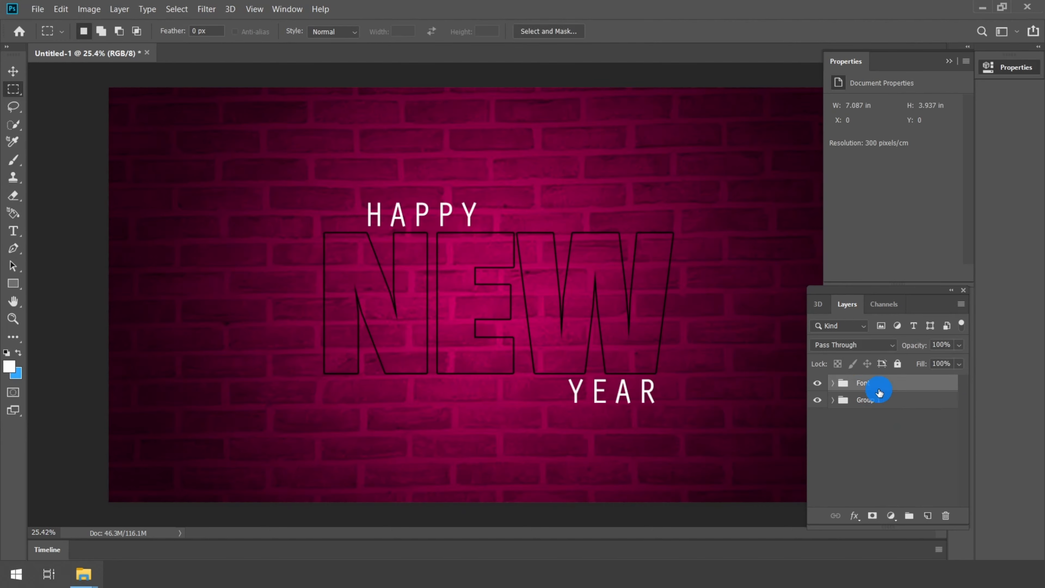
Step: Free-transform the Font group and shift the whole lettering slightly left and down on the wall
left_click(13, 71)
key("ctrl+t")
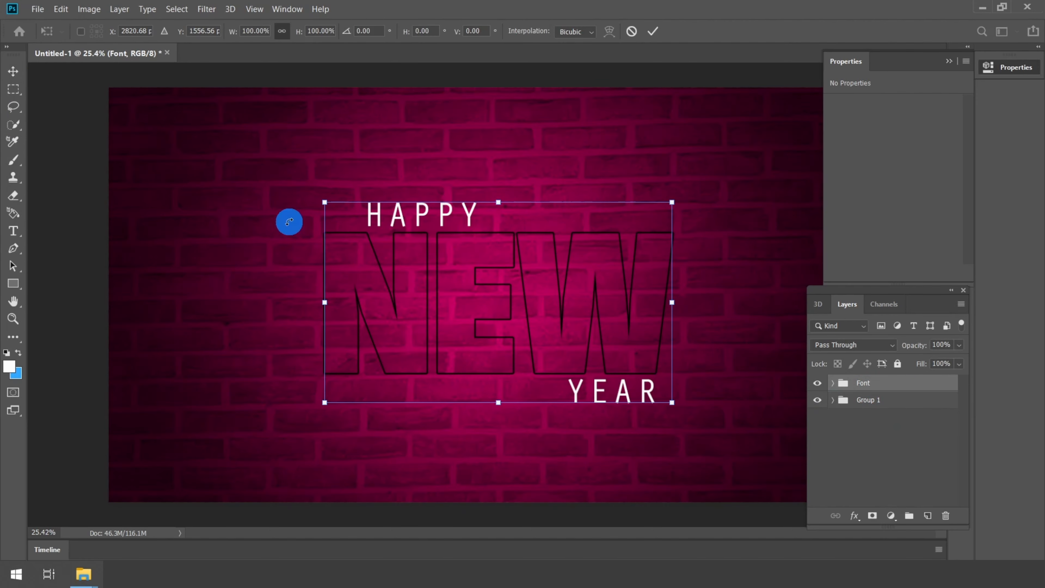
left_click_drag(436, 374, 438, 378)
key("shift+Left")
key("shift+Left")
key("shift+Left")
key("shift+Left")
key("shift+Left")
key("shift+Left")
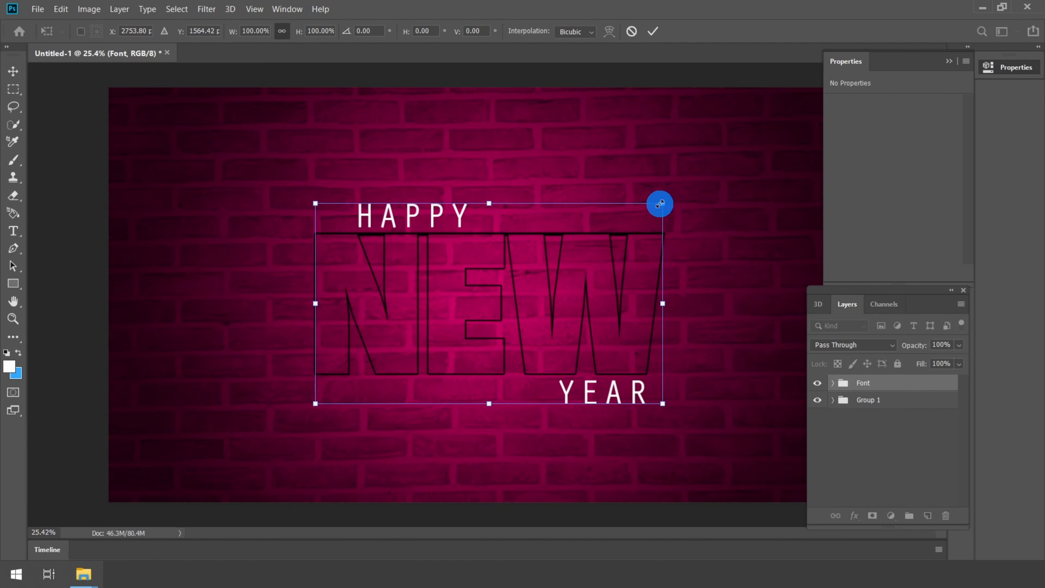
Step: Enlarge the Font group proportionally to about 110%, recentre it on the brick wall and apply the transform
left_click_drag(662, 203, 699, 199)
key("shift+Down")
key("shift+Down")
key("shift+Down")
key("shift+Down")
key("shift+Down")
key("shift+Down")
key("shift+Down")
key("shift+Down")
key("shift+Down")
key("shift+Down")
key("shift+Down")
key("shift+Down")
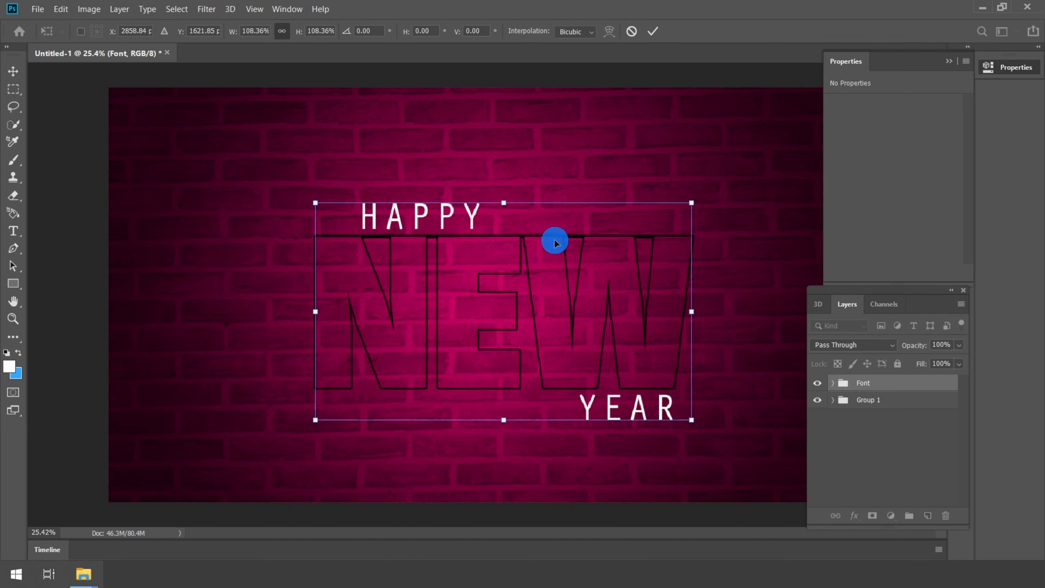
left_click_drag(554, 241, 556, 240)
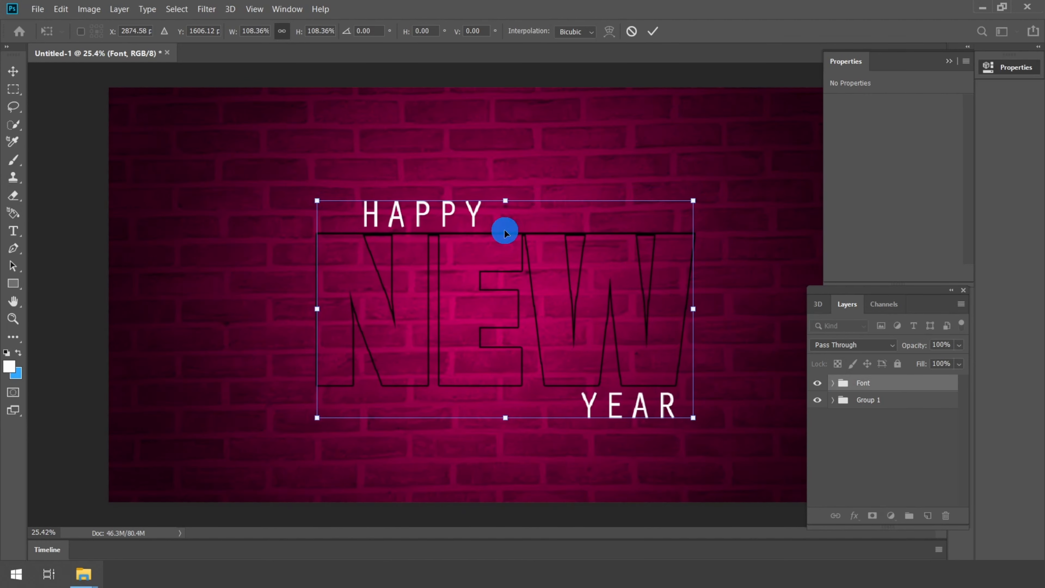
left_click_drag(315, 201, 310, 196)
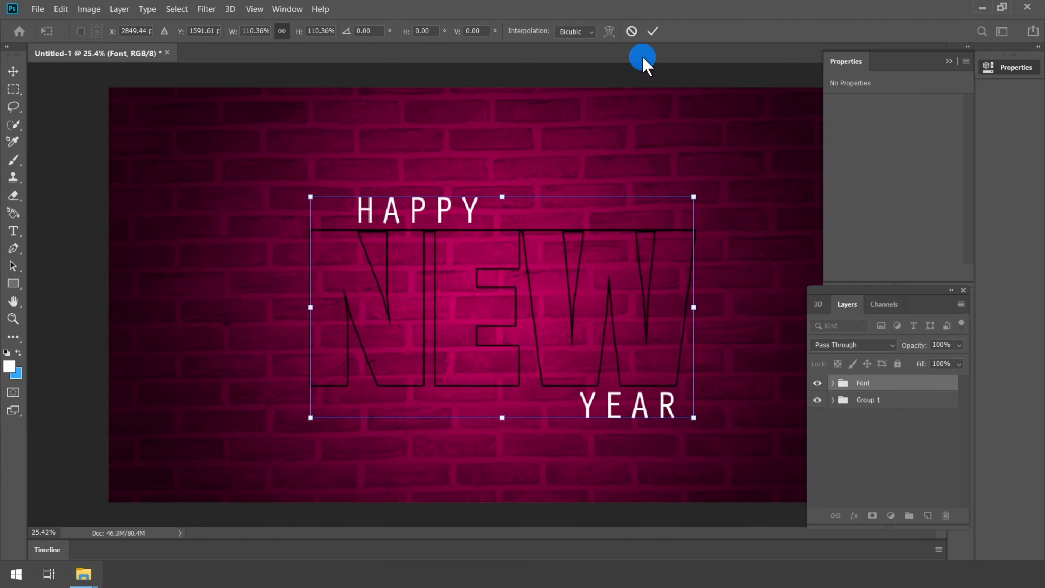
left_click(651, 31)
left_click(581, 285)
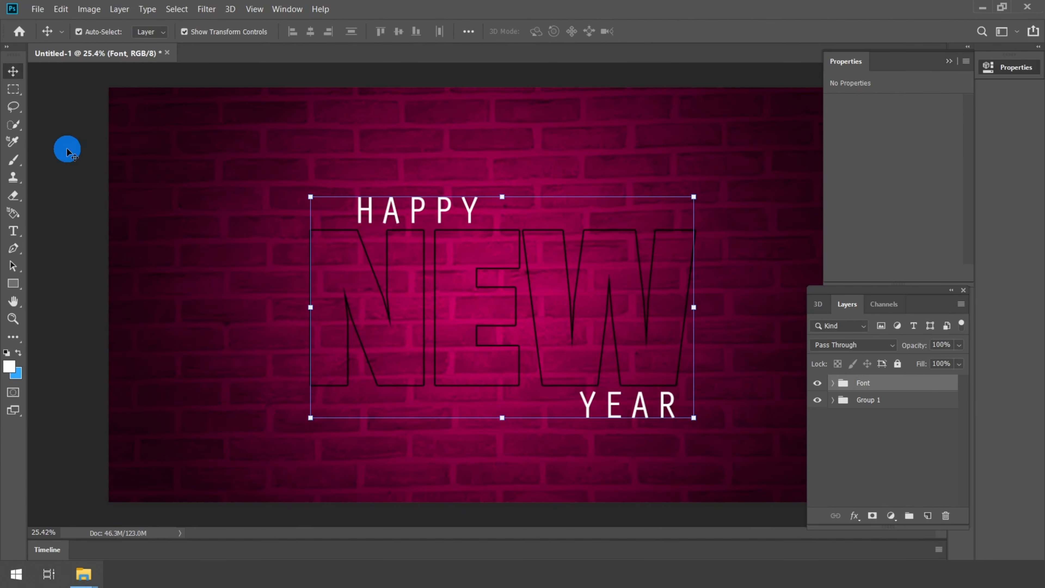
Step: Add a Drop Shadow layer style to the Font group with the Linear Light blend mode
left_click(13, 89)
left_click(865, 522)
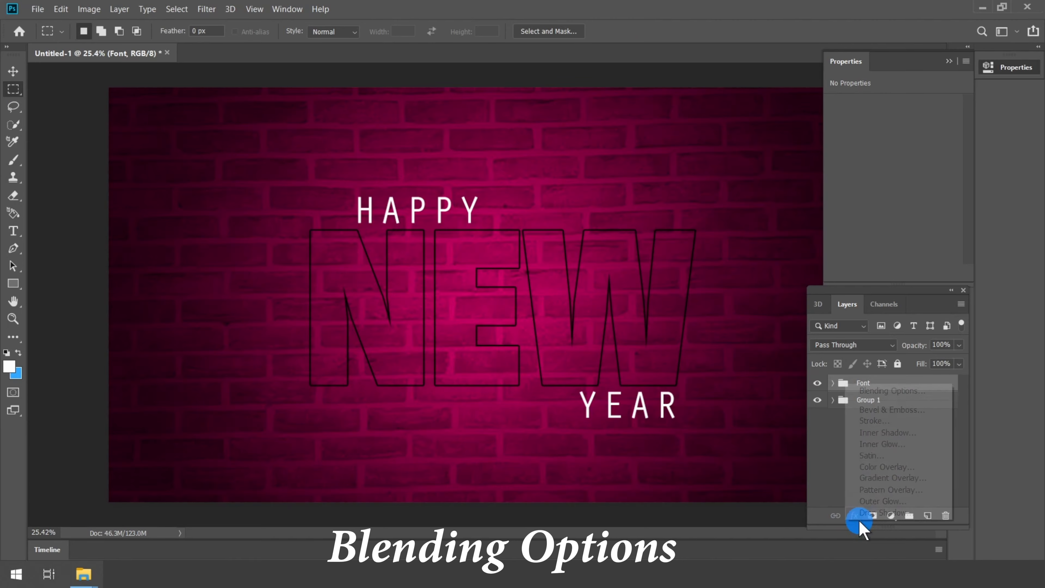
left_click(855, 392)
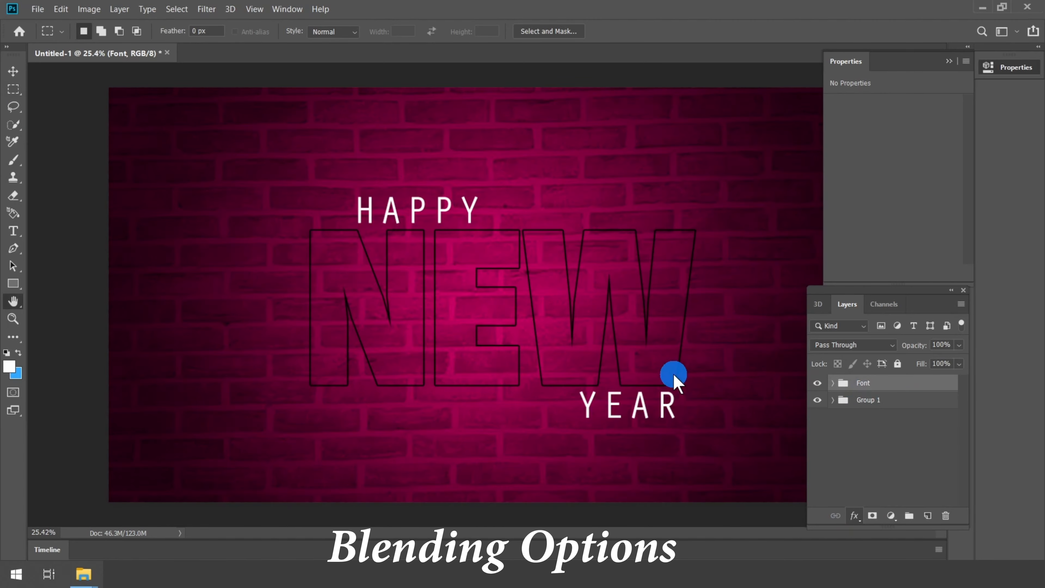
left_click(503, 419)
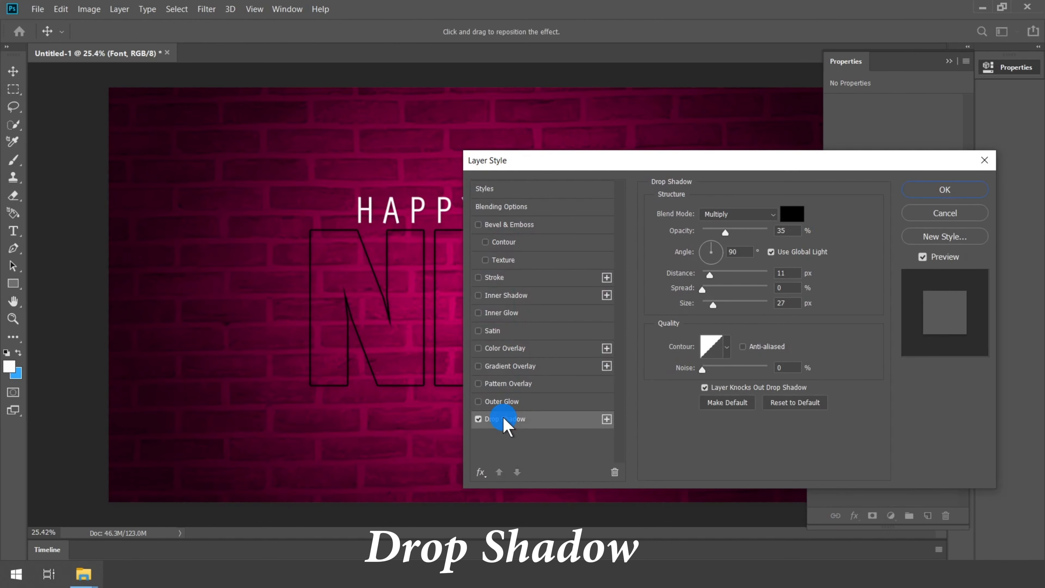
left_click_drag(707, 163, 806, 142)
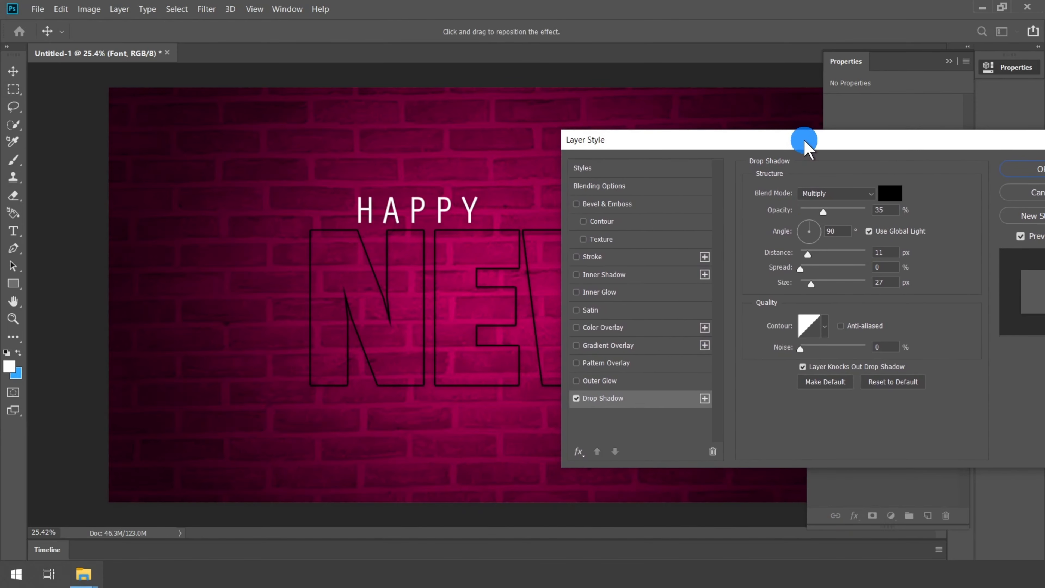
left_click(827, 193)
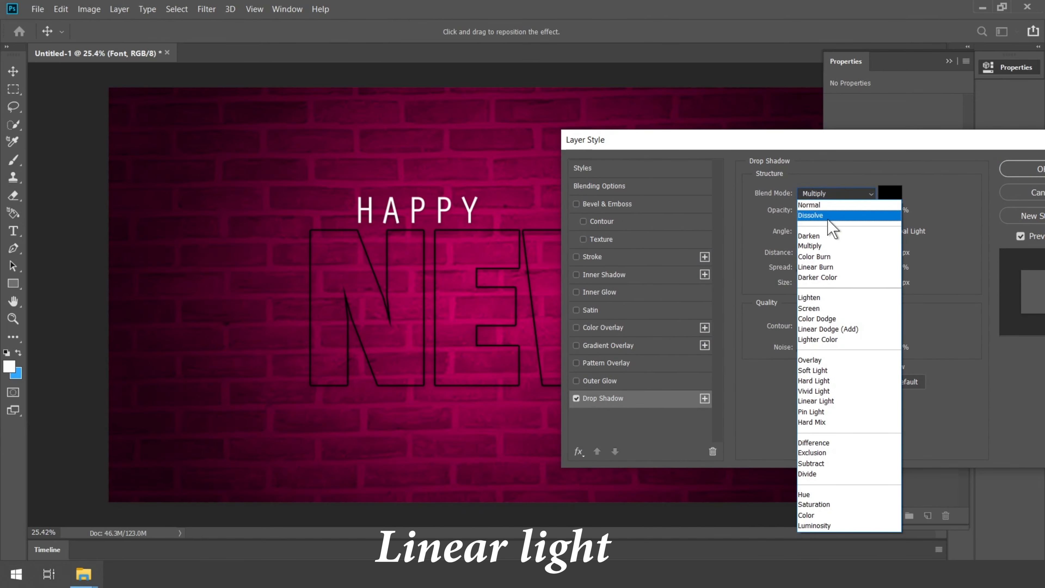
left_click(824, 401)
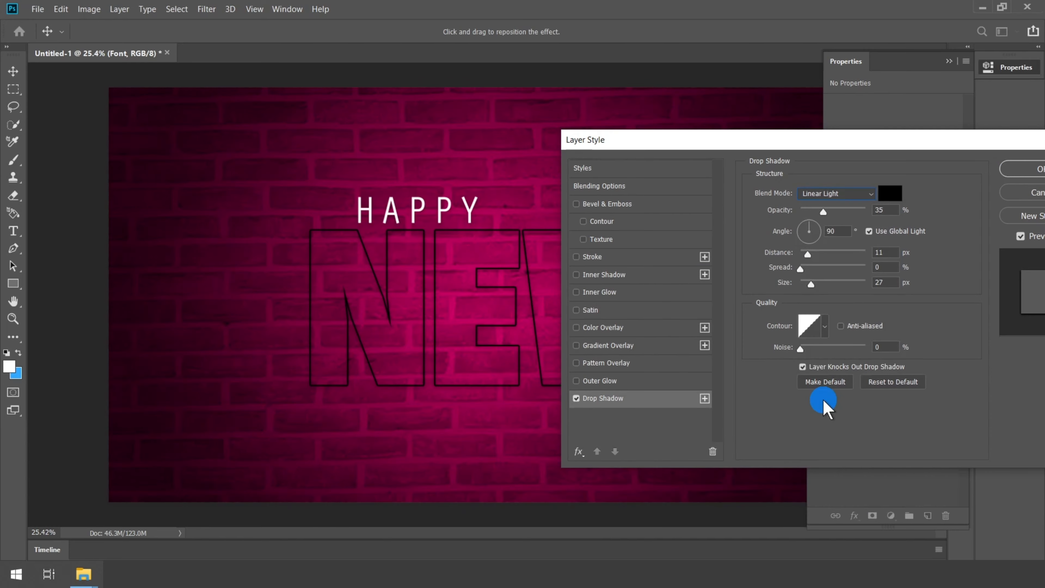
Step: Set the drop shadow's colour to ff5f79
left_click(887, 198)
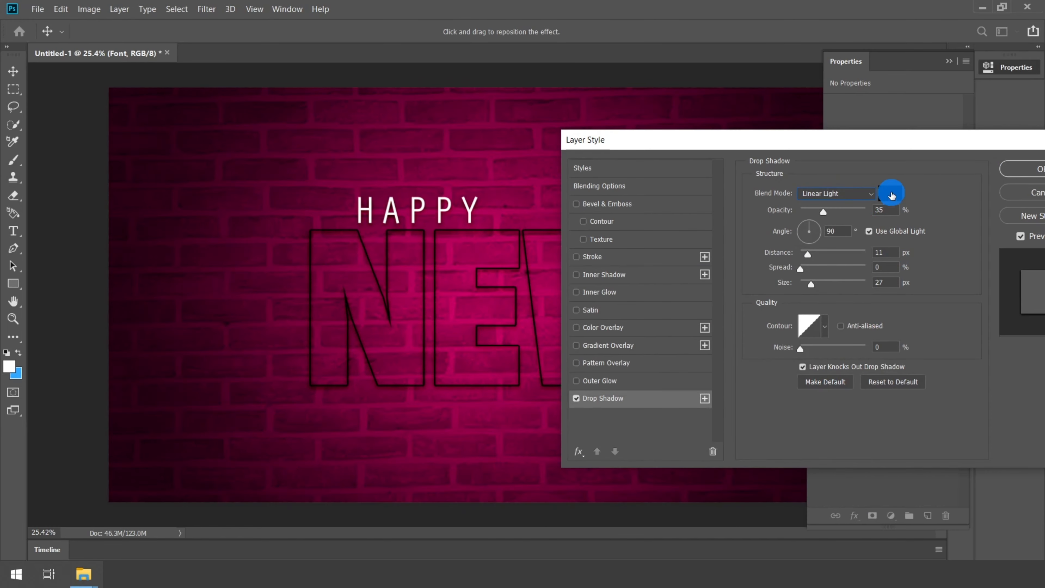
left_click(929, 466)
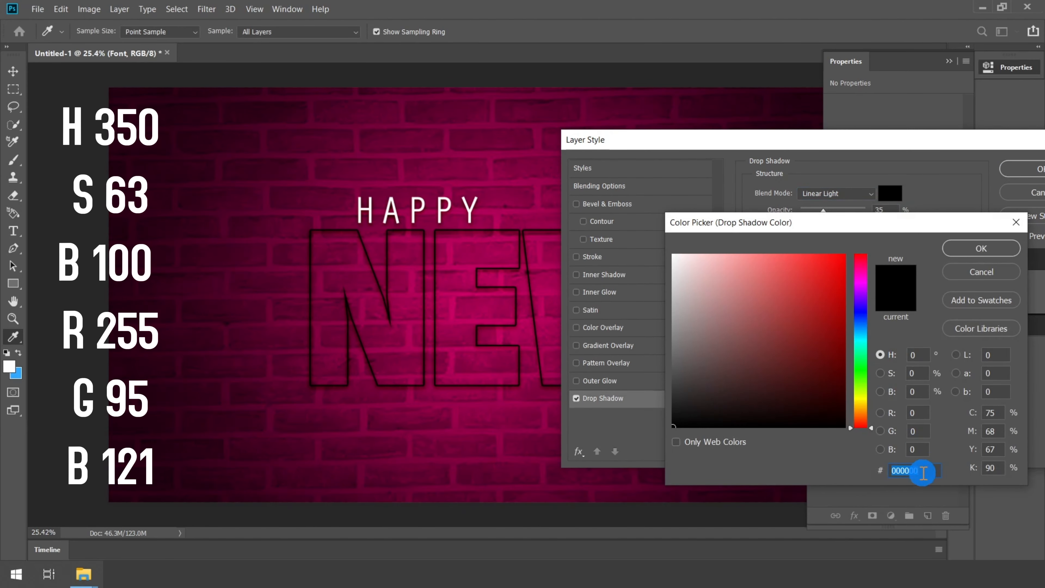
left_click(806, 463)
type("f")
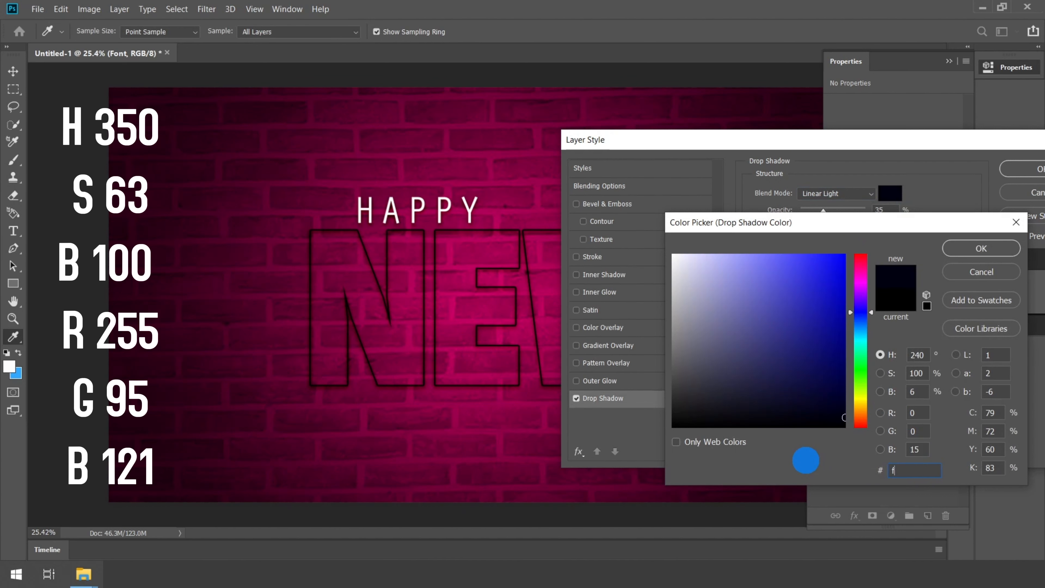
type("f5f79")
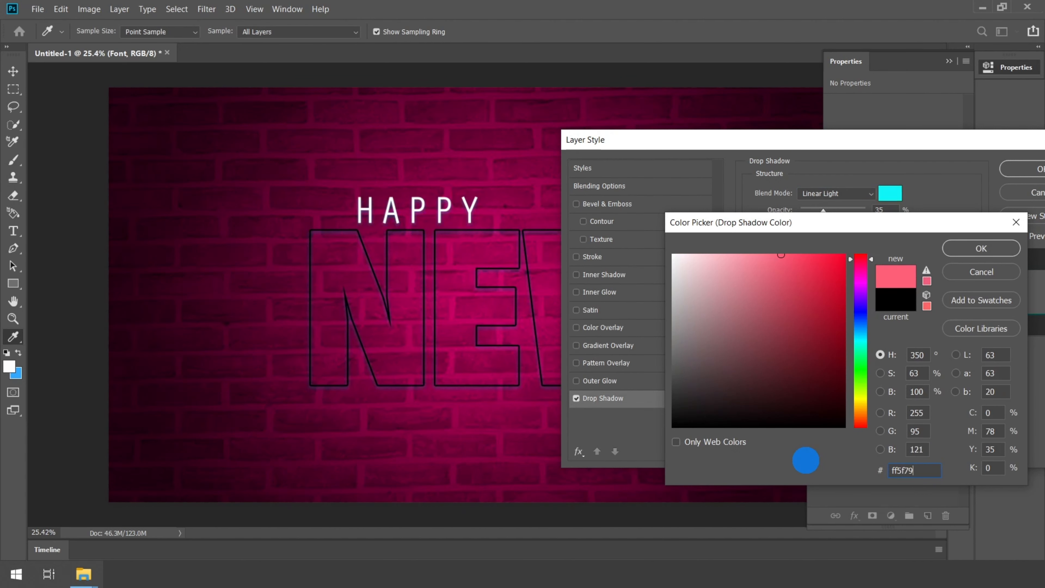
left_click(921, 355)
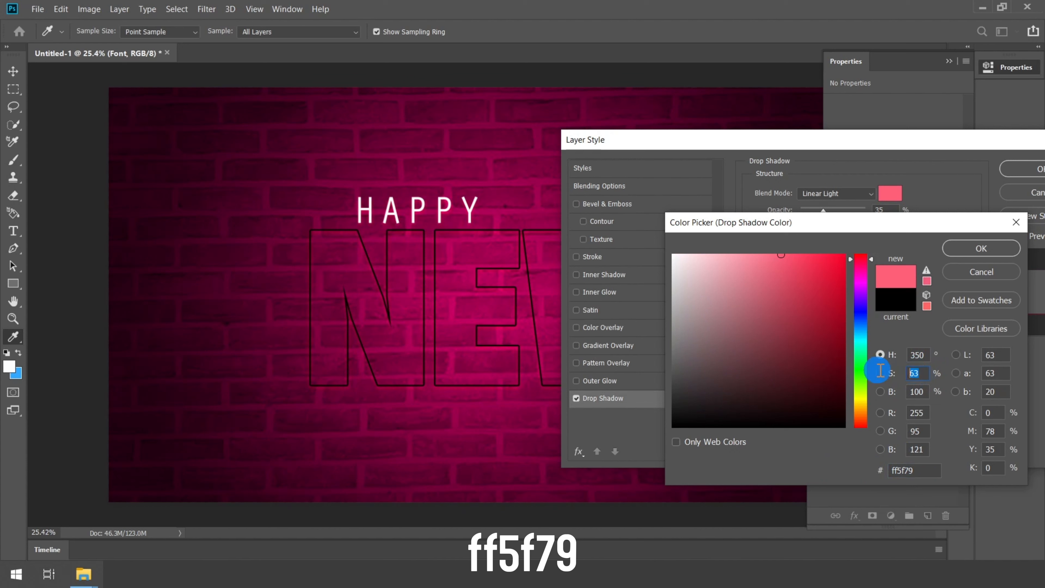
left_click(920, 391)
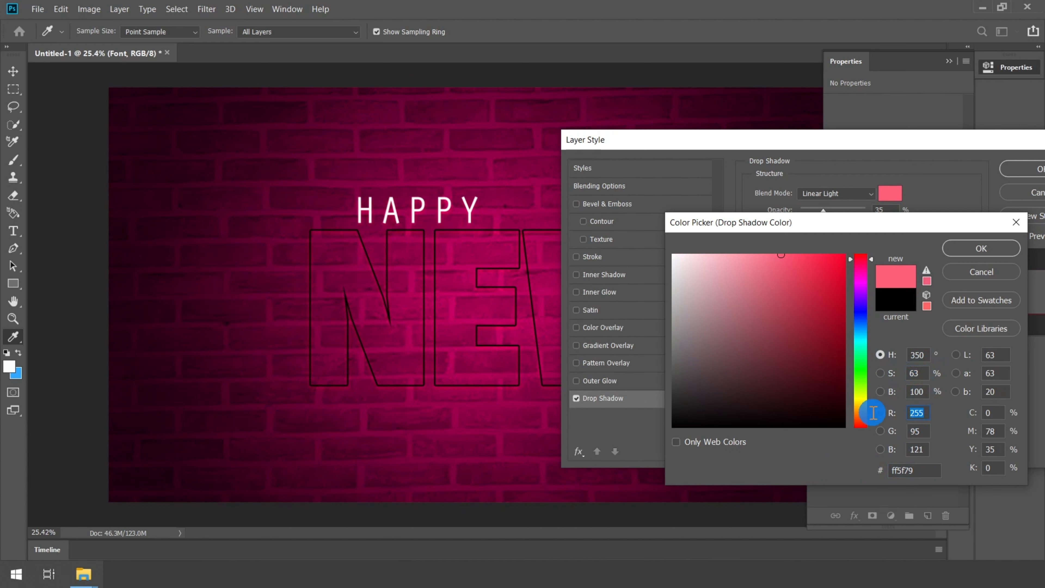
left_click(924, 430)
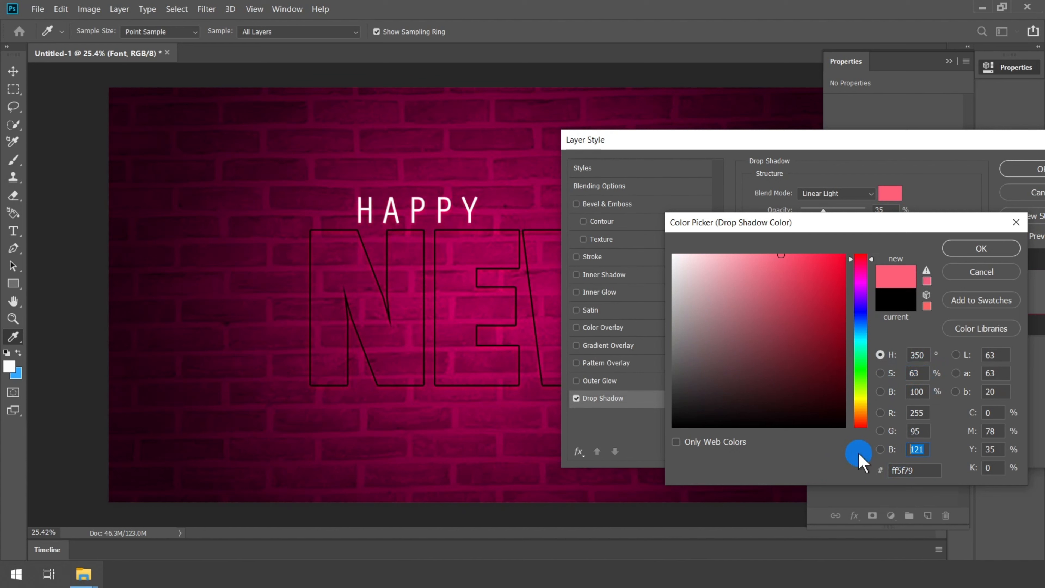
left_click(910, 448)
left_click(979, 249)
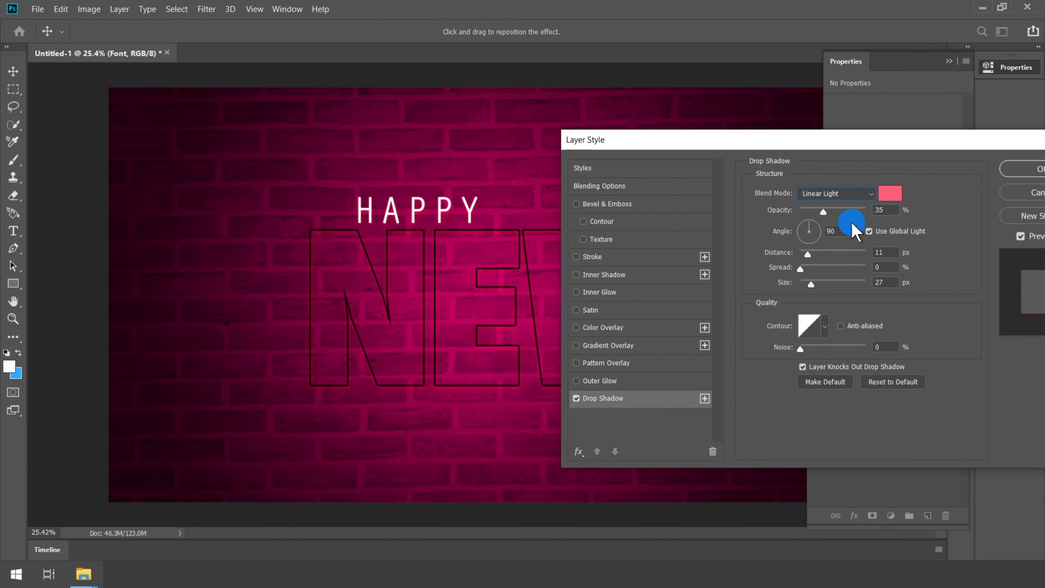
Step: Set the drop shadow to 27% opacity, 0 px distance, 25% spread and 150 px size
left_click(883, 210)
type("27")
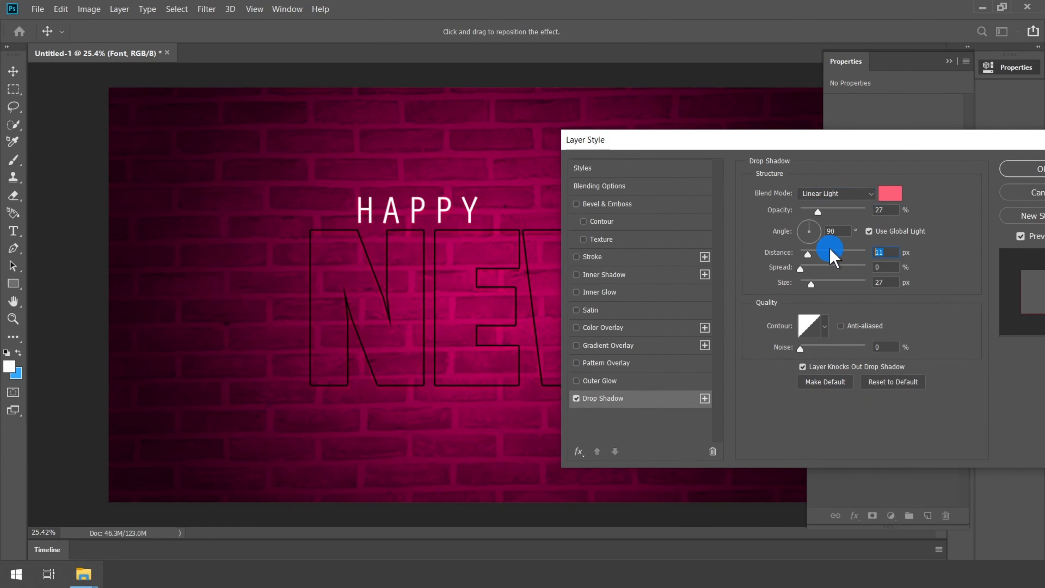
type("0")
left_click(886, 267)
type("25")
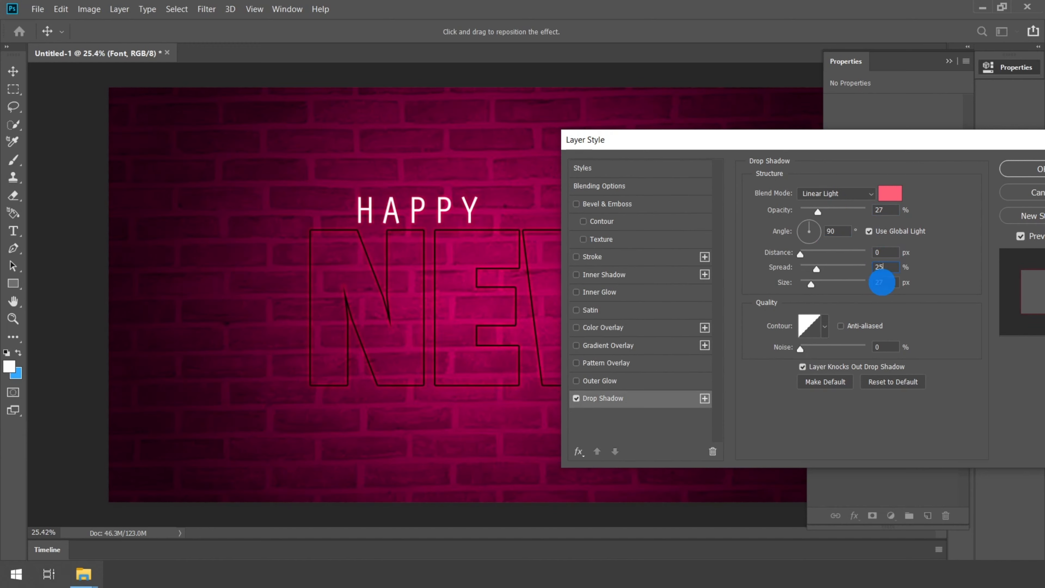
left_click(882, 283)
type("1")
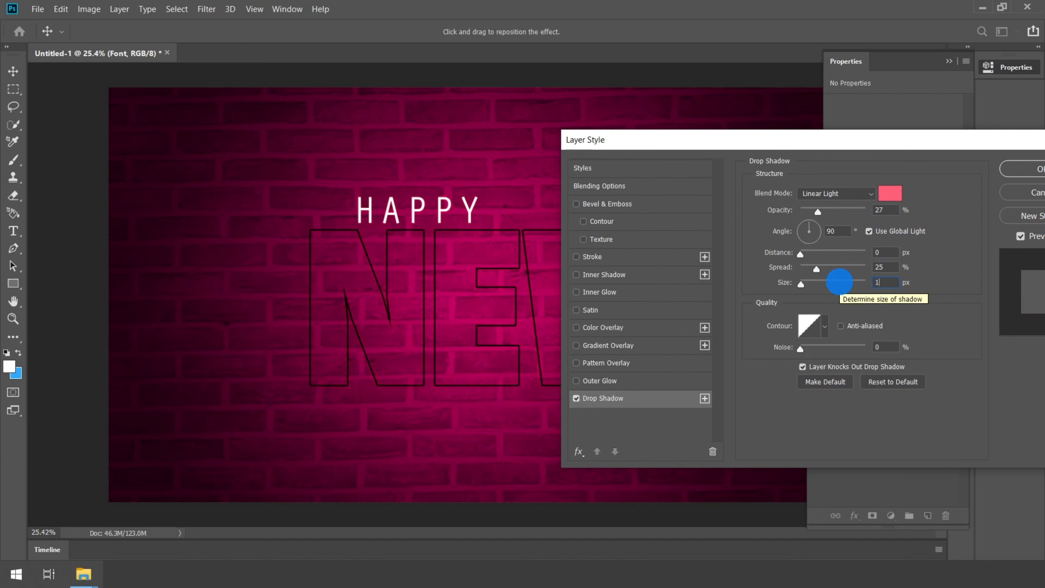
type("50")
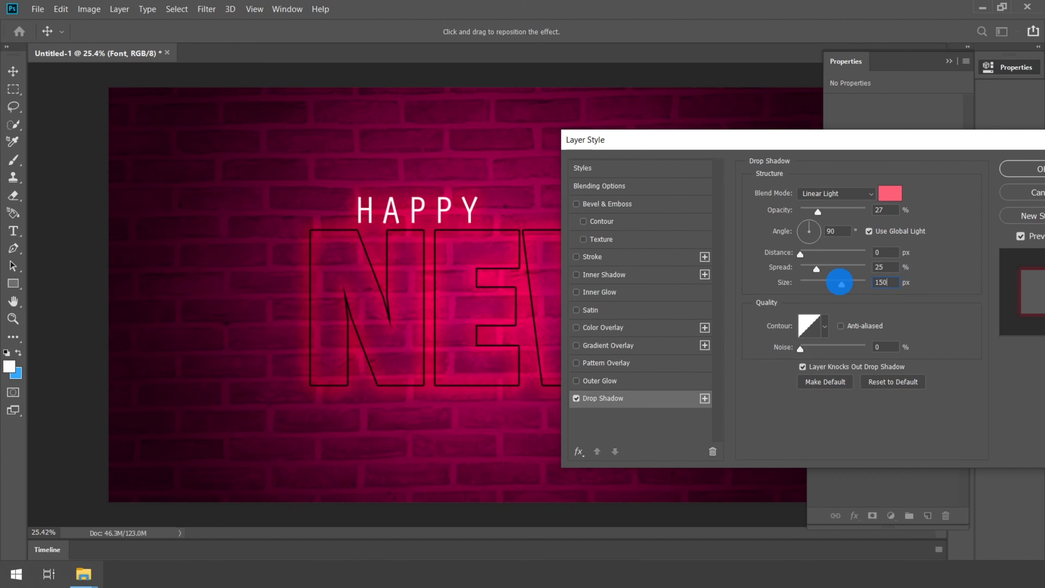
left_click(883, 347)
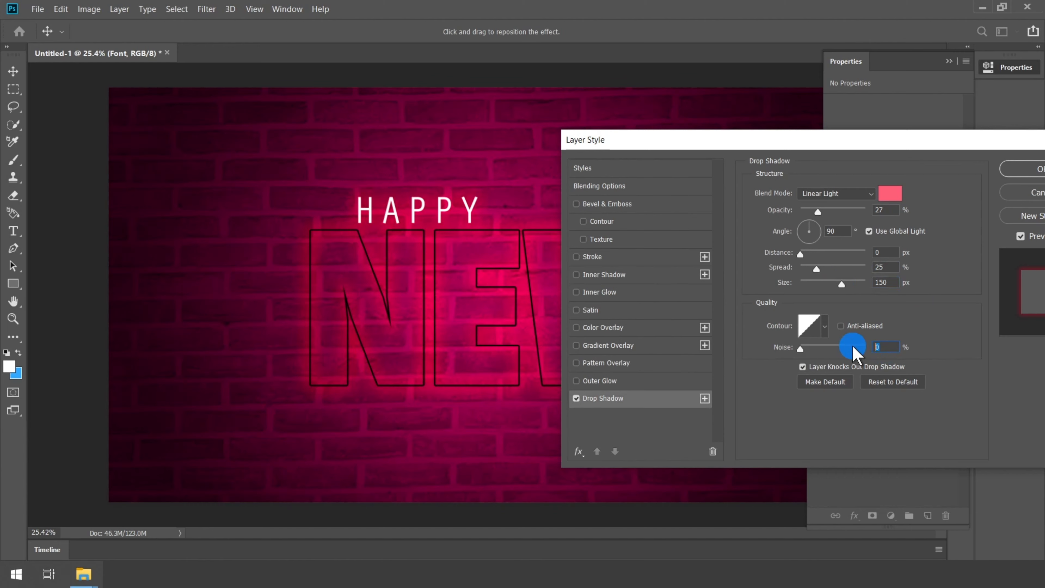
Step: Add an Outer Glow to the Font group with the Linear Light blend mode and 40% opacity
left_click(608, 382)
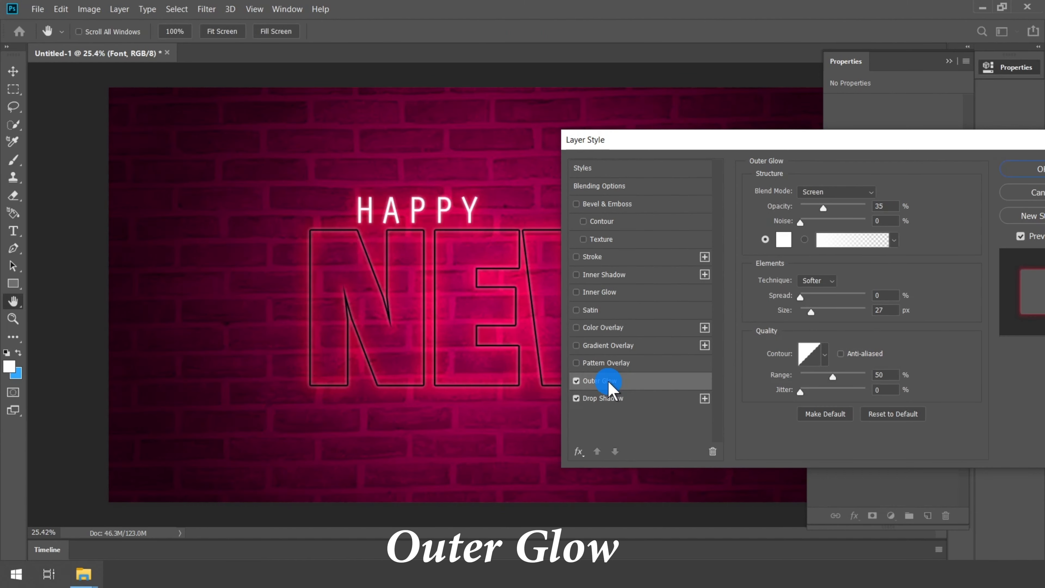
left_click(868, 194)
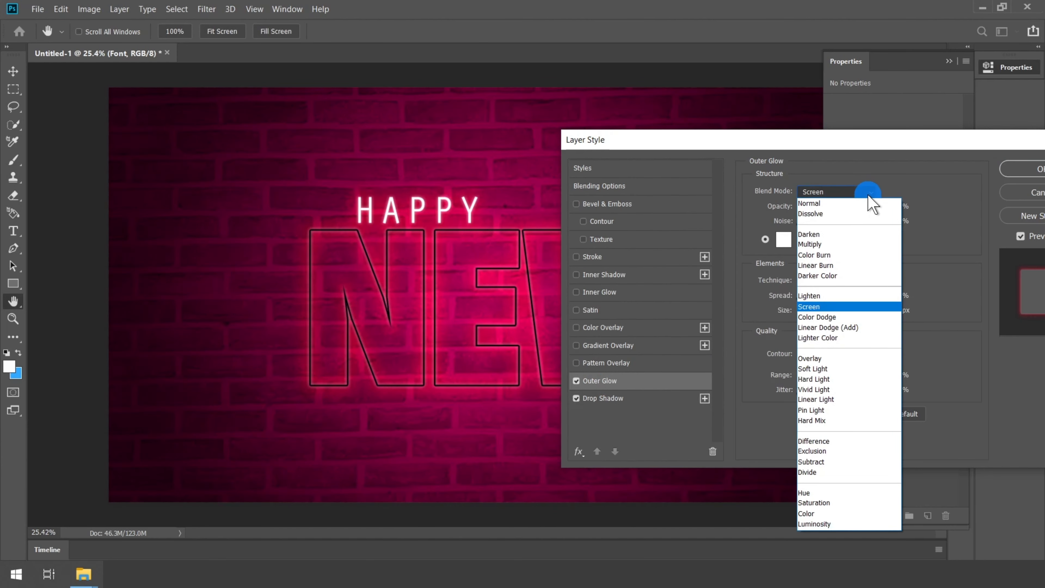
left_click(823, 399)
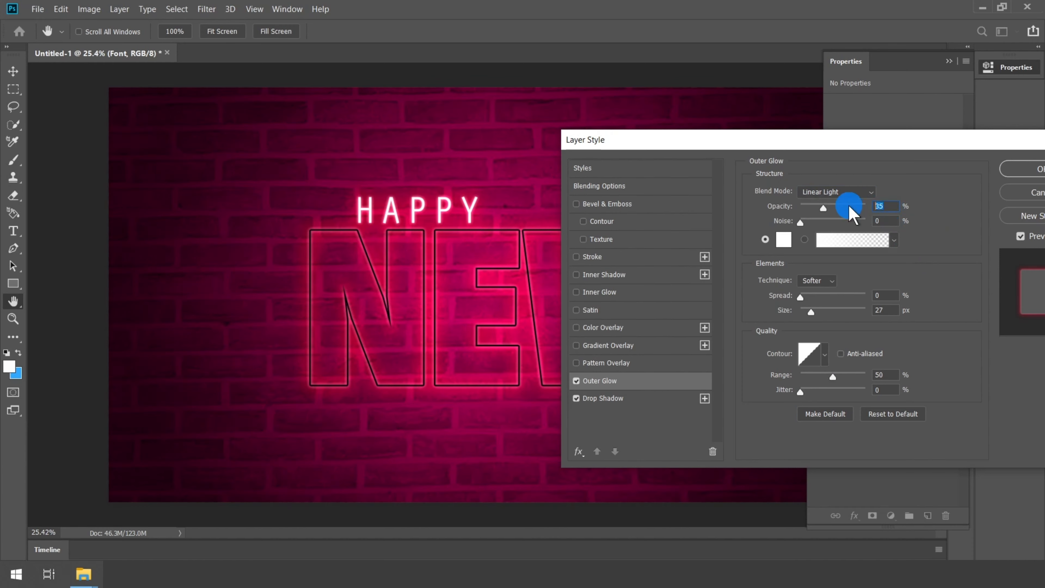
type("40")
key("Tab")
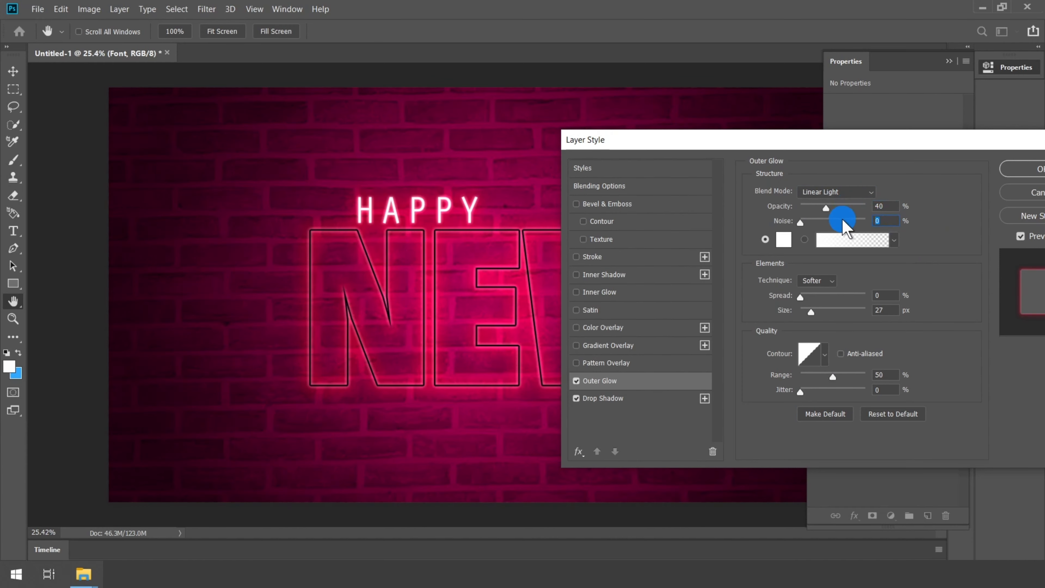
Step: Set the outer glow's colour to ffb6c4
left_click(783, 239)
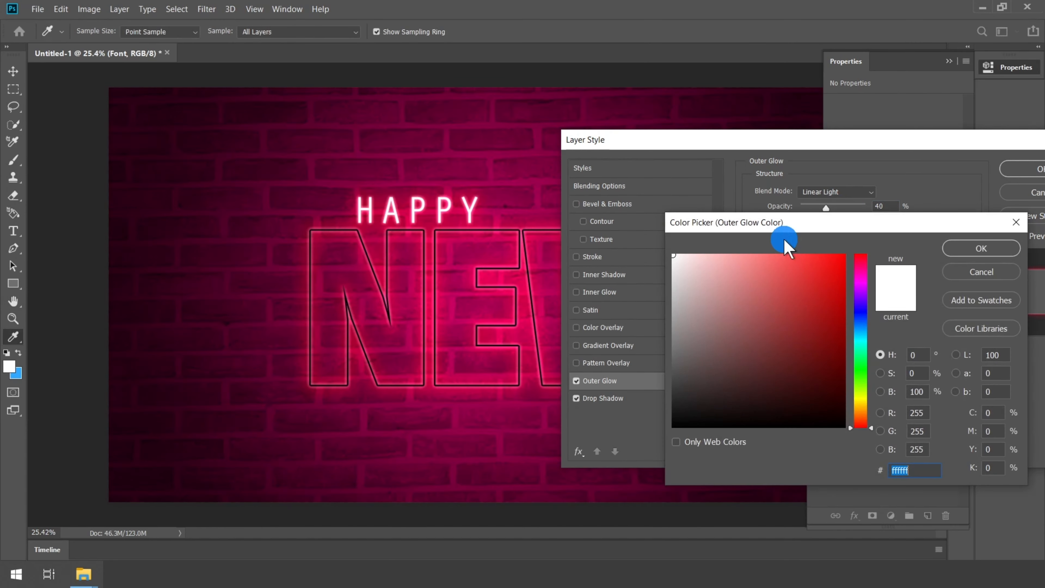
left_click_drag(802, 227, 765, 202)
left_click(870, 445)
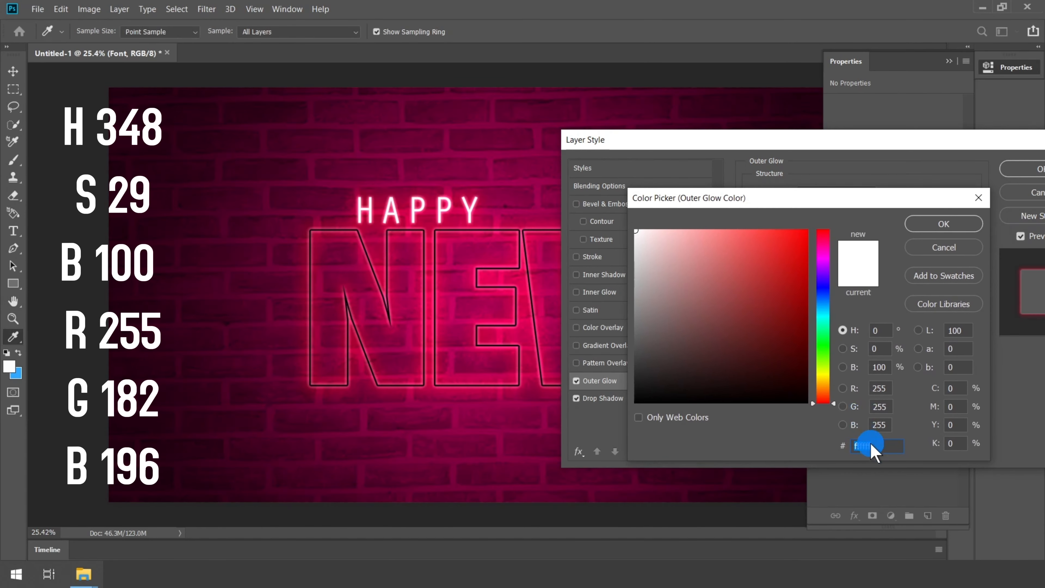
type("ff")
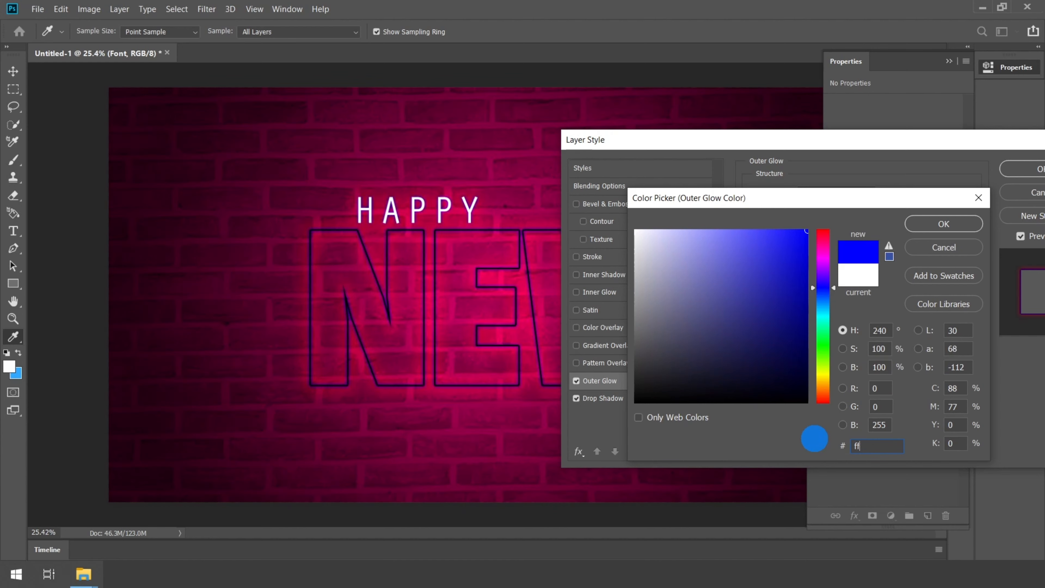
type("b")
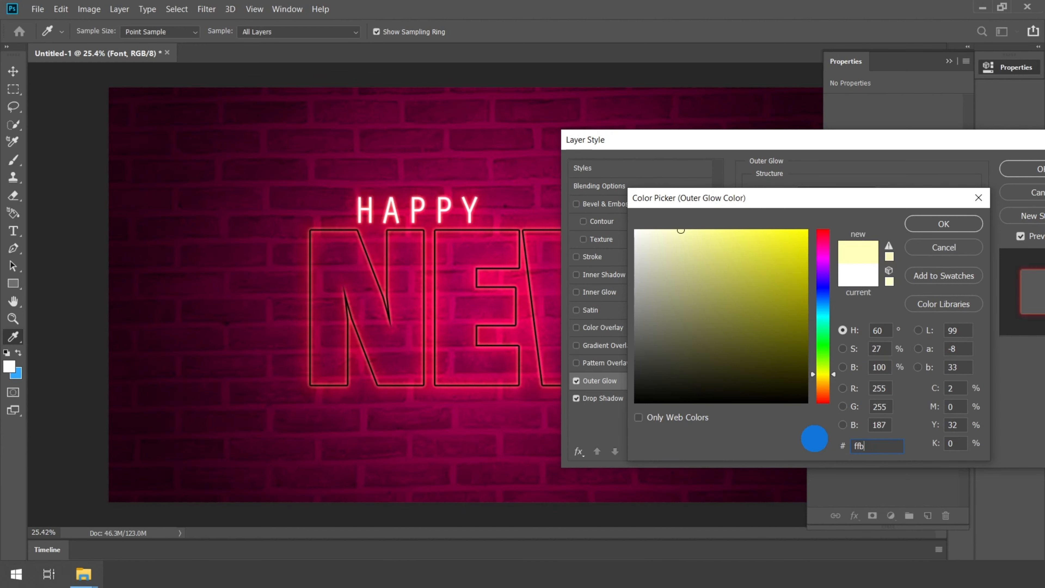
type("6c4")
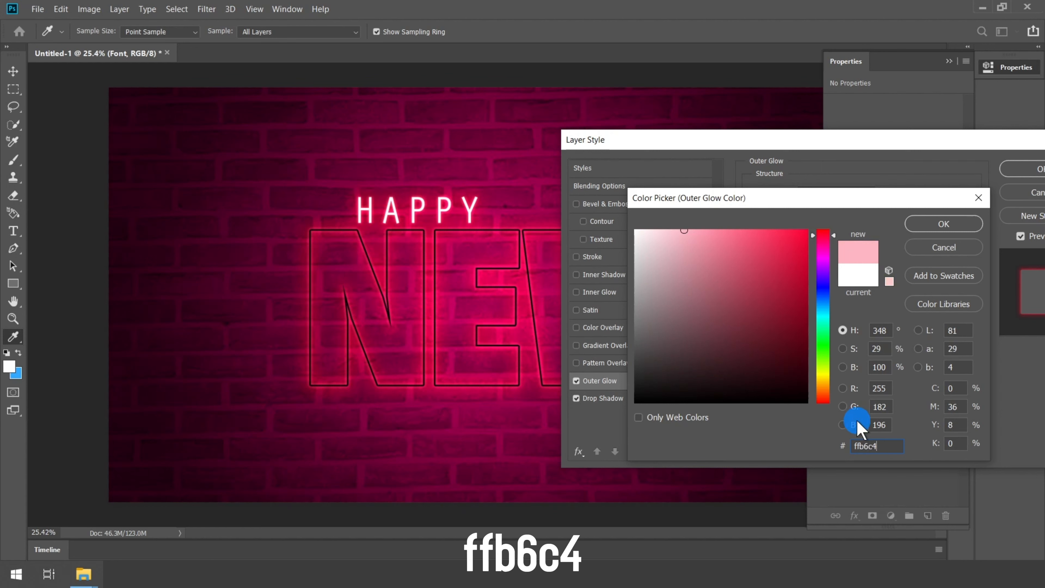
double_click(889, 332)
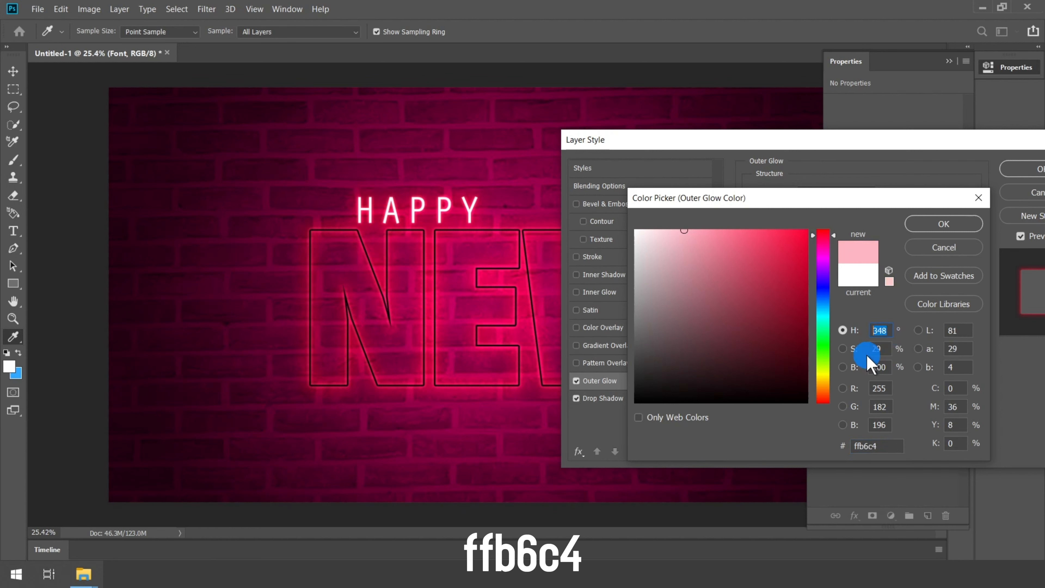
double_click(884, 350)
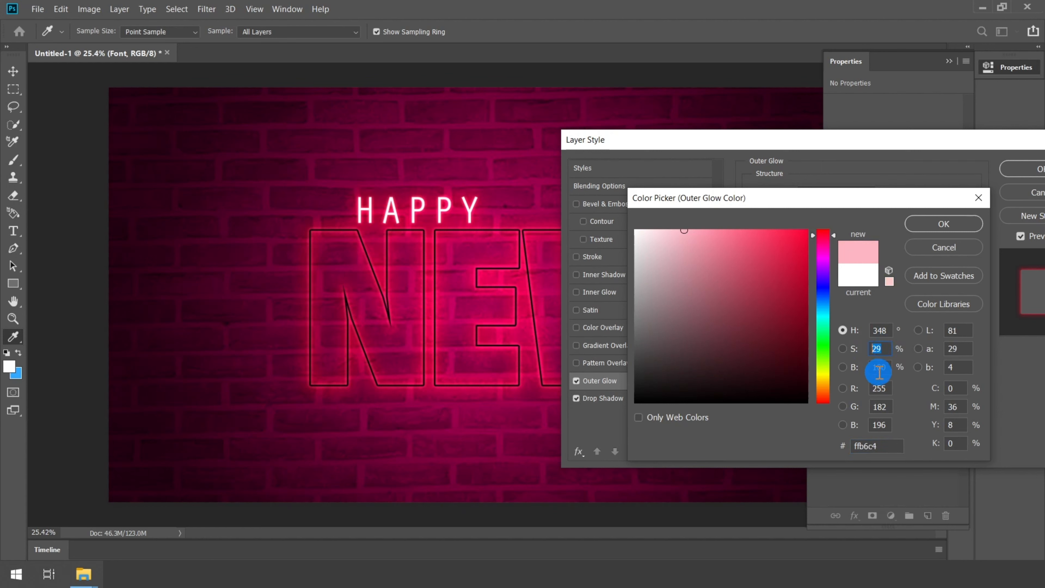
double_click(885, 389)
double_click(882, 407)
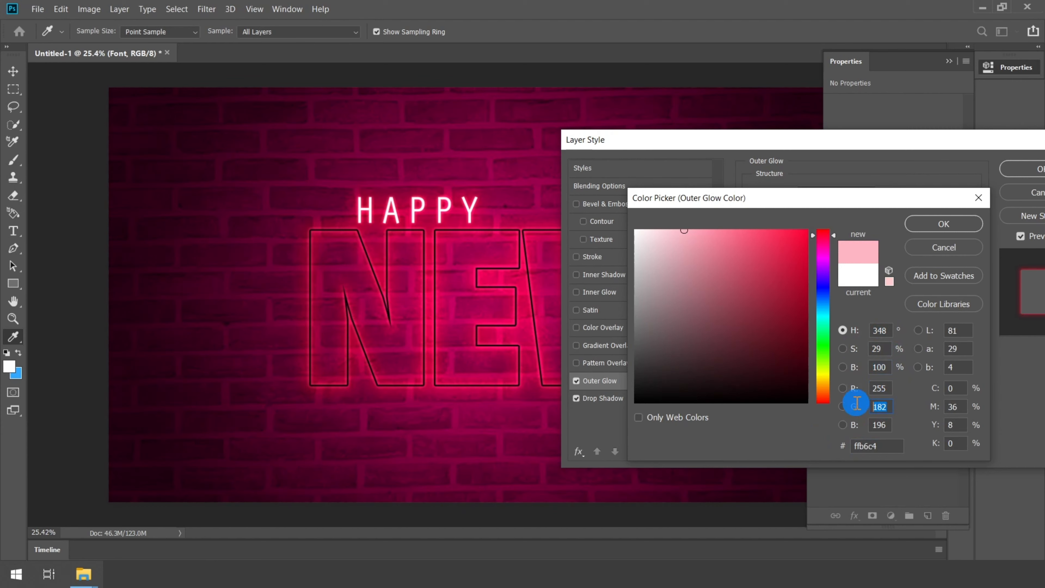
double_click(884, 424)
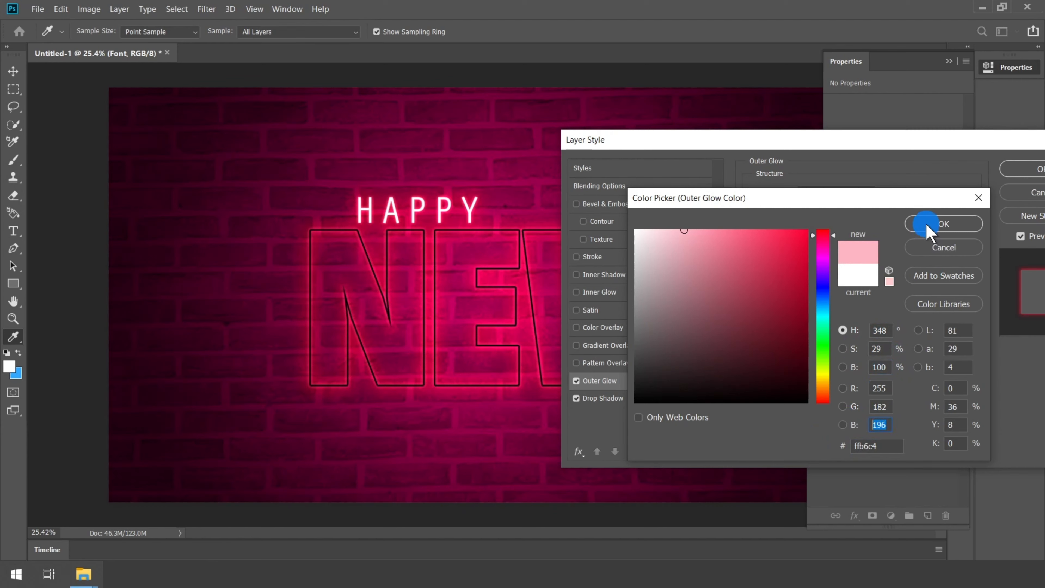
left_click(931, 232)
Step: Set the outer glow to 9% spread, 34 px size and 52% range
mouse_move(813, 147)
left_mouse_down()
mouse_move(784, 140)
mouse_move(813, 138)
left_mouse_up()
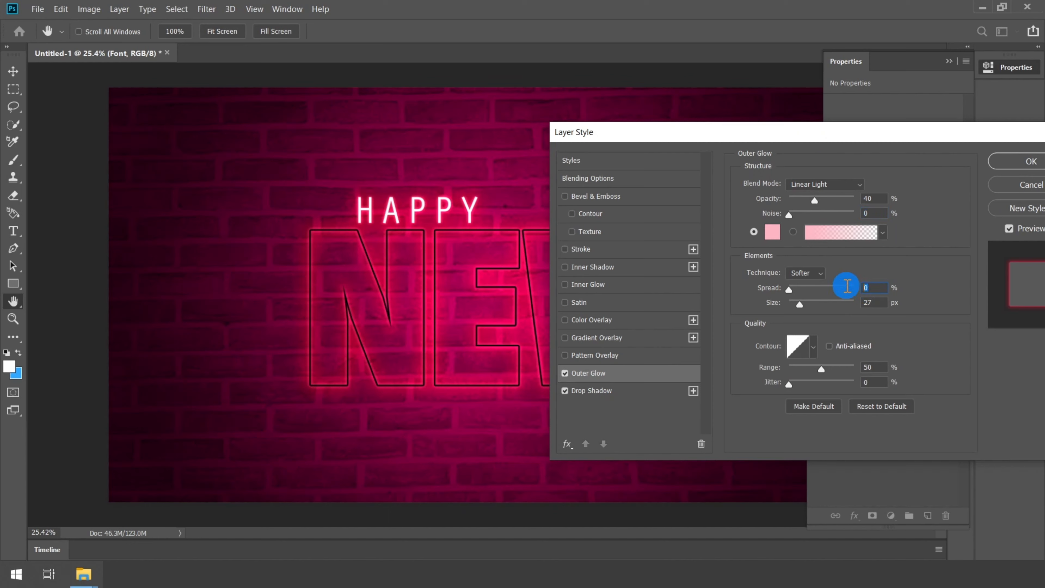
type("9")
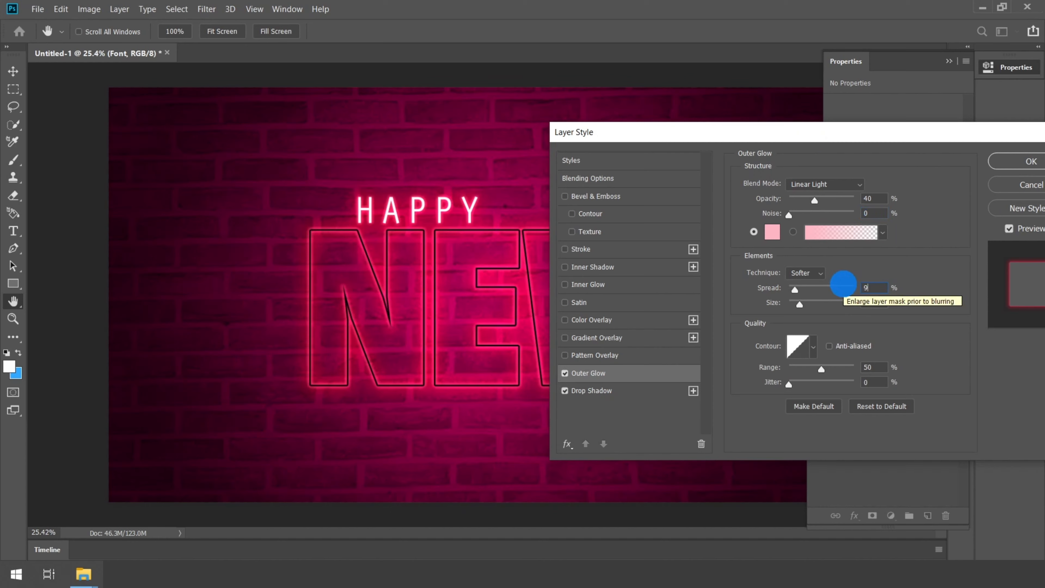
key("Tab")
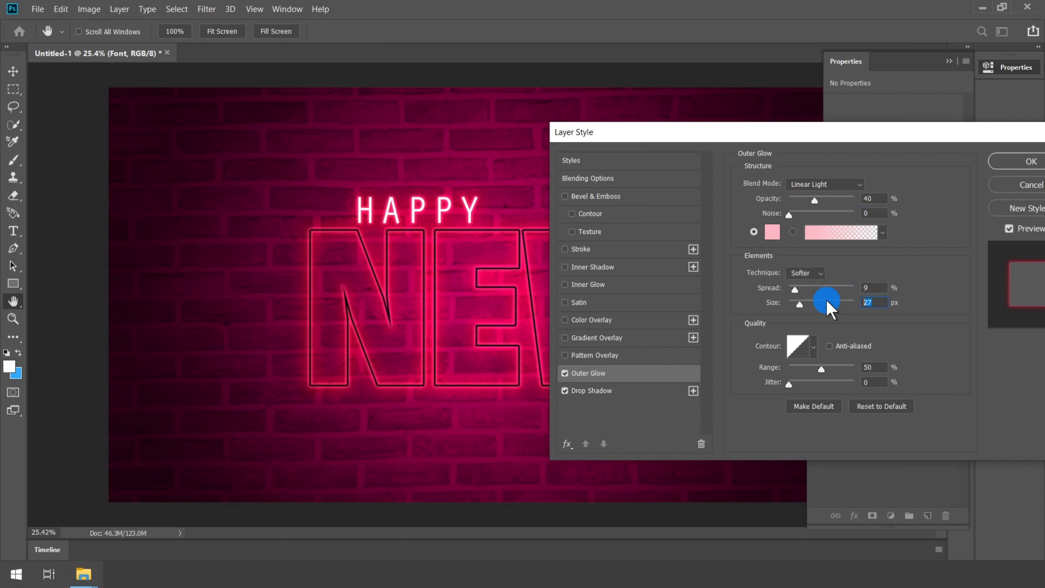
type("34")
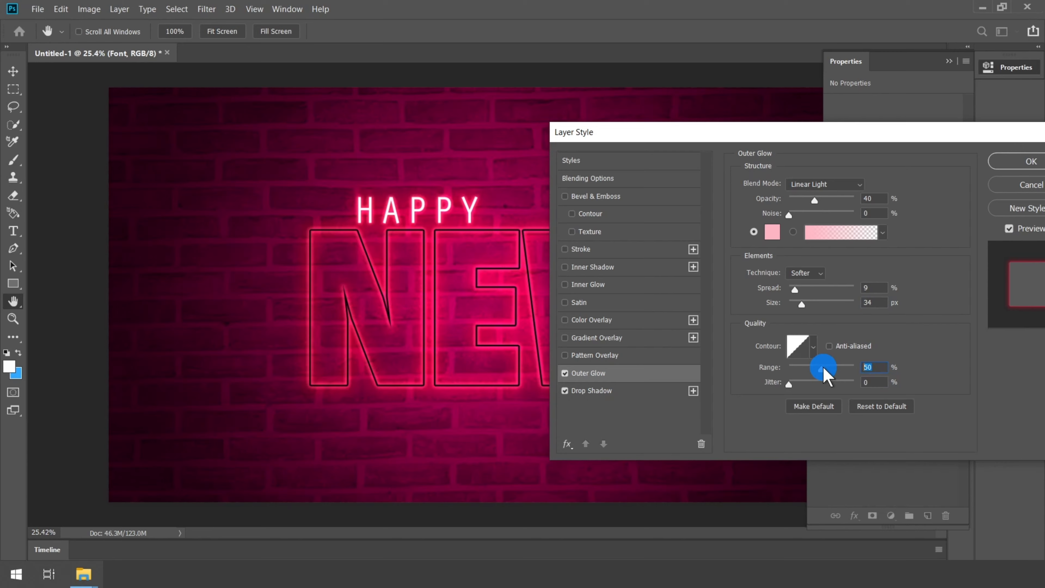
left_click_drag(827, 374, 815, 370)
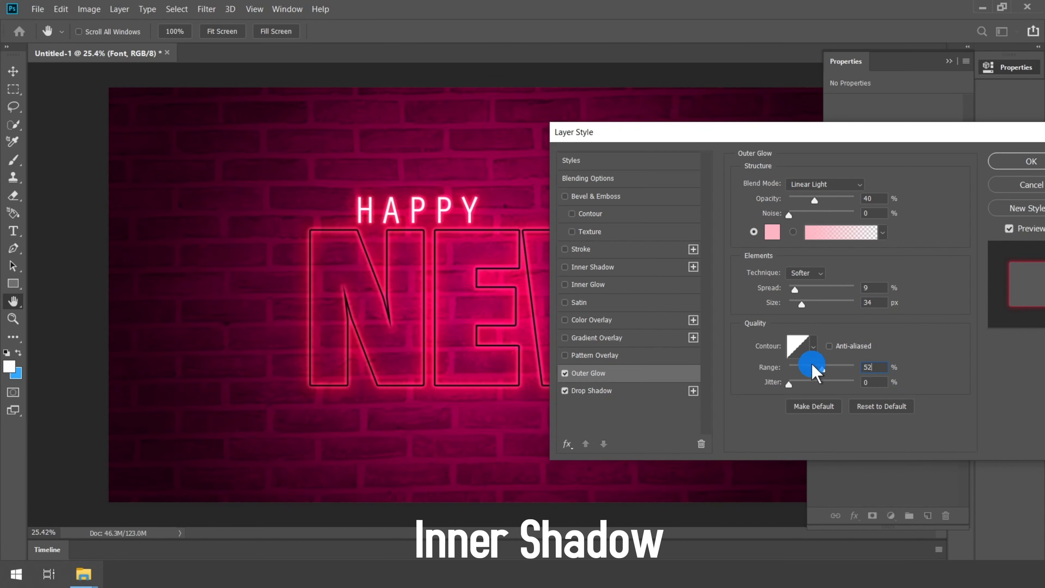
Step: Add an Inner Shadow to the Font group with the Linear Light blend mode
left_click(594, 267)
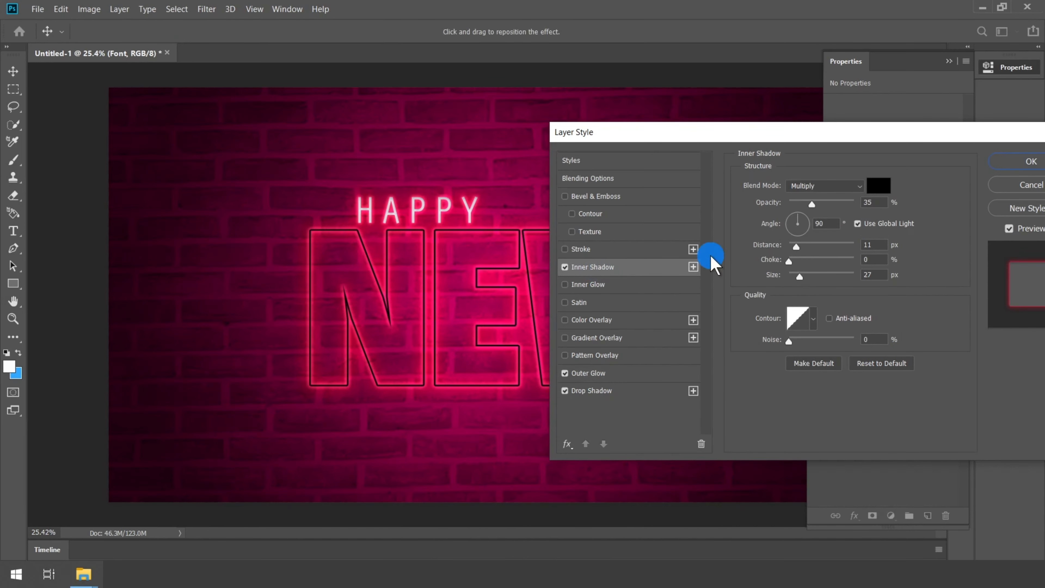
left_click(824, 185)
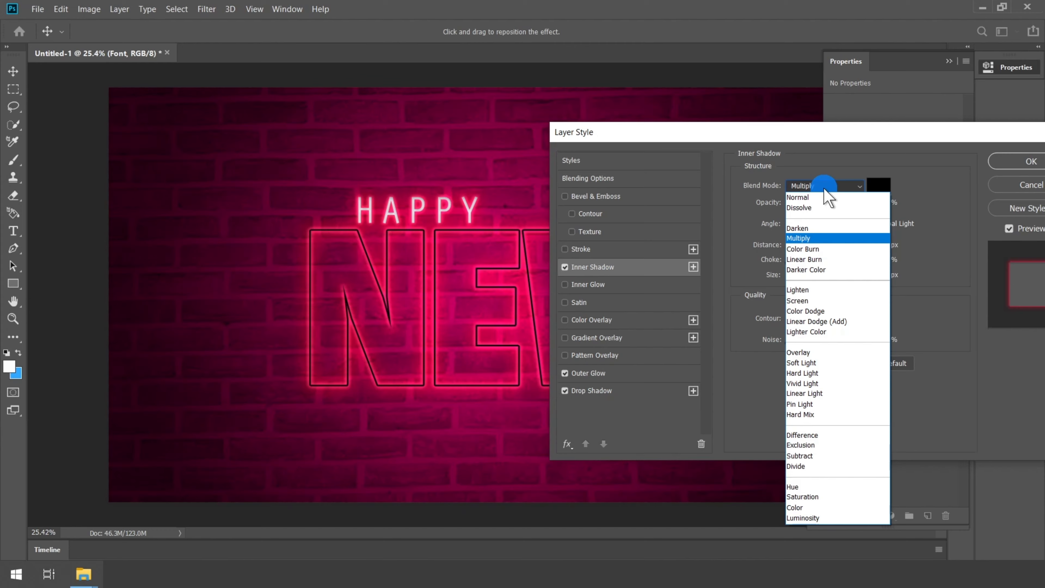
left_click(817, 393)
Step: Set the inner shadow's colour to ff9081
left_click(879, 185)
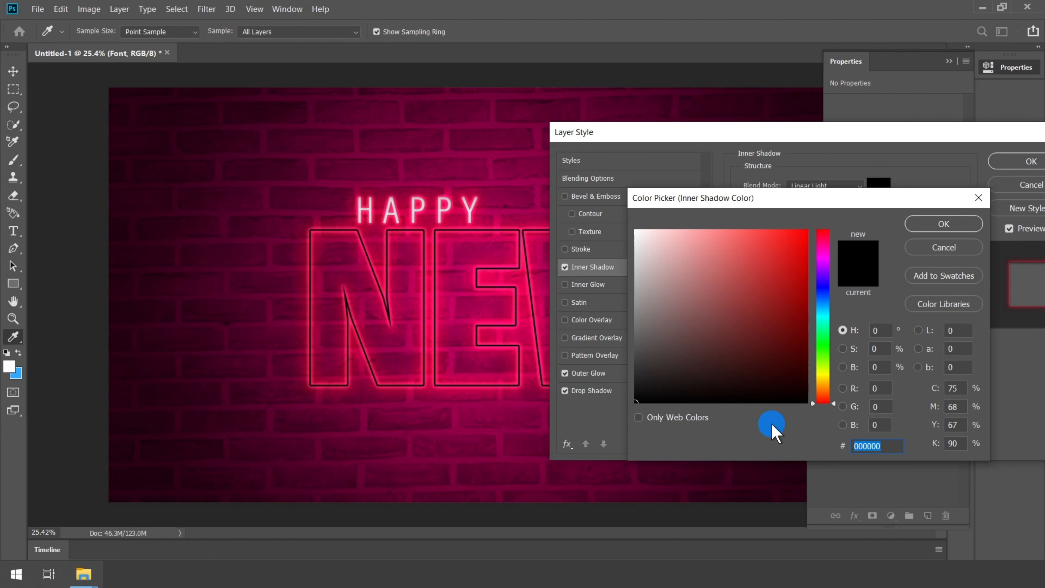
type("ff9")
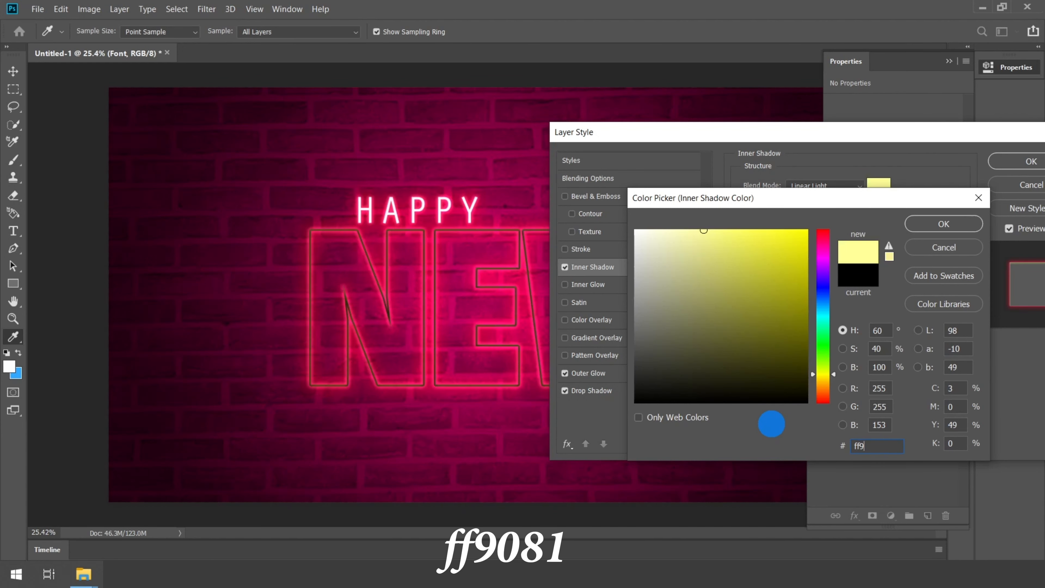
type("081")
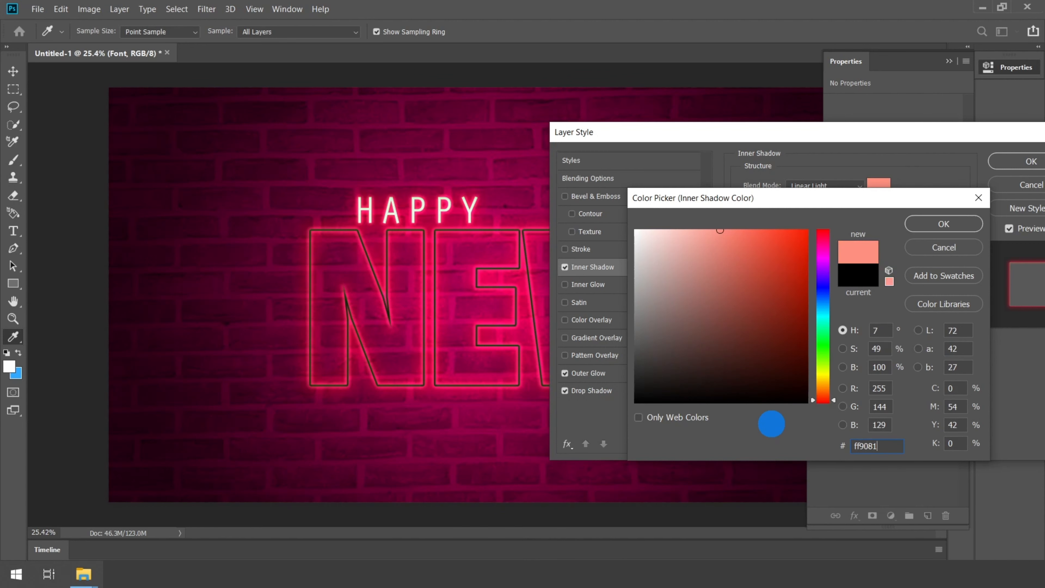
left_click(877, 331)
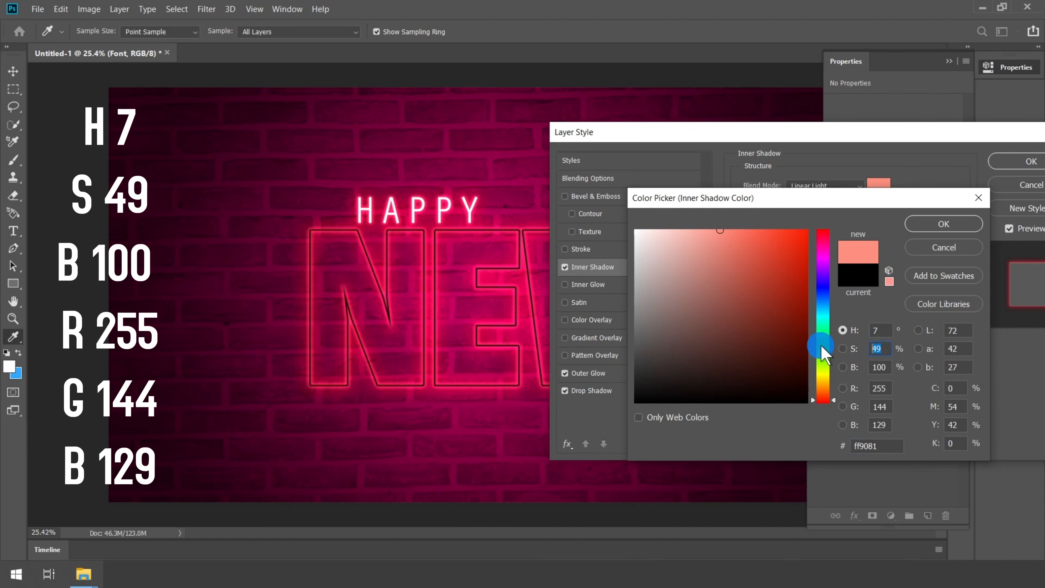
left_click(884, 389)
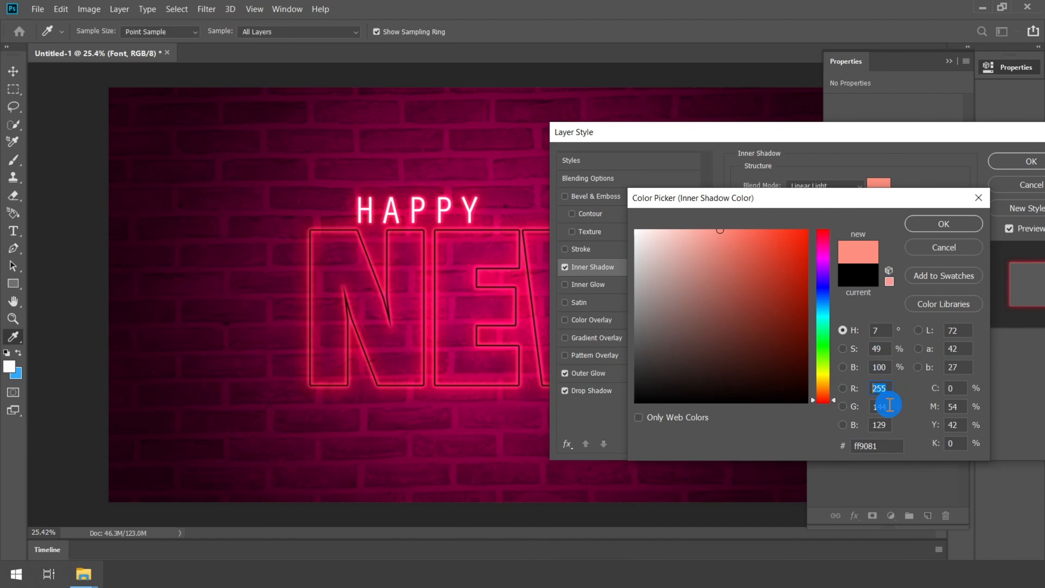
left_click(880, 425)
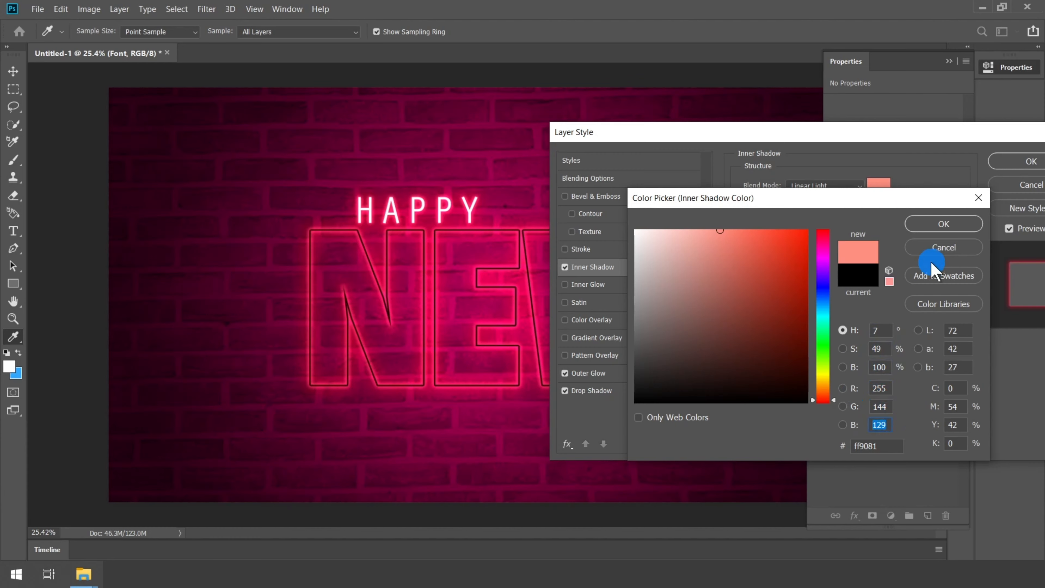
left_click(933, 226)
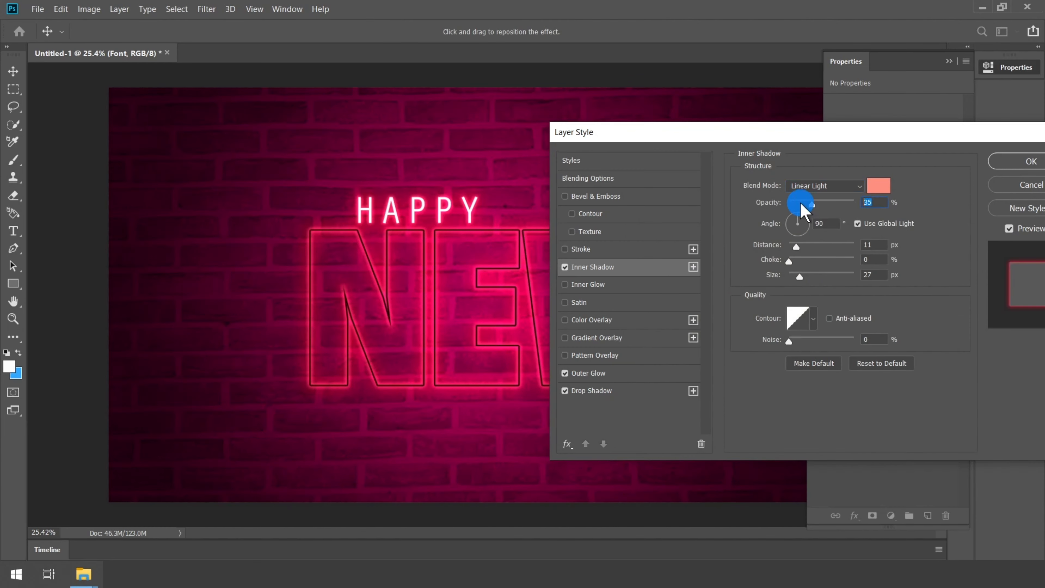
Step: Set the inner shadow to 100% opacity, 5 px size and 10 px distance
type("100")
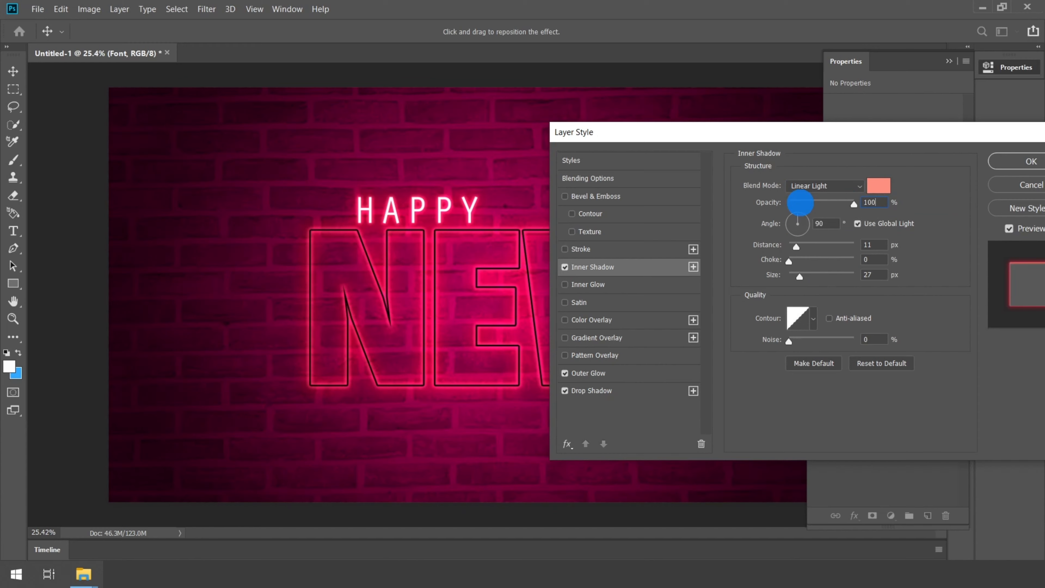
left_click(870, 275)
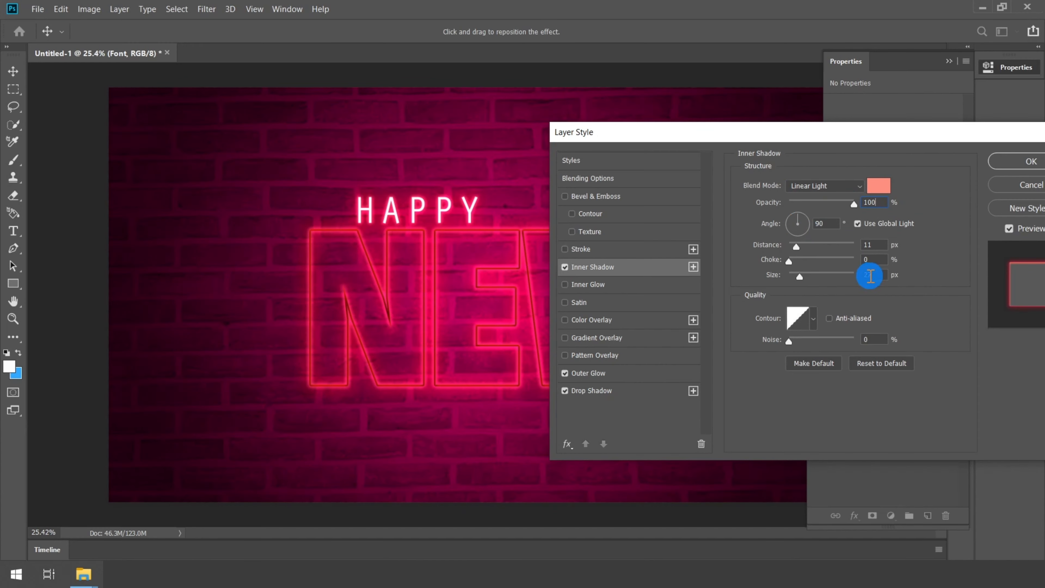
type("5")
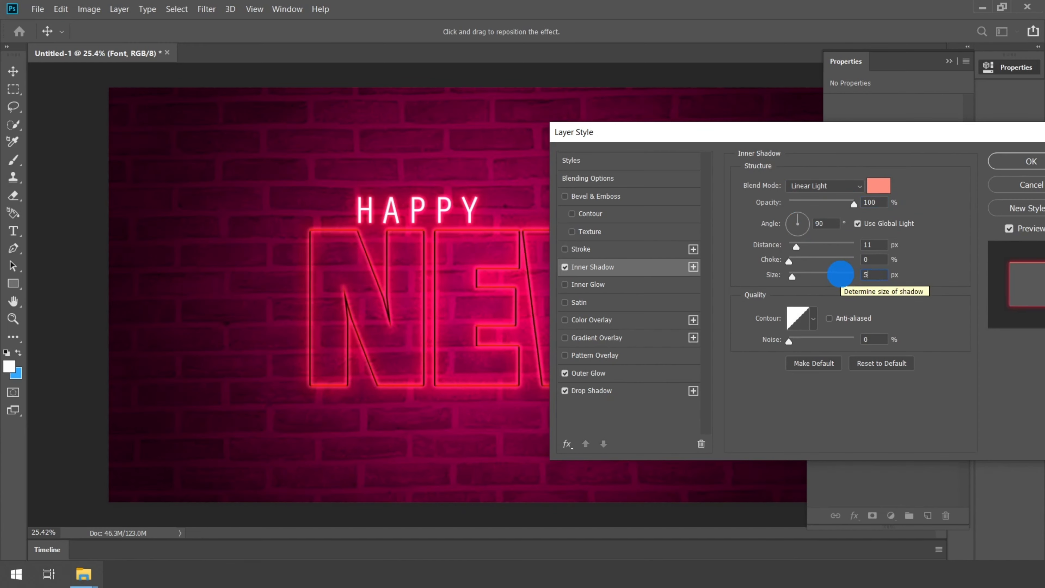
left_click(865, 245)
type("1")
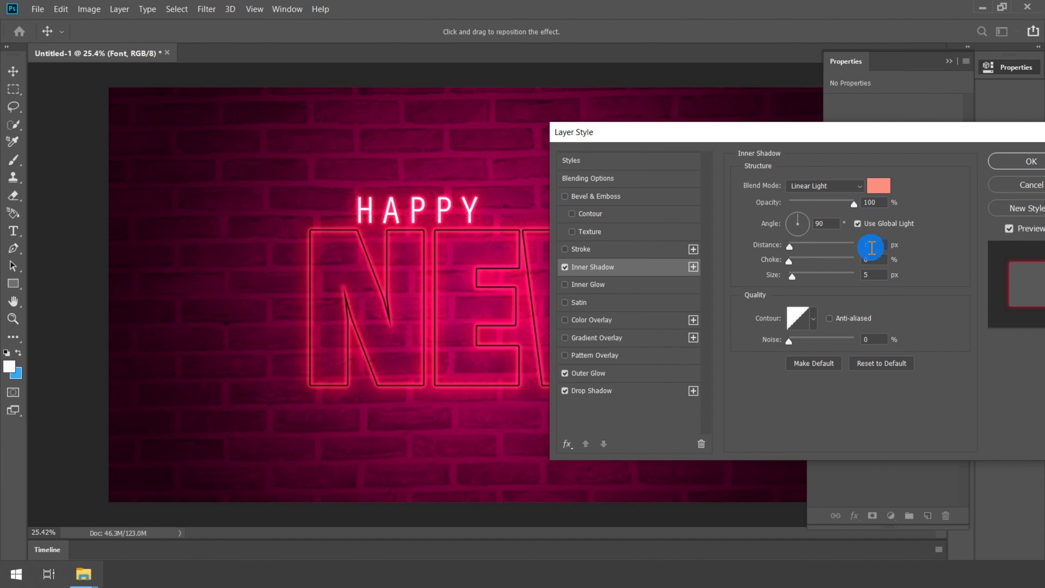
type("0")
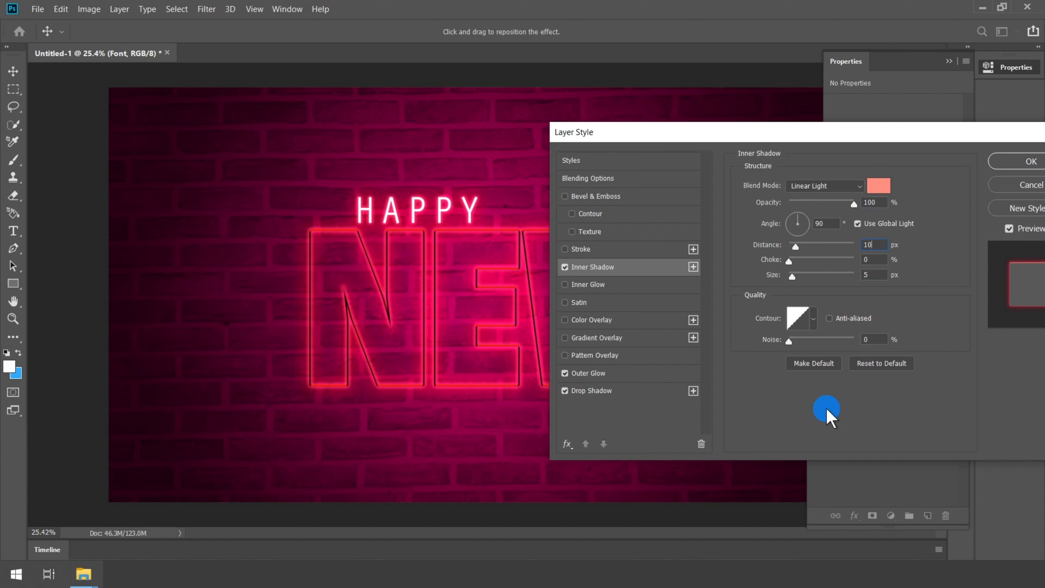
Step: Add Bevel & Emboss to the Font group with the Outer Bevel style
left_click(606, 197)
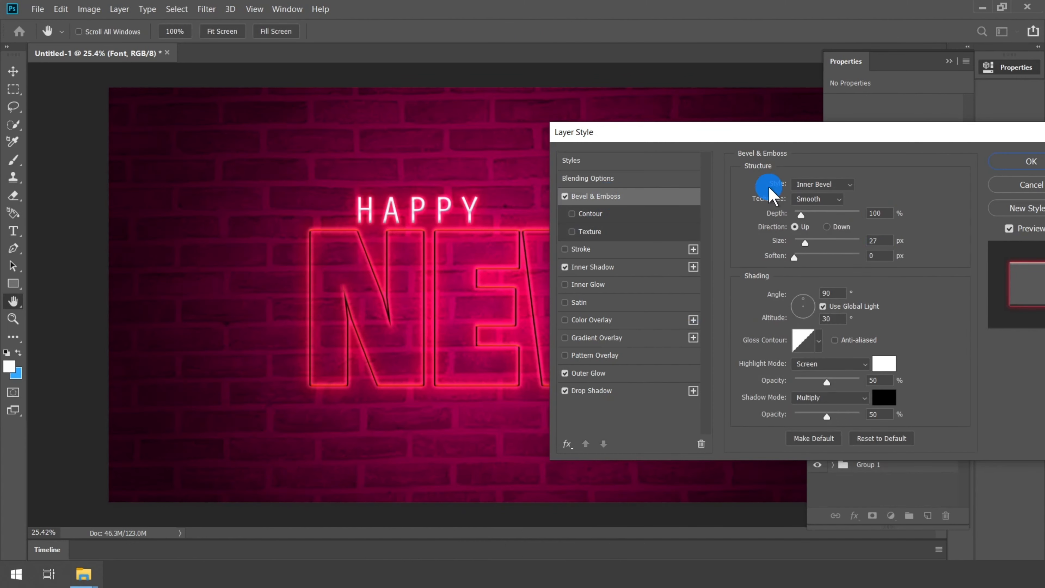
left_click(853, 185)
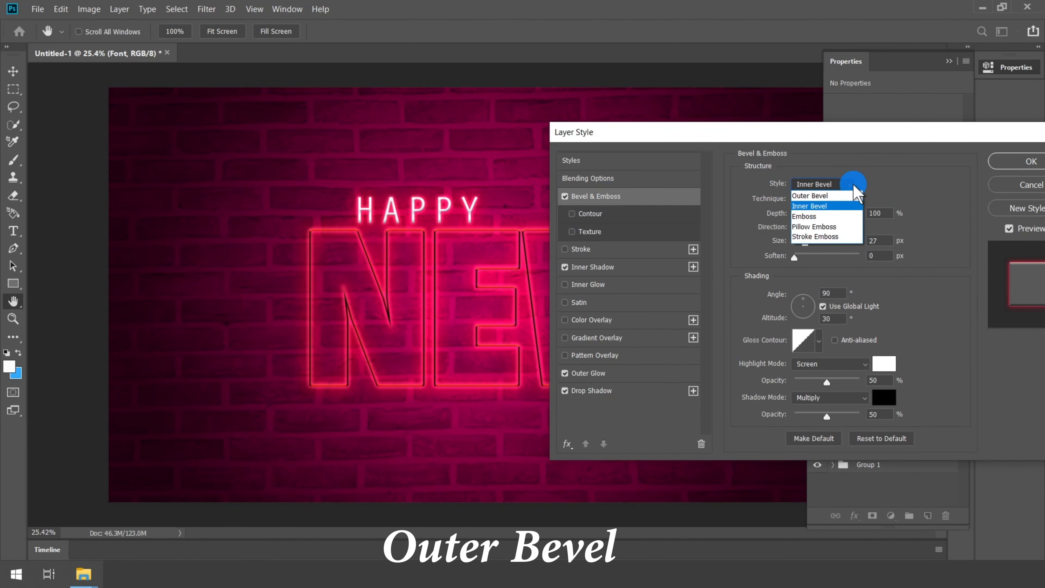
left_click(824, 196)
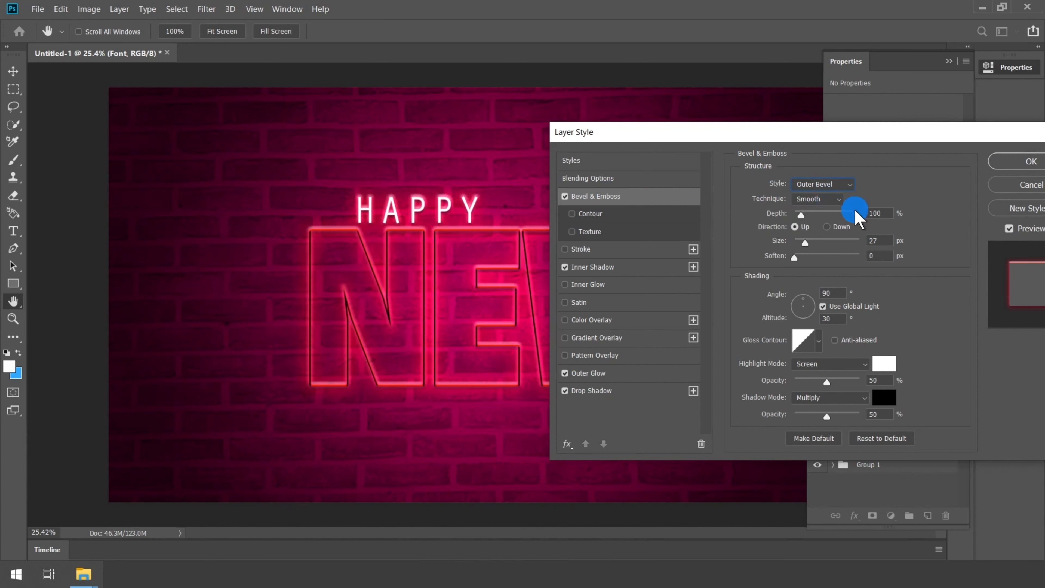
Step: Set the Font group's bevel to 300% depth, 60 px size and 10 px soften
left_click(866, 214)
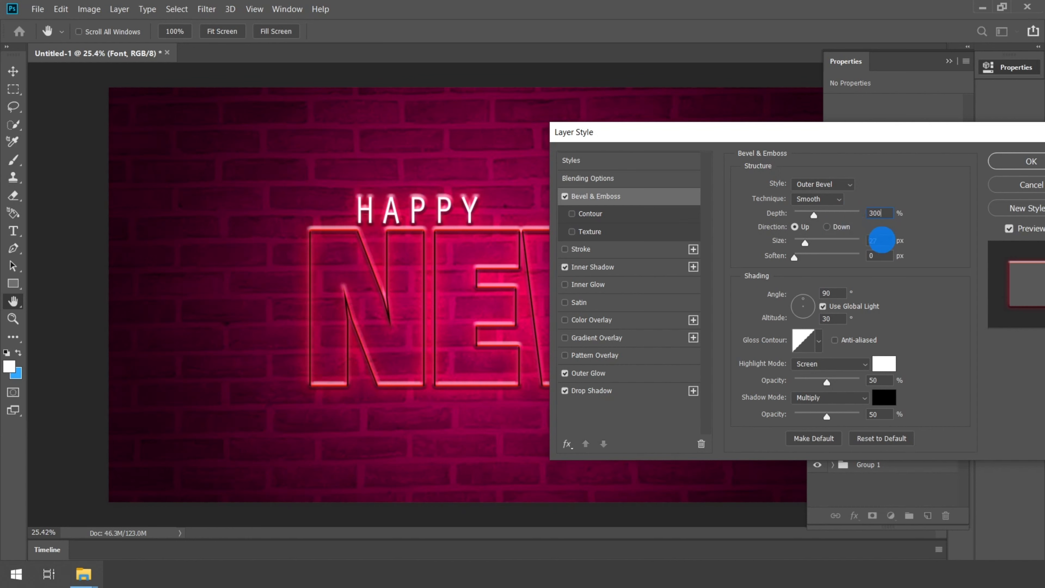
type("60")
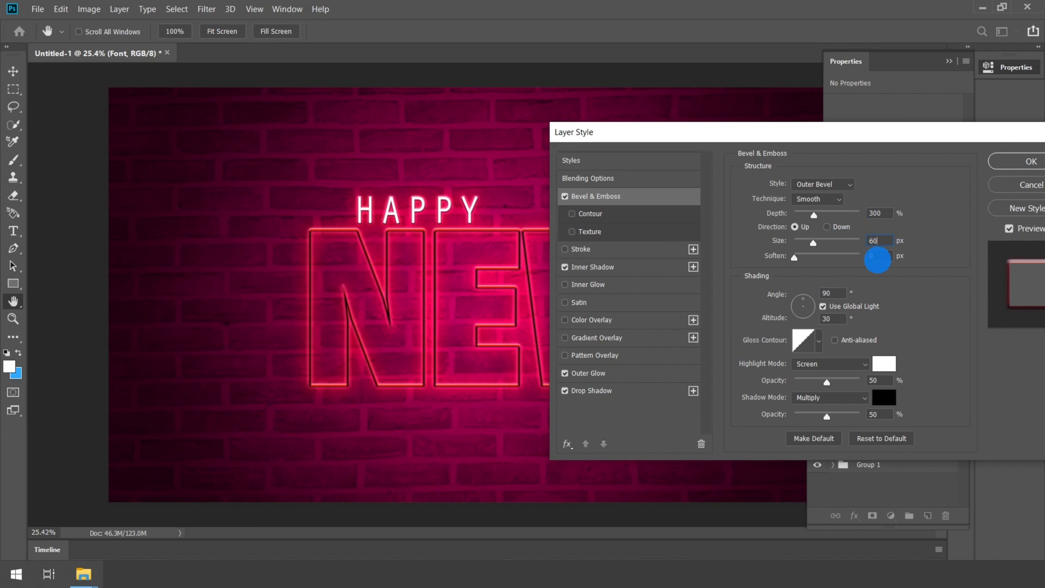
key("Tab")
type("10")
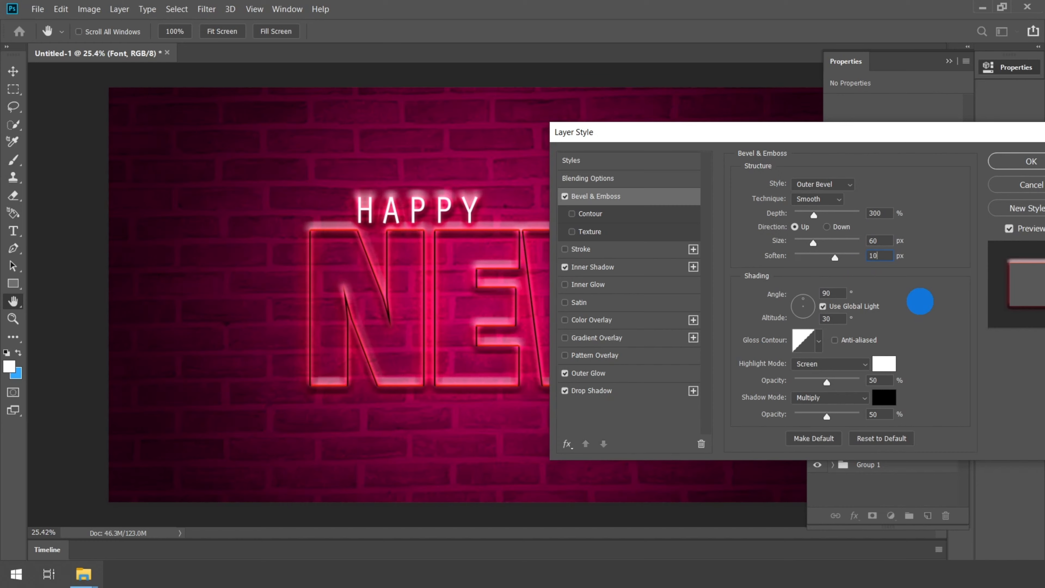
key("Tab")
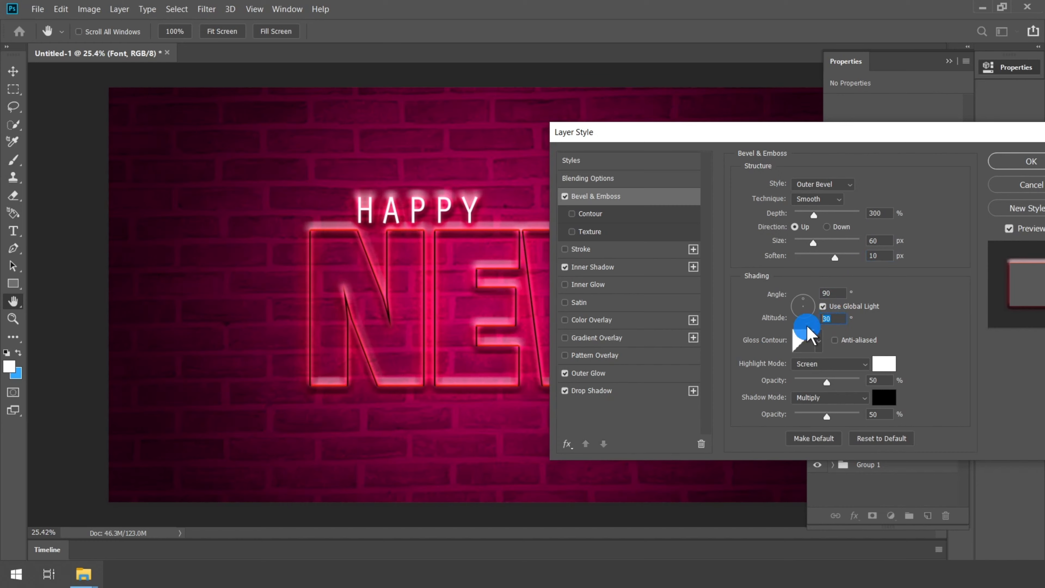
Step: Set the bevel's highlight to white (ffffff) with the Linear Light mode and 0% opacity
left_click(883, 363)
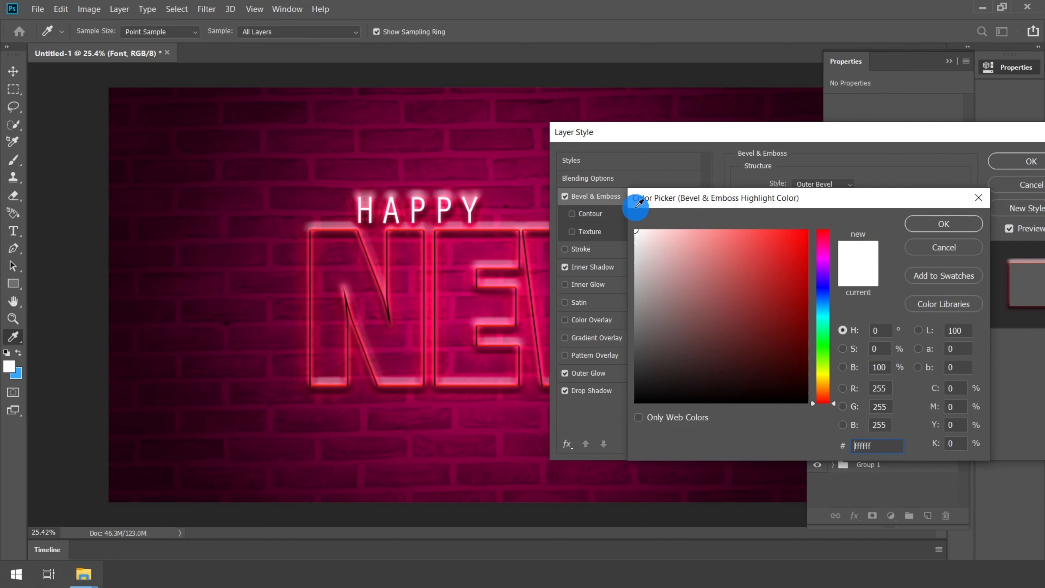
left_click(940, 224)
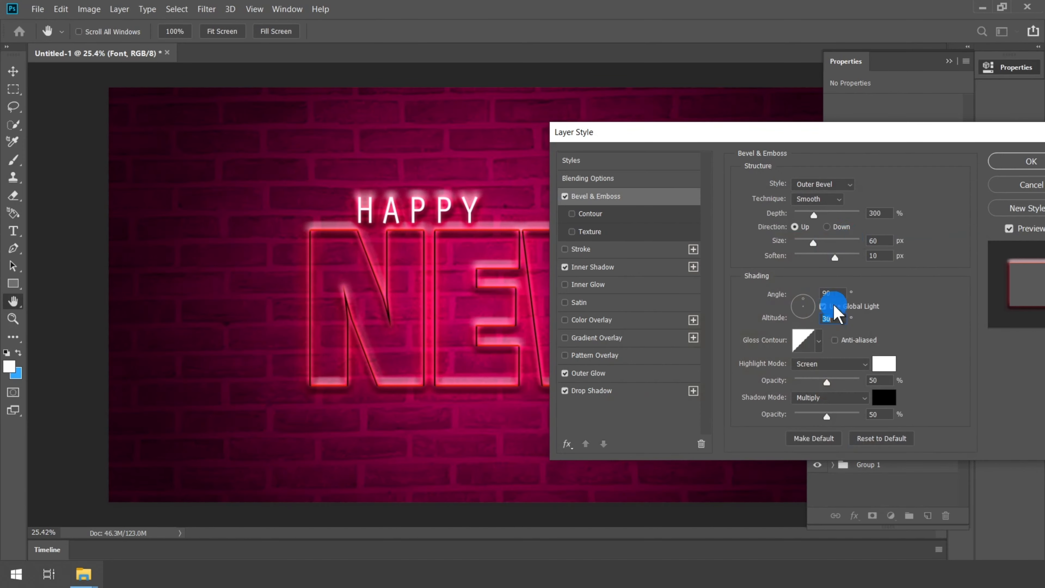
left_click(846, 365)
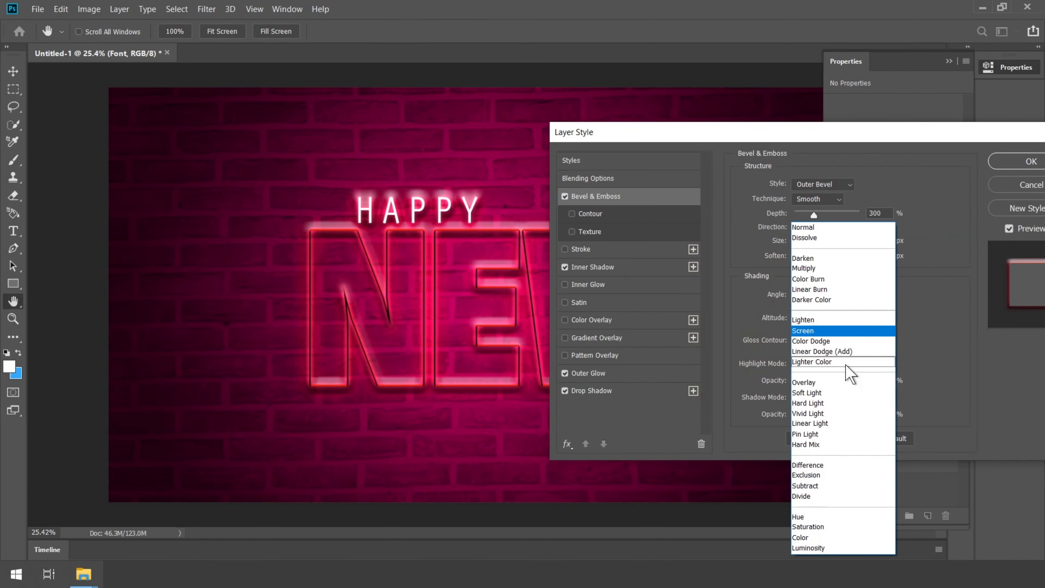
left_click(825, 422)
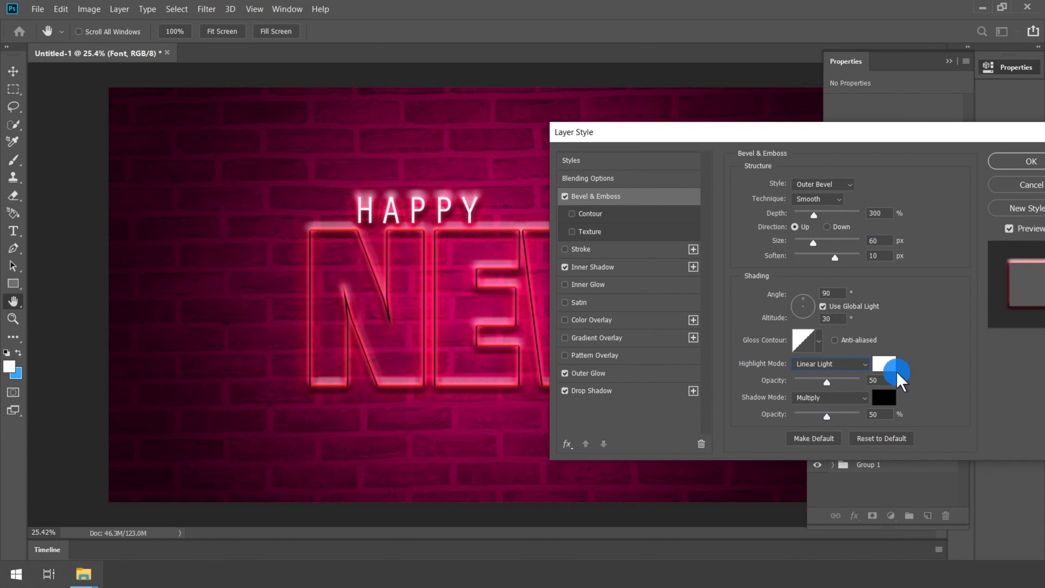
left_click_drag(827, 382, 796, 382)
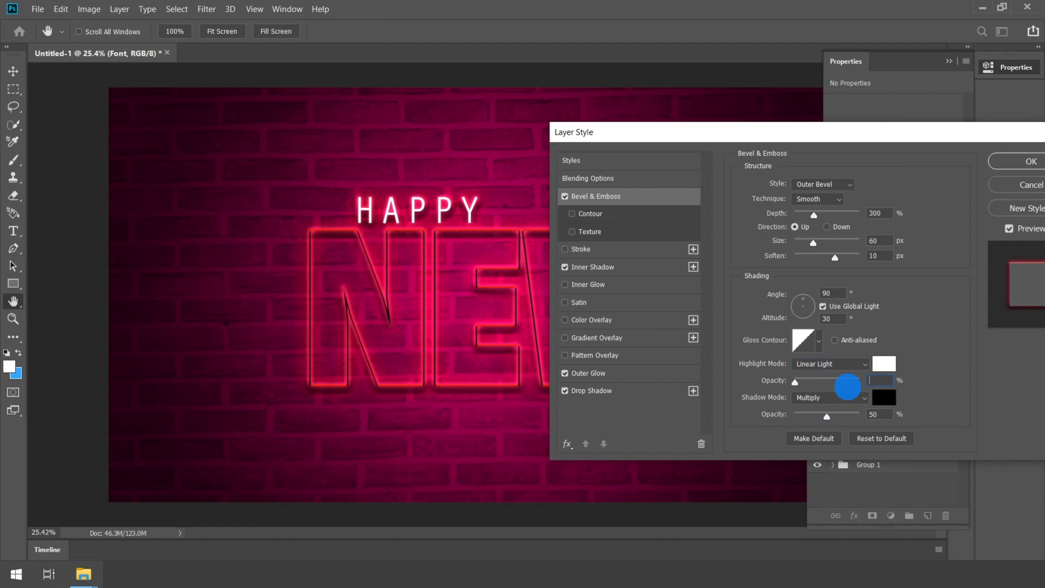
Step: Set the bevel's shadow to 10% opacity with colour 7a7a7a and apply the Font group's layer style
left_click(884, 416)
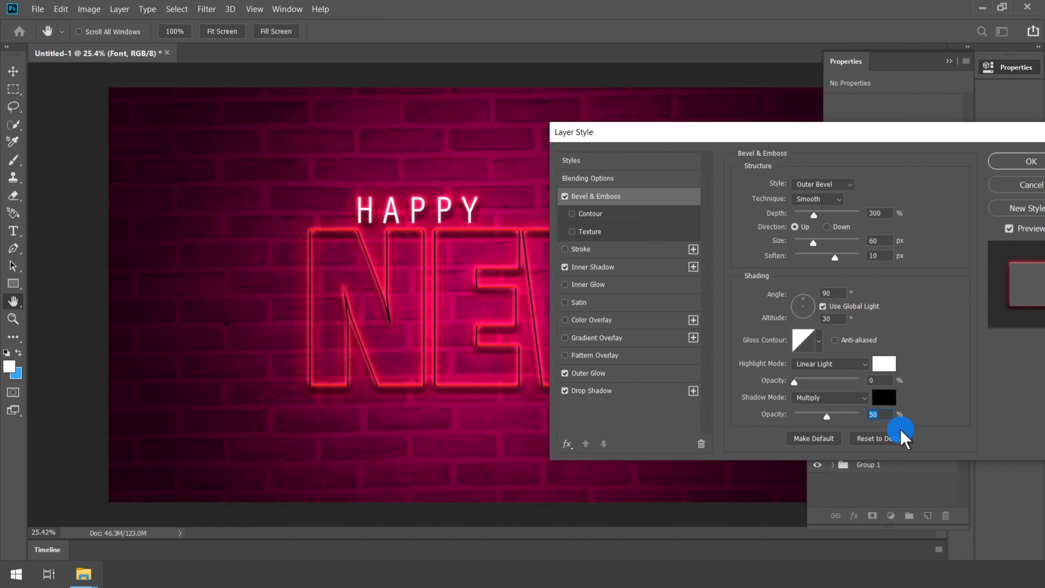
type("10")
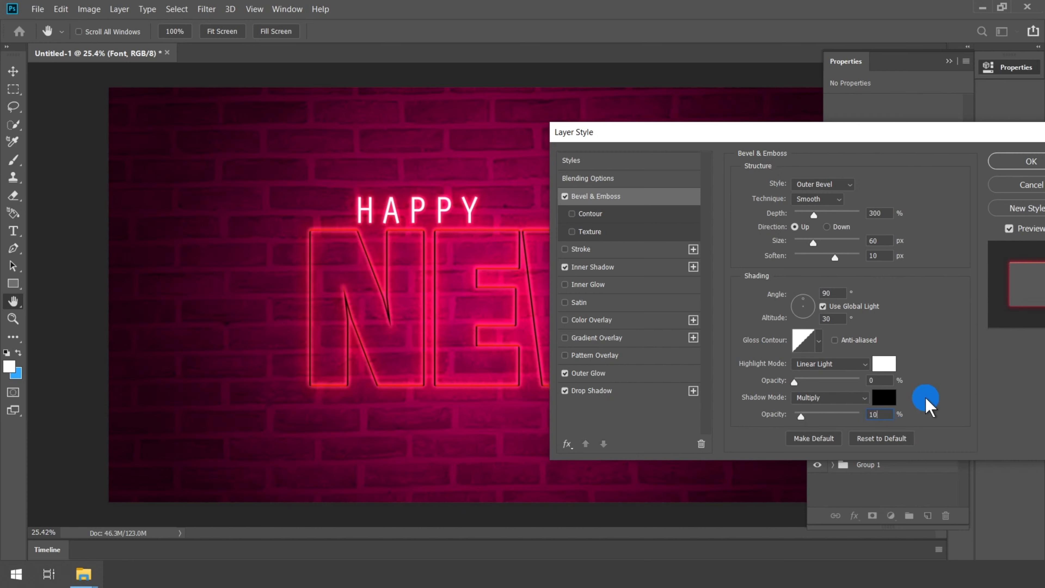
left_click(885, 399)
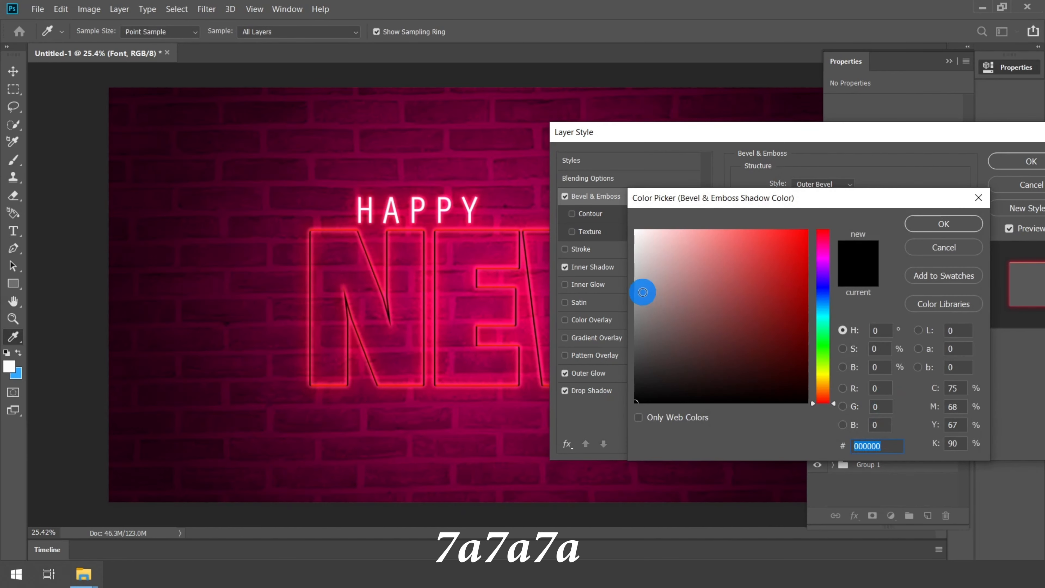
type("7a7a7a")
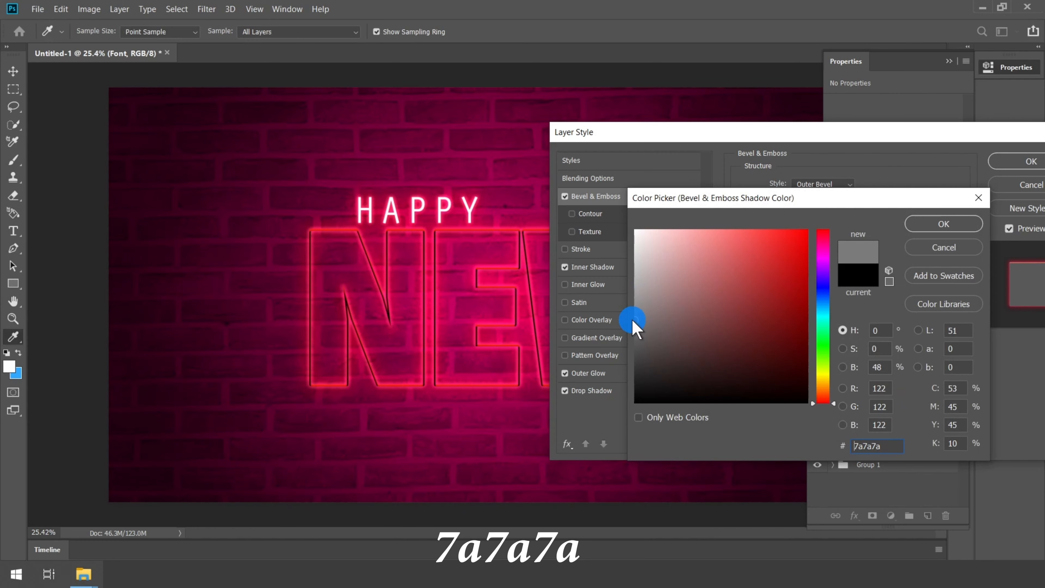
left_click(931, 224)
key("Return")
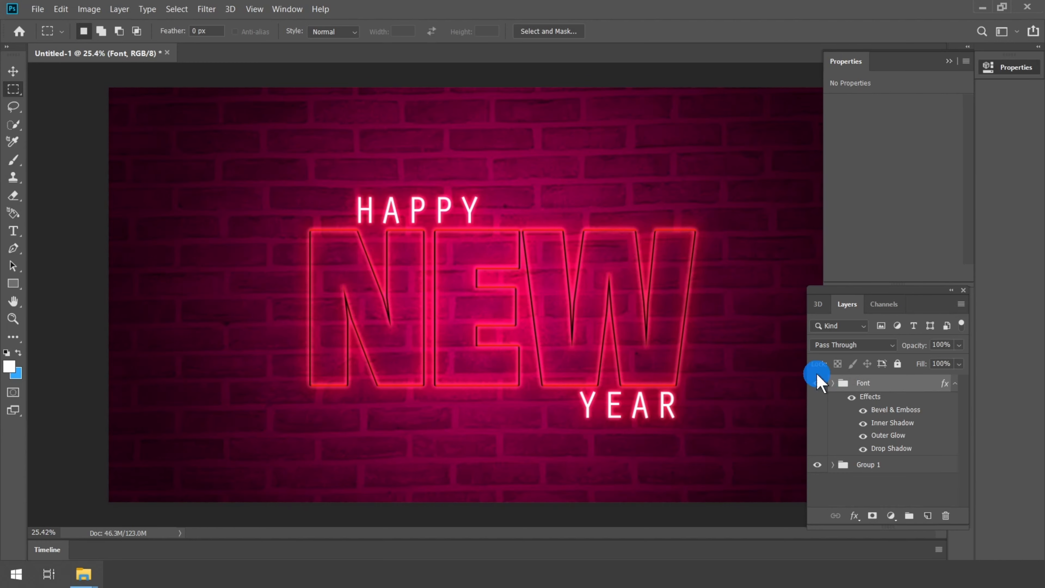
Step: Duplicate the Font group and remove all layer effects from the copy
key("ctrl+j")
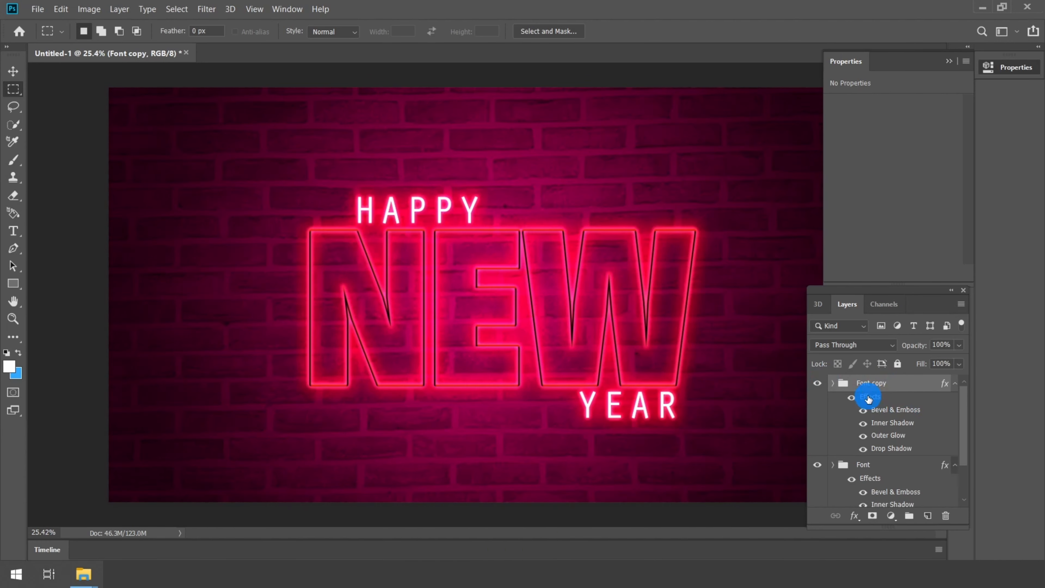
left_click_drag(868, 398, 946, 517)
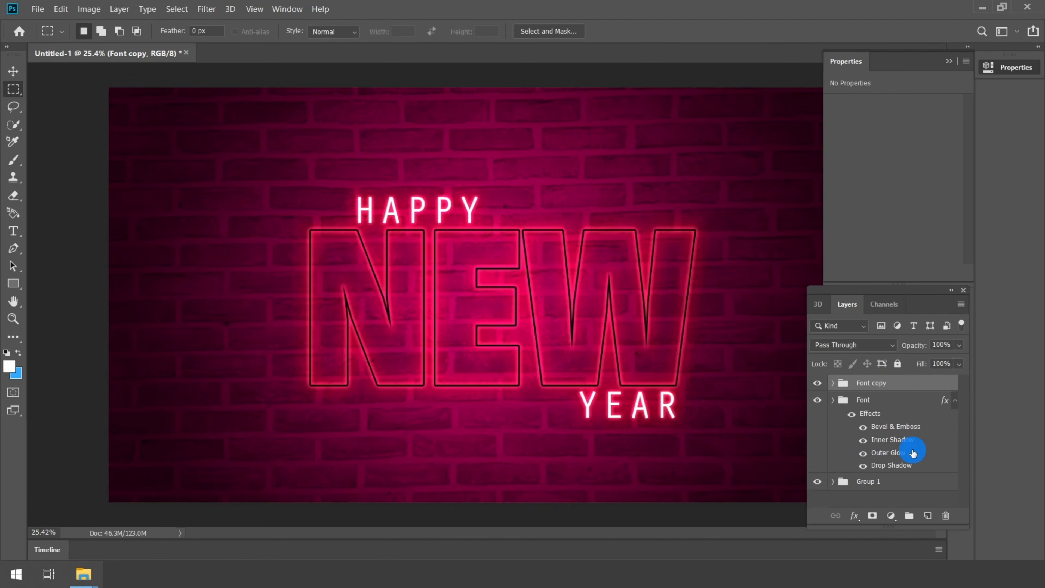
Step: Add a Drop Shadow to the Font copy group with the Linear Light blend mode
left_click(854, 516)
left_click(835, 386)
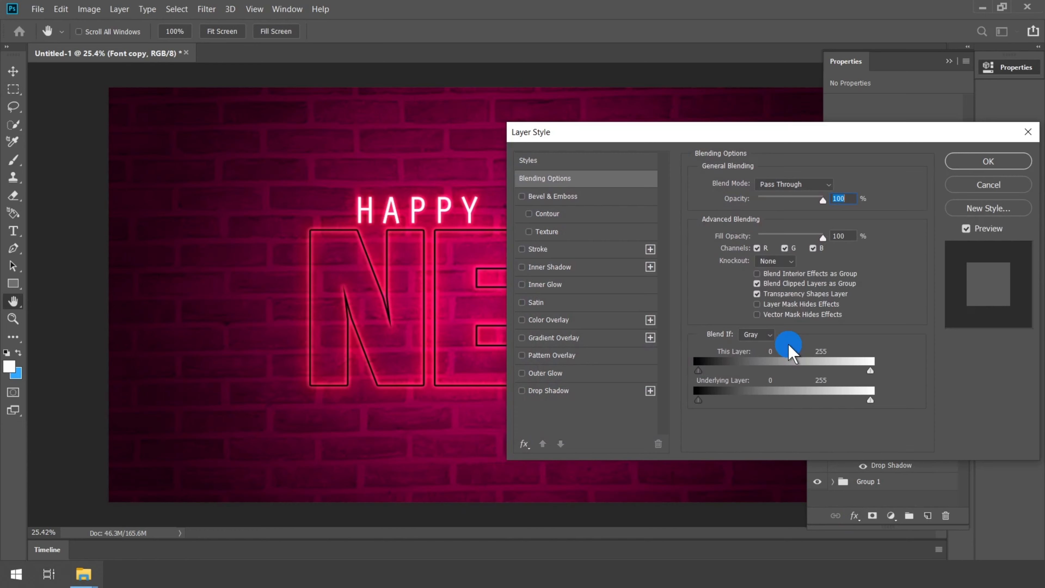
left_click(582, 393)
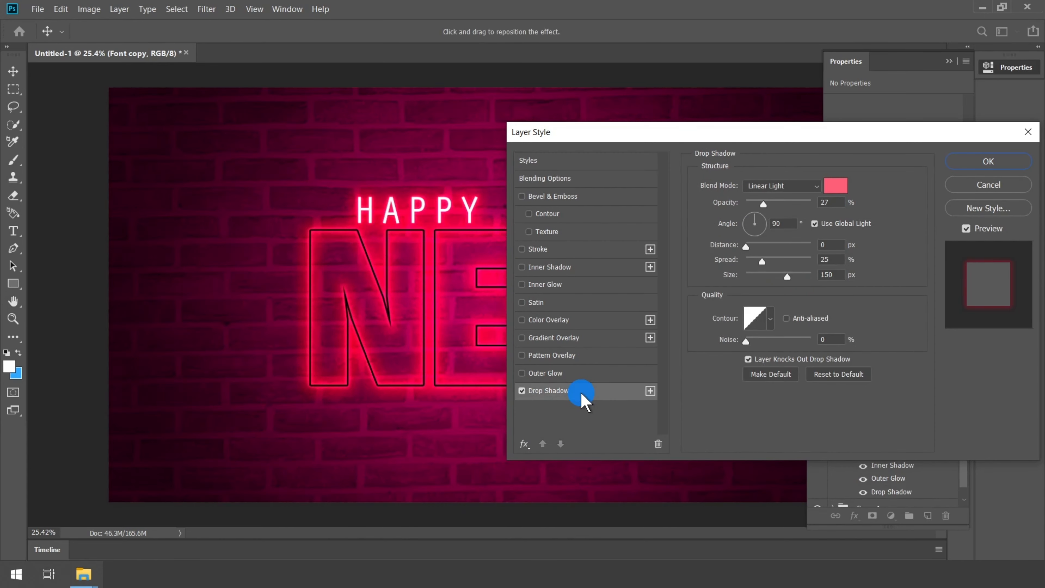
left_click(779, 187)
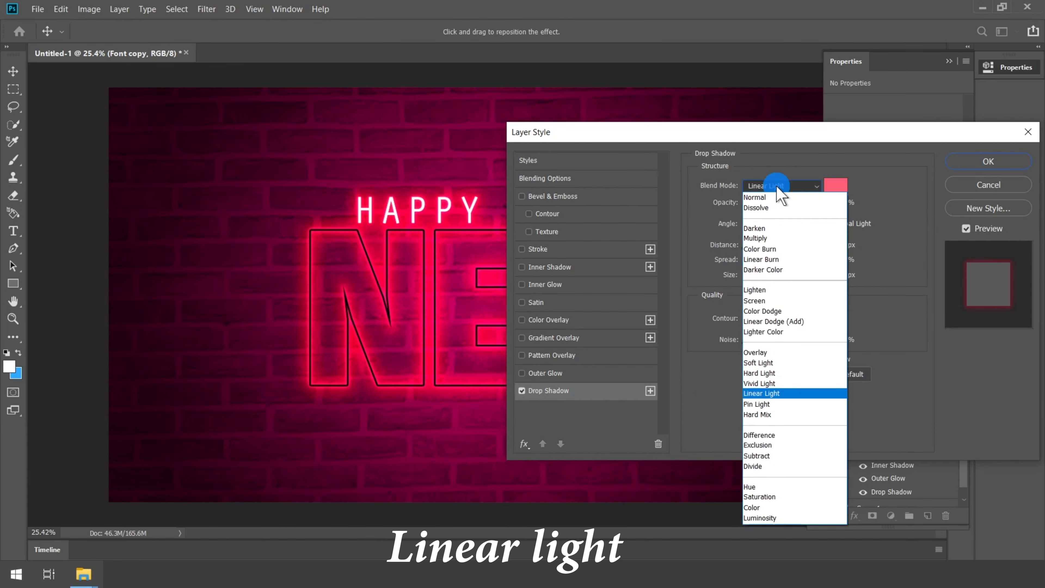
left_click(761, 393)
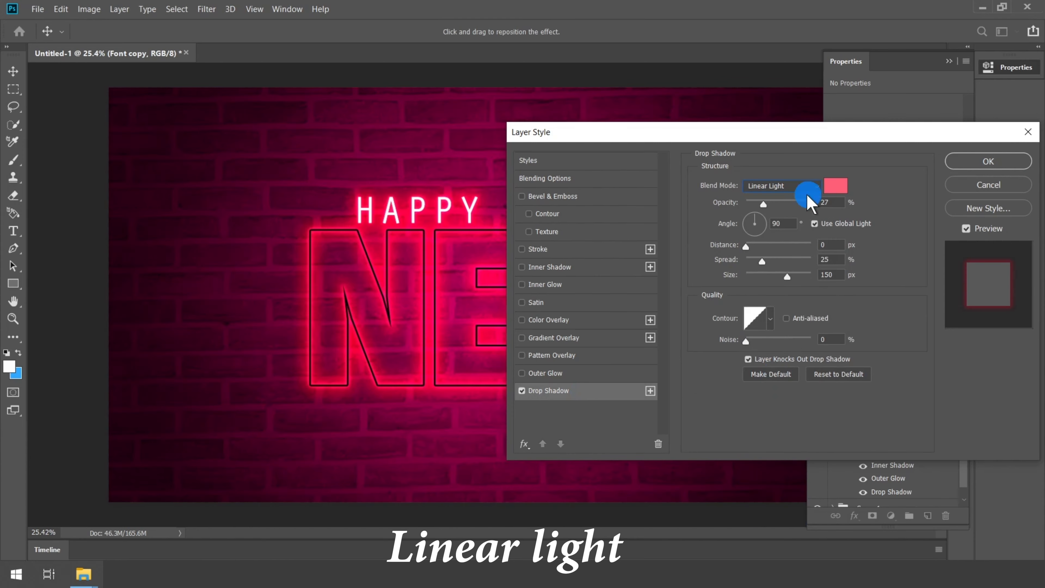
Step: Set the drop shadow's colour to 1a2038
left_click(835, 184)
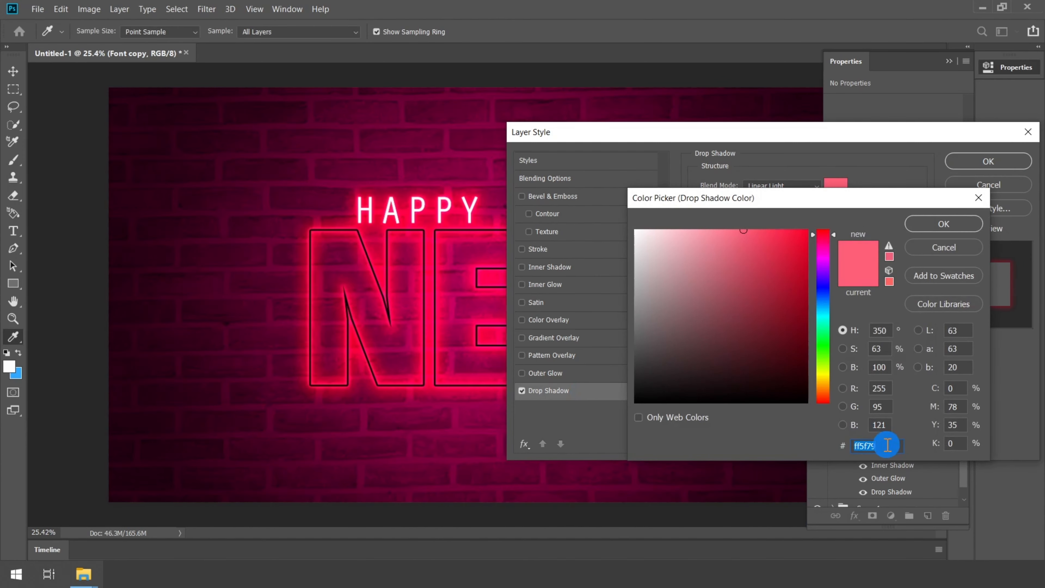
type("1")
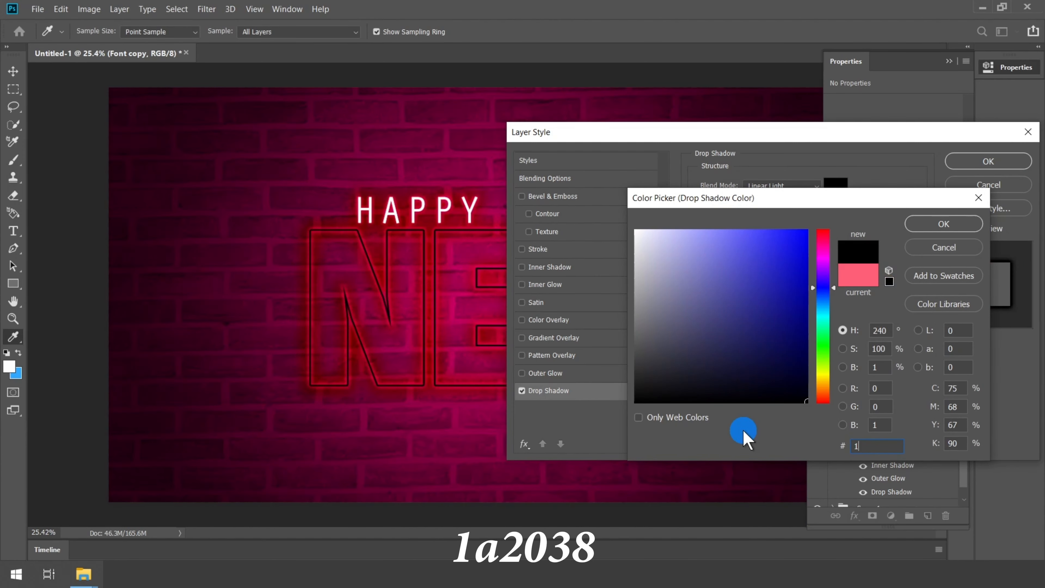
type("a20")
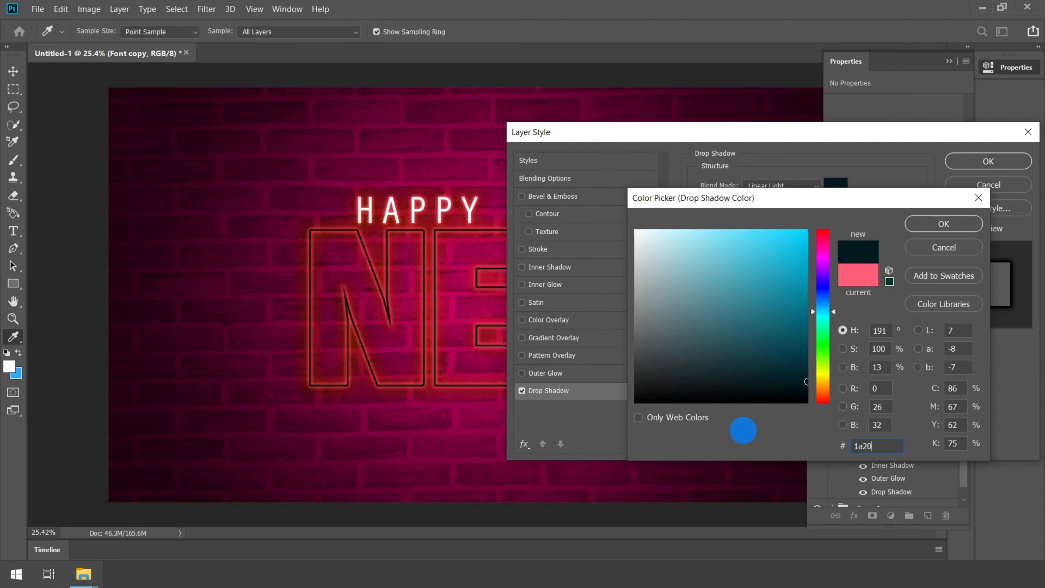
type("38")
key("Tab")
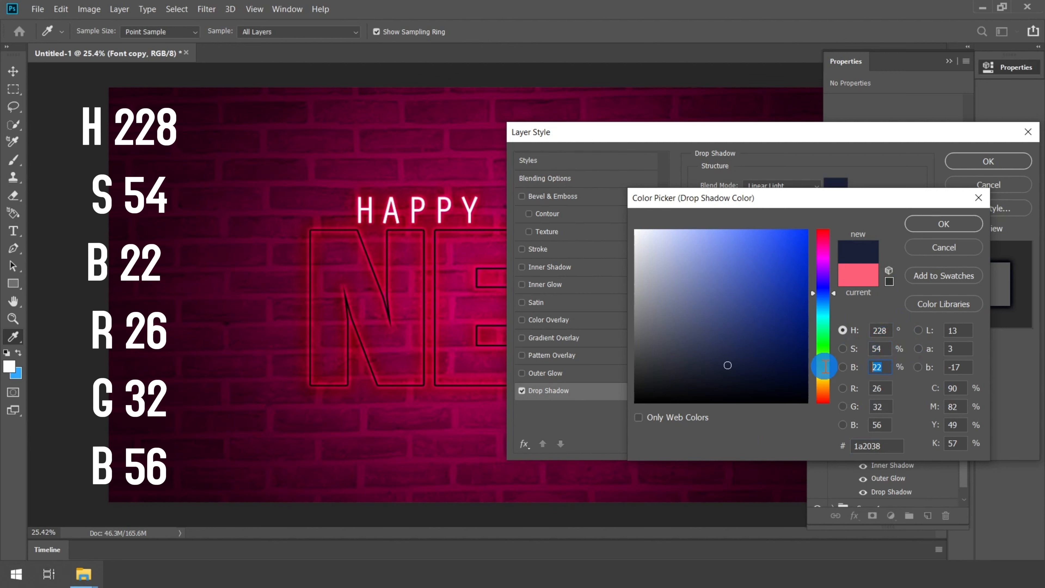
left_click(880, 407)
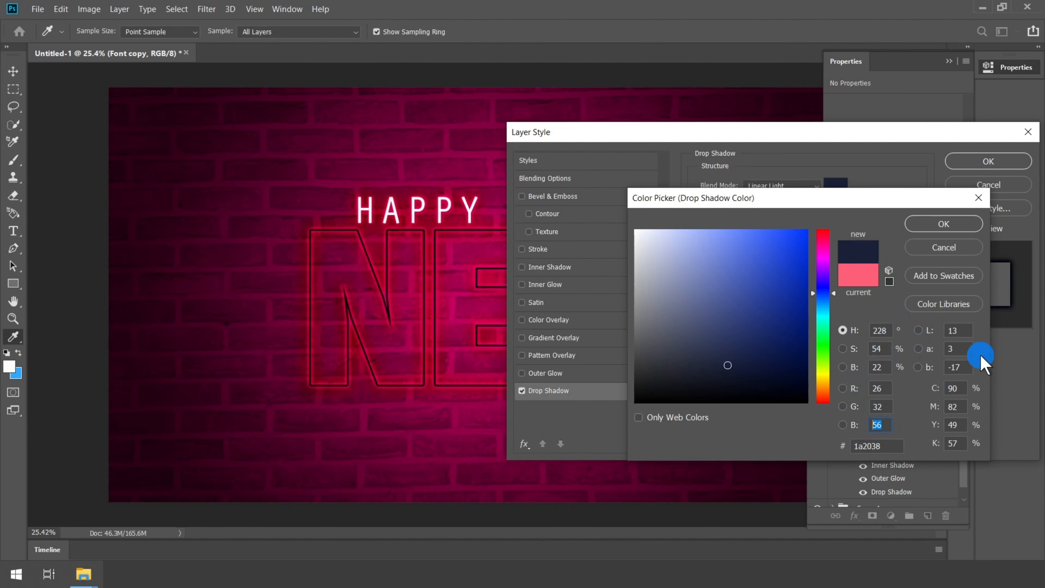
left_click(921, 224)
Step: Set the drop shadow to 50% opacity, 20 px distance, 0% spread and 20 px size
left_click(835, 202)
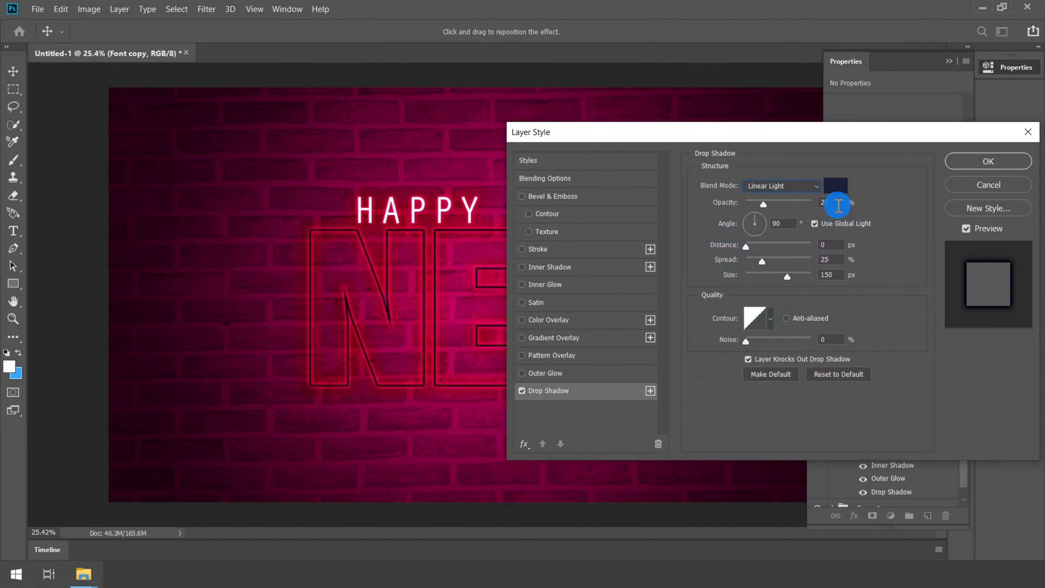
type("5")
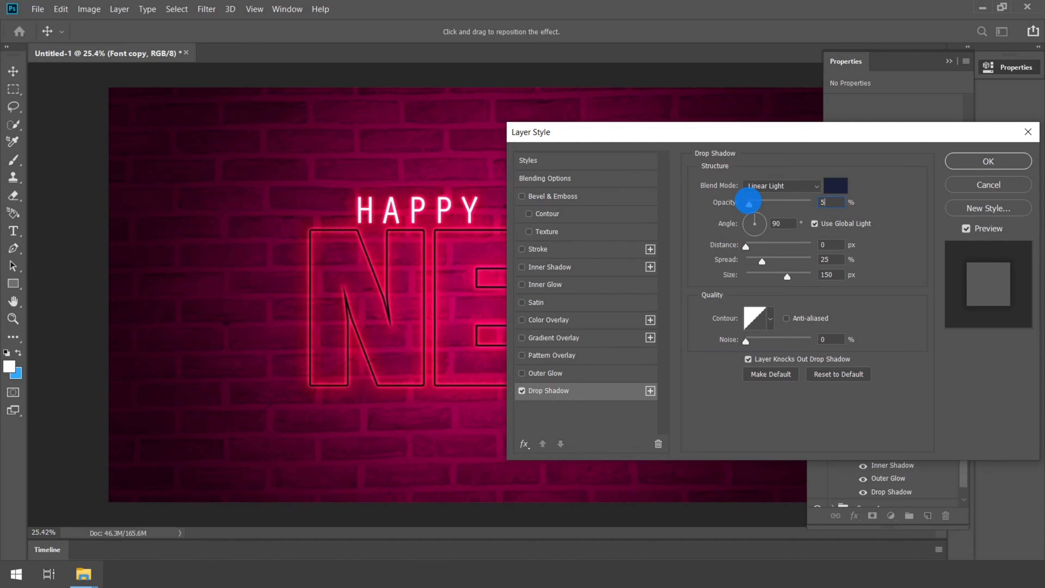
type("0")
left_click(832, 246)
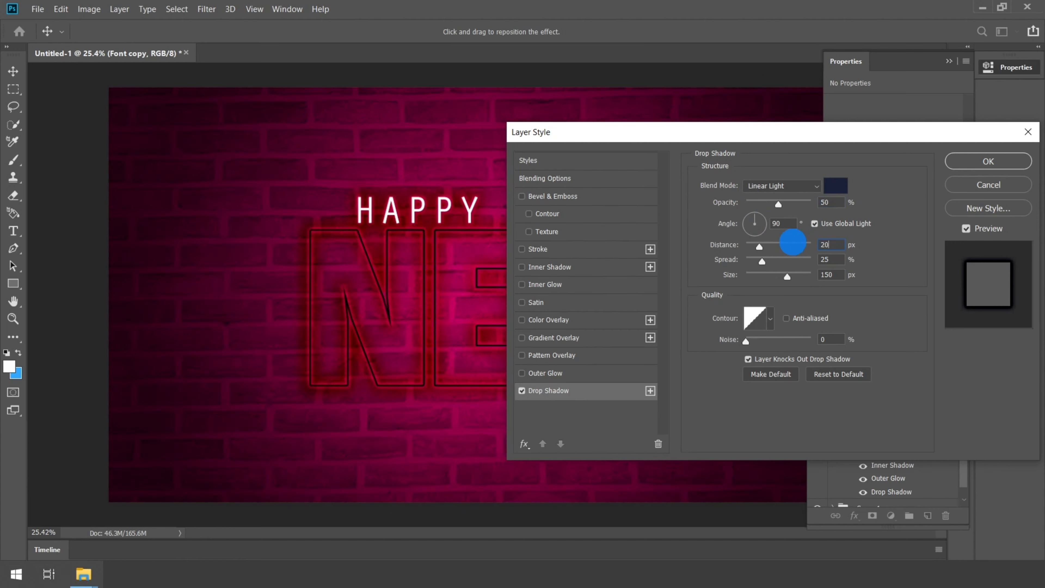
left_click(799, 258)
type("0")
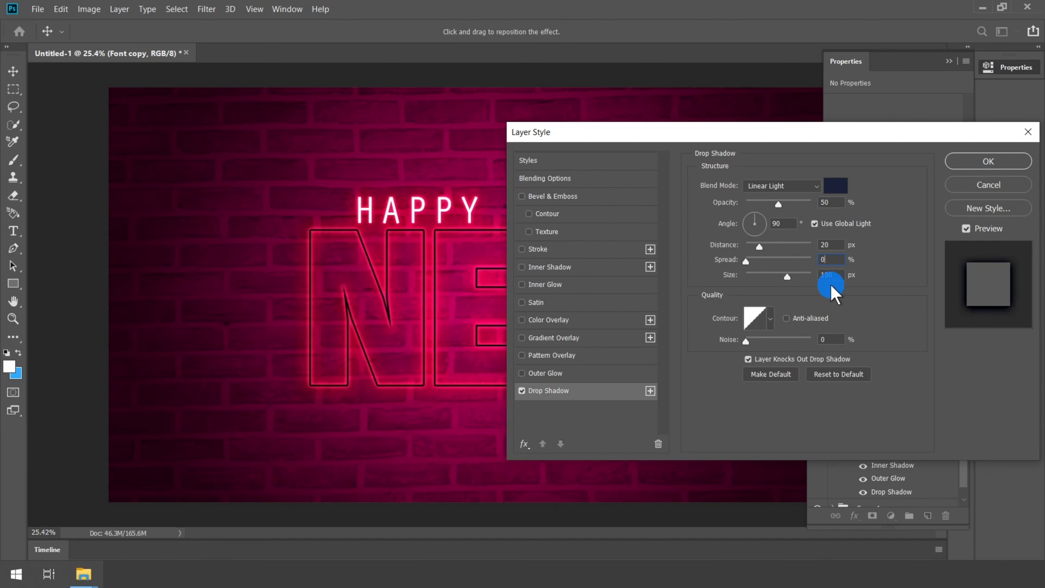
left_click(837, 273)
left_click(796, 273)
type("20")
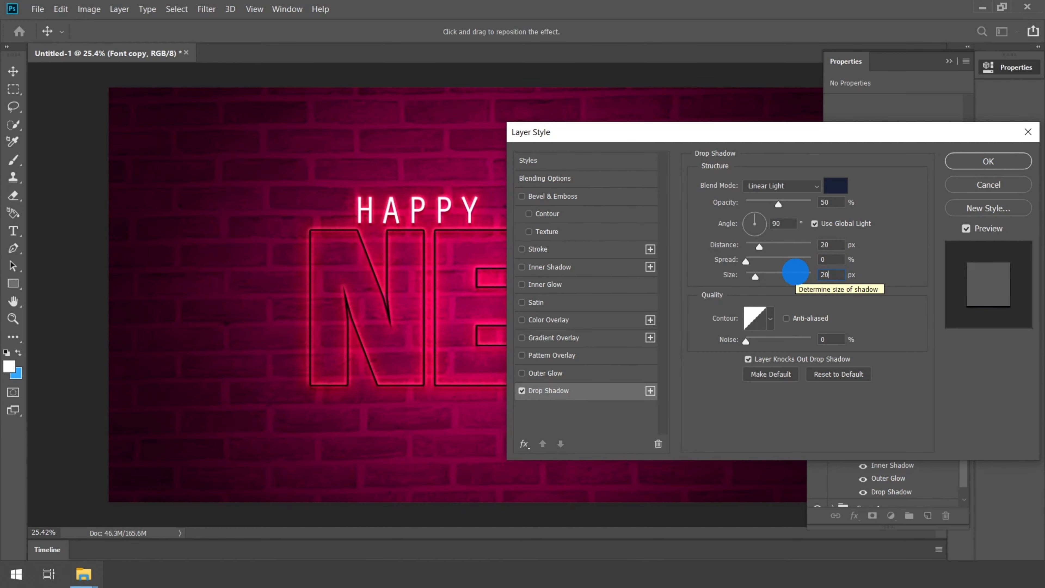
Step: Add an Outer Glow to the Font copy group with the Linear Light blend mode and 30% opacity
left_click(572, 373)
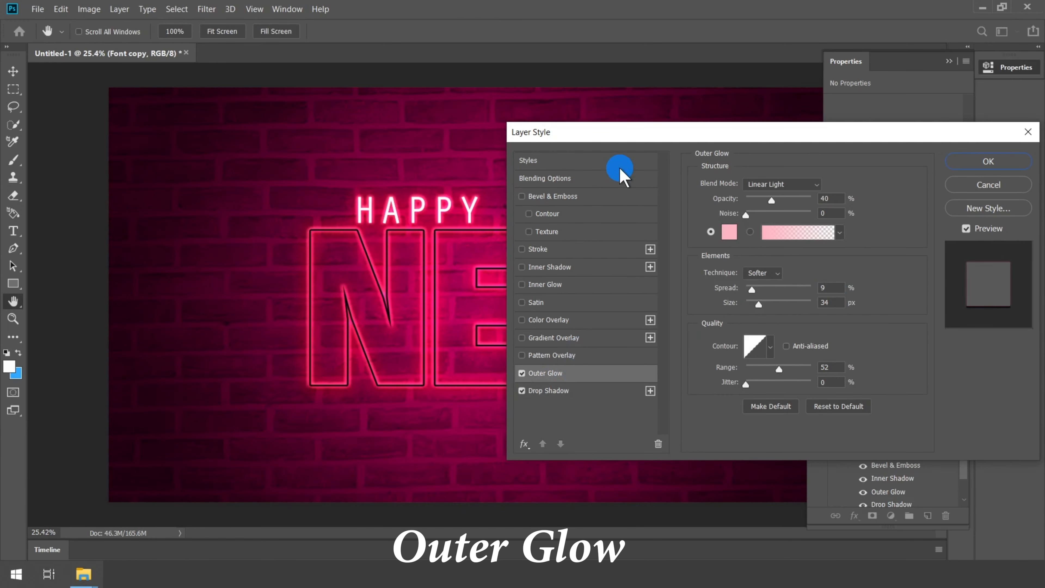
left_click_drag(629, 139, 707, 124)
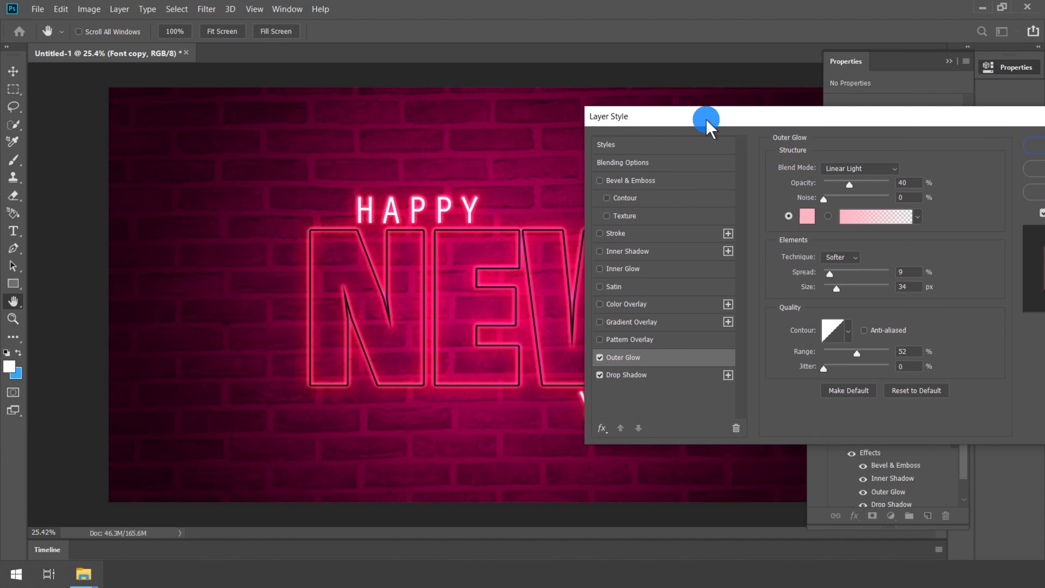
left_click(870, 168)
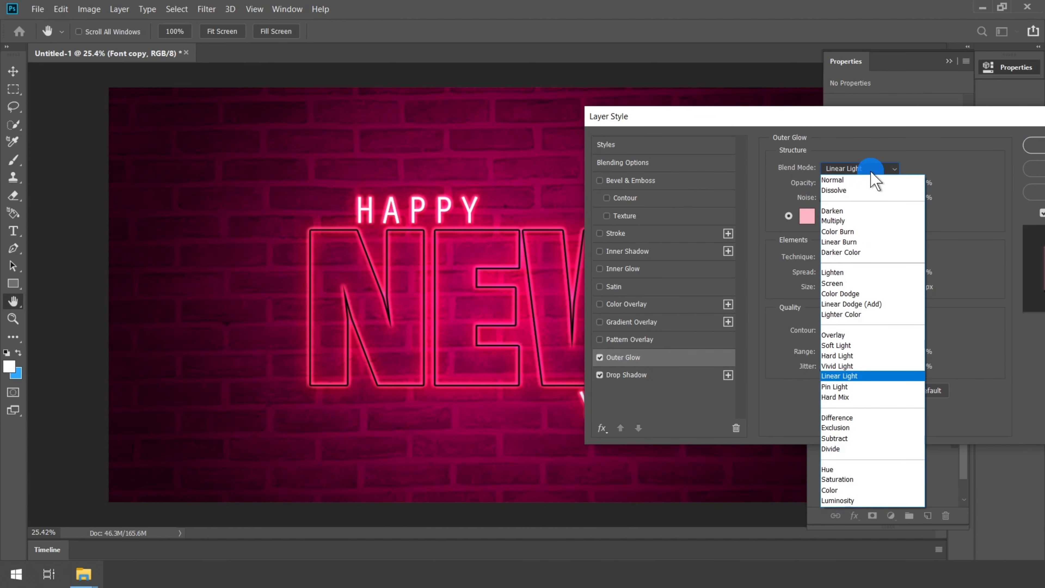
left_click(848, 376)
left_click(907, 182)
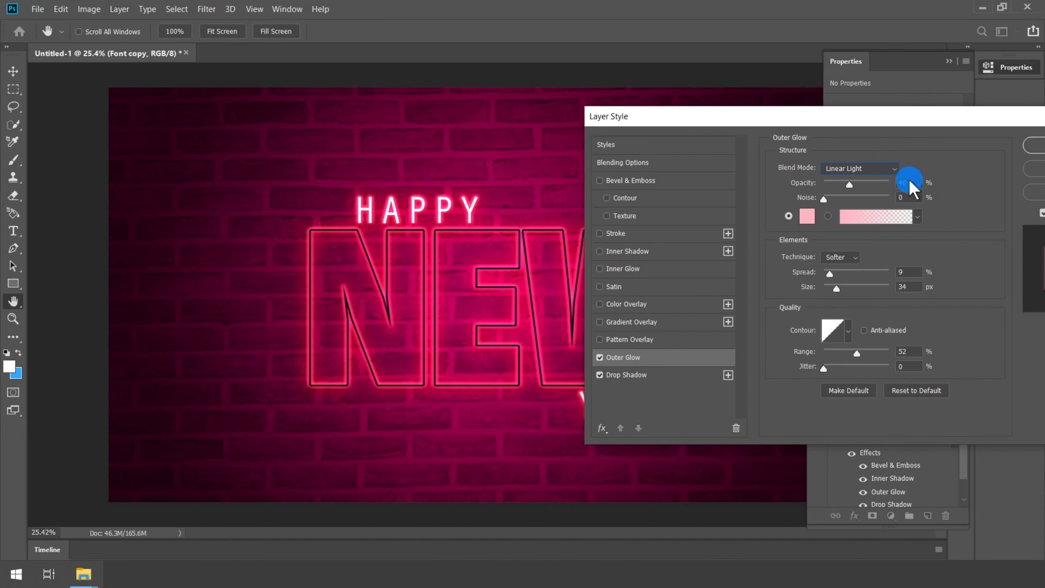
type("30")
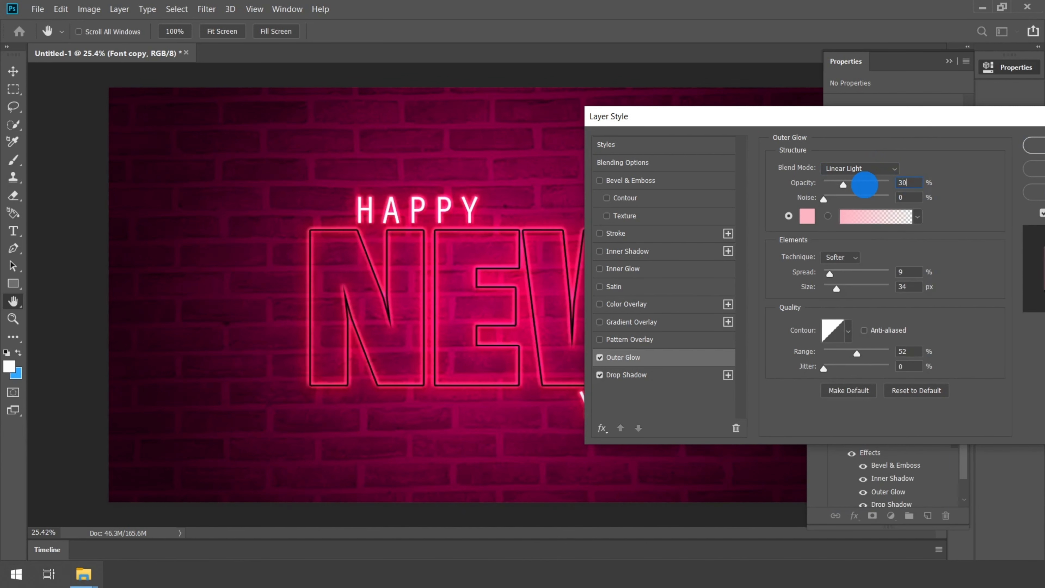
Step: Set the Outer Glow colour of the Font copy group to a42fff
key("Tab")
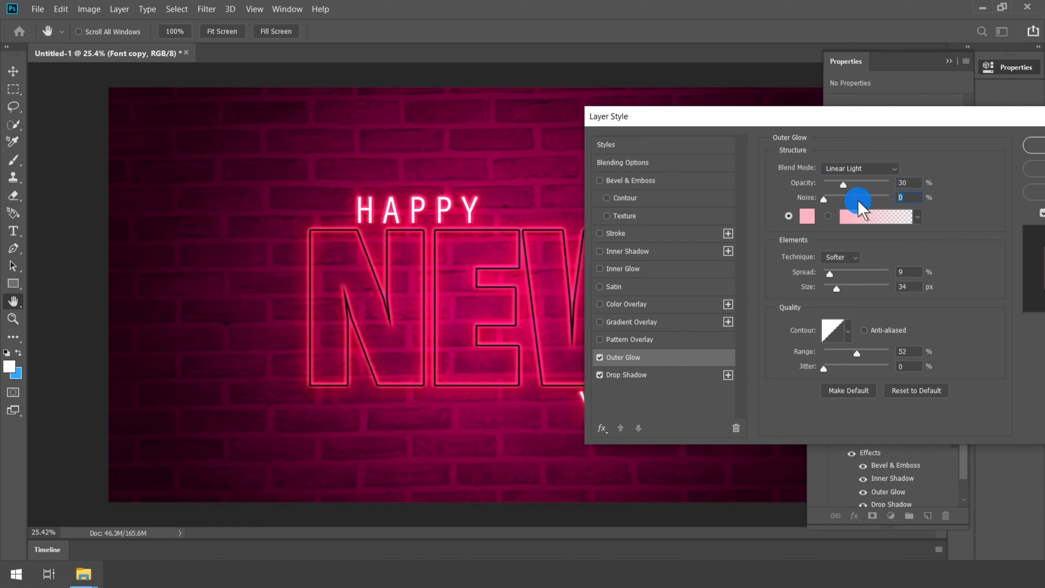
left_click(806, 216)
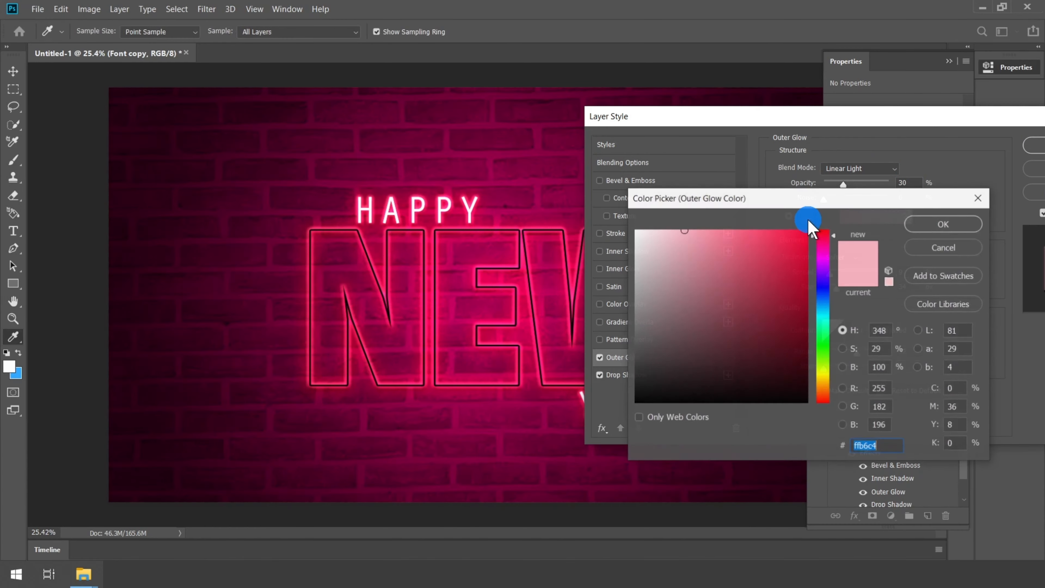
type("a")
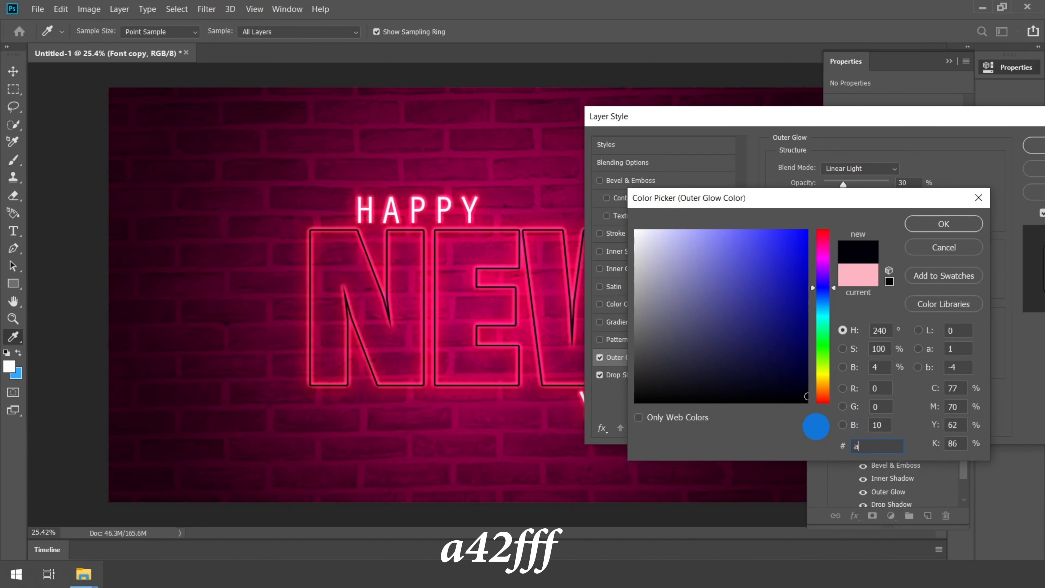
type("42fff")
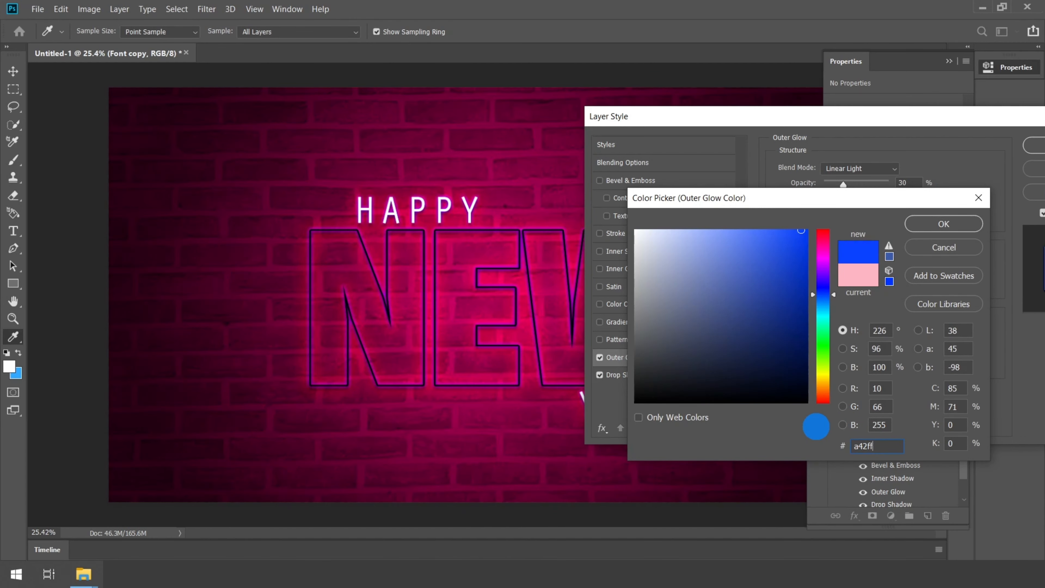
left_click(931, 229)
Step: Set the outer glow's spread to 6% and size to 14 px, keeping the range at 52% and jitter at 0%
left_click_drag(914, 273, 872, 267)
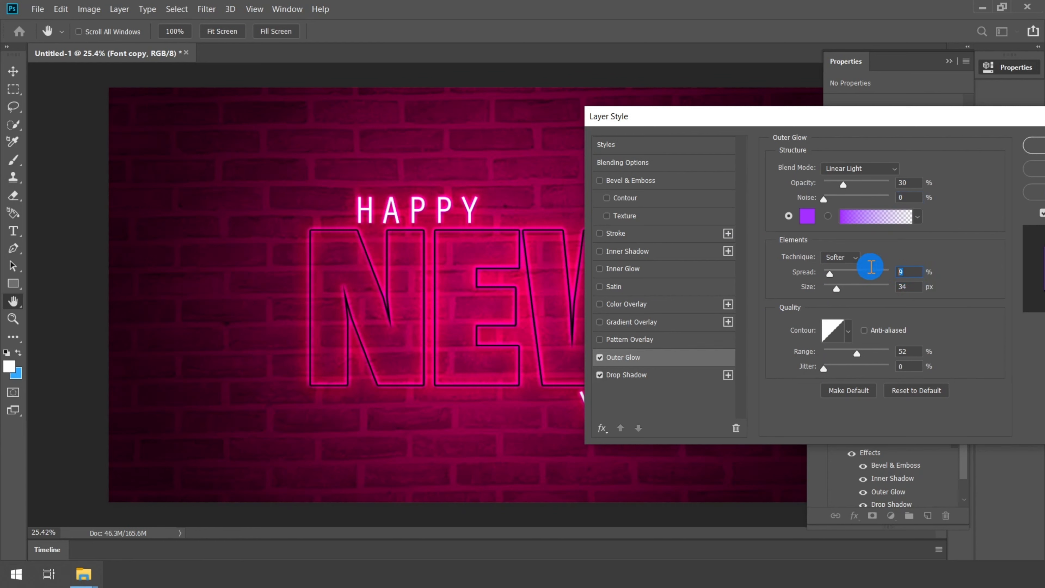
type("6")
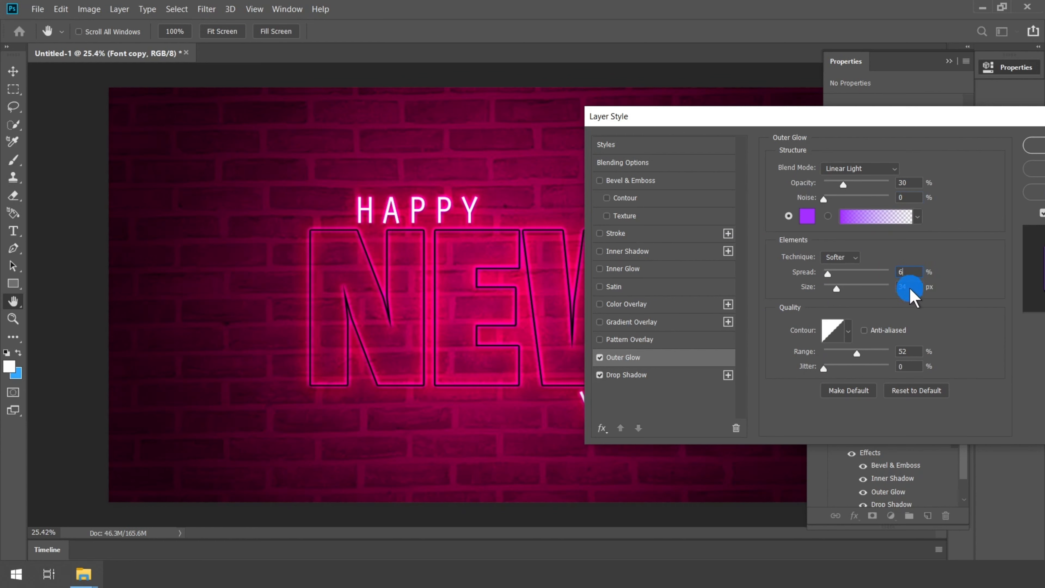
left_click_drag(911, 287, 861, 299)
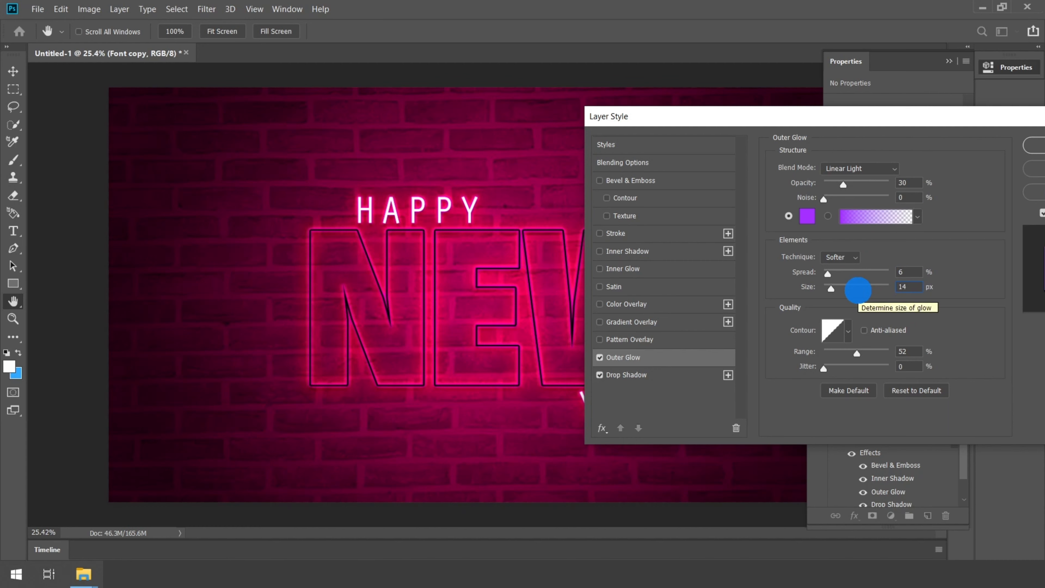
left_click(907, 351)
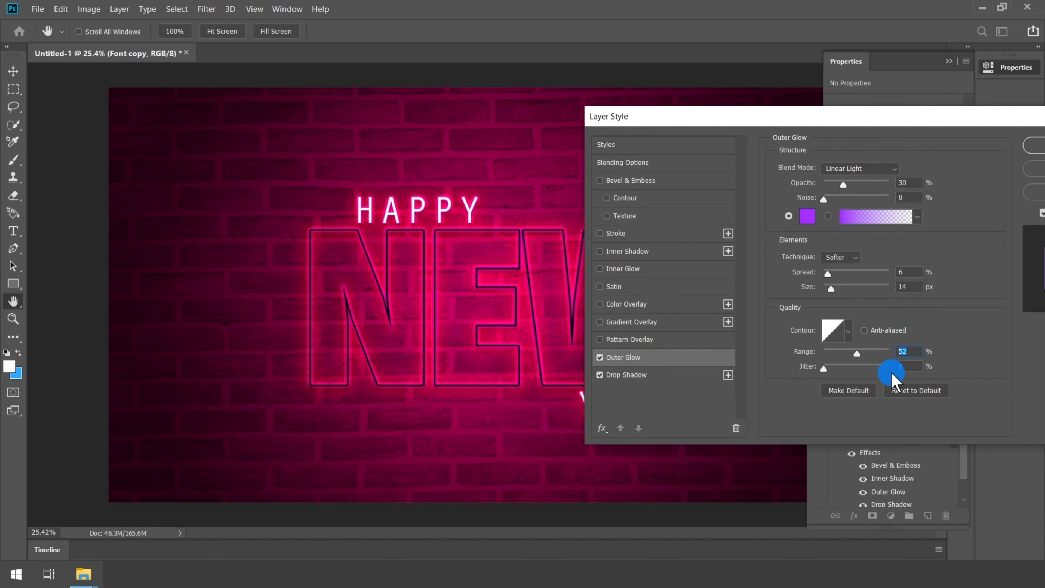
left_click(907, 367)
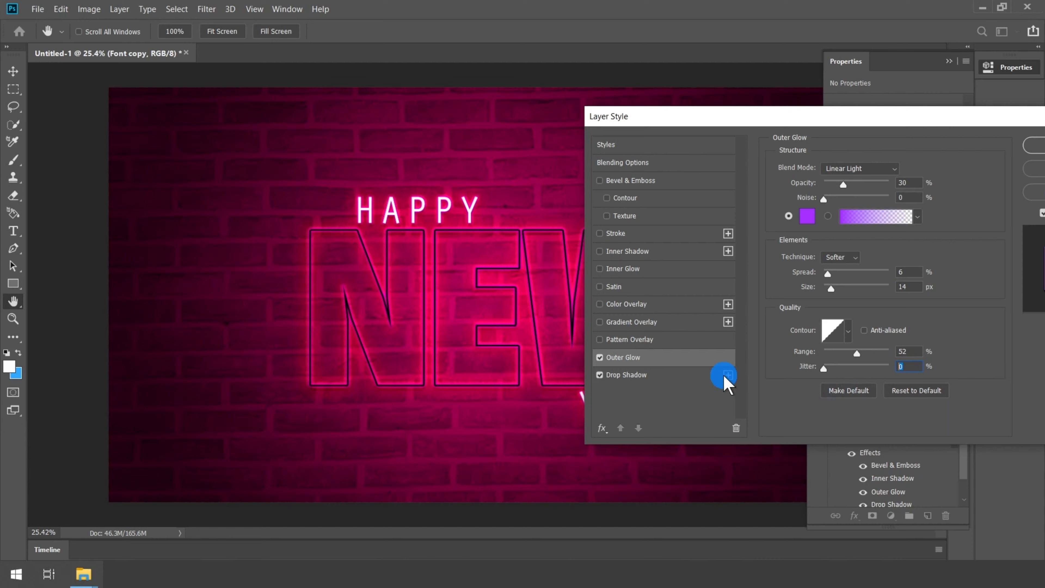
Step: Add a Color Overlay to the Font copy group with the colour fadaff
left_click(636, 307)
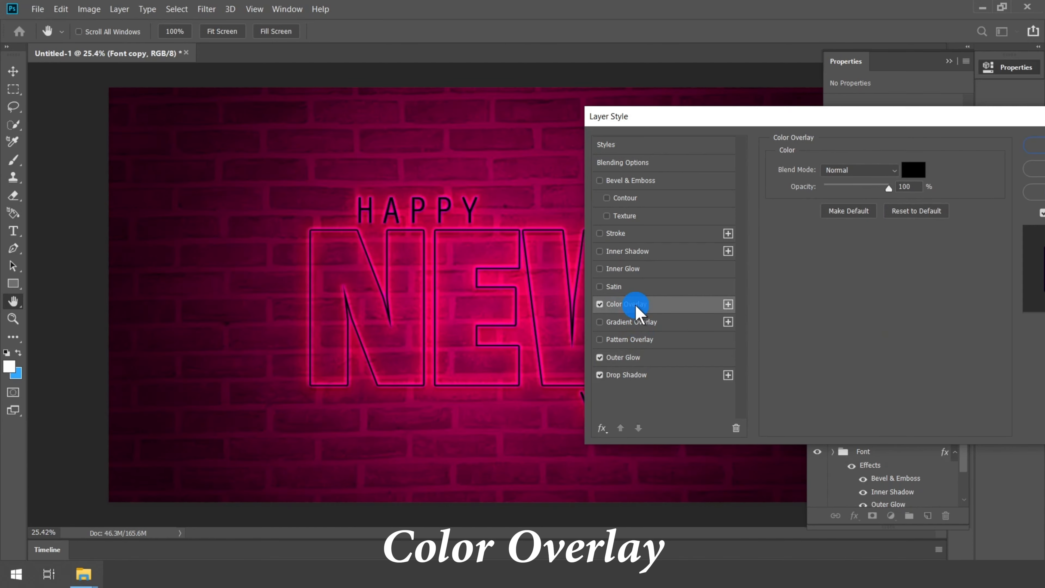
left_click(913, 176)
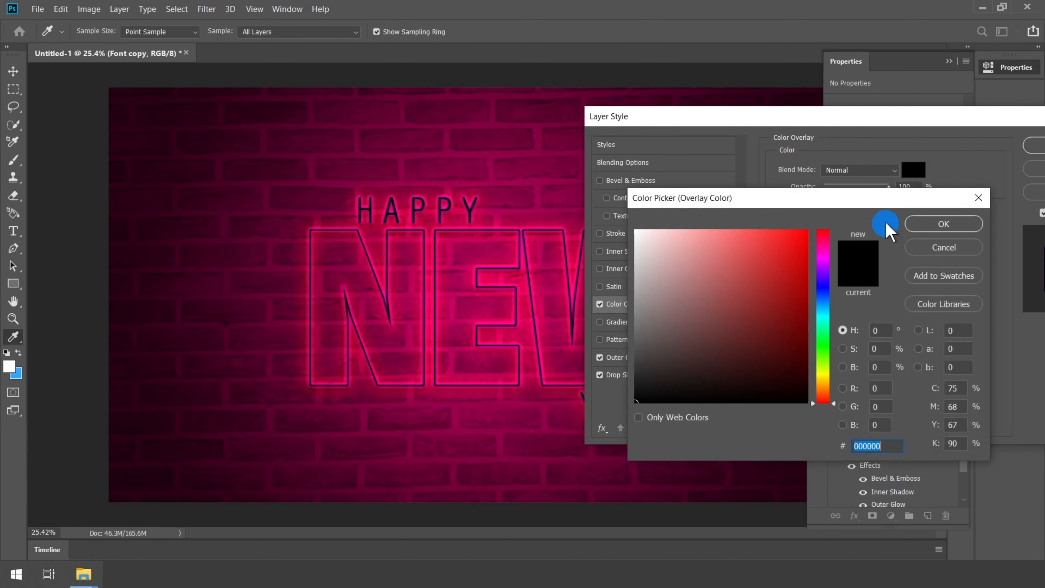
left_click(883, 444)
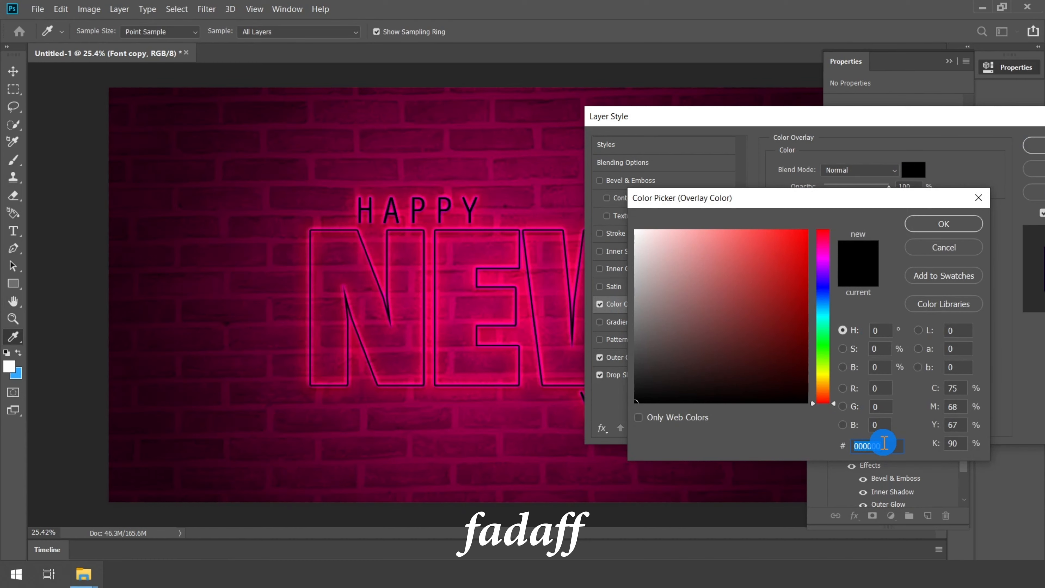
type("fada")
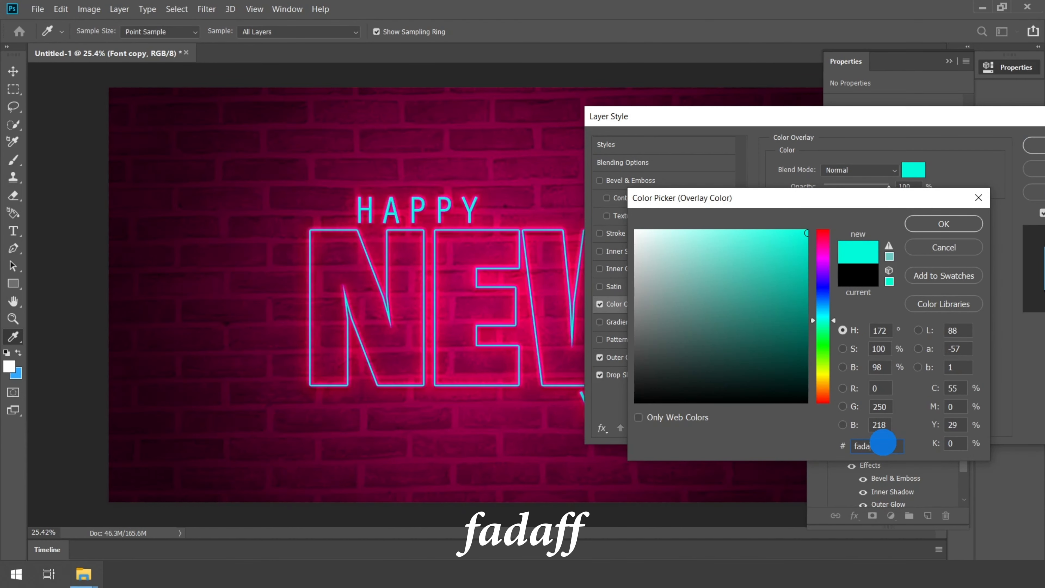
type("ff")
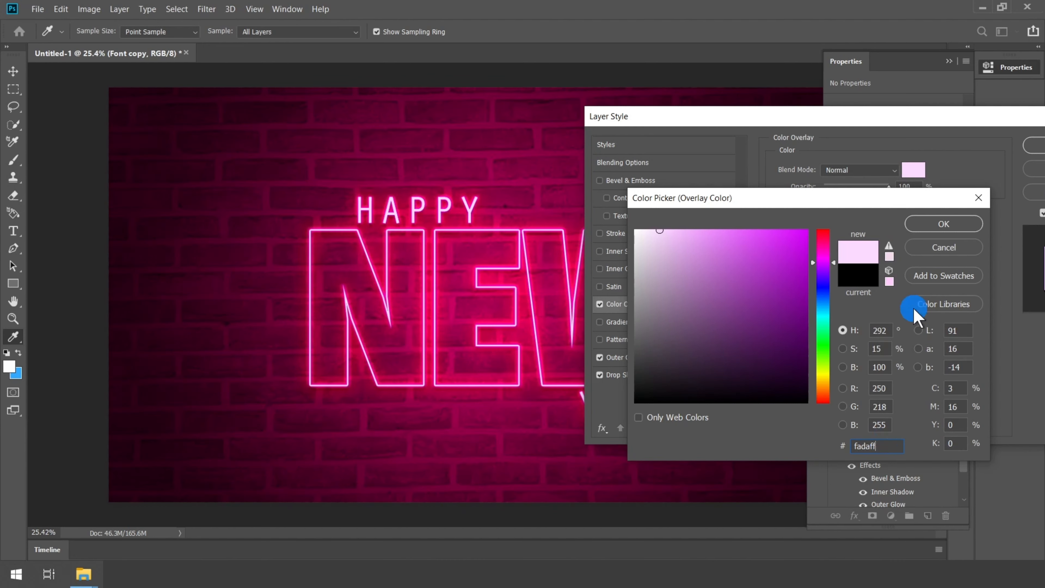
left_click(943, 223)
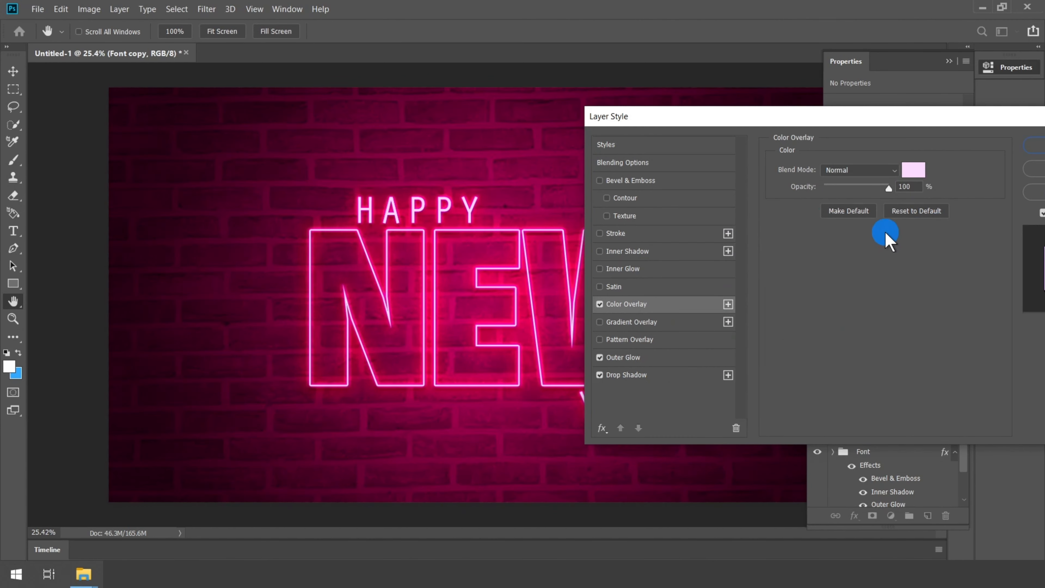
Step: Add a Bevel & Emboss to the Font copy group with the Inner Bevel style and 140% depth
left_click(633, 182)
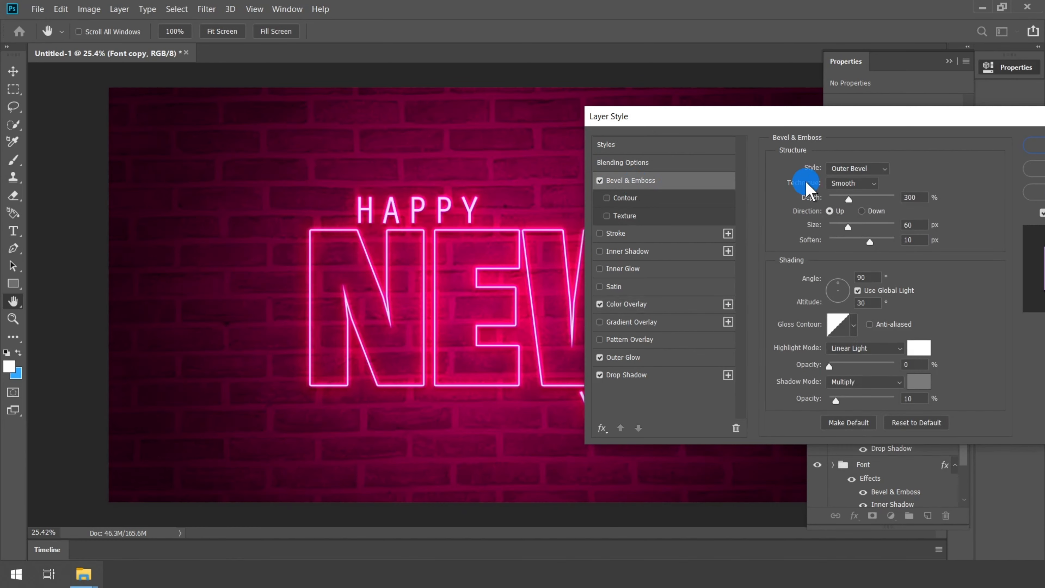
left_click(856, 168)
left_click(851, 192)
left_click(908, 198)
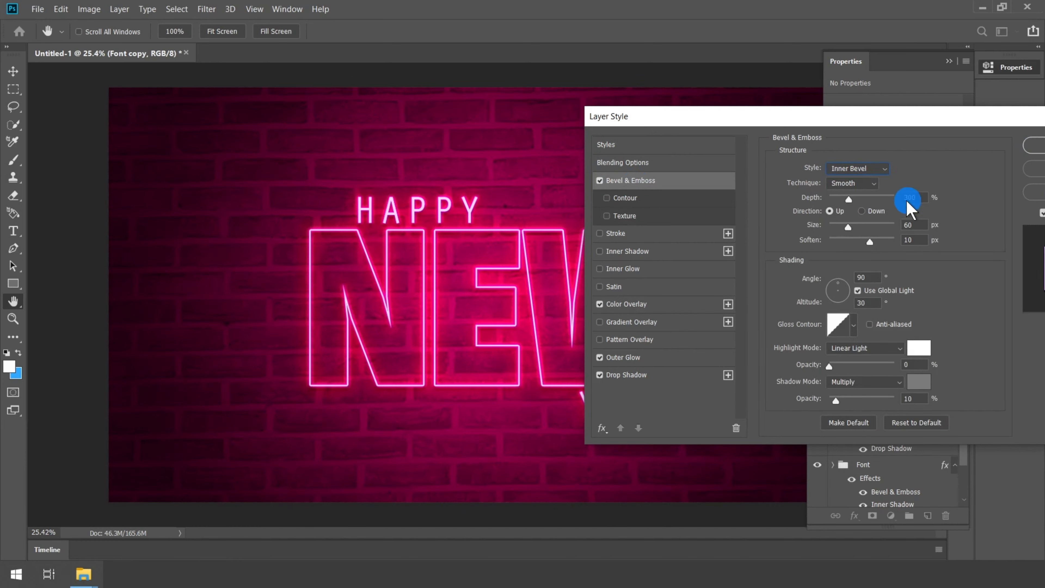
type("14")
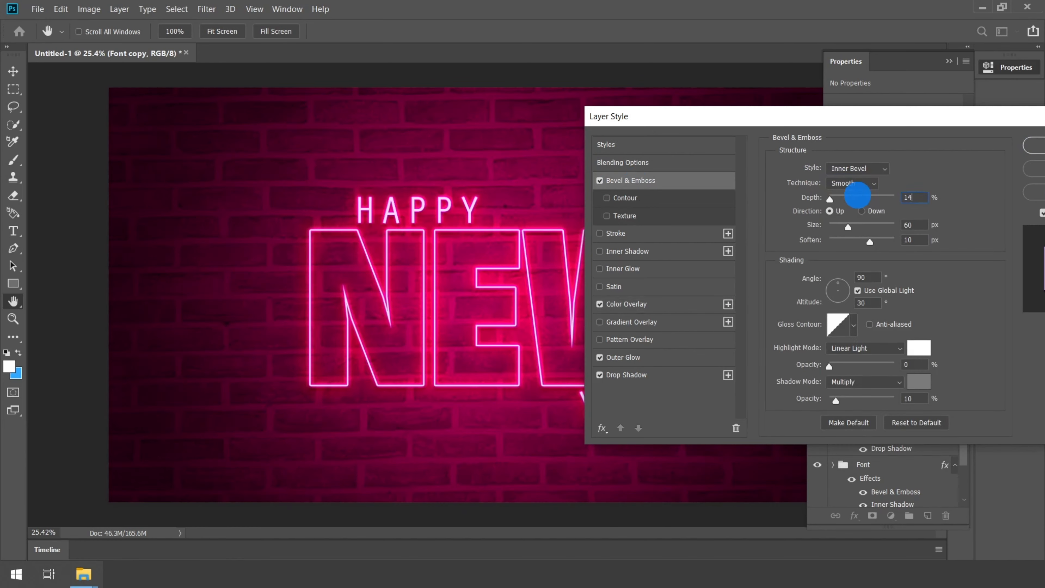
type("0")
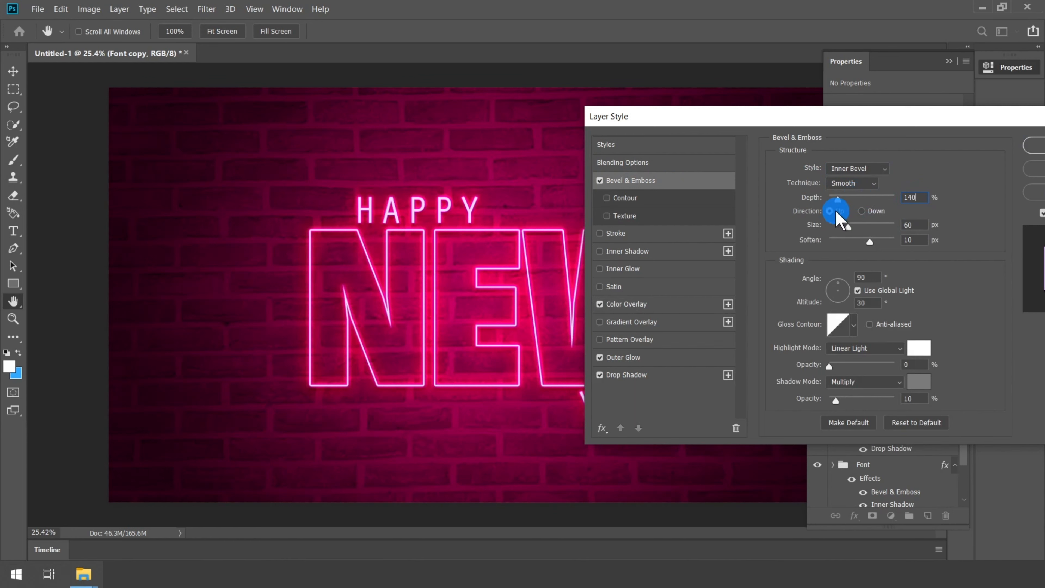
Step: Set the bevel's size and soften values to 0 px
double_click(913, 225)
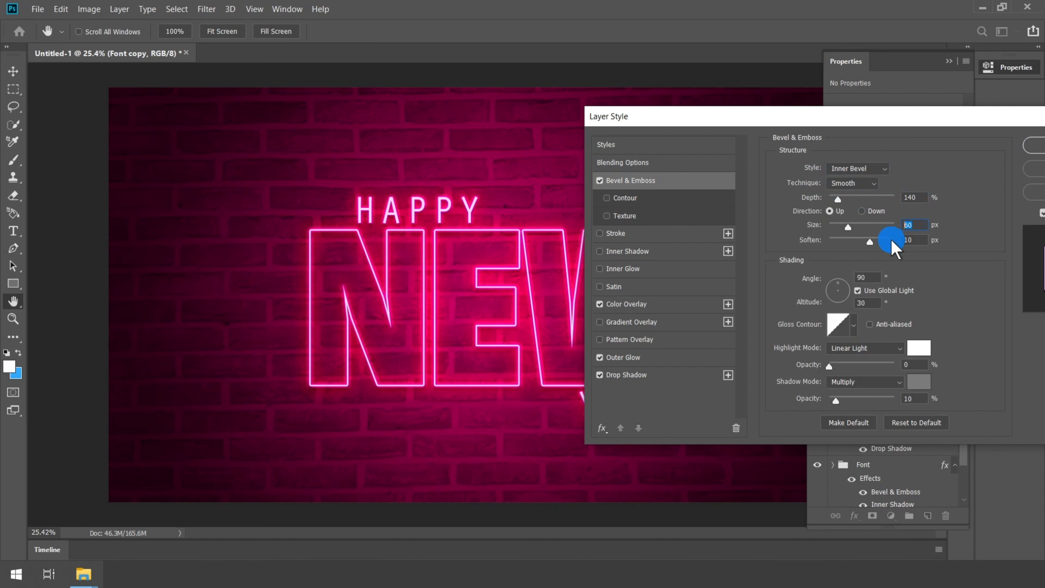
type("0")
key("Tab")
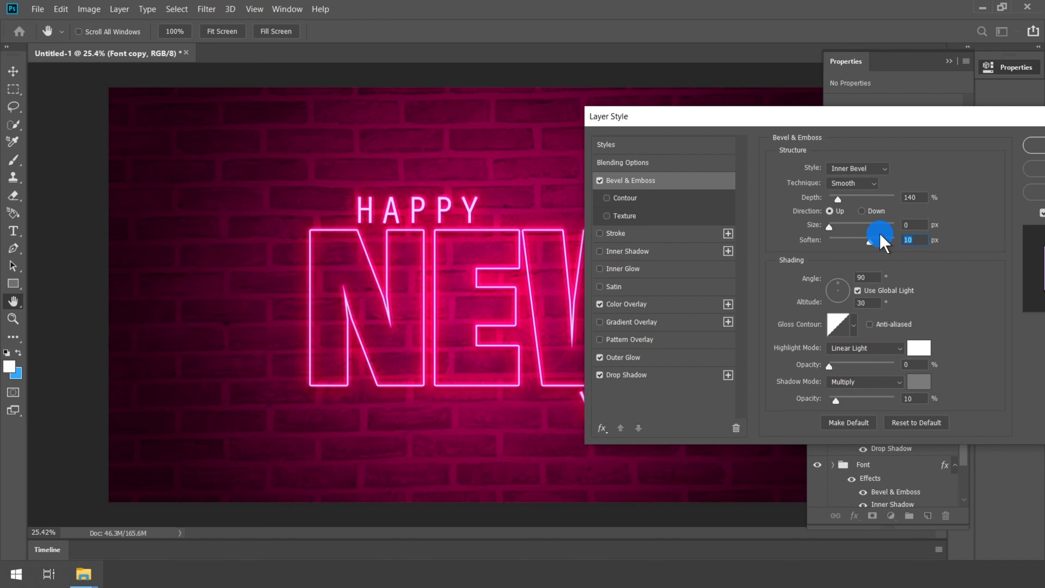
Step: Set the bevel's highlight to Linear Light mode at 79% opacity, keeping its colour white
left_click(882, 349)
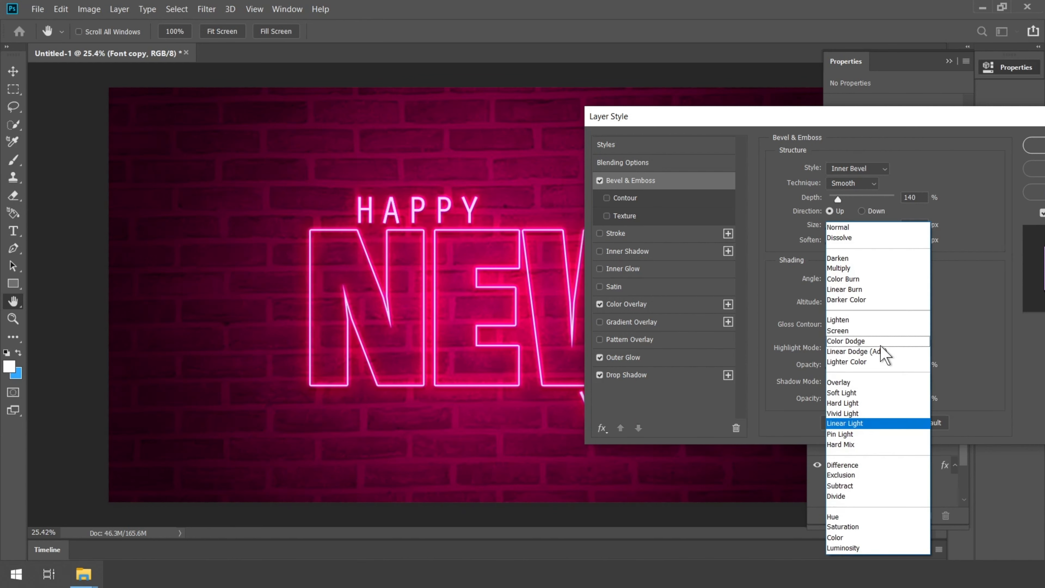
left_click(844, 422)
mouse_move(868, 365)
left_mouse_down()
mouse_move(835, 370)
mouse_move(875, 377)
left_mouse_up()
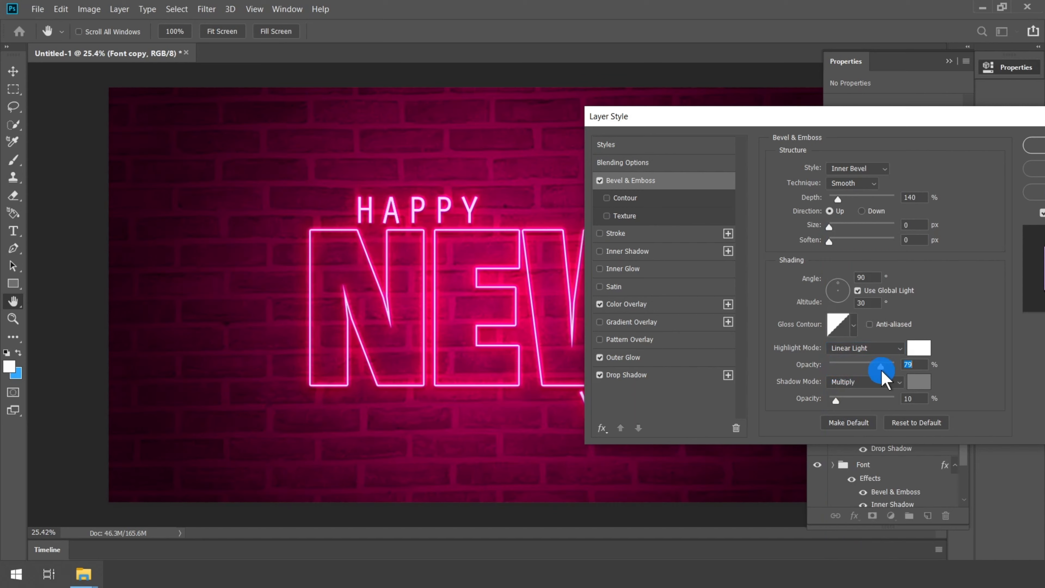
left_click(918, 347)
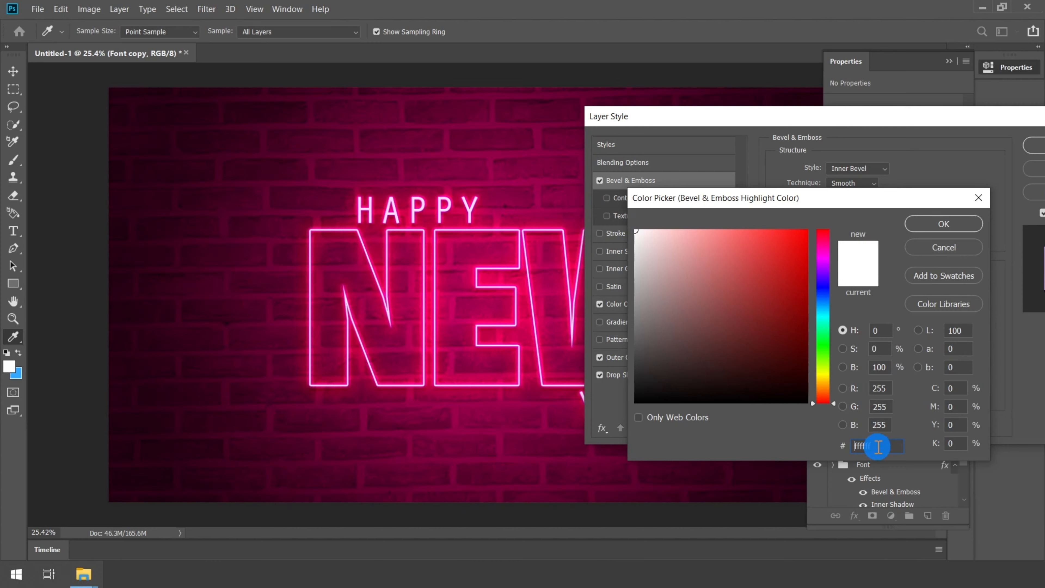
left_click(943, 224)
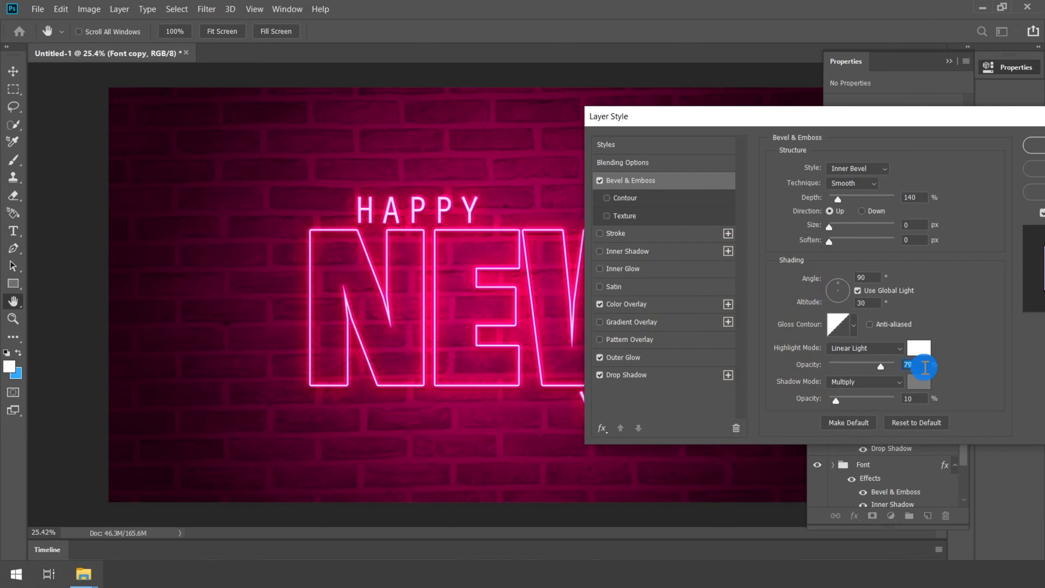
Step: Set the bevel's shadow to Linear Light mode with the colour 522972 and 35% opacity
left_click(885, 382)
left_click(871, 423)
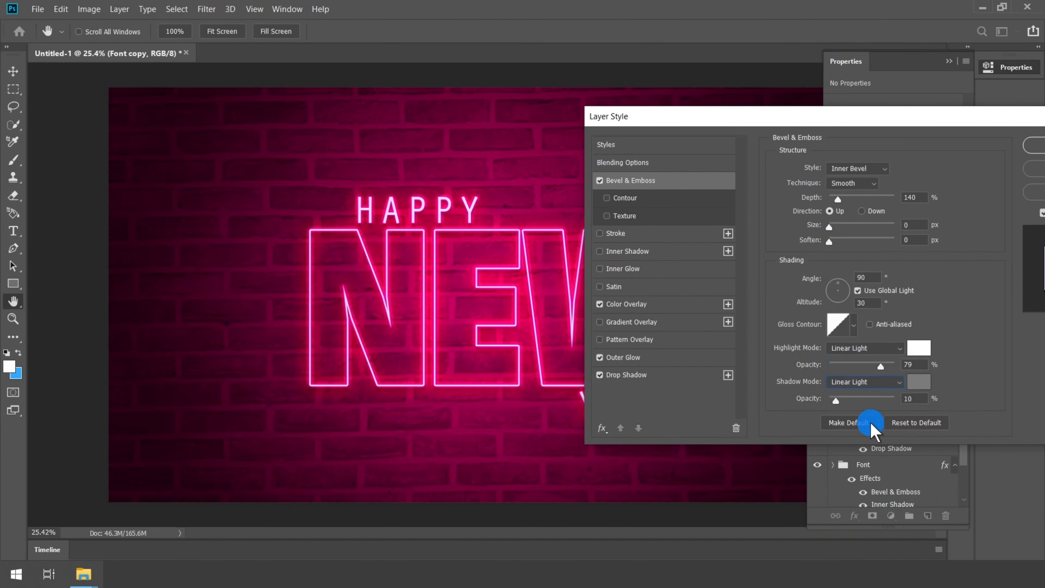
left_click(919, 382)
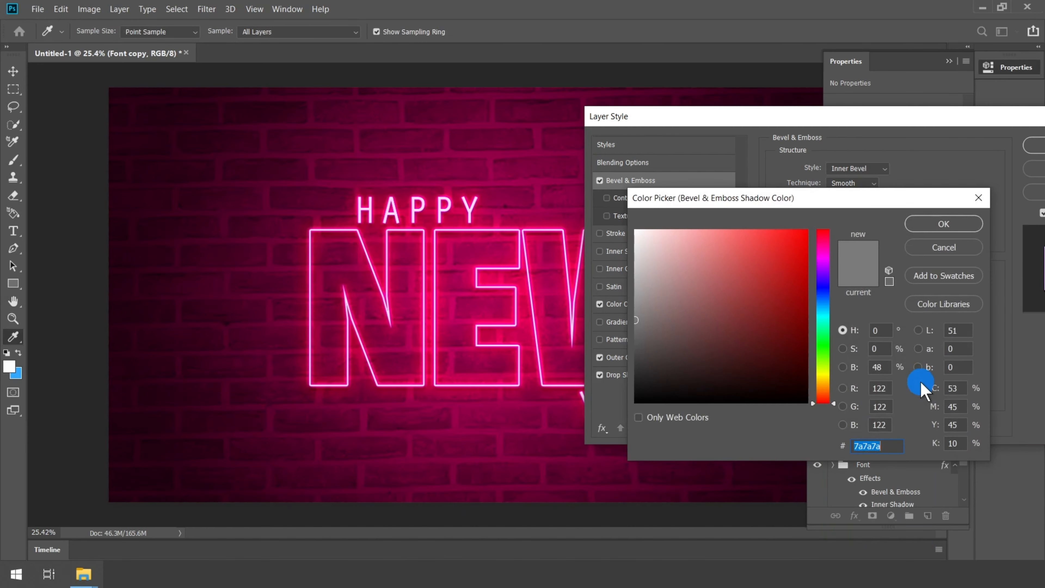
type("522")
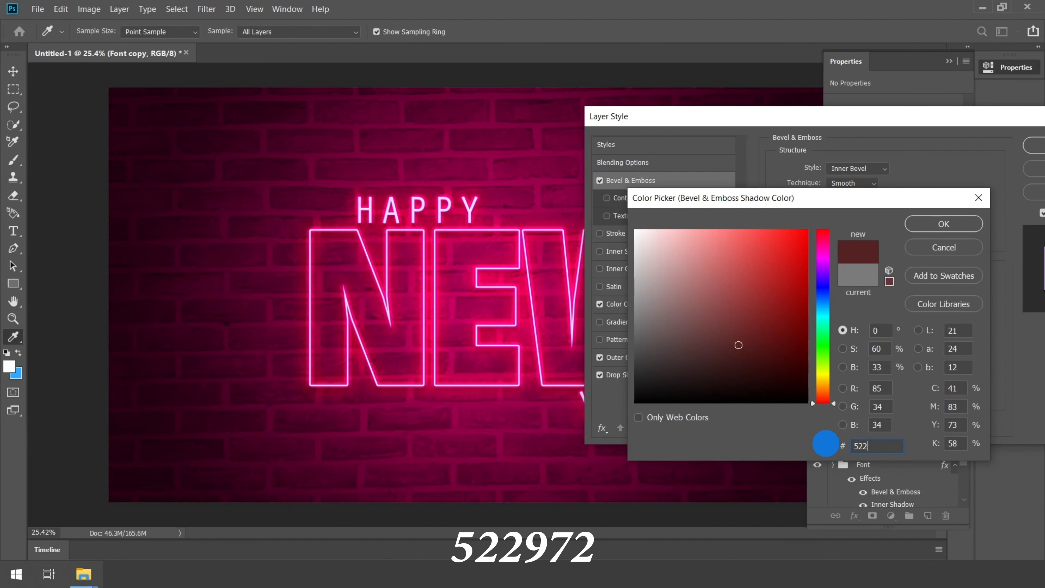
type("97")
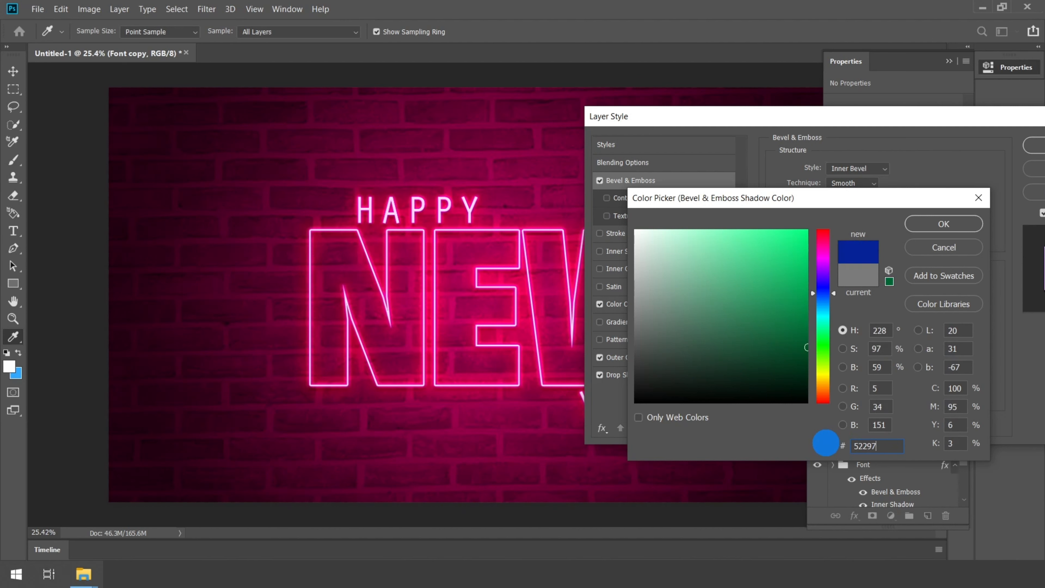
type("2")
key("Tab")
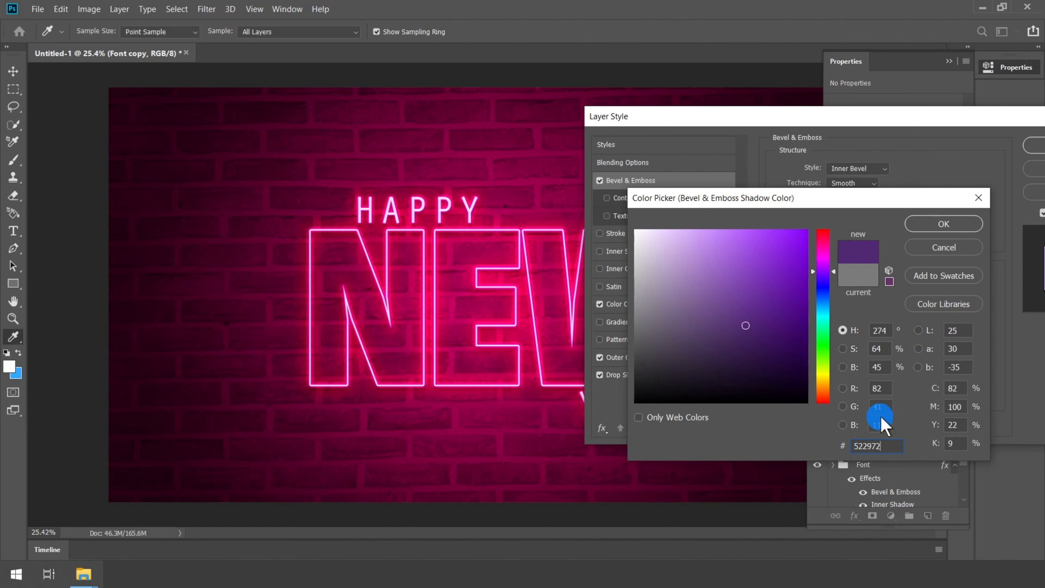
key("Tab")
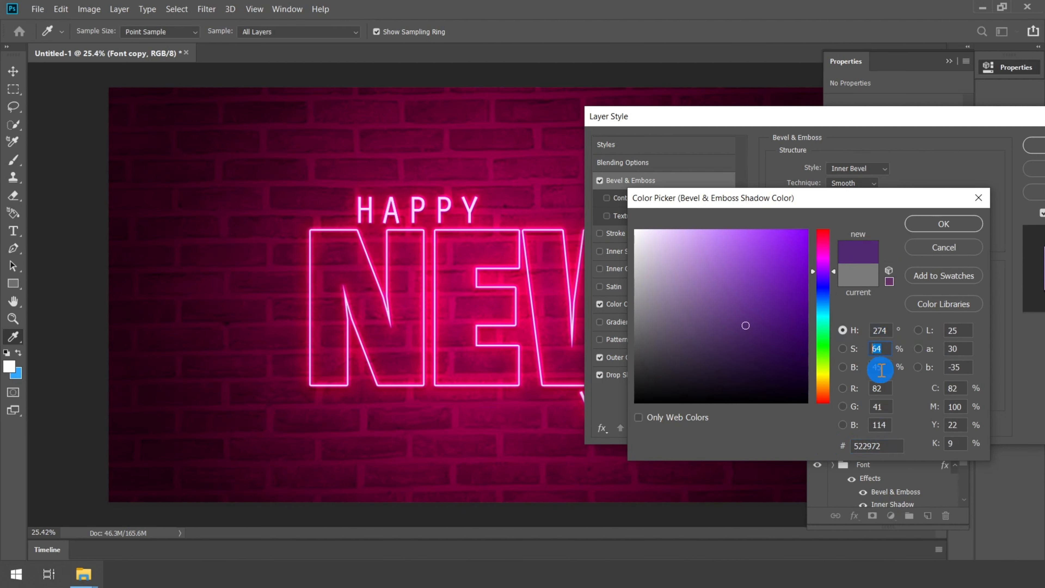
key("Tab")
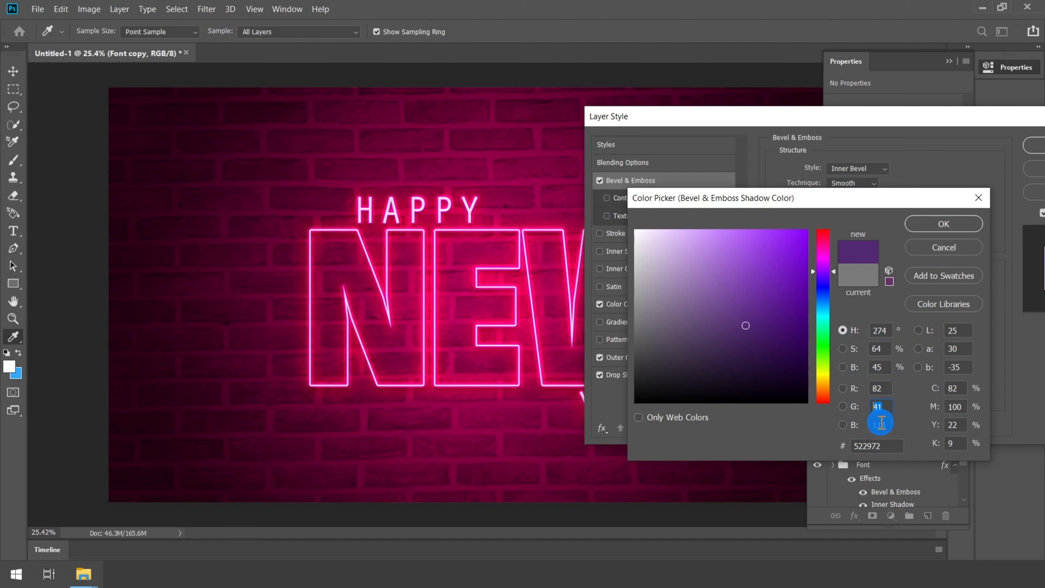
key("Tab")
left_click(940, 228)
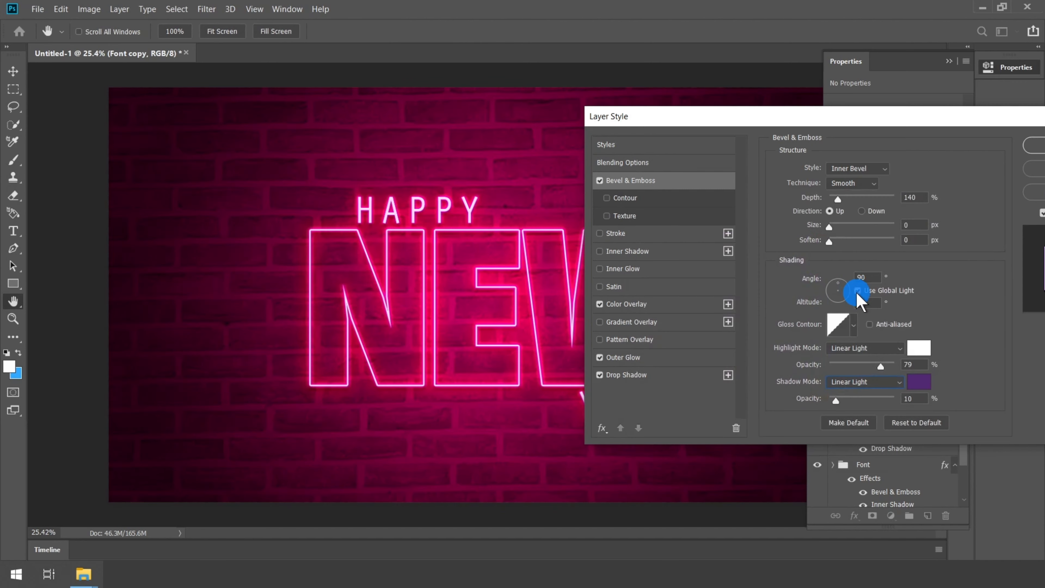
left_click_drag(836, 399, 845, 399)
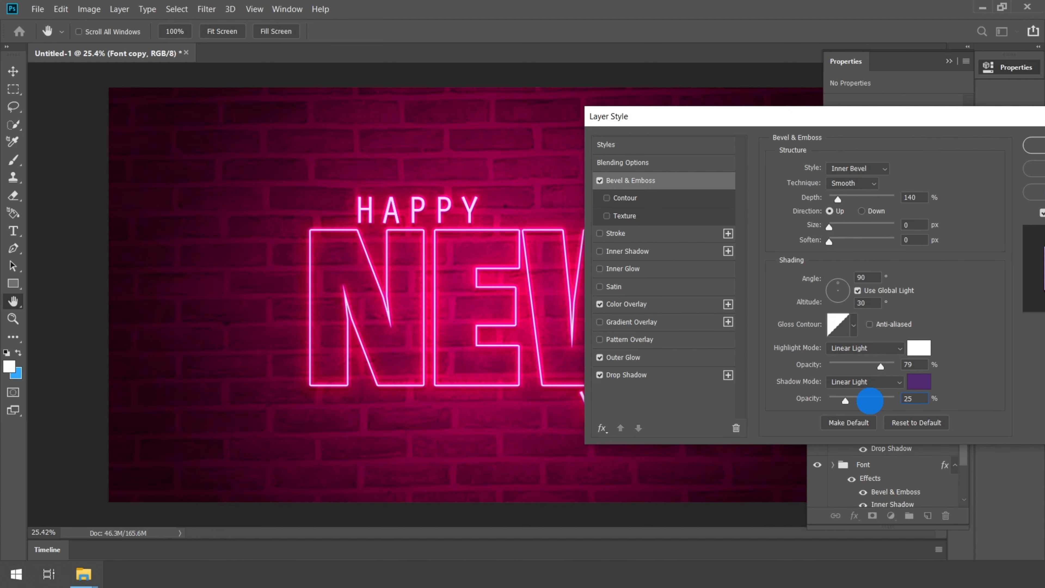
double_click(914, 398)
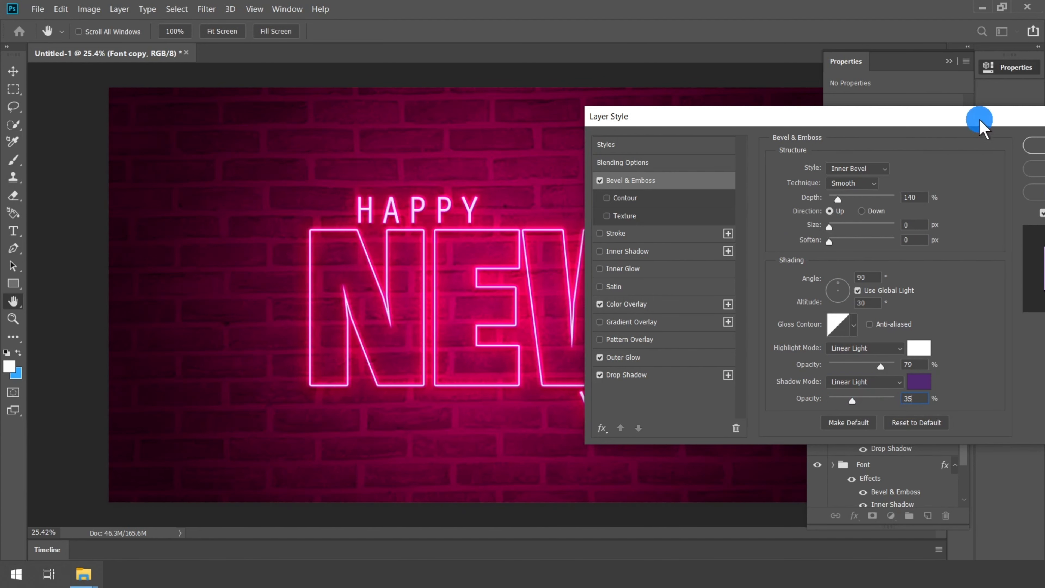
Step: Apply the layer style to the Font copy group and inspect the neon lettering up close
left_click_drag(982, 121, 905, 124)
left_click(983, 151)
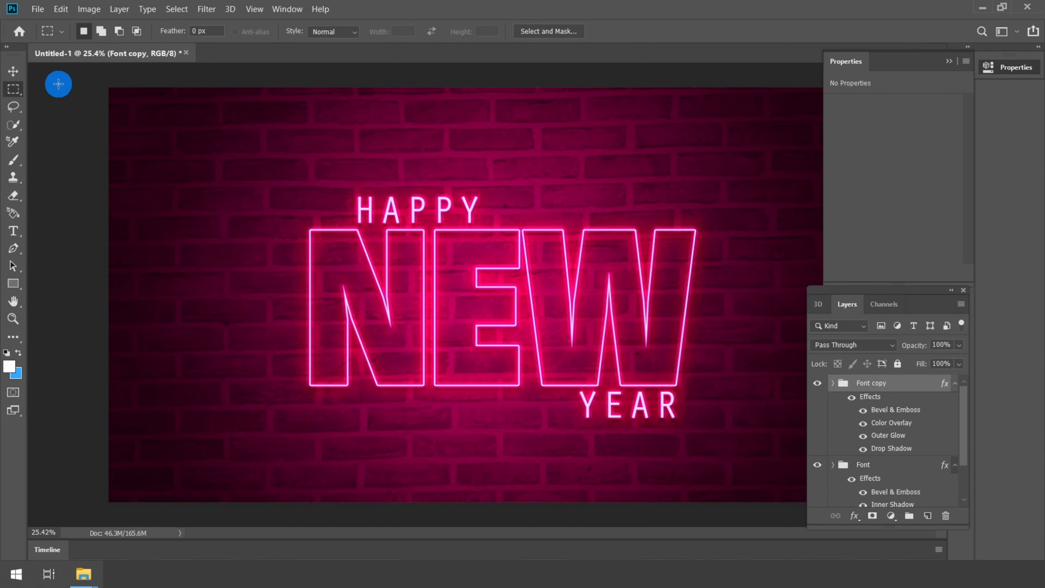
scroll(574, 287, "up", 3)
scroll(594, 285, "down", 1)
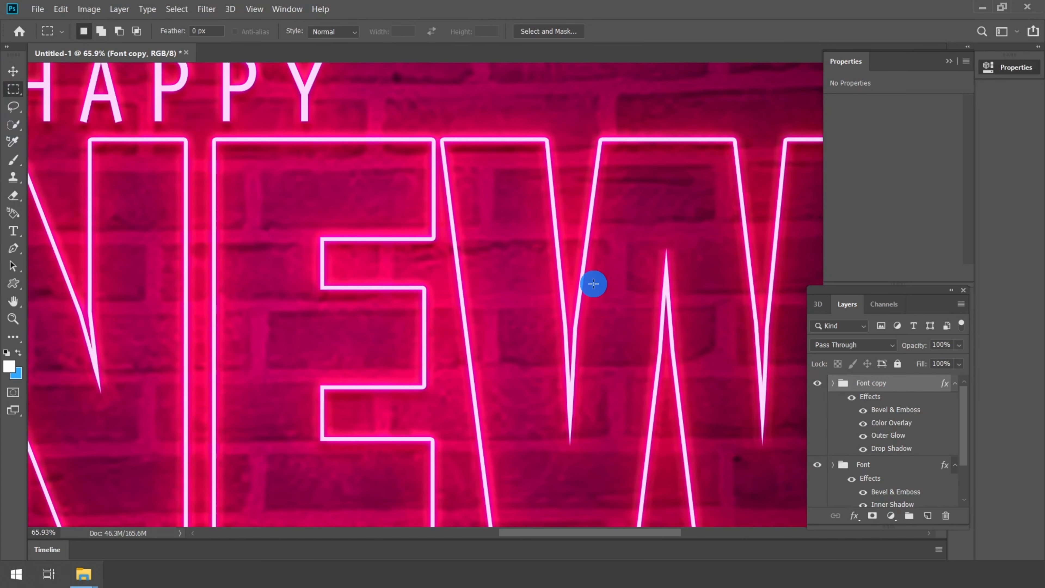
scroll(560, 259, "down", 3)
scroll(649, 272, "down", 1)
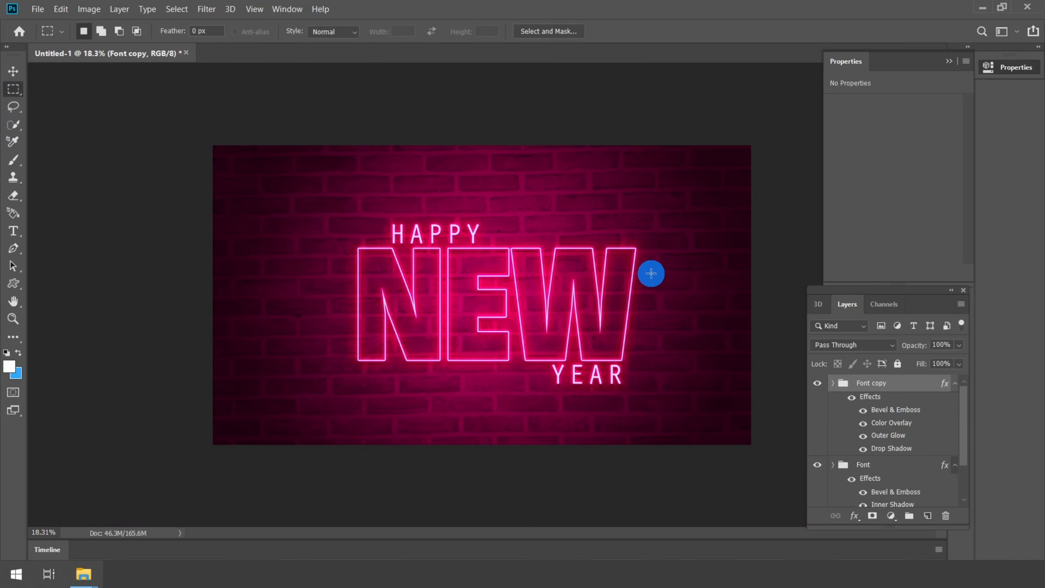
scroll(666, 259, "up", 1)
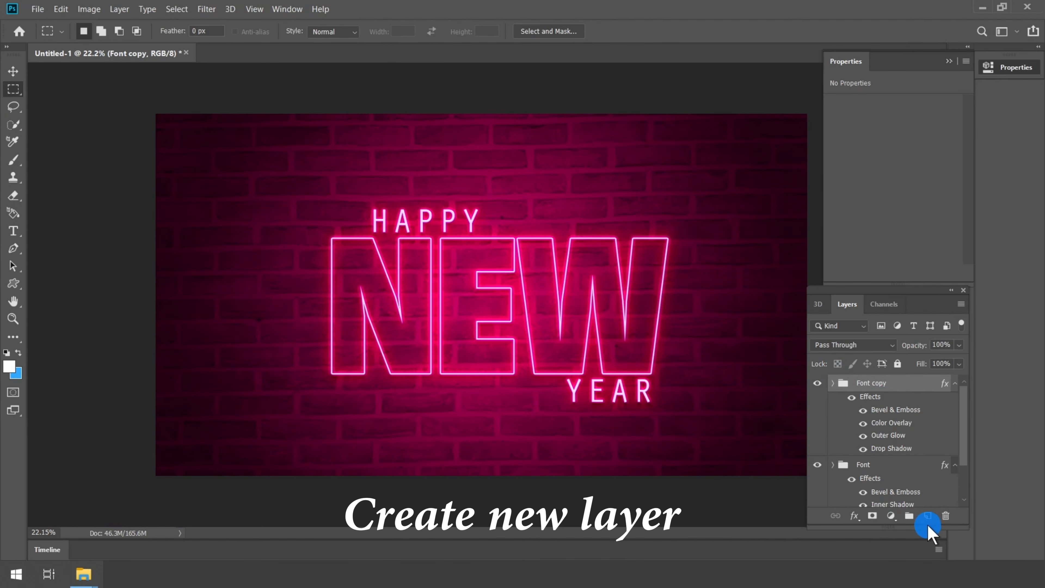
Step: Create a new layer above Font copy and set the Custom Shape tool to a solid white fill
left_click(928, 517)
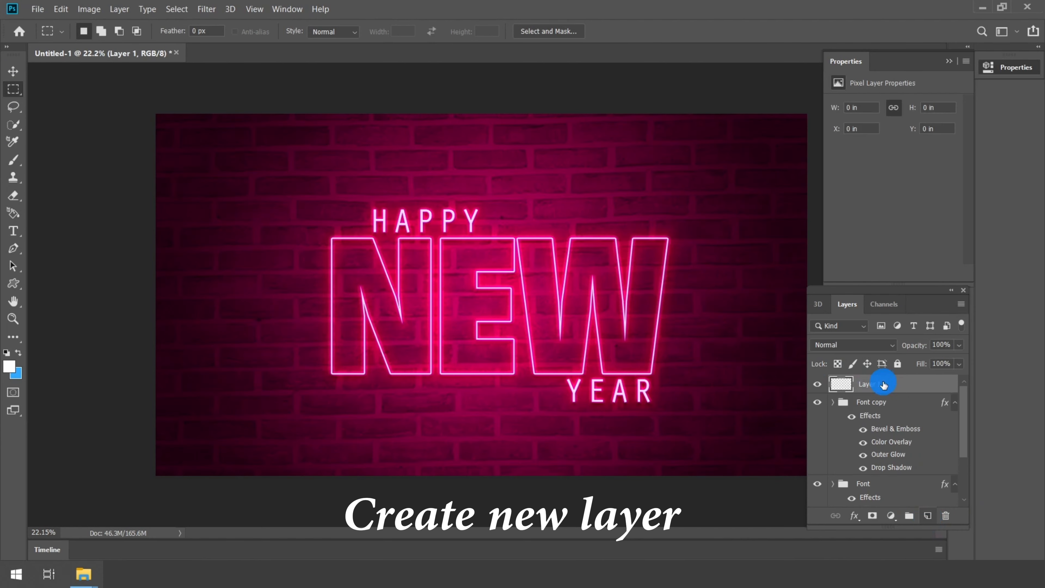
left_click(13, 284)
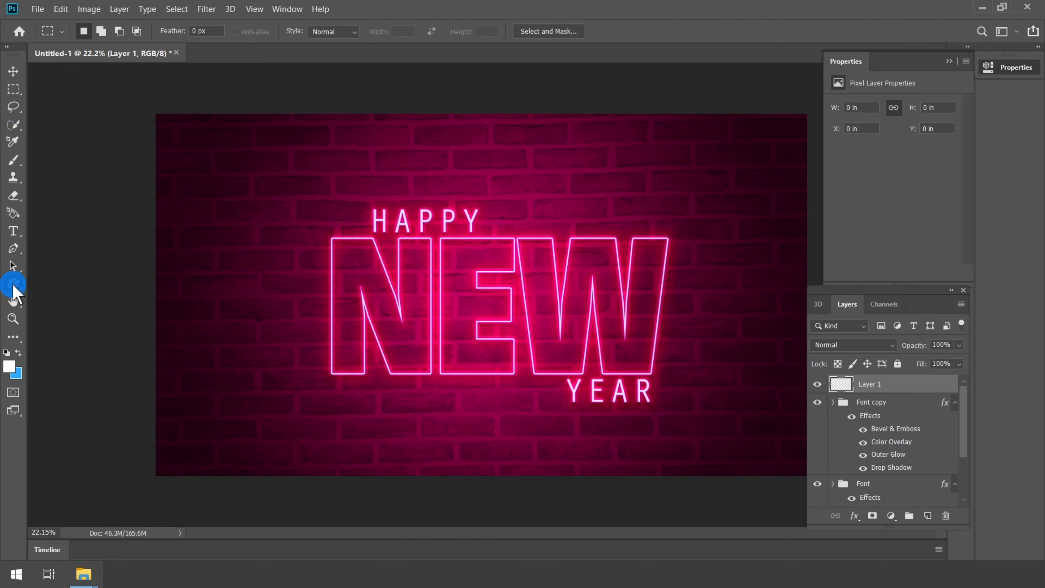
right_click(13, 284)
left_click(81, 345)
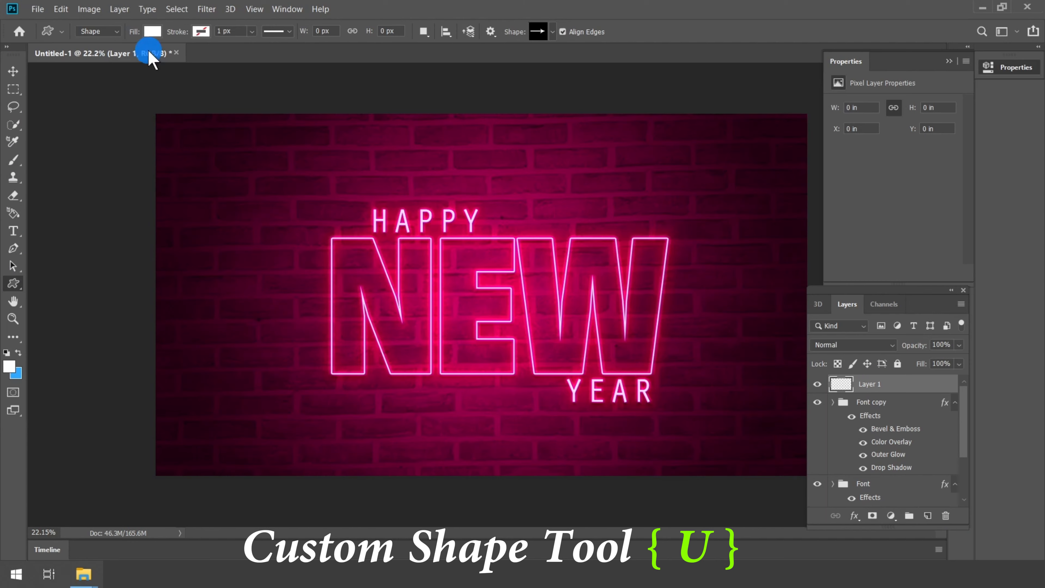
left_click(151, 33)
left_click(119, 58)
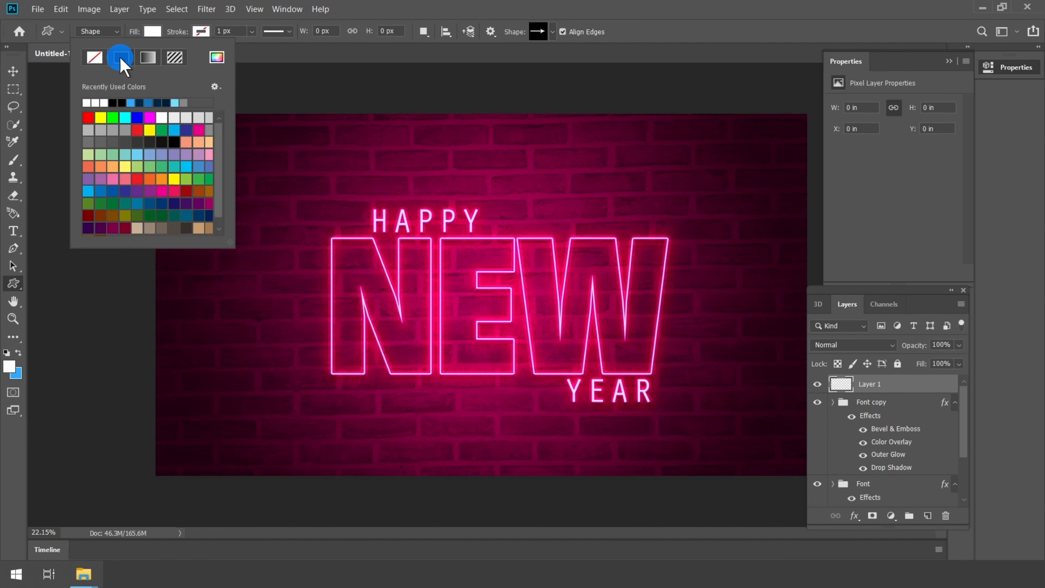
Step: Draw a Heart Card shape about 296 × 258 px above the N, just left of the word HAPPY
left_click(551, 33)
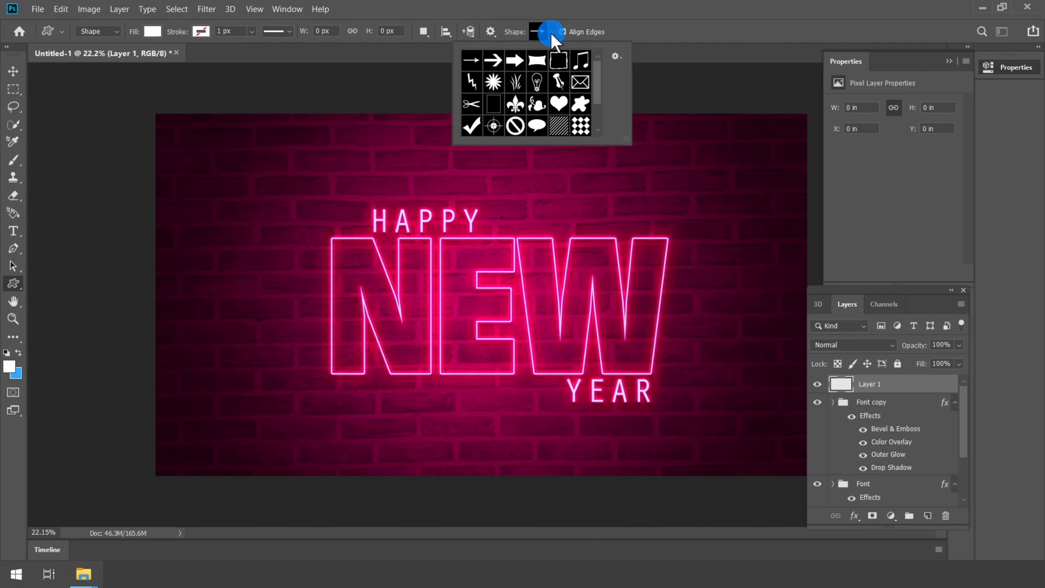
left_click(557, 105)
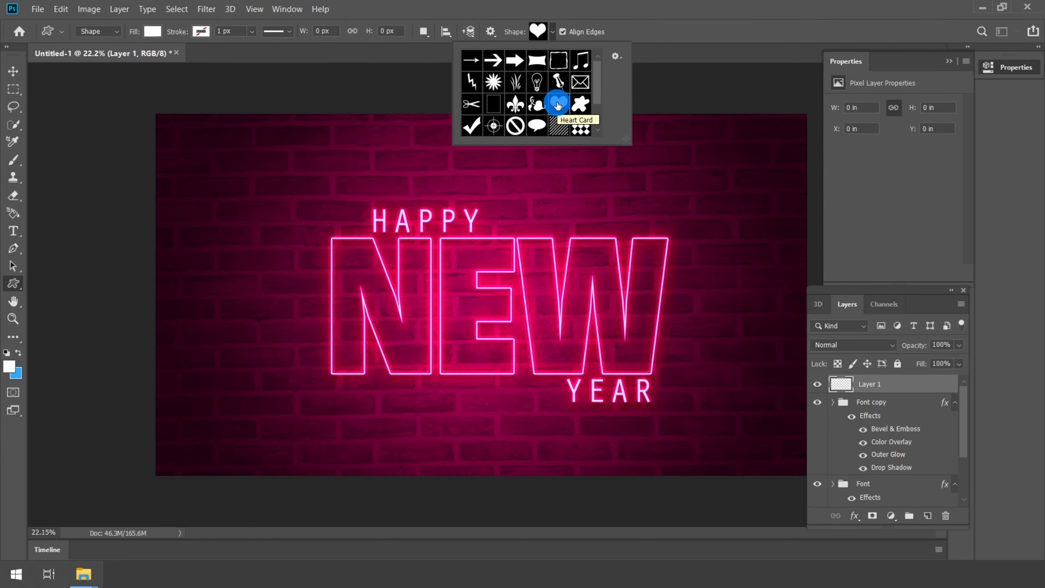
double_click(557, 104)
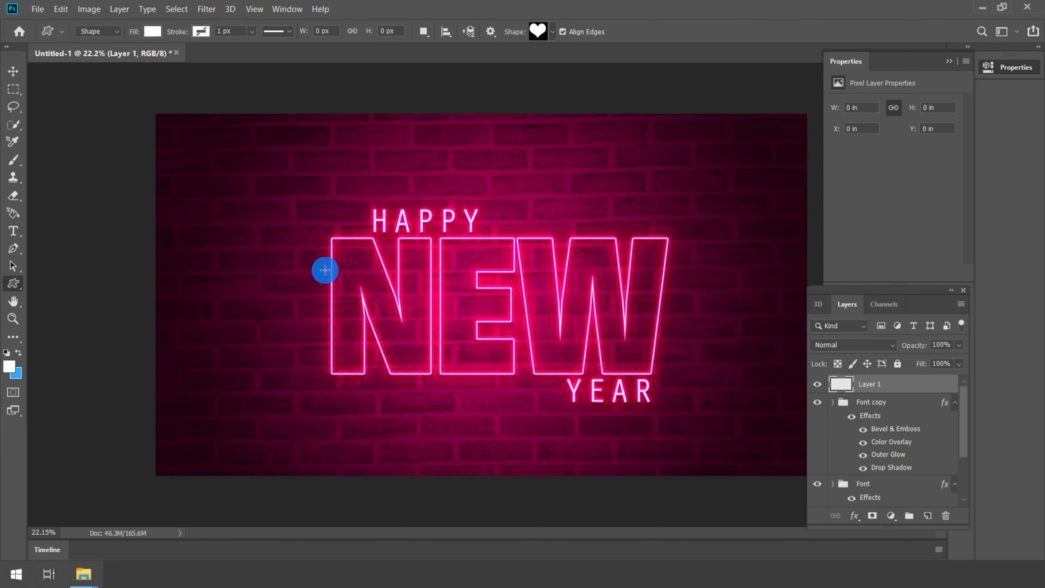
key("ctrl+plus")
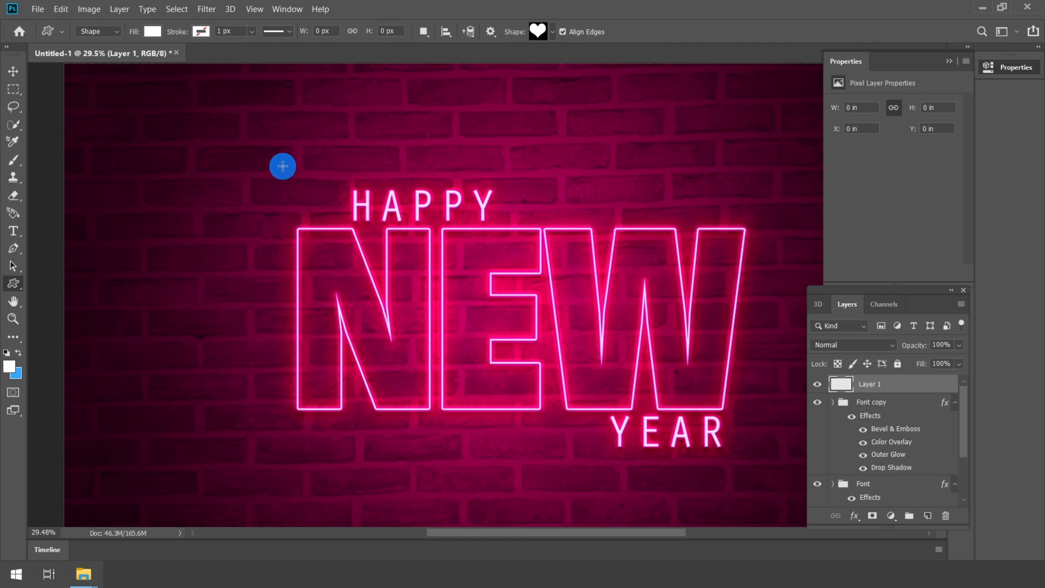
left_click_drag(274, 156, 317, 203)
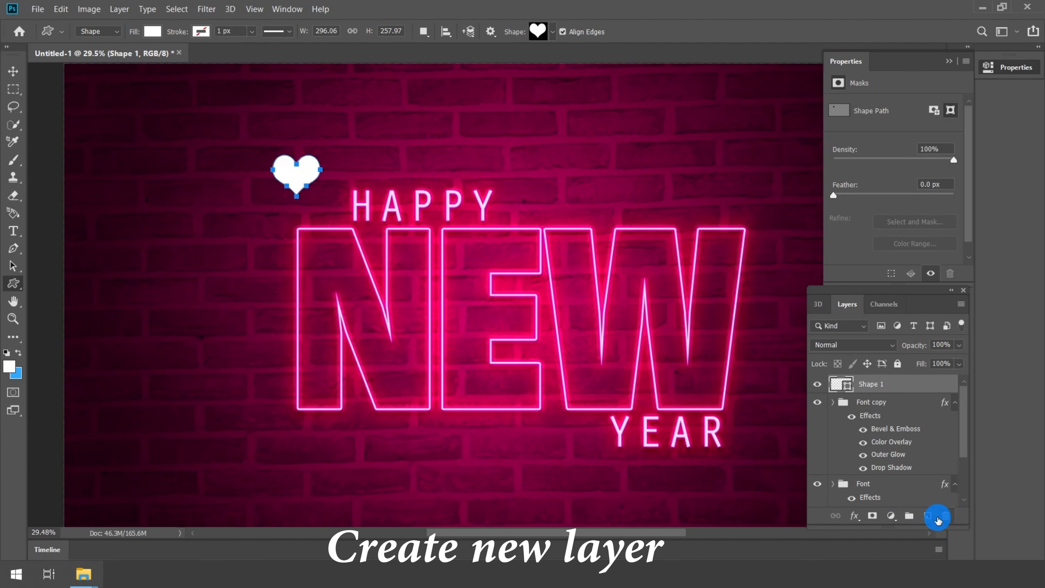
Step: On a new layer, draw a second heart about 167 × 145 px below NEW, left of the word YEAR
left_click(928, 516)
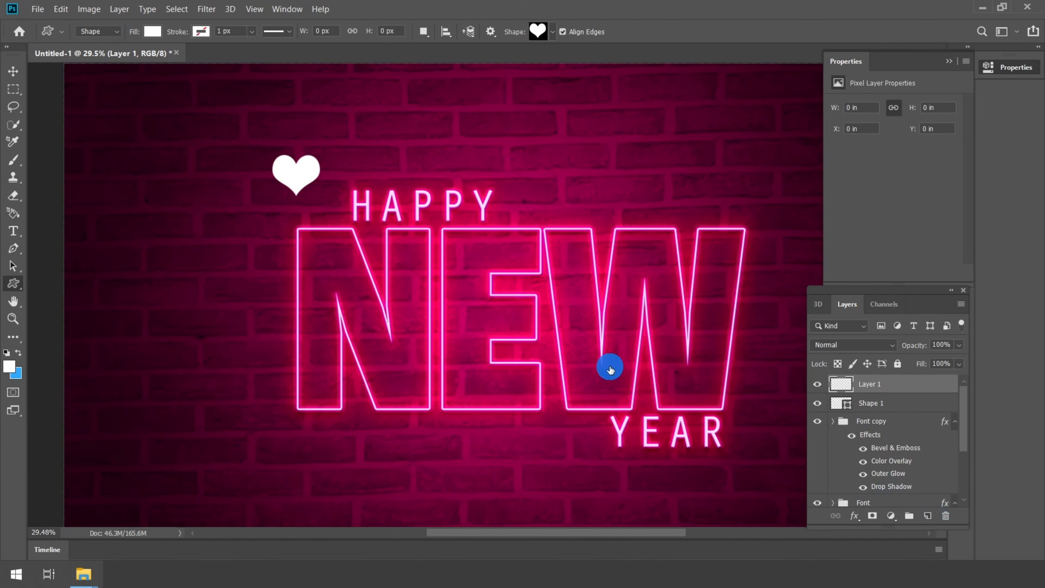
left_click(538, 32)
left_click(559, 103)
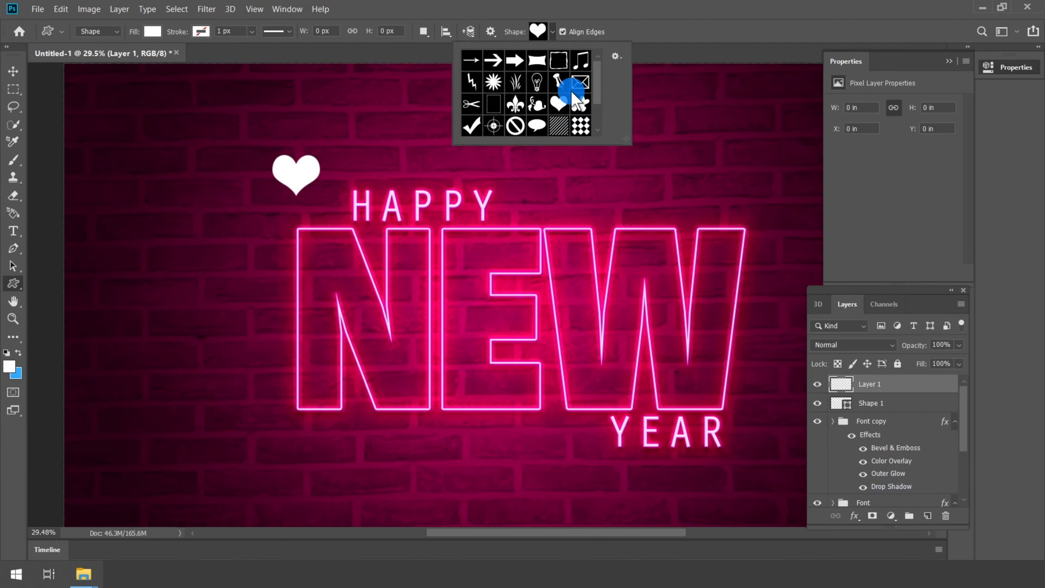
left_click(433, 145)
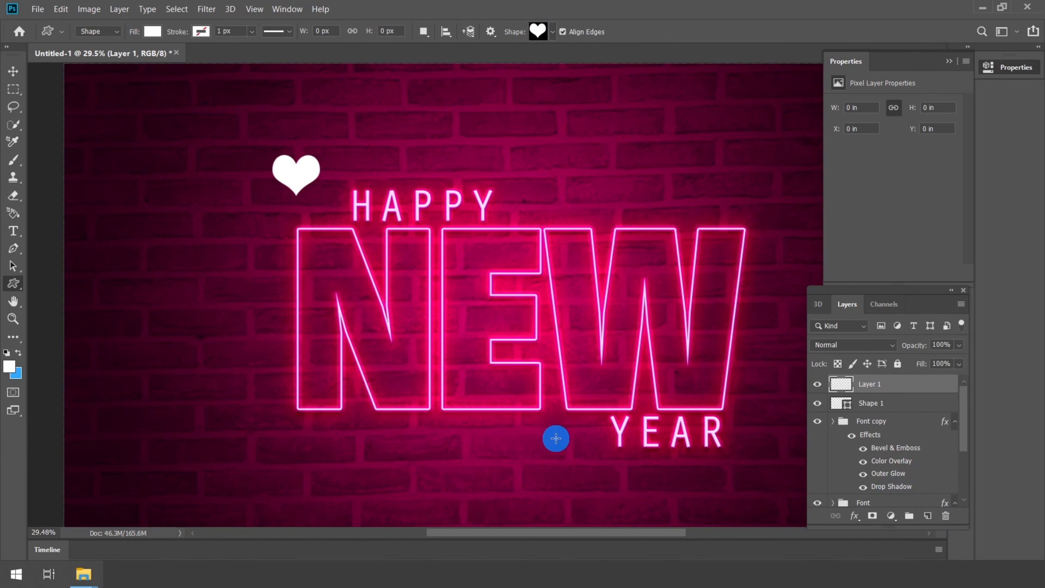
left_click_drag(550, 432, 571, 451)
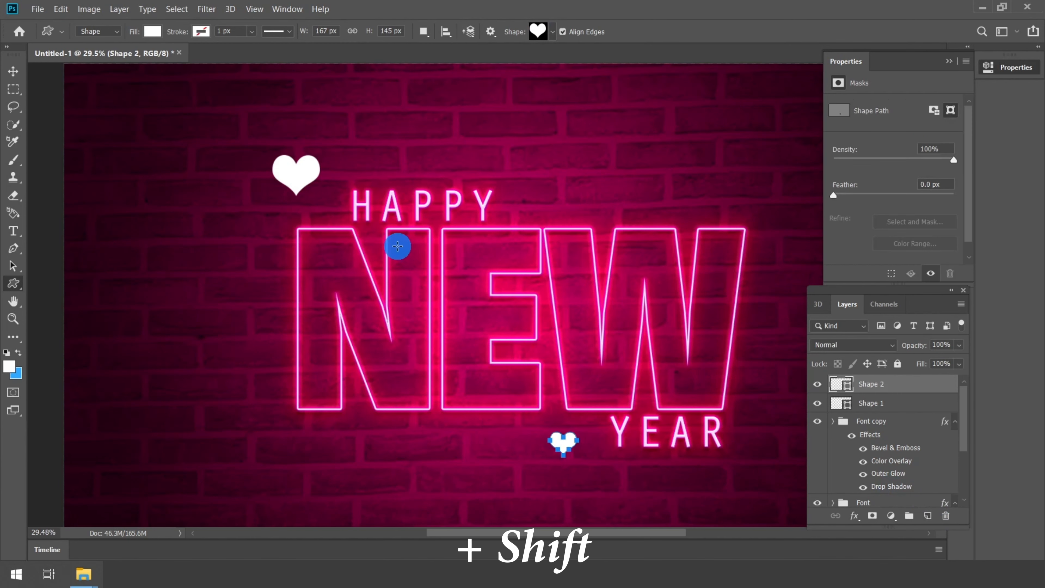
scroll(392, 242, "down", 2)
scroll(588, 401, "up", 1)
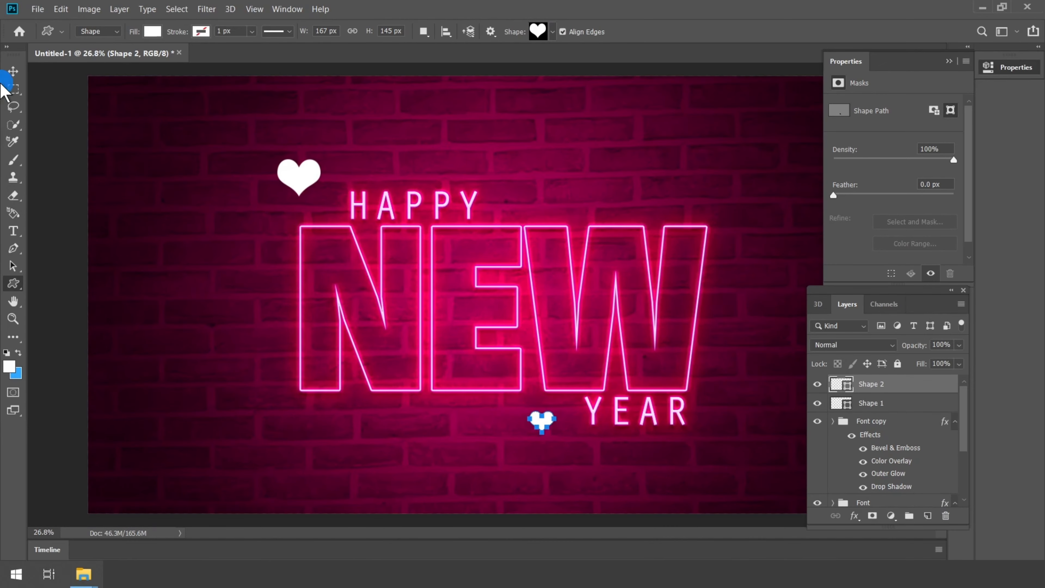
left_click(13, 90)
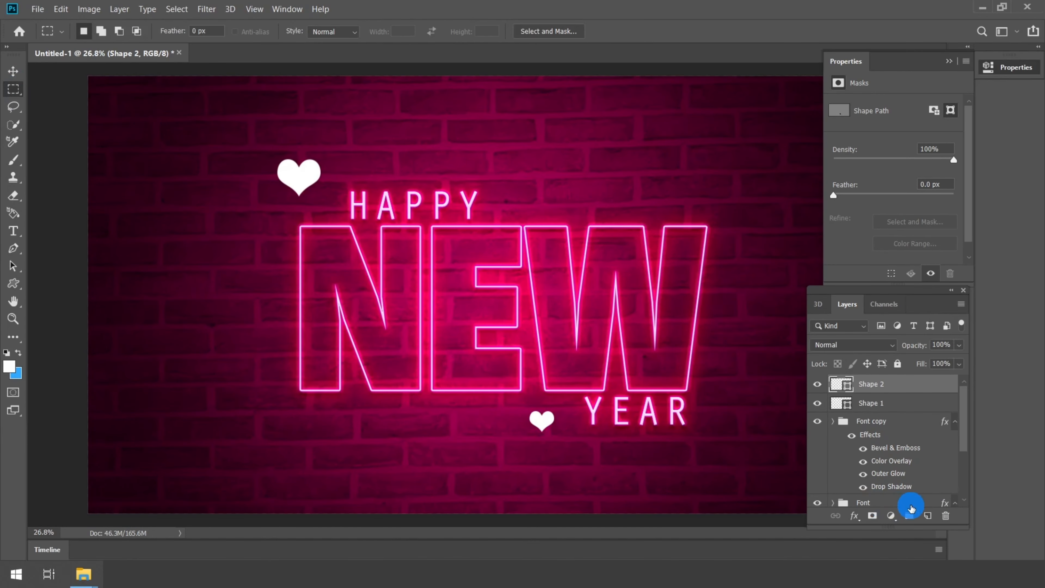
Step: On a new layer, draw a small white heart just above the W
left_click(928, 520)
left_click(13, 284)
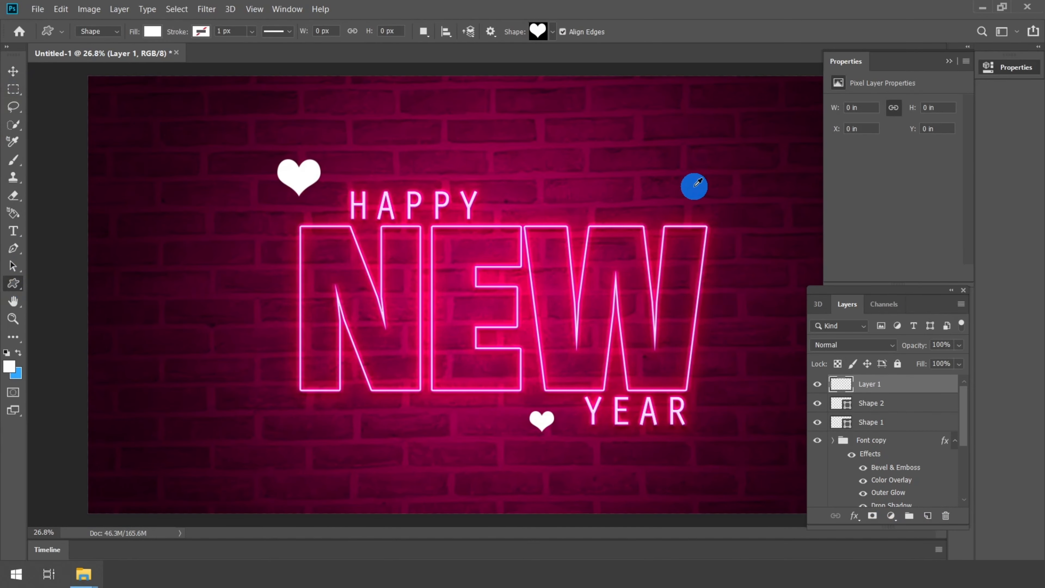
scroll(692, 185, "up", 1)
left_click_drag(553, 213, 570, 227)
left_click(13, 89)
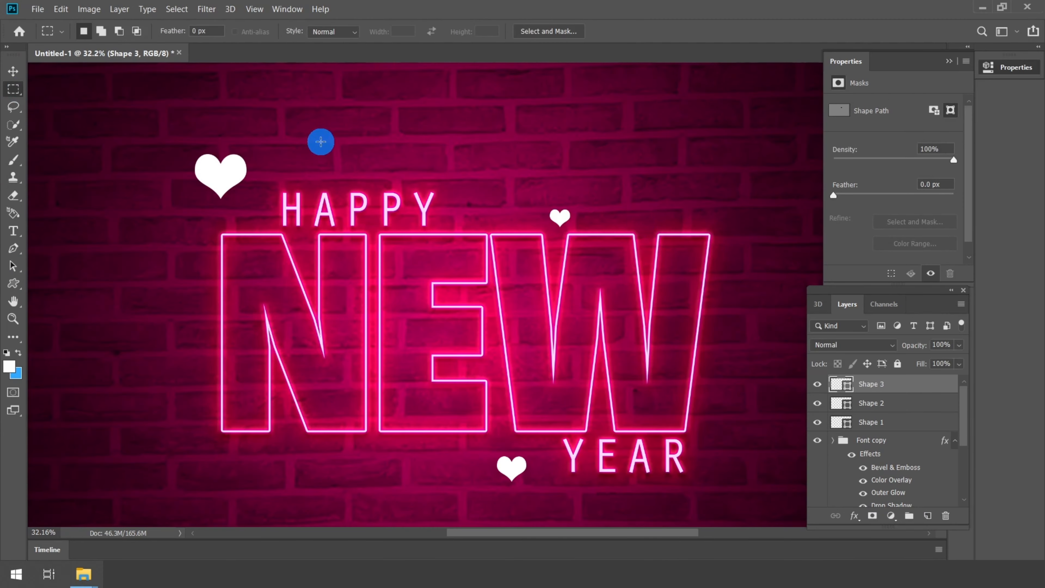
Step: Draw a medium heart on a new layer to the right of the W and add another empty layer
left_click(928, 517)
left_click(13, 284)
scroll(691, 283, "down", 1)
scroll(690, 282, "right", 1)
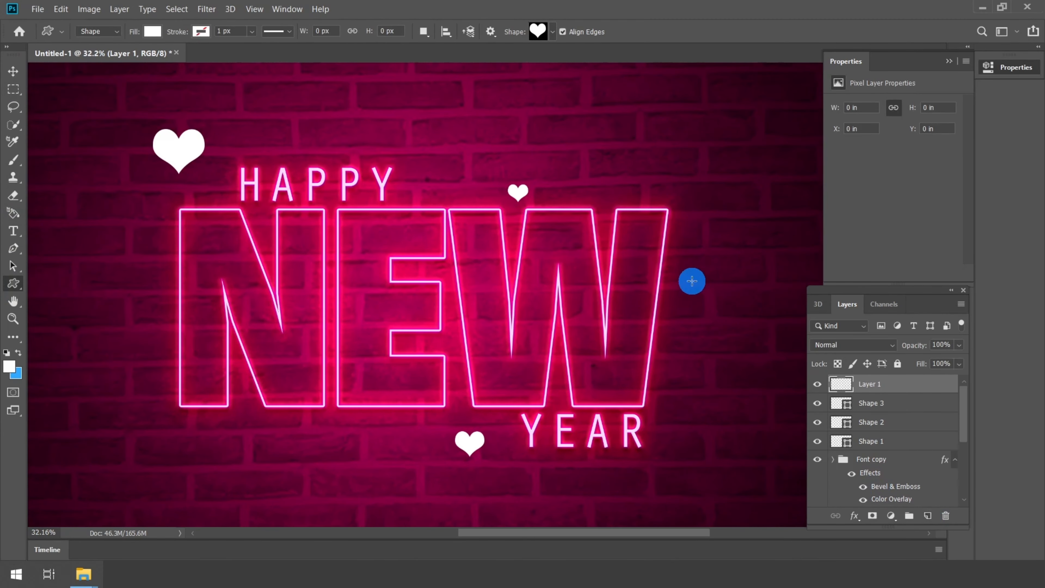
left_click_drag(690, 268, 735, 311)
key("m")
scroll(740, 284, "down", 2)
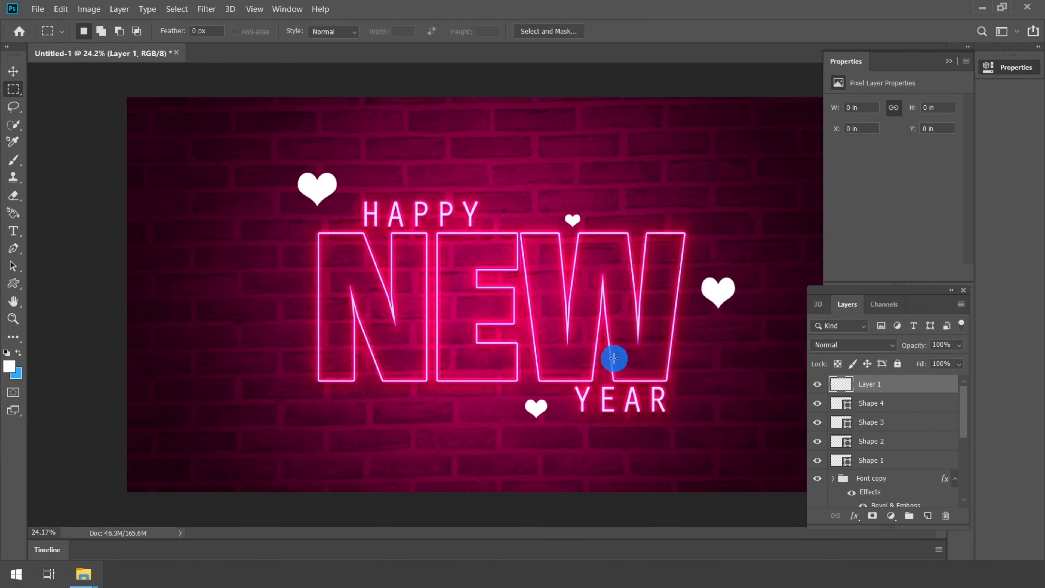
Step: Draw a small heart about 117 × 102 px beside the lower left side of the N
scroll(613, 358, "up", 1)
left_click(13, 283)
left_click_drag(240, 348, 258, 362)
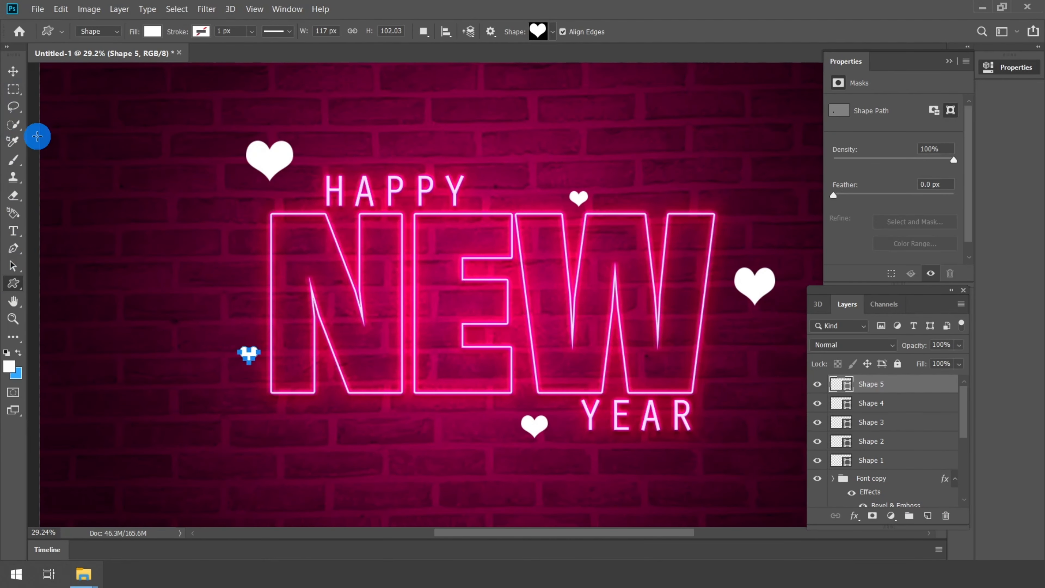
key("m")
scroll(136, 168, "down", 1)
scroll(136, 168, "down", 2)
scroll(460, 252, "up", 1)
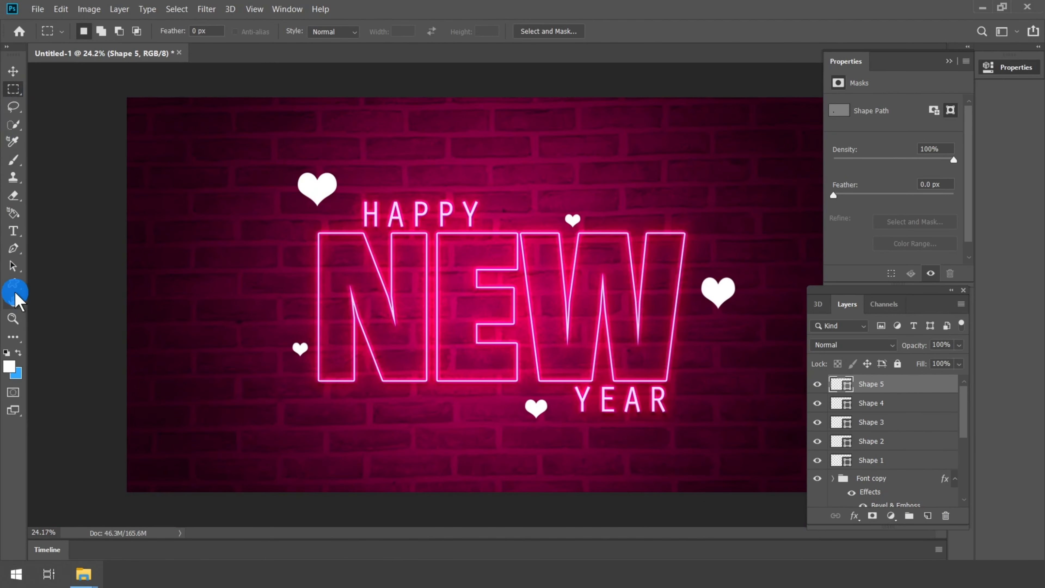
Step: On a new layer, draw a heart about 239 × 208 px on the wall below the N
left_click(14, 283)
left_click(927, 515)
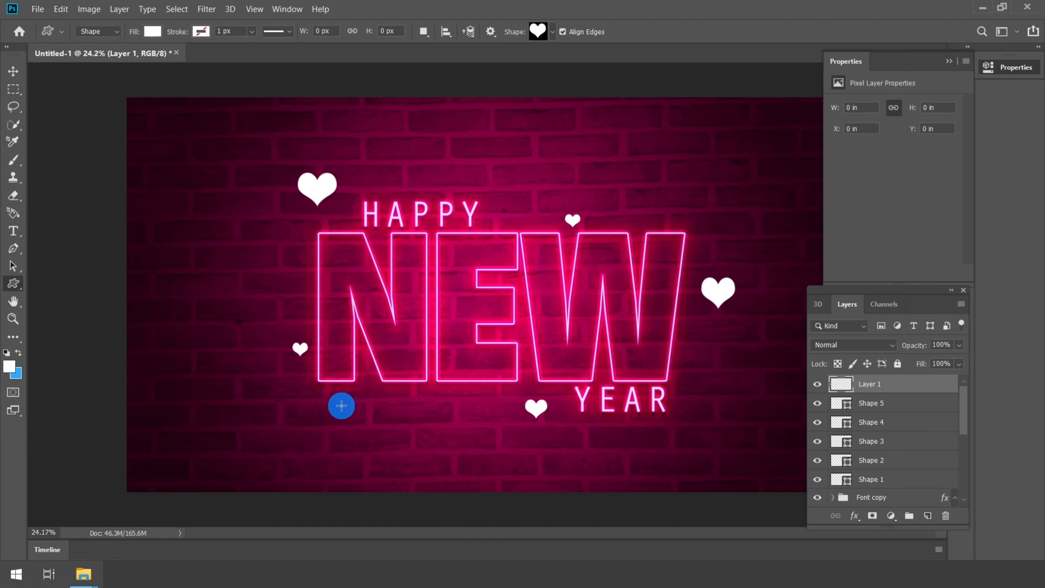
left_click_drag(341, 405, 378, 433)
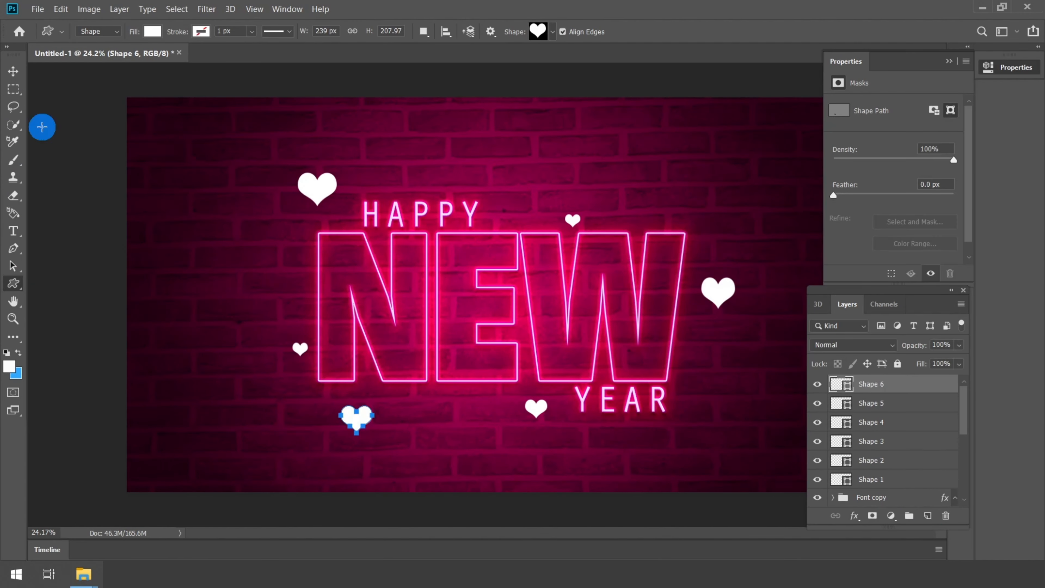
left_click(13, 89)
Step: On a new layer, draw a small heart just right of the word YEAR
left_click(13, 283)
left_click(928, 515)
left_click_drag(677, 397, 698, 412)
left_click(8, 90)
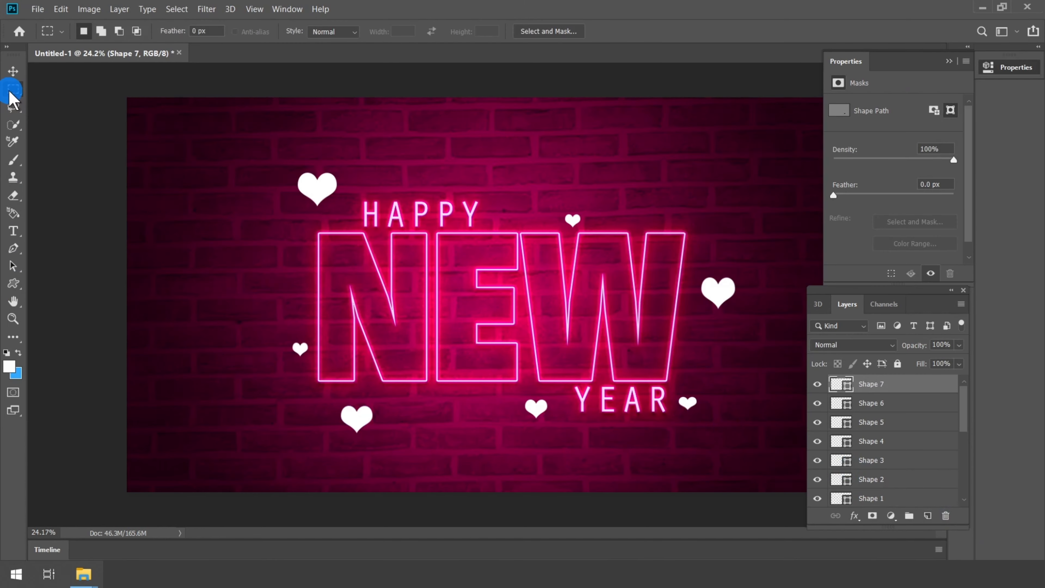
Step: Rotate the heart below the N (Shape 6) slightly counter-clockwise
left_click(14, 72)
right_click(362, 420)
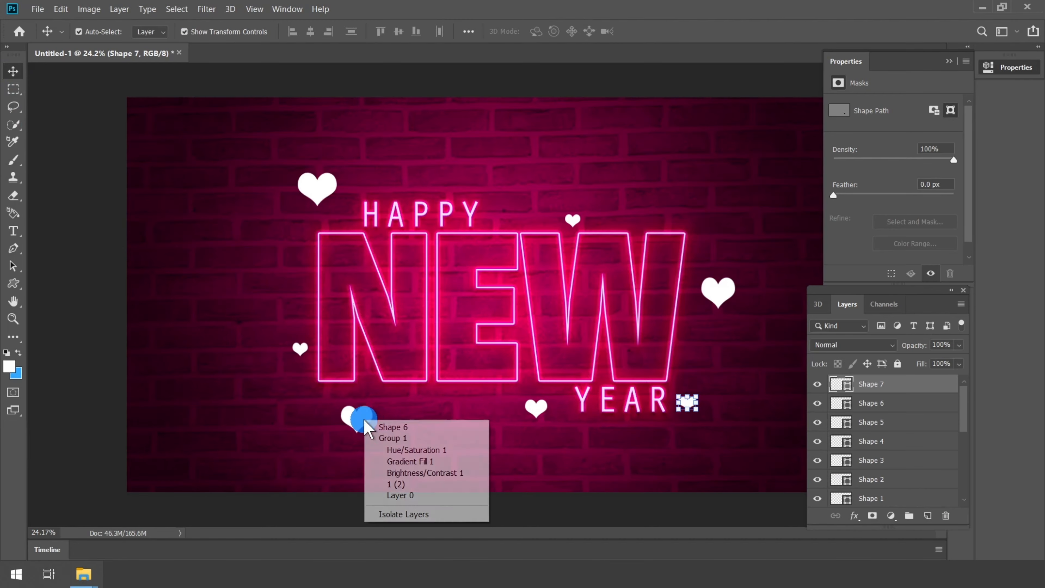
left_click(377, 429)
scroll(374, 434, "up", 5)
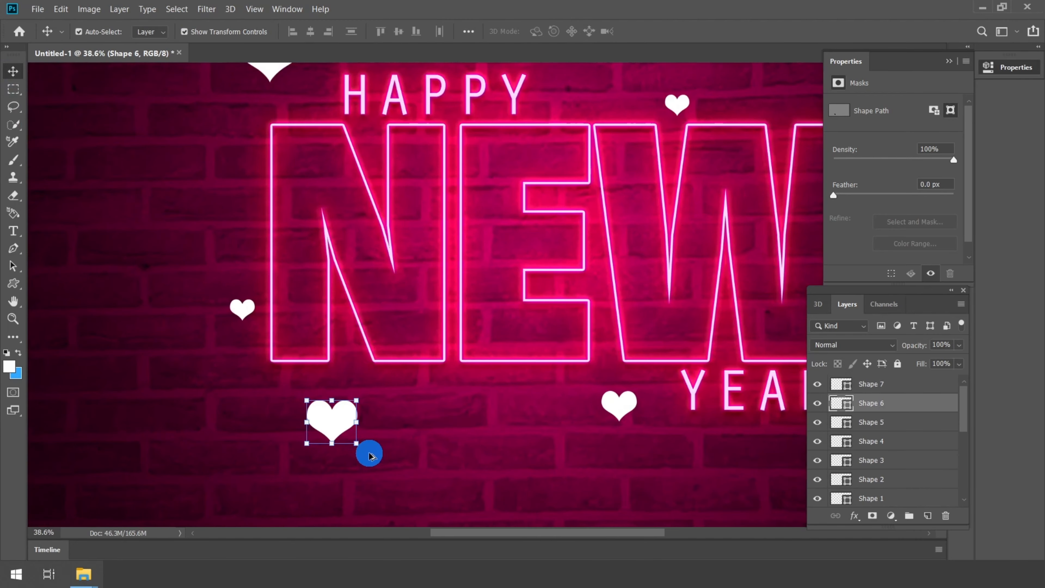
left_click(353, 445)
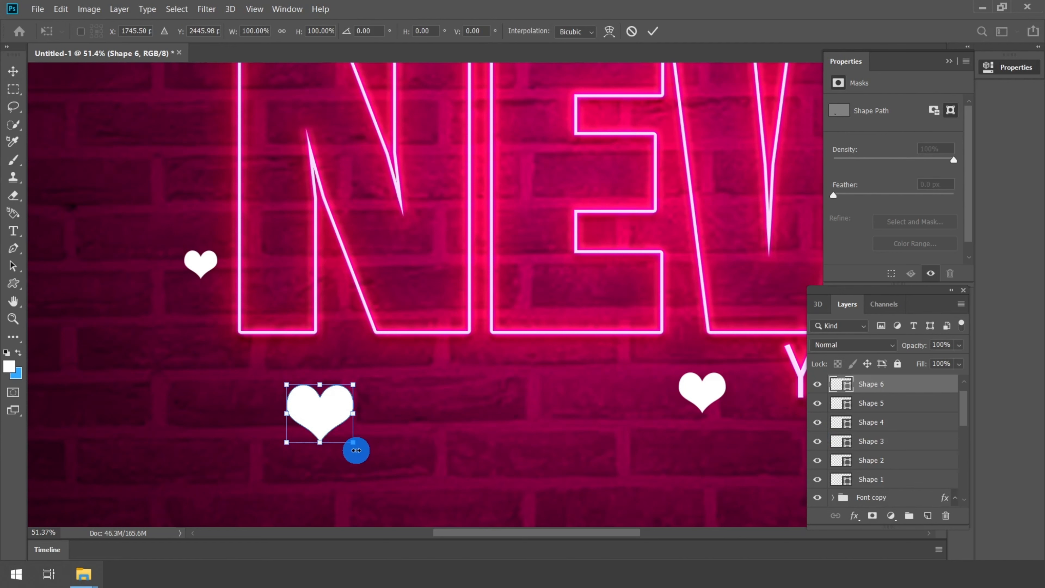
left_click_drag(356, 453, 339, 408)
key("Escape")
Step: Rotate the small heart left of the N (Shape 5) slightly clockwise
right_click(202, 265)
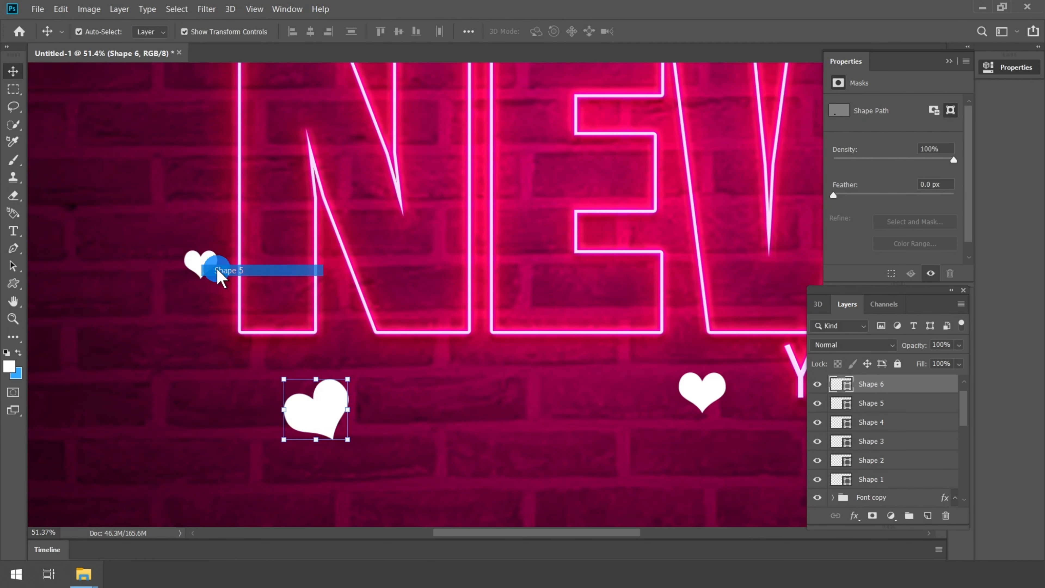
left_click(219, 271)
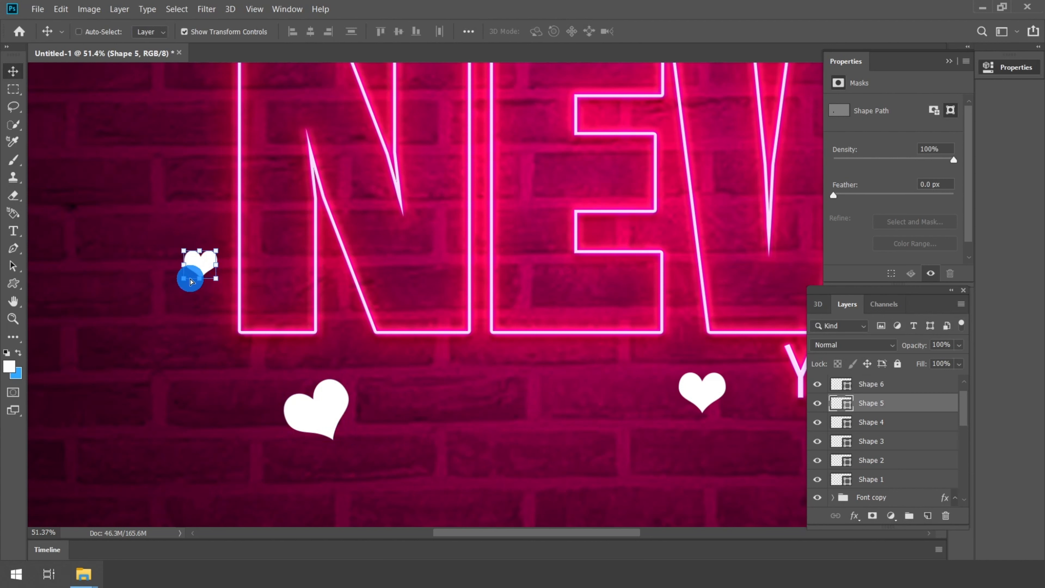
key("ctrl+t")
left_click_drag(173, 298, 195, 276)
key("Return")
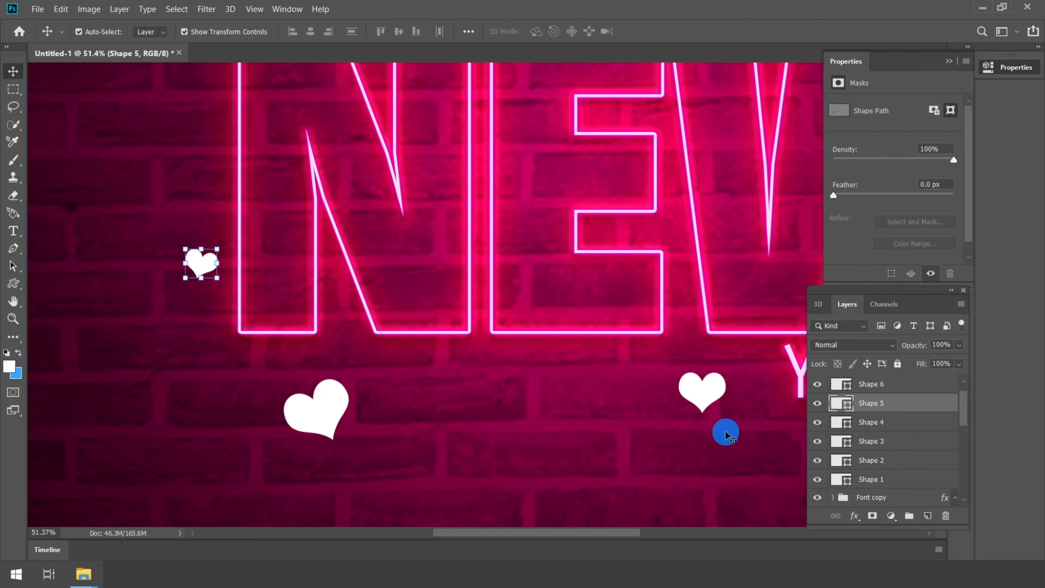
right_click(713, 396)
left_click(719, 401)
key("ctrl+t")
key("Return")
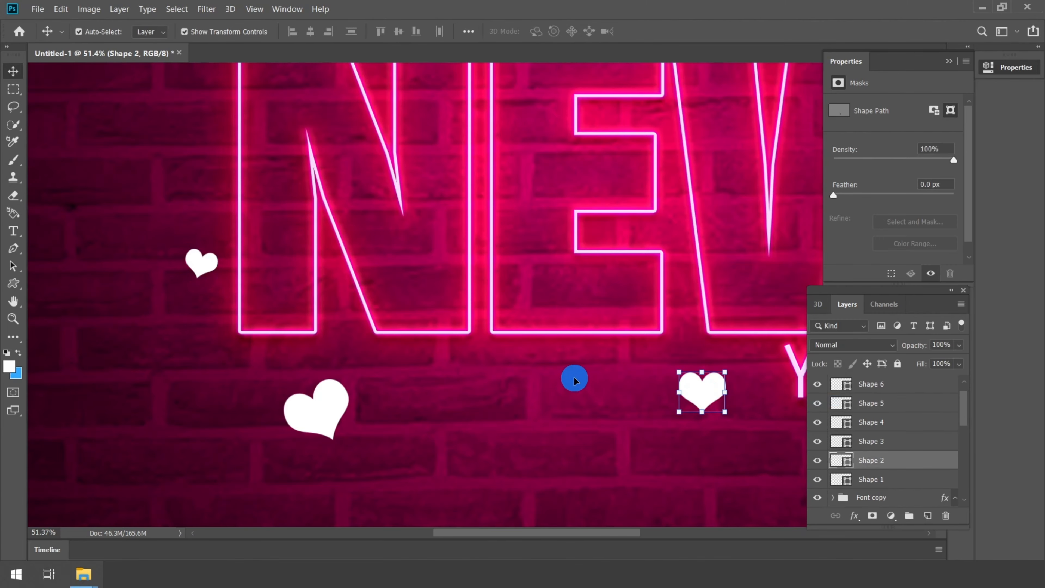
Step: Rotate the large heart beside the W (Shape 4) slightly clockwise
scroll(571, 376, "down", 3)
scroll(699, 303, "up", 2)
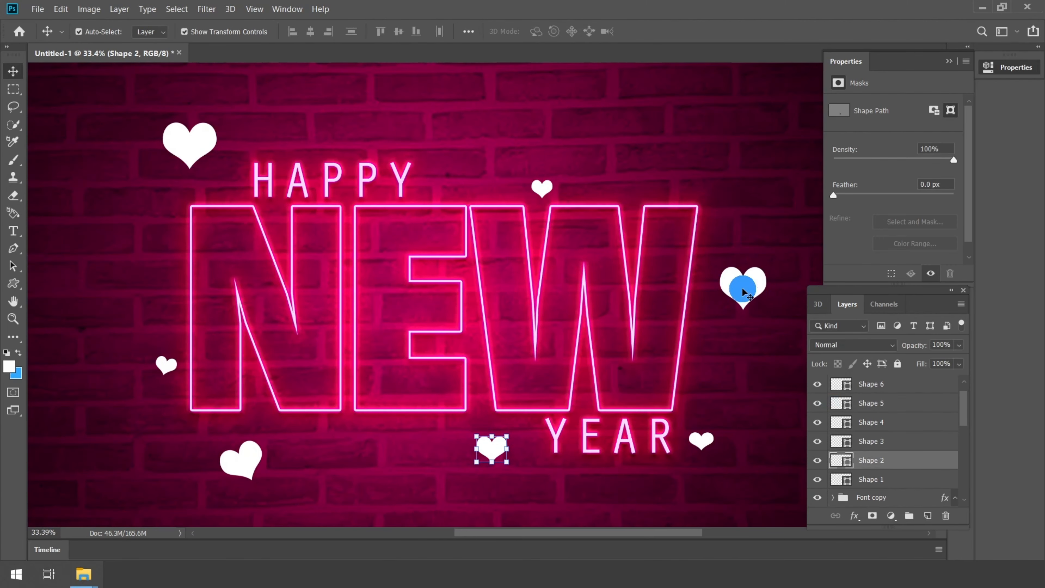
left_click(751, 297)
key("ctrl+t")
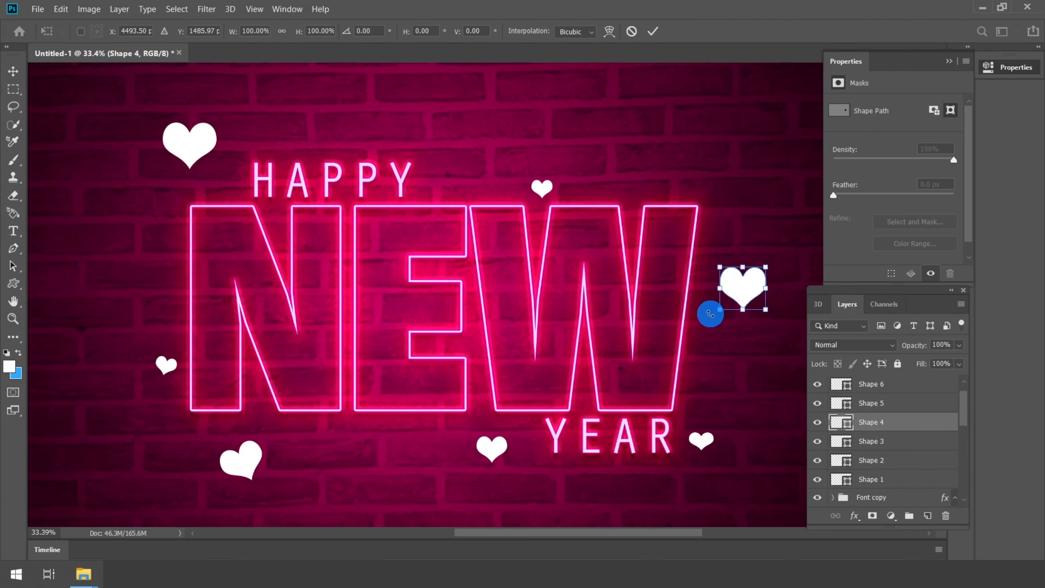
left_click_drag(710, 314, 700, 305)
double_click(742, 285)
scroll(531, 259, "down", 1)
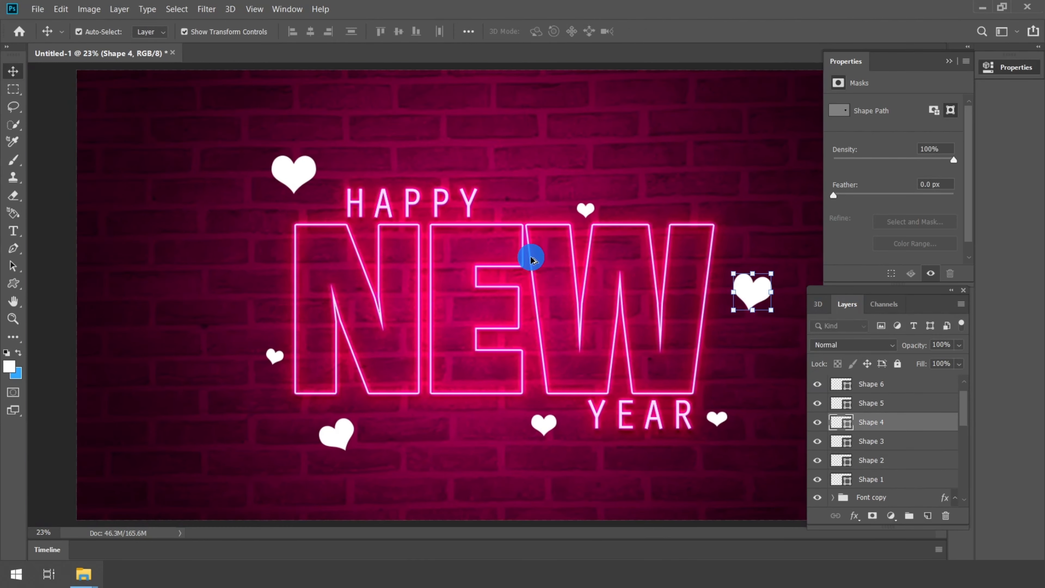
Step: Move the small heart above the W (Shape 3) slightly upward
scroll(581, 234, "down", 1)
scroll(581, 221, "up", 2)
left_click(580, 223)
scroll(584, 213, "up", 2)
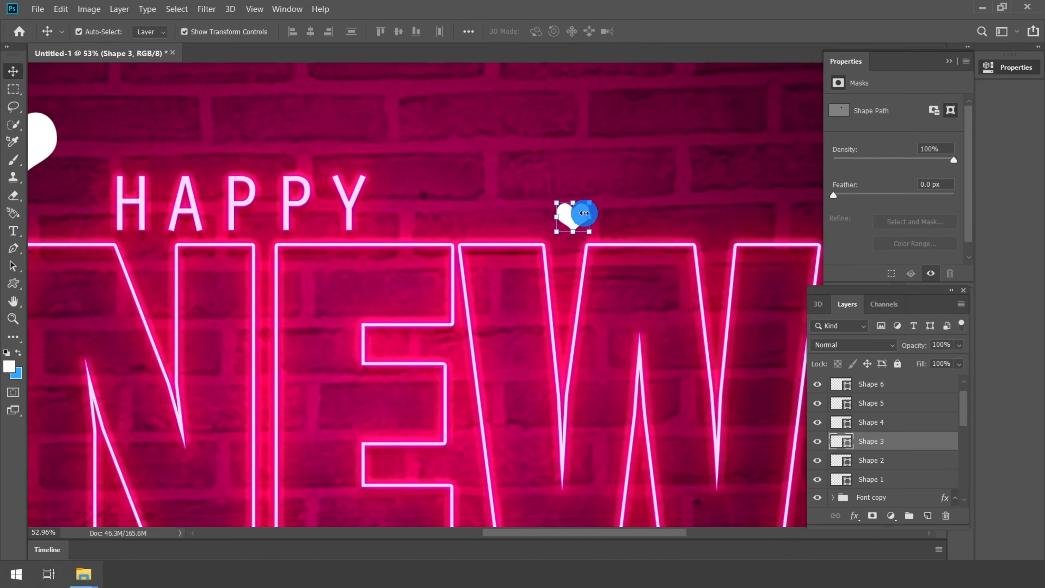
left_click_drag(581, 212, 581, 203)
scroll(544, 227, "down", 2)
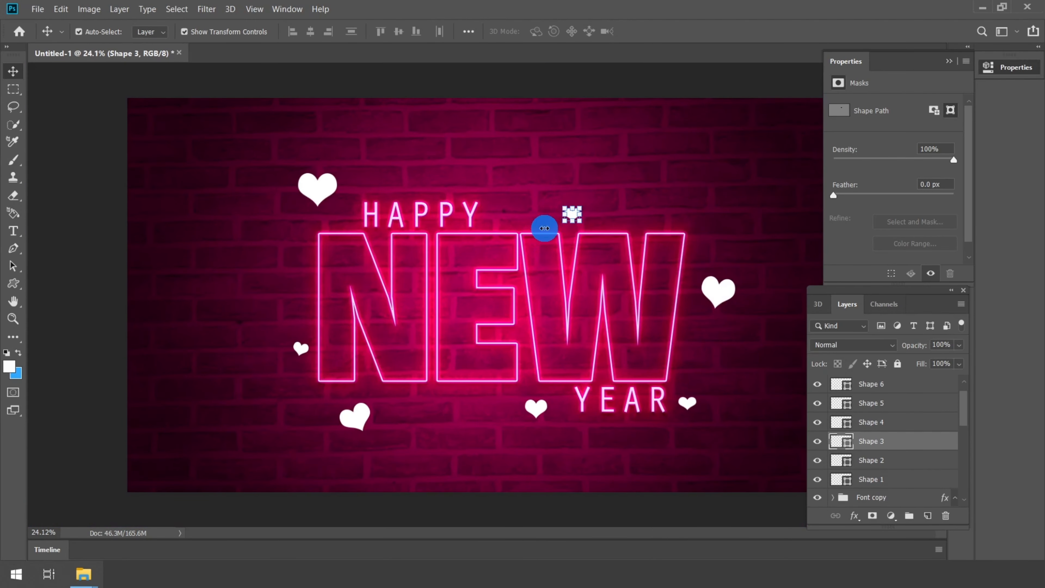
Step: Select all seven heart layers, Shape 7 through Shape 1, and merge them into one shape layer
left_click(12, 90)
scroll(888, 412, "up", 1)
left_click(887, 387)
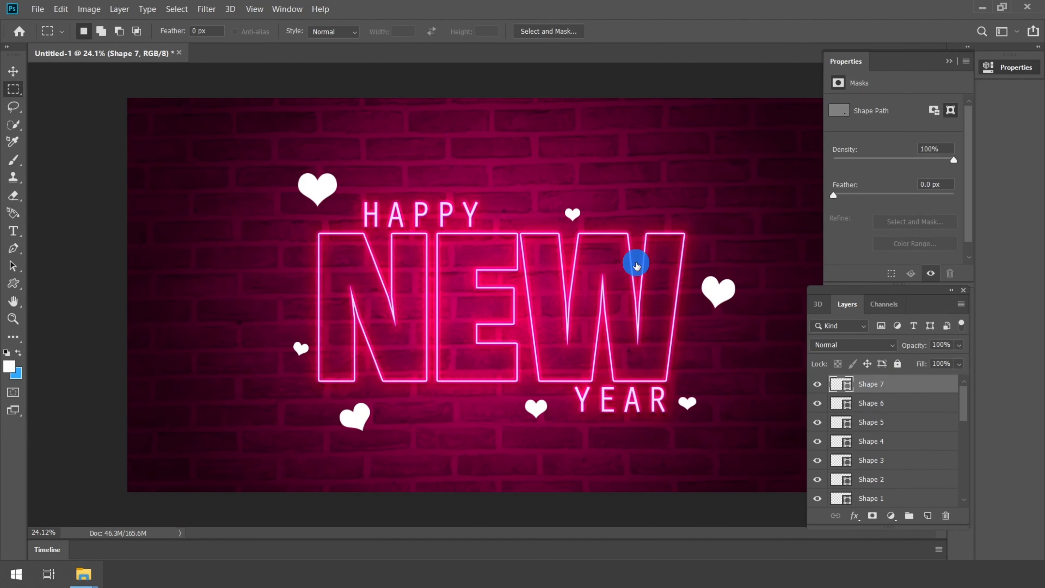
scroll(910, 422, "down", 2)
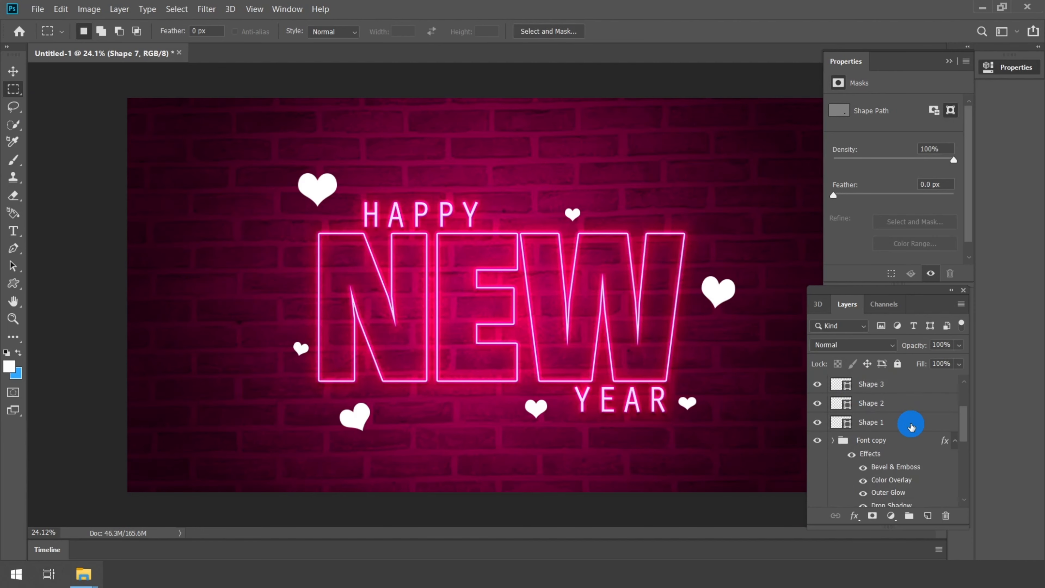
left_click(886, 430, "shift")
key("ctrl+e")
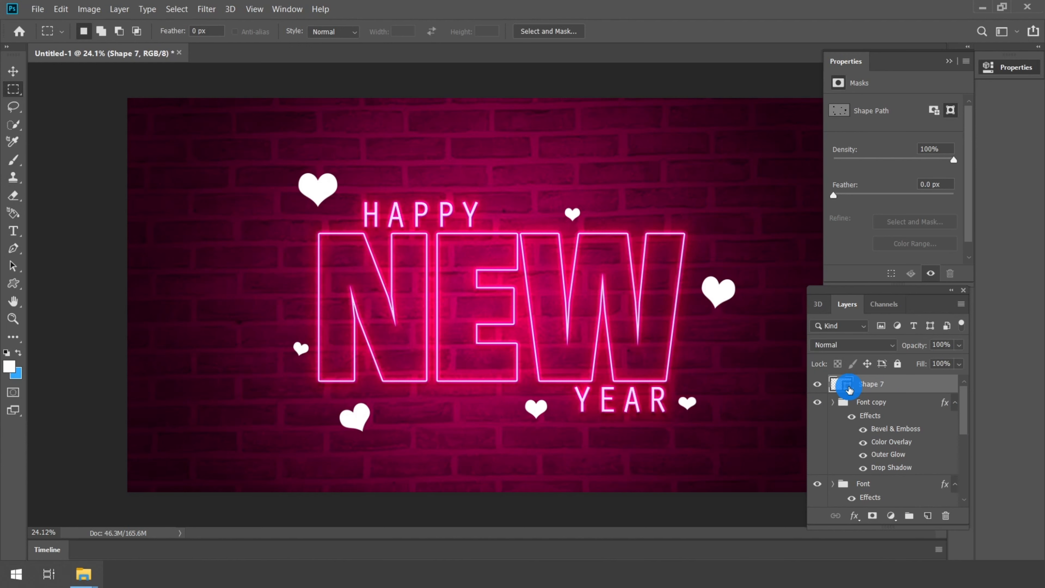
Step: Set the merged heart layer's fill to 0% and outline the hearts with a black outside Stroke effect
left_click(957, 367)
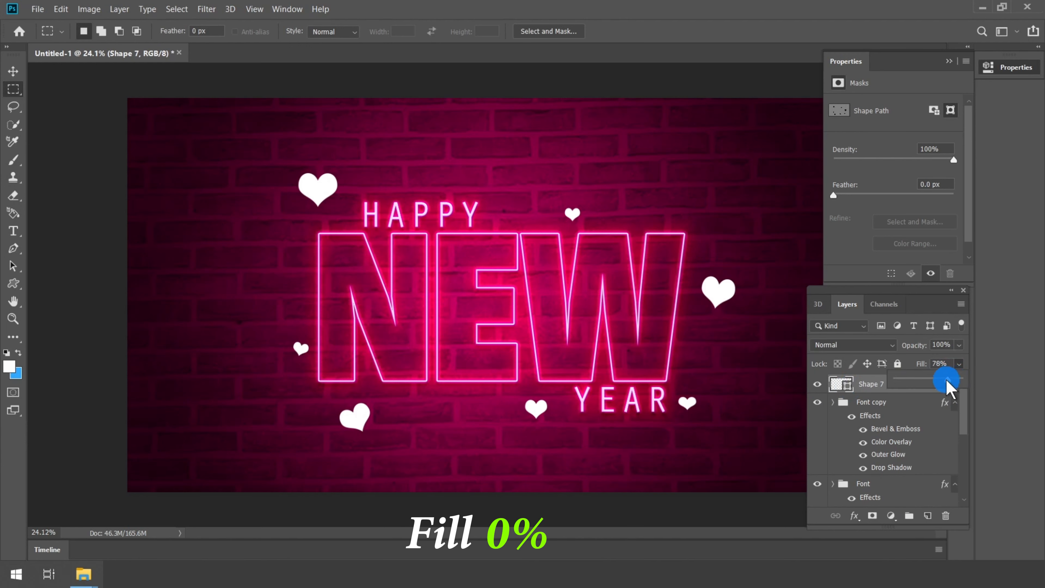
left_click_drag(946, 380, 844, 386)
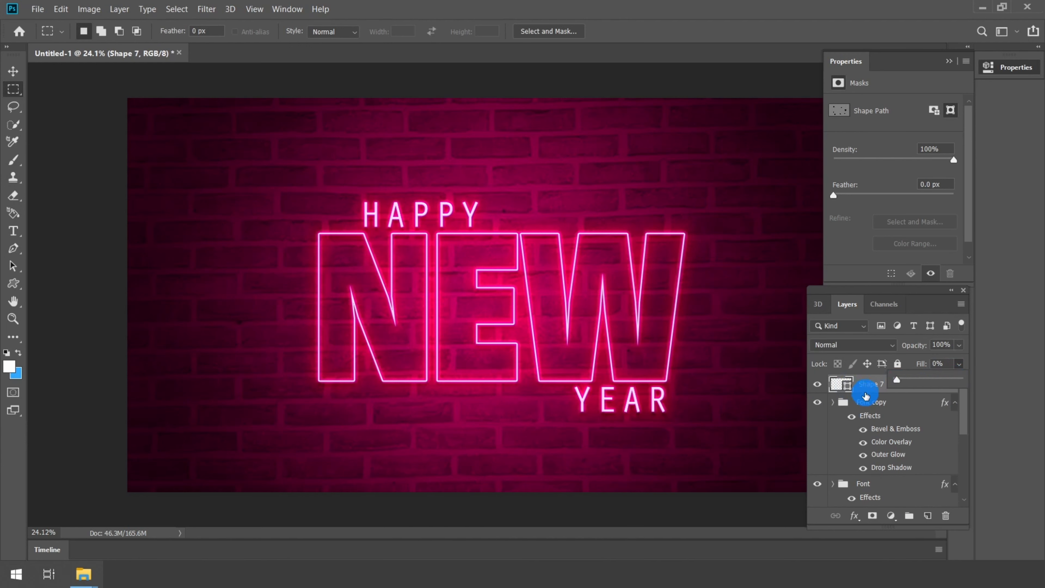
left_click(855, 517)
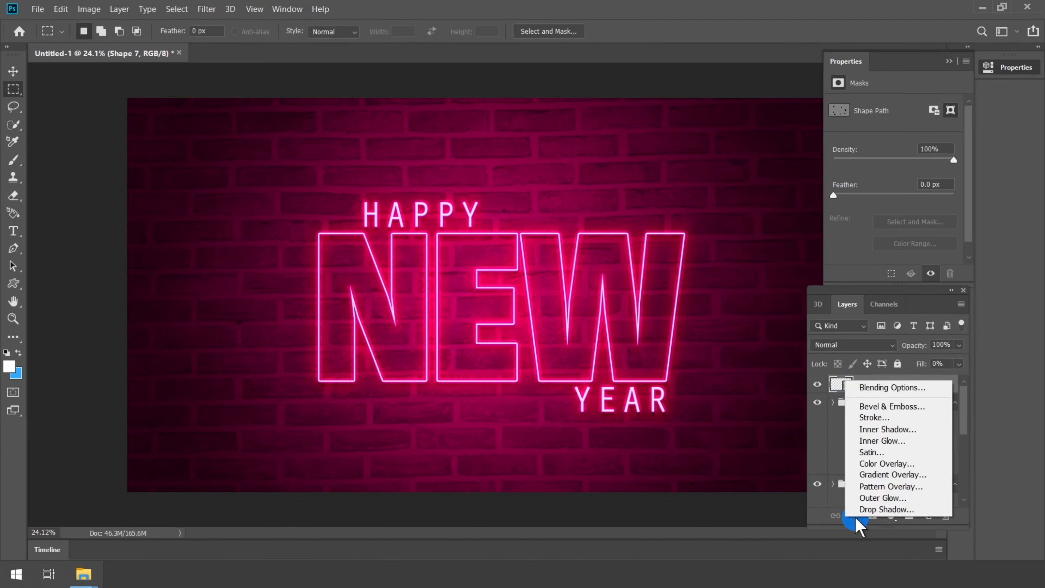
left_click(869, 417)
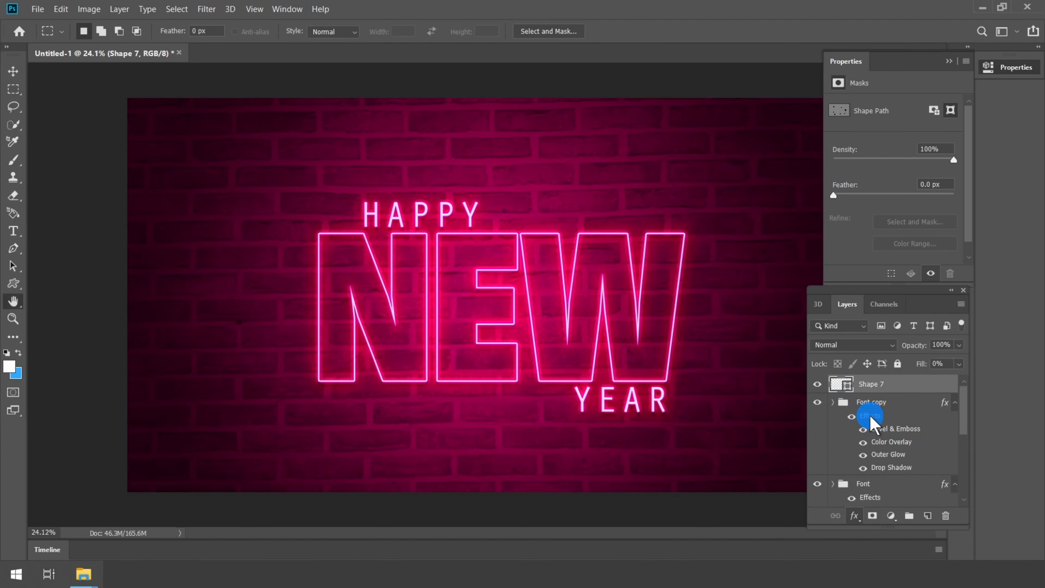
left_click_drag(721, 120, 675, 169)
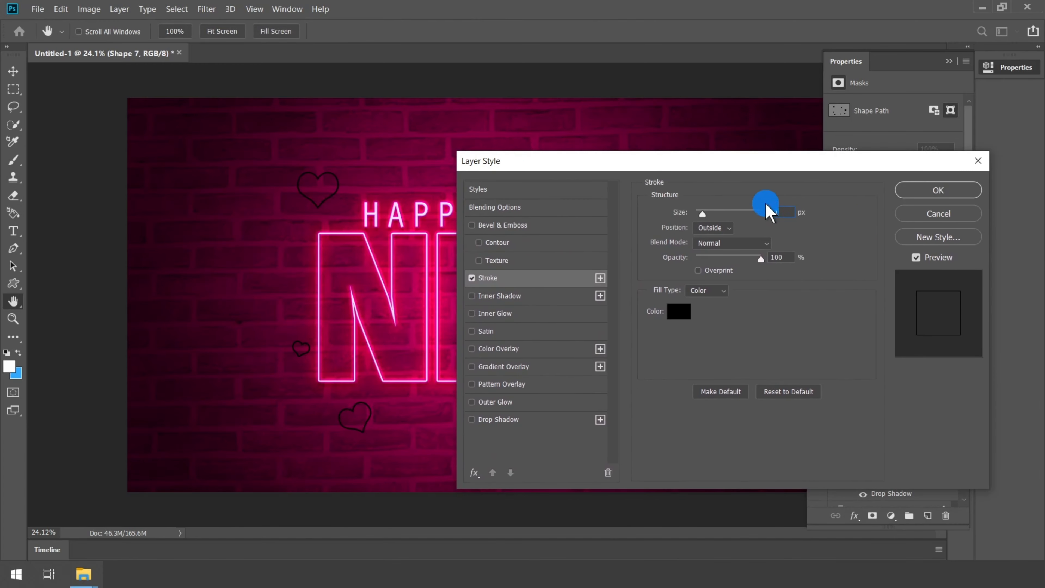
left_click(906, 191)
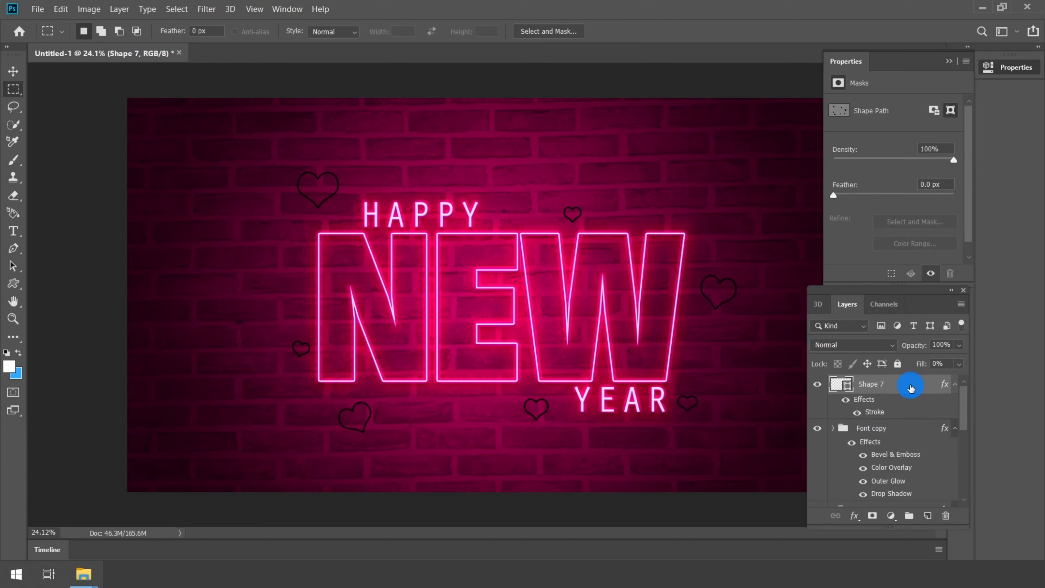
Step: Group the merged heart layer, name the group Heart, and make room for the full layer list
key("ctrl+g")
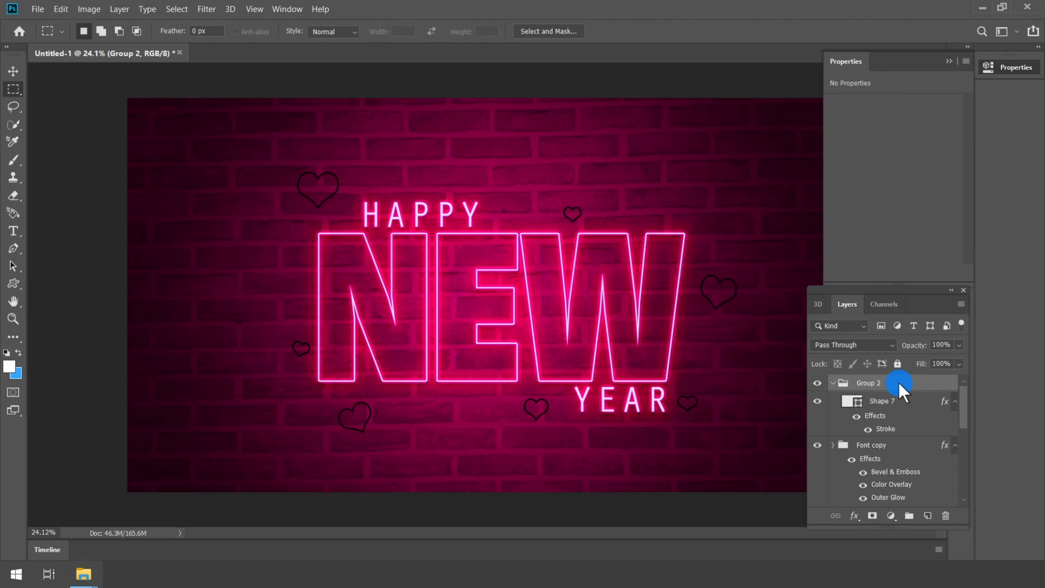
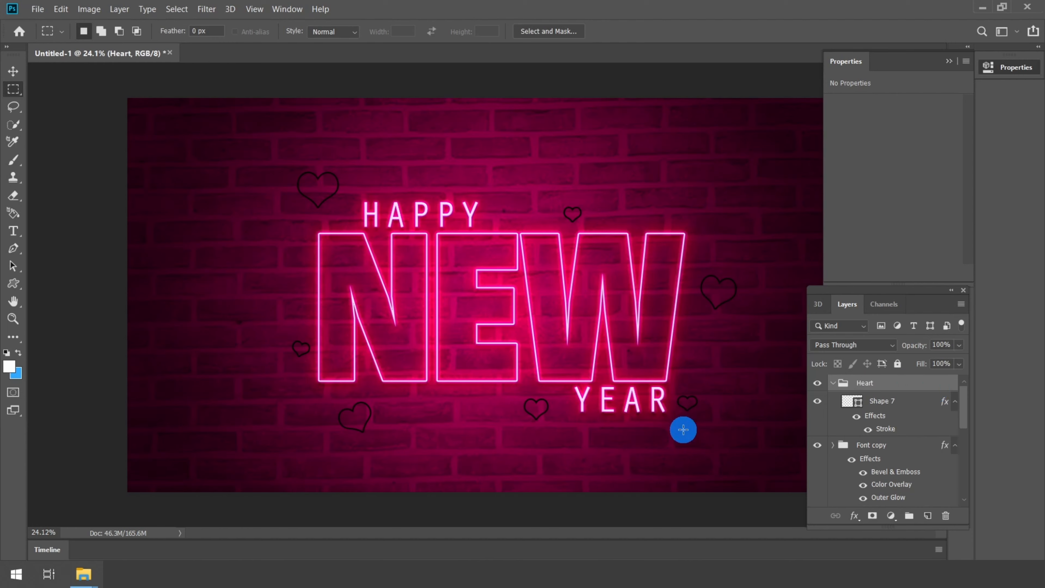
left_click_drag(910, 285, 917, 182)
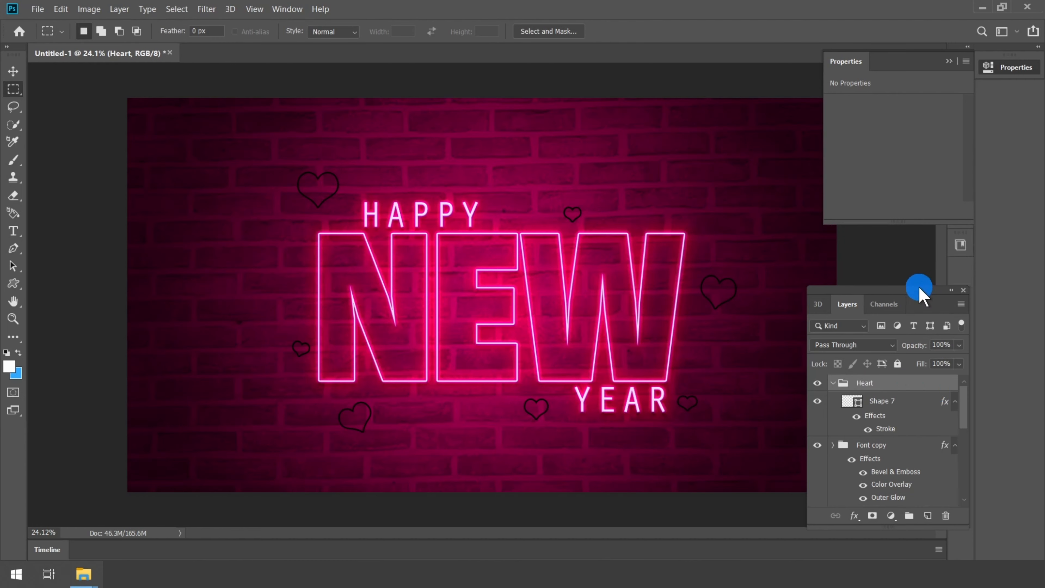
left_click_drag(920, 293, 912, 142)
left_click_drag(915, 470, 920, 559)
left_click(837, 460)
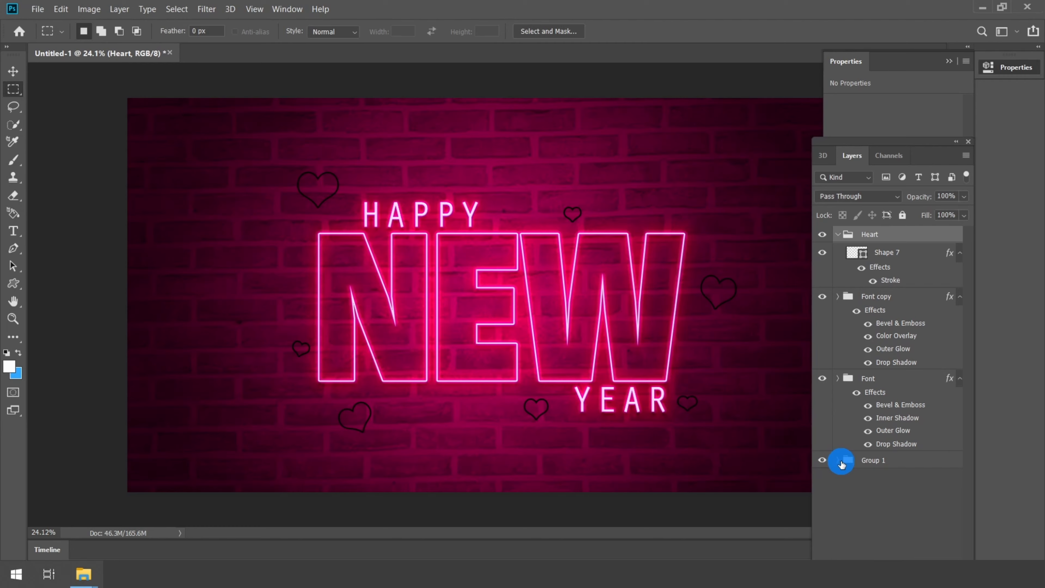
Step: Copy the layer style of the Font group and paste it onto the Heart group
left_click(877, 379)
right_click(878, 380)
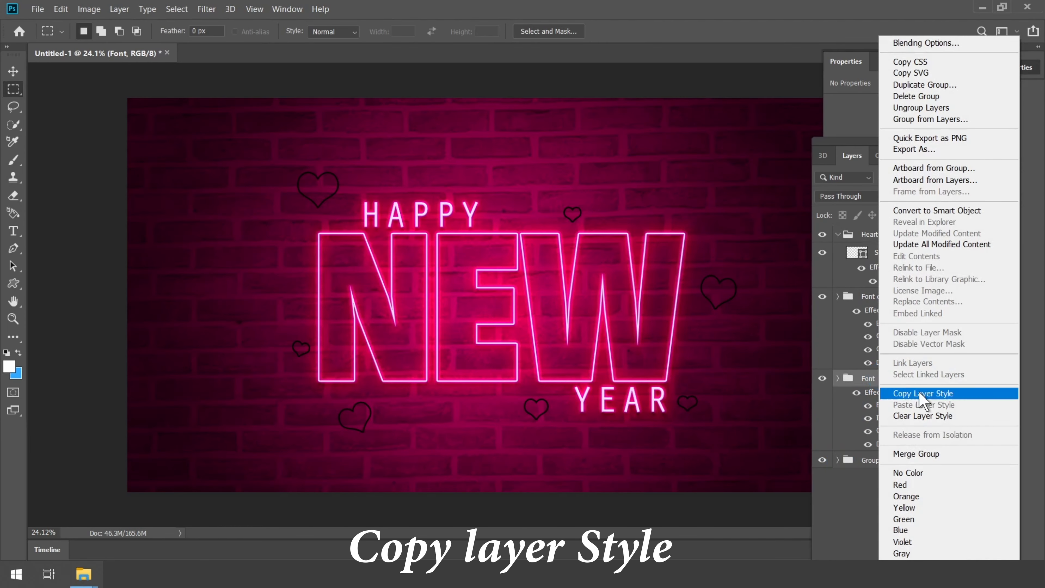
left_click(926, 394)
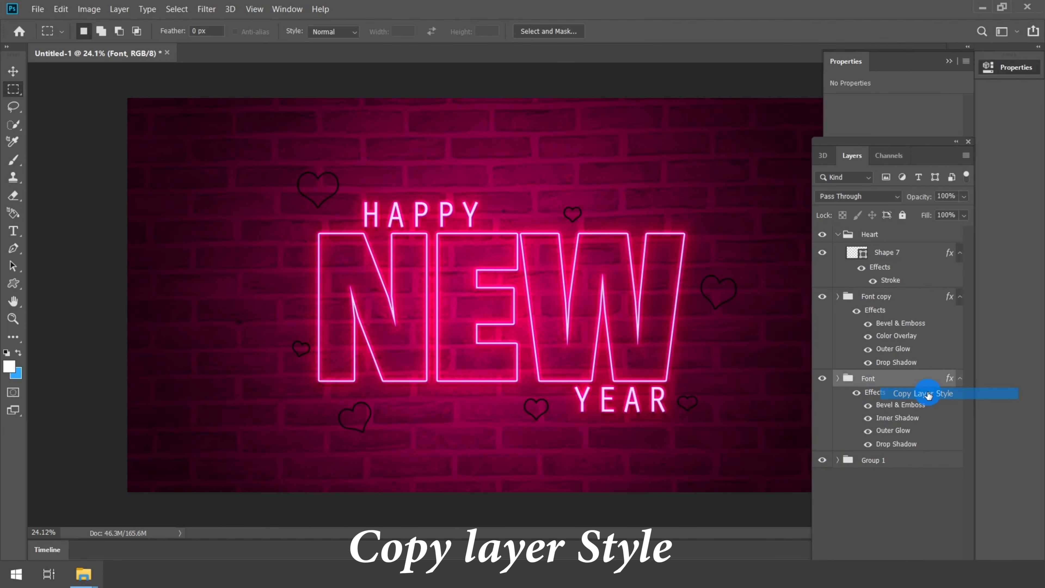
left_click(879, 236)
right_click(879, 238)
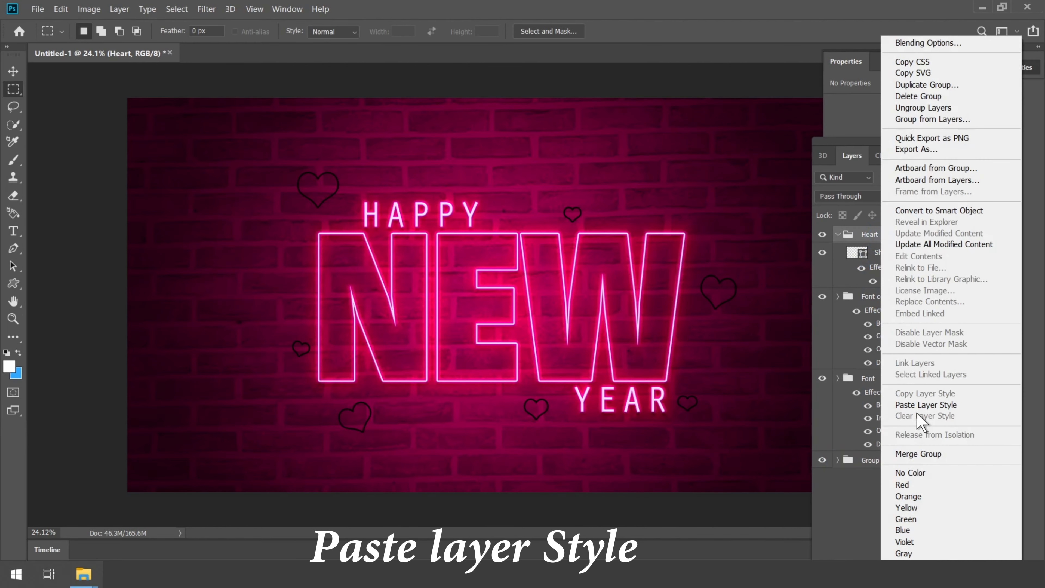
left_click(921, 405)
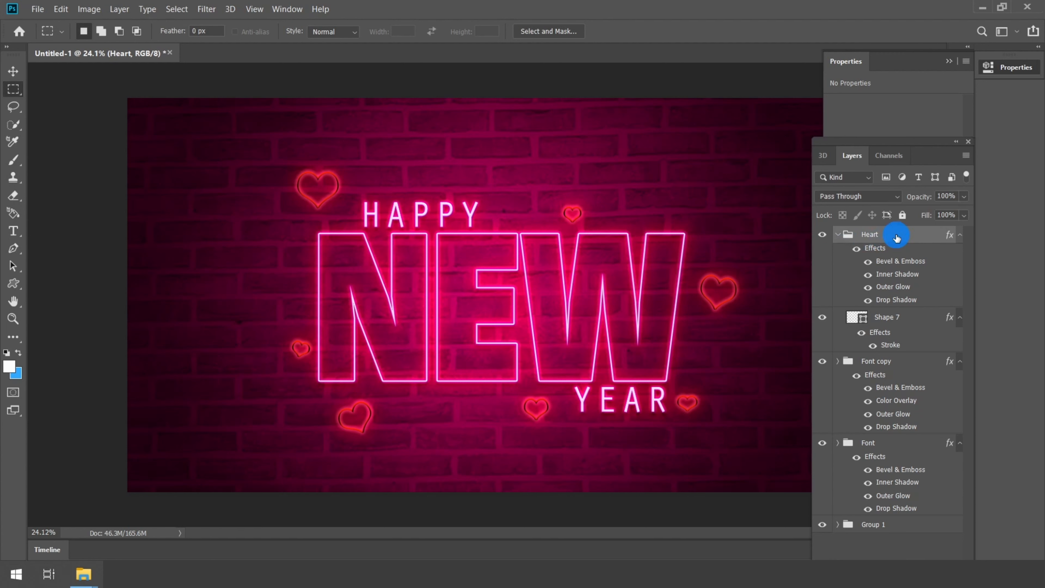
Step: Duplicate the Heart group, collapse the copy, and remove all the effects applied to the copied group
key("ctrl+j")
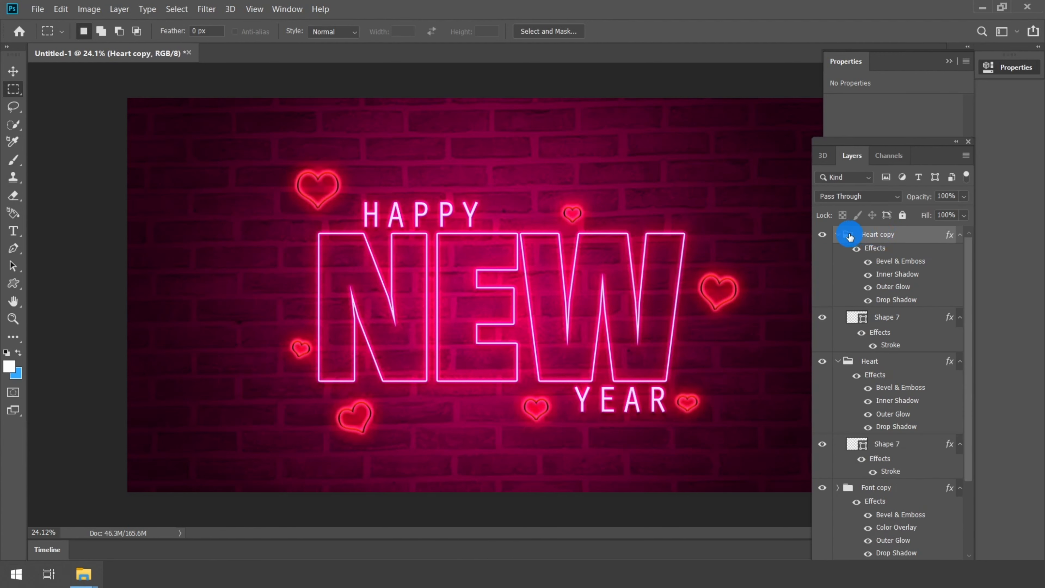
left_click(838, 234)
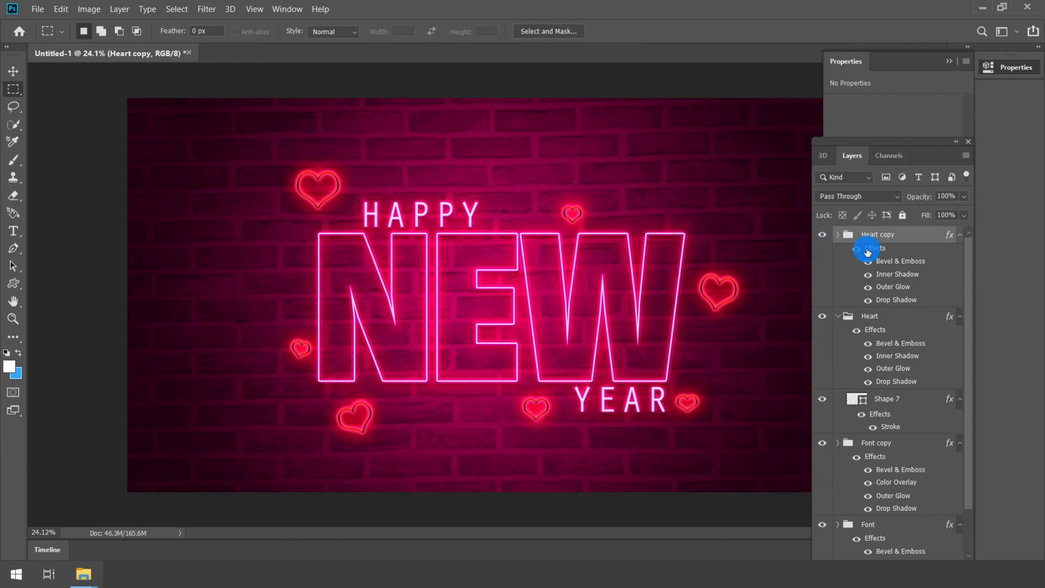
left_click(918, 149)
left_click_drag(920, 141, 920, 101)
left_click(896, 189)
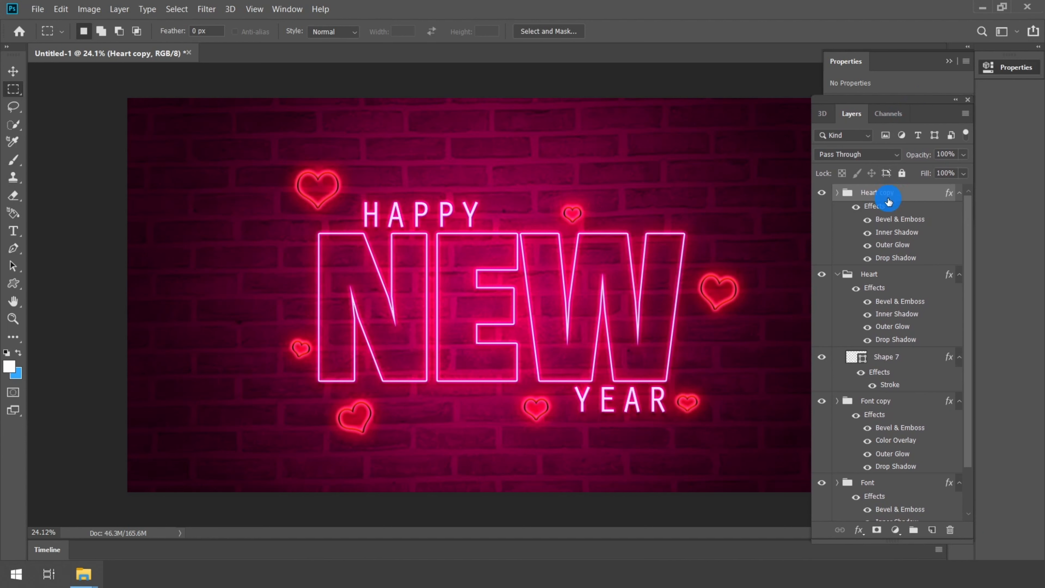
left_click_drag(884, 213, 950, 531)
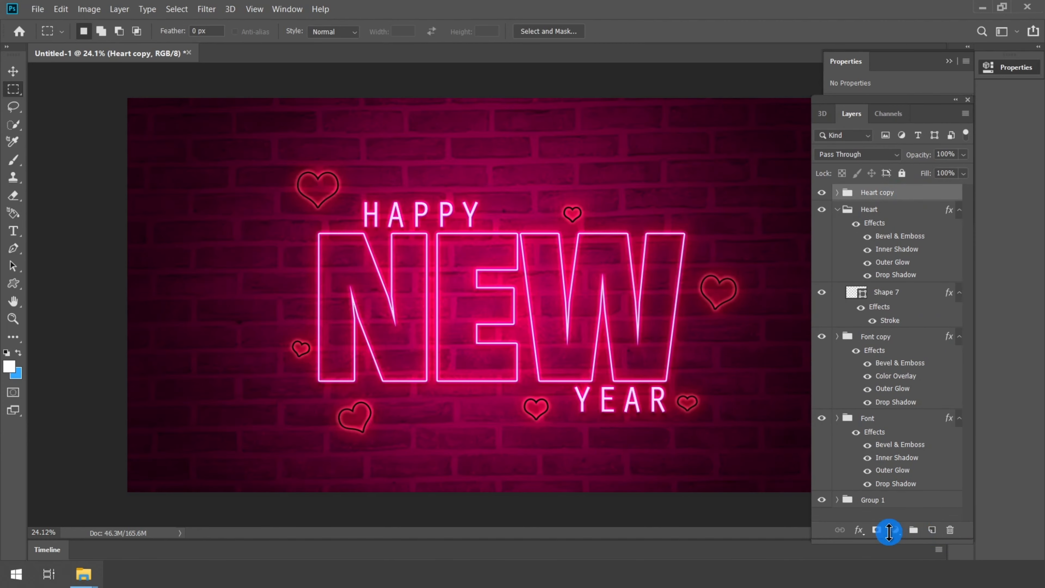
Step: Open the blending options of the Heart copy group and enable a Drop Shadow effect
left_click(859, 530)
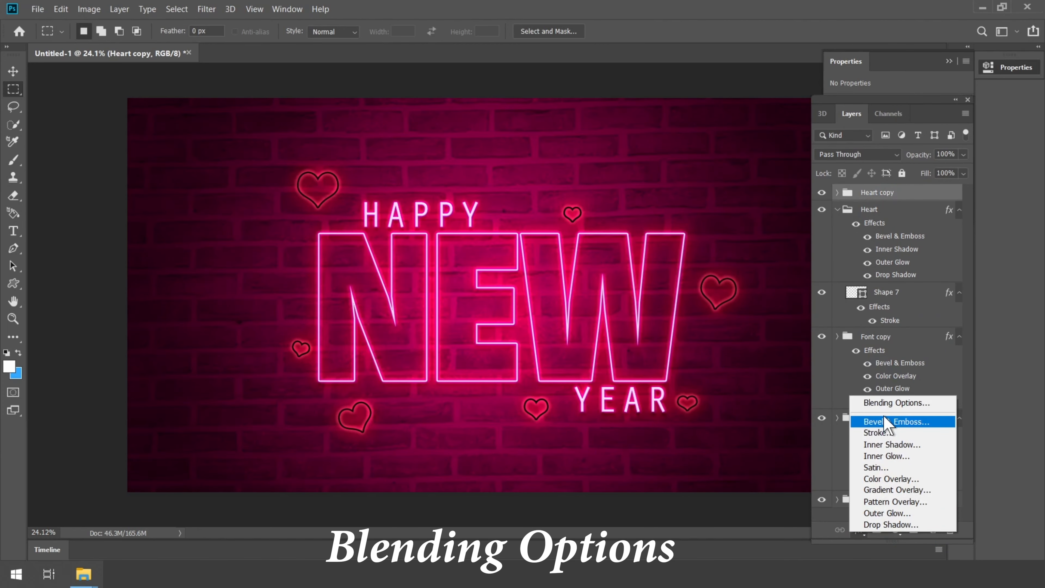
left_click(884, 403)
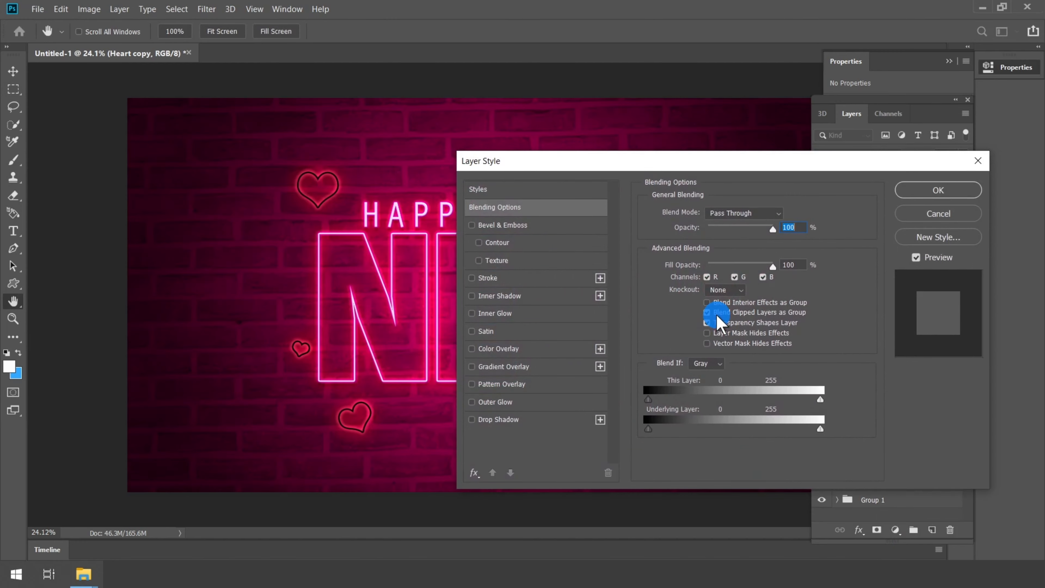
left_click_drag(655, 165, 790, 107)
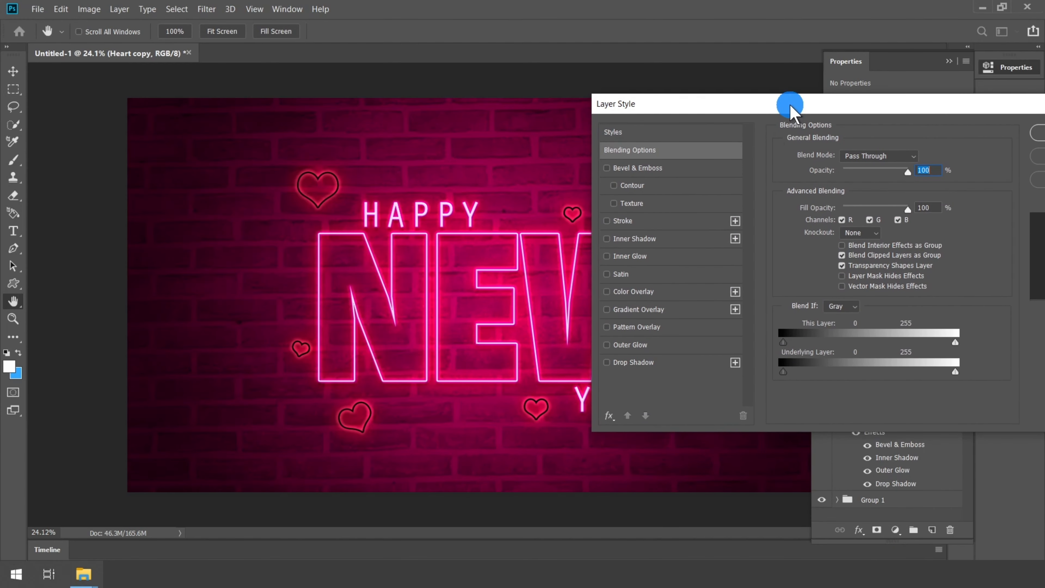
left_click(654, 360)
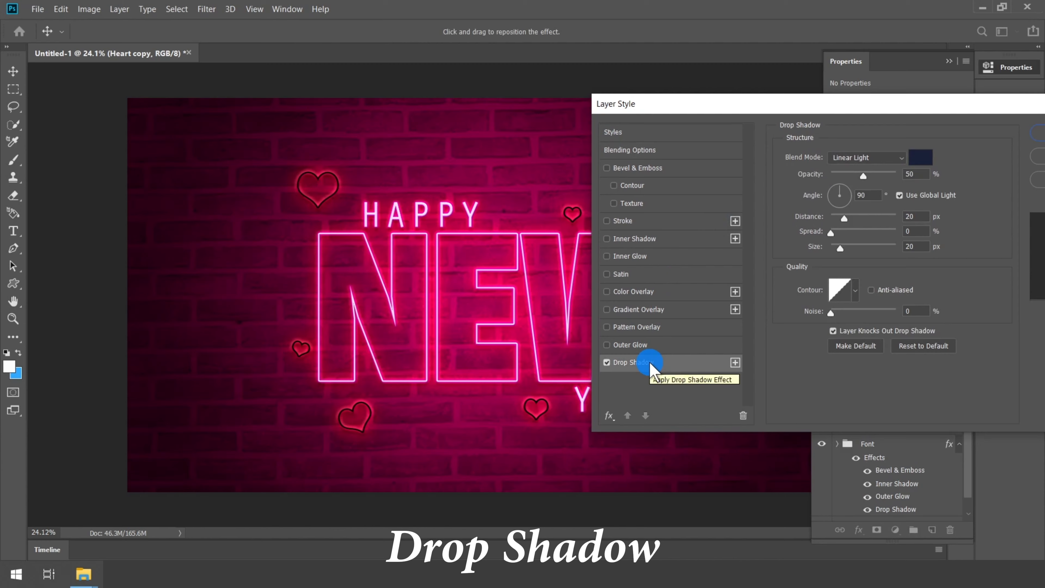
Step: Change the Heart copy group's drop shadow colour to 381a1a
left_click(920, 157)
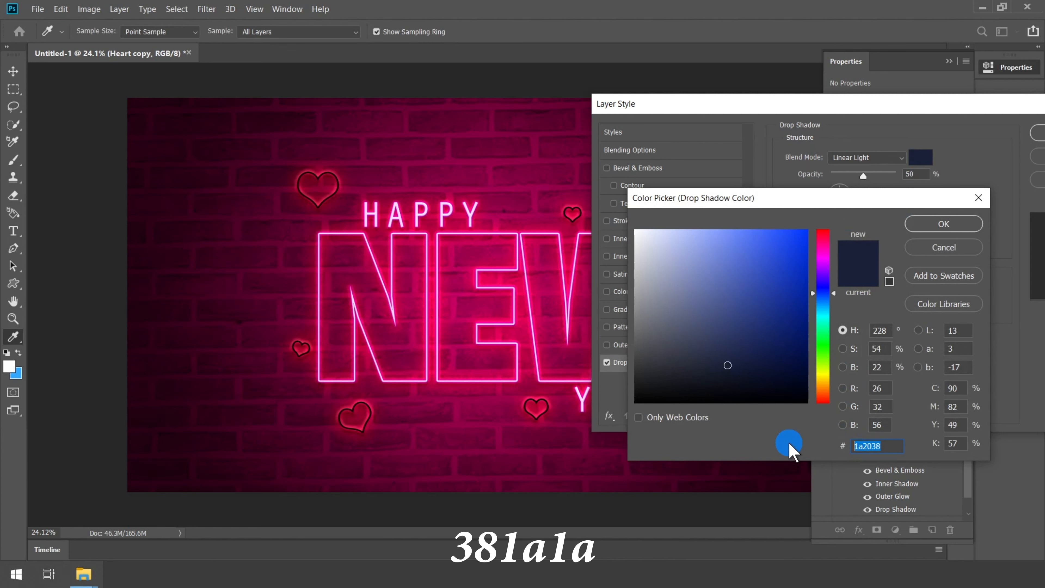
type("38")
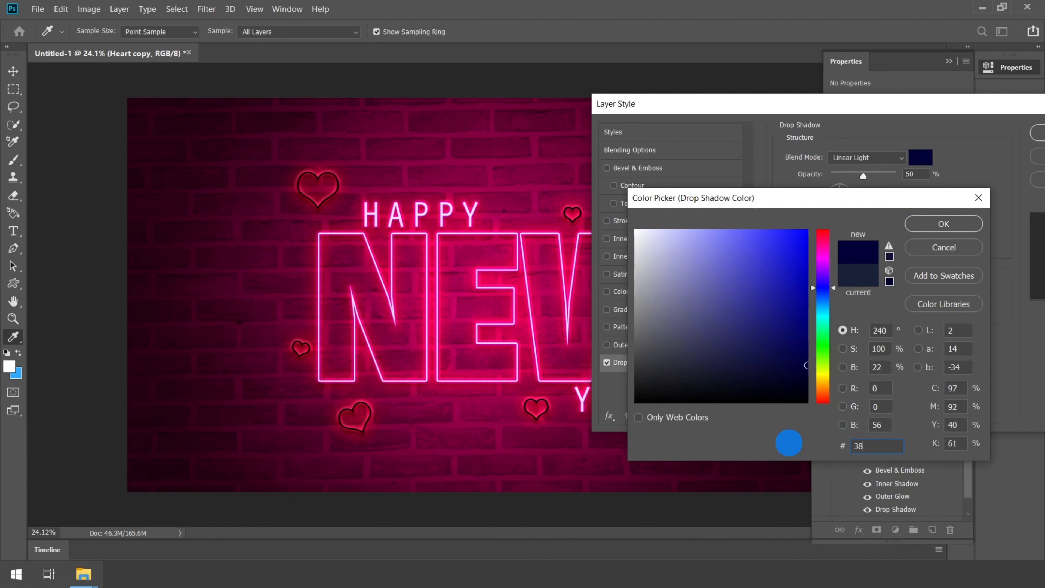
type("1a1a")
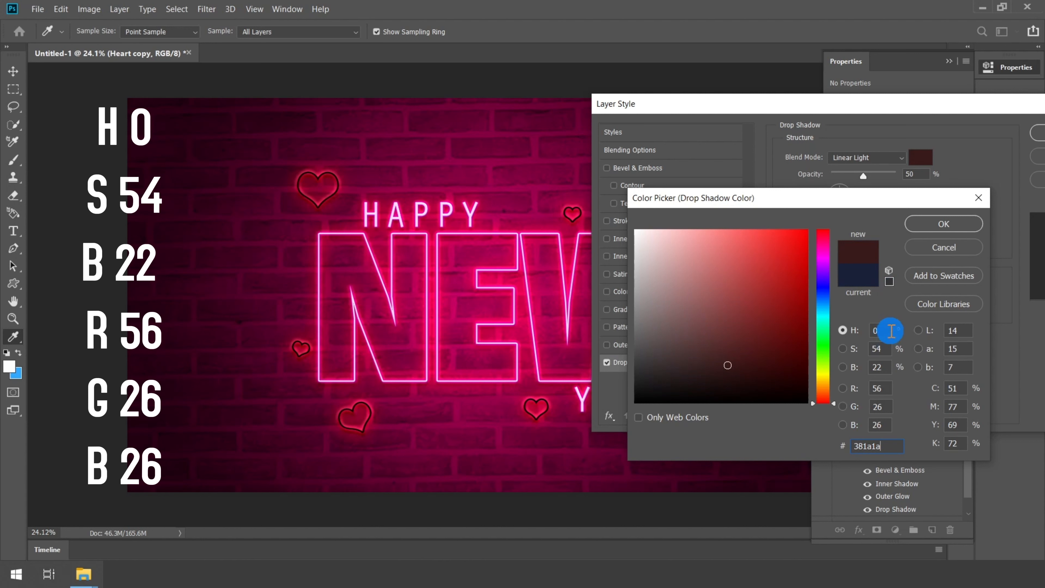
left_click(877, 349)
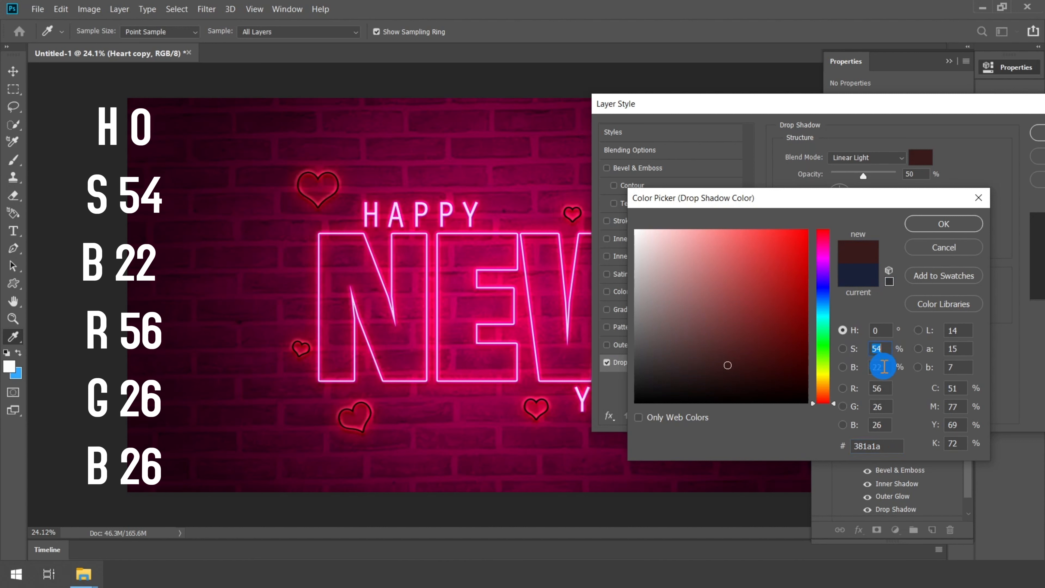
left_click(878, 388)
key("Tab")
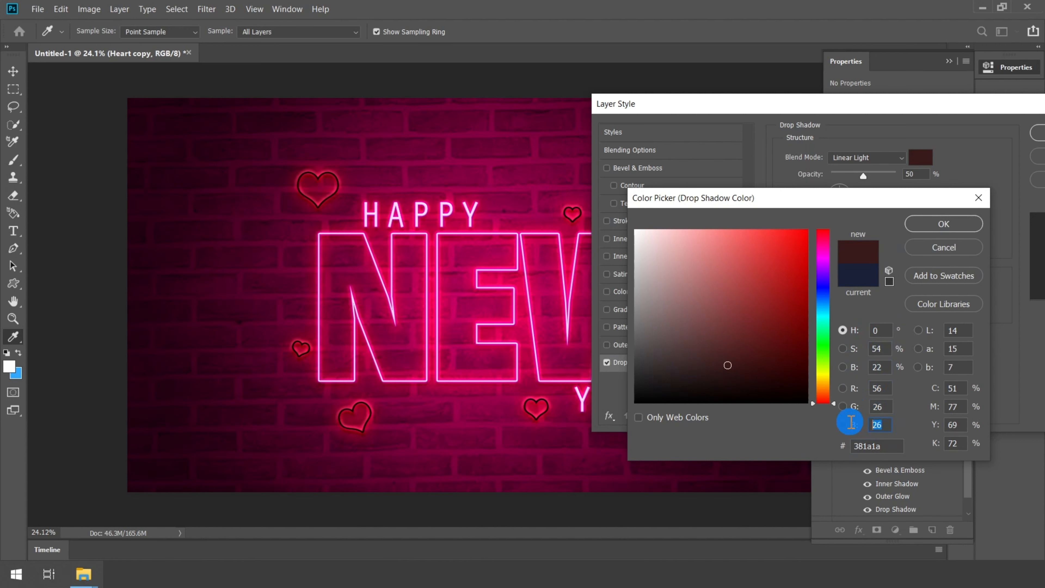
left_click(944, 223)
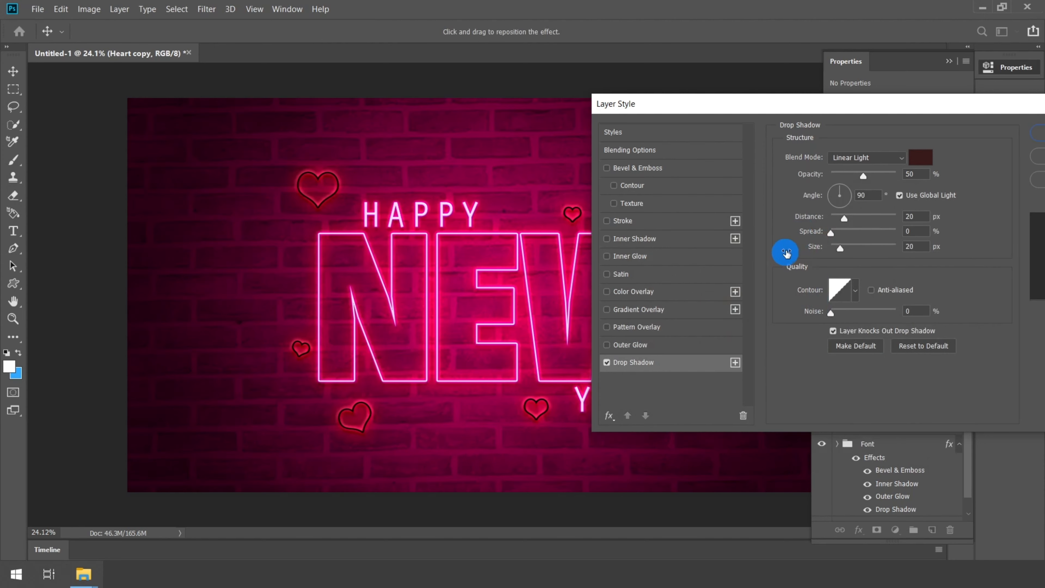
Step: Use Linear Light blending for the drop shadow, with 50% opacity, global light, 20 px distance, 0% spread and 20 px size
left_click(852, 159)
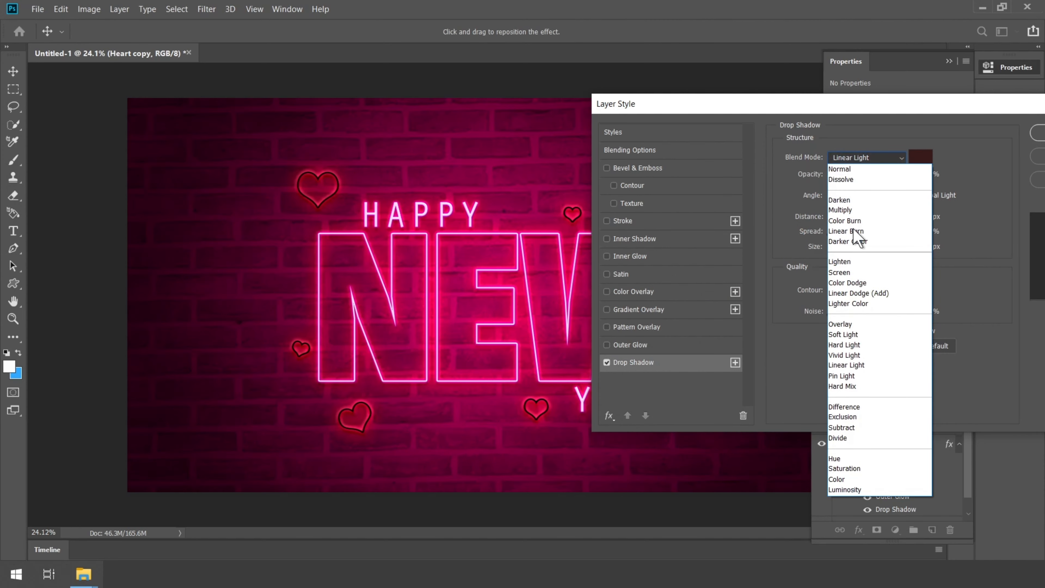
left_click(869, 365)
left_click(901, 195)
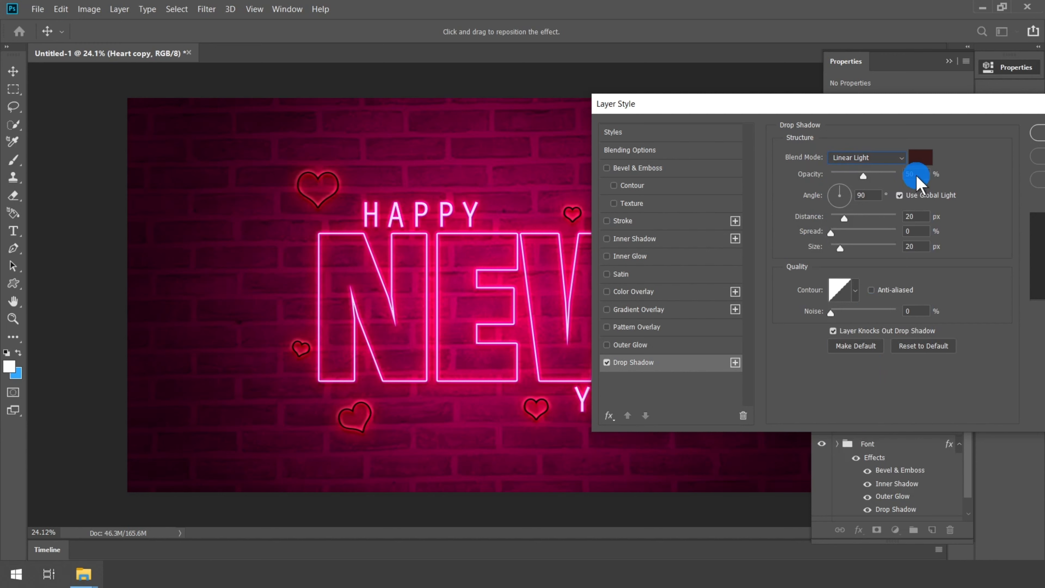
left_click_drag(917, 174, 883, 178)
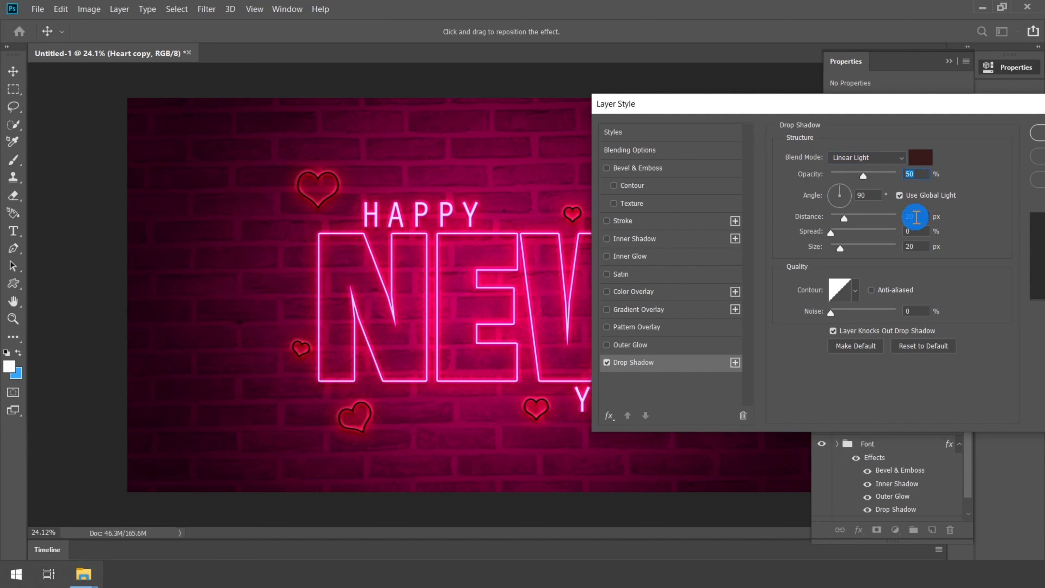
left_click_drag(896, 230, 917, 243)
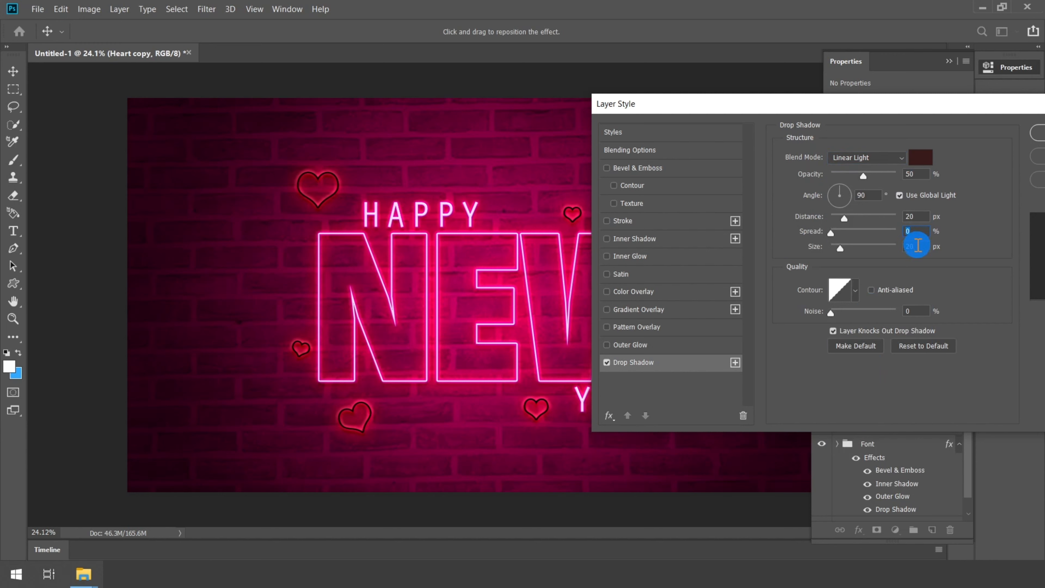
Step: Add an Outer Glow effect to the Heart copy group with Linear Light blending and 30% opacity
left_click(645, 347)
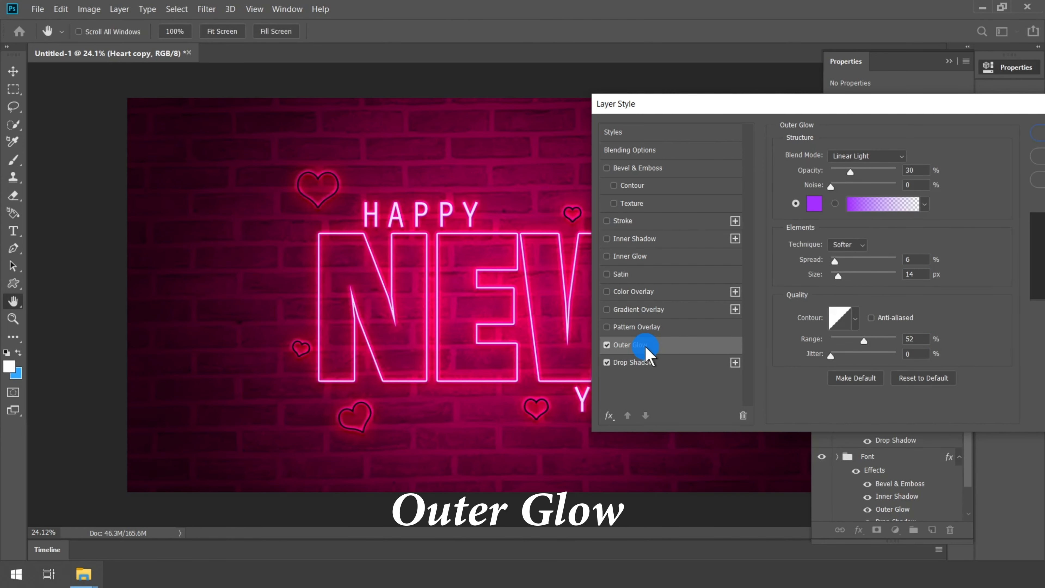
left_click(866, 156)
left_click(846, 364)
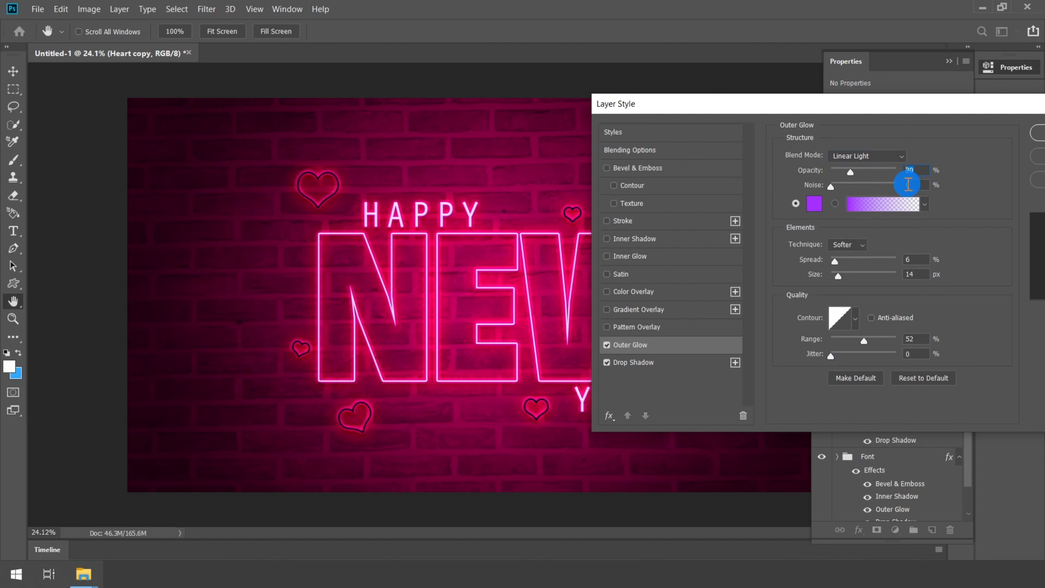
Step: Set the outer glow colour to ff432f, with a spread of 6% and a size of 14 px
left_click(814, 203)
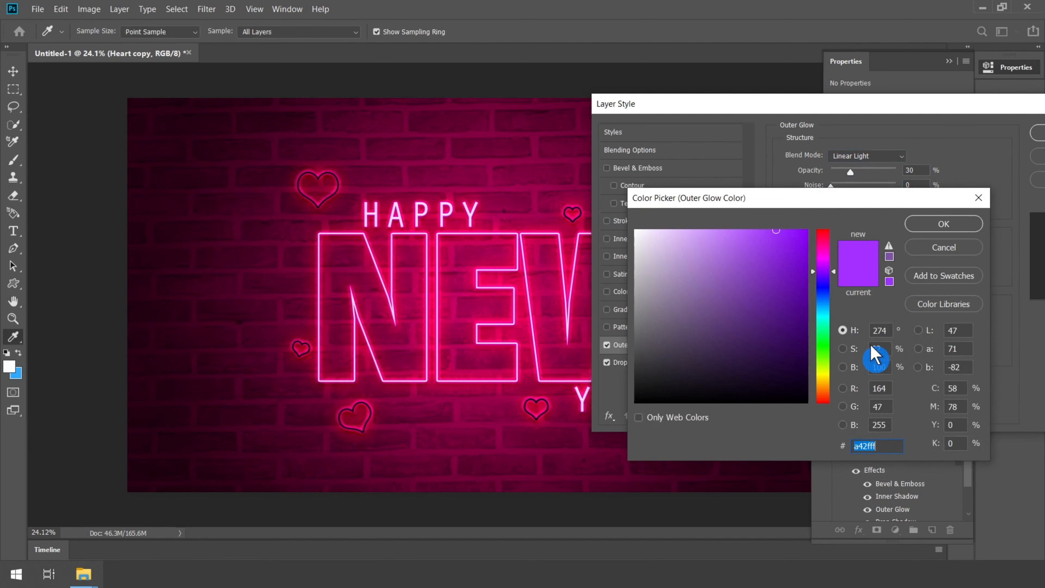
type("f")
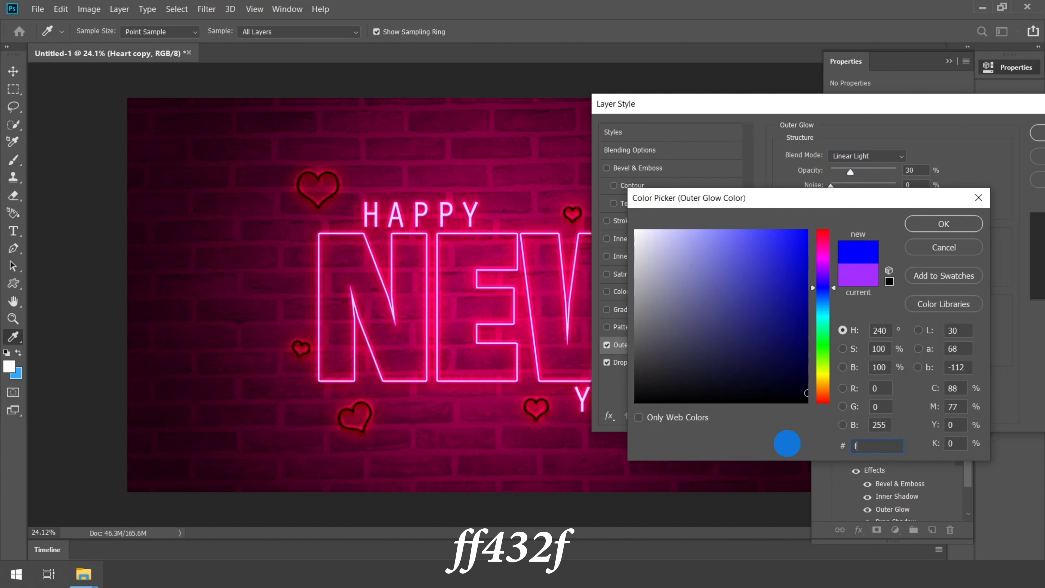
type("f432f")
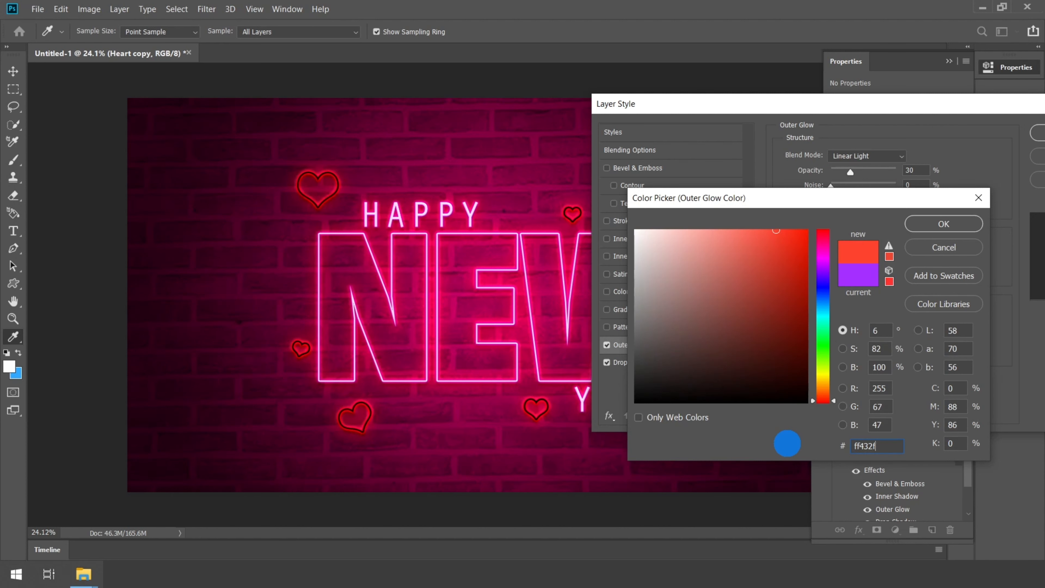
double_click(876, 349)
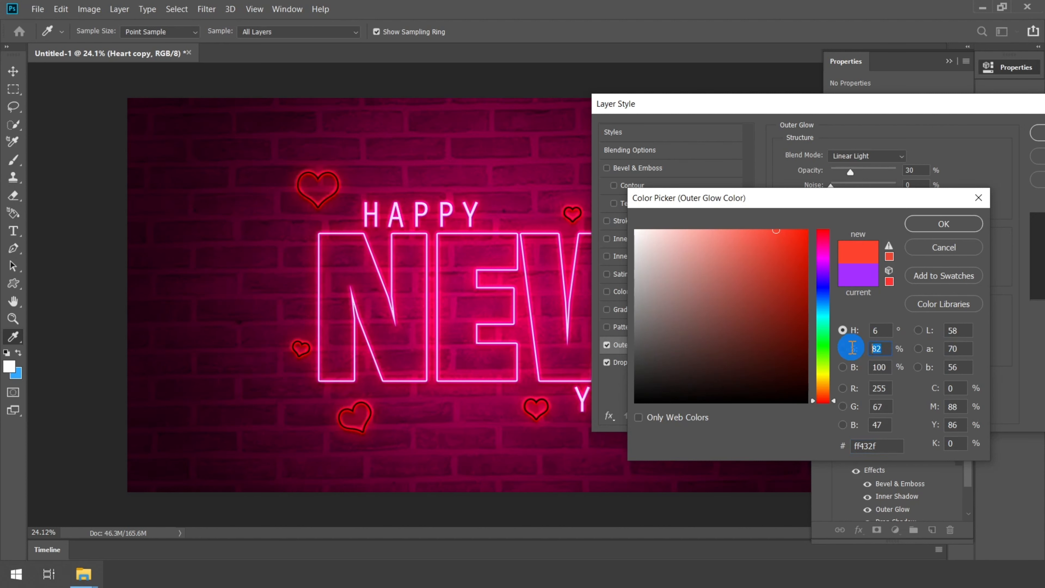
double_click(880, 367)
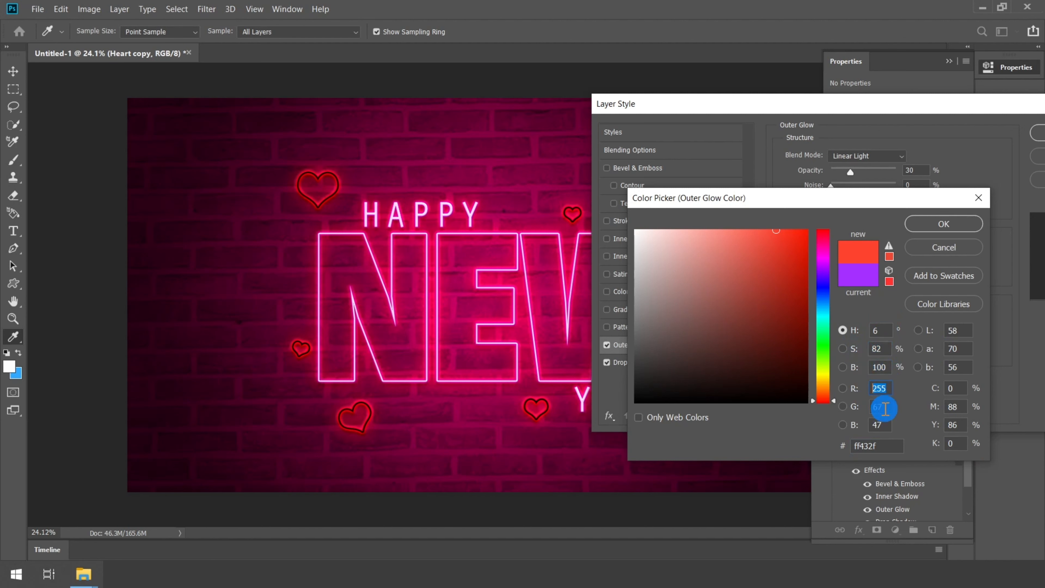
double_click(877, 424)
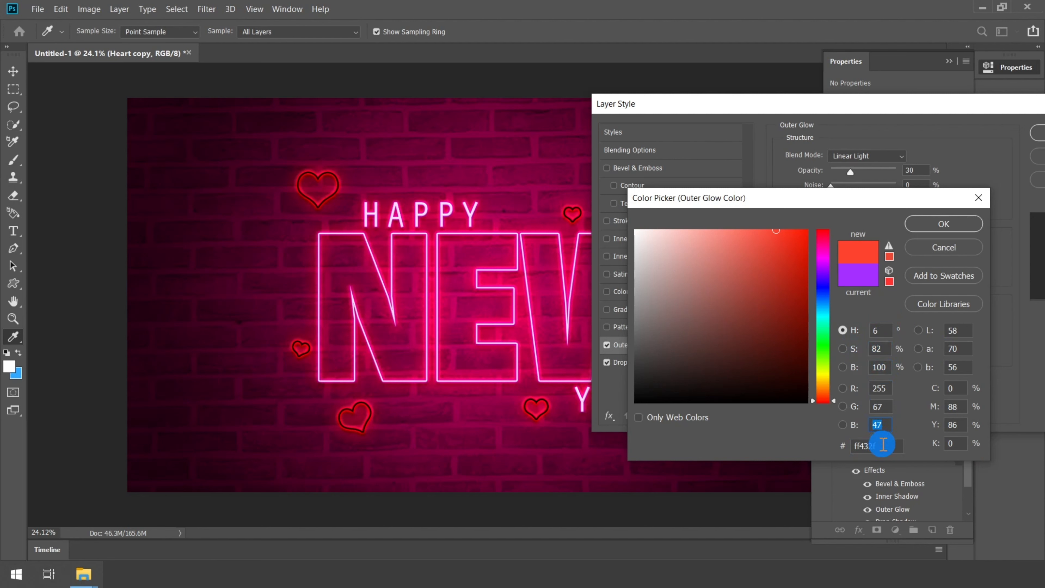
double_click(874, 446)
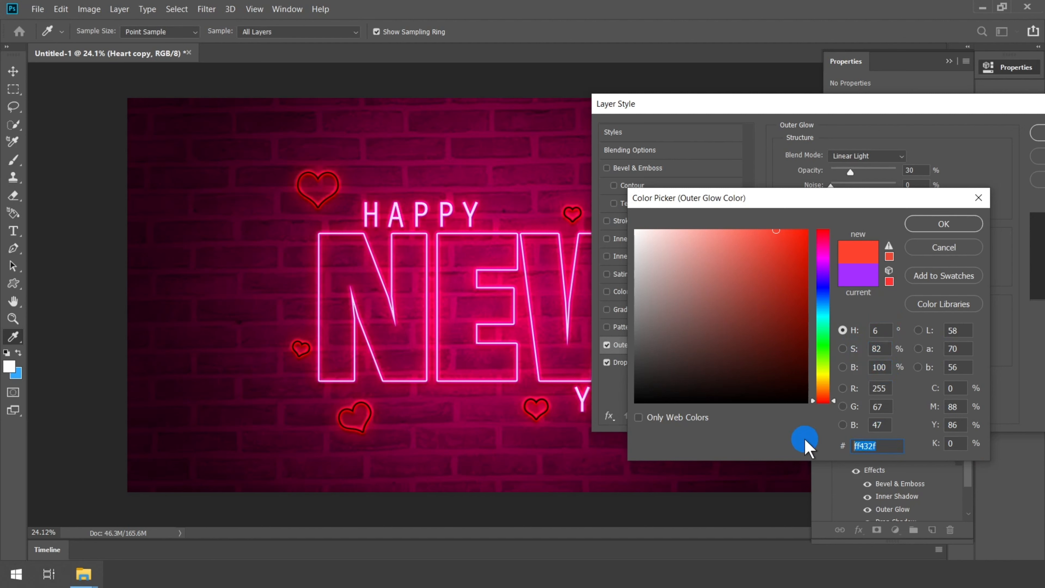
left_click(943, 225)
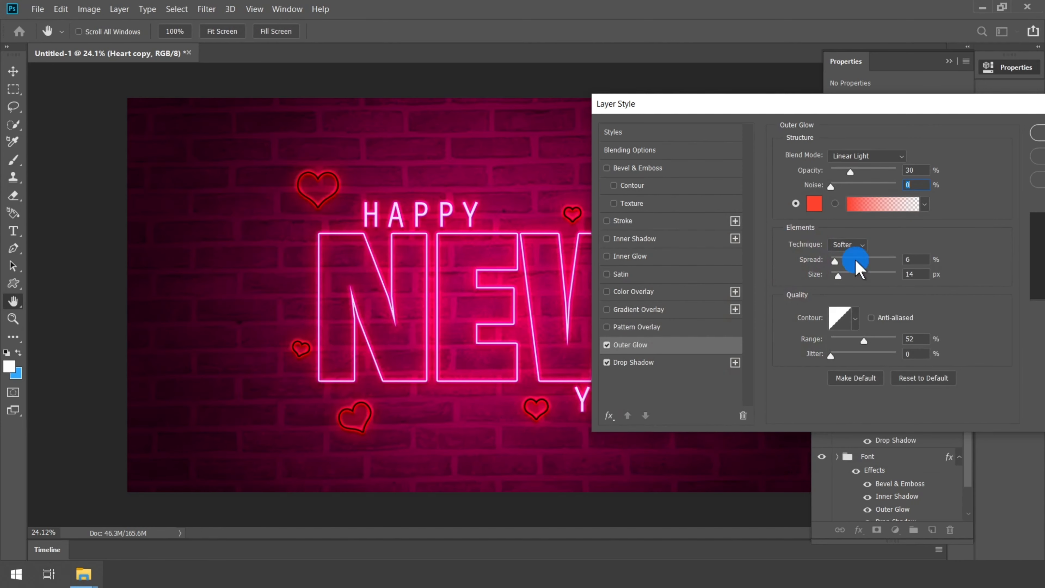
double_click(916, 259)
key("Tab")
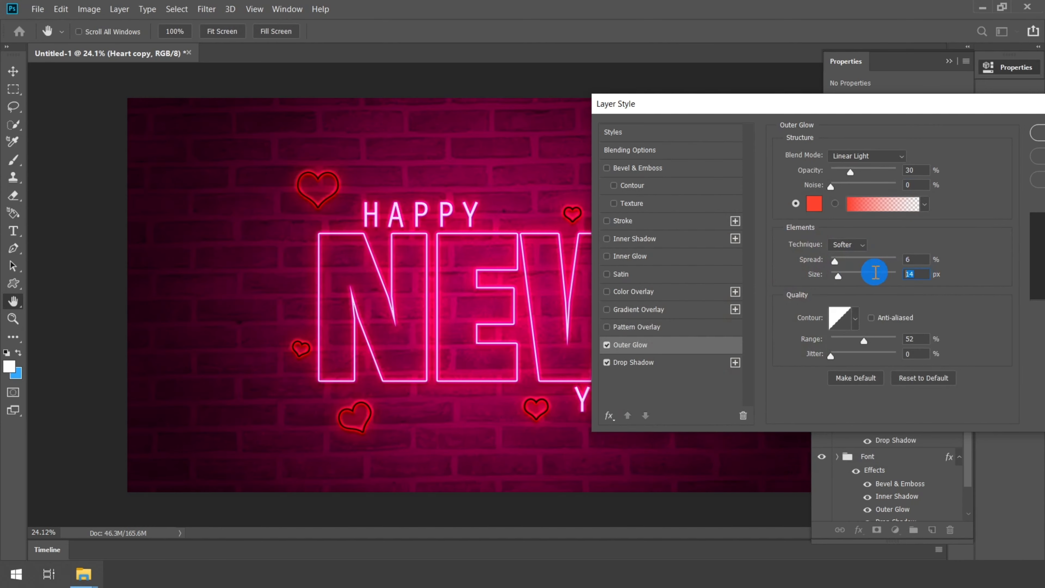
Step: Add a Color Overlay effect to the Heart copy group using the colour ffe1df in Normal mode at 100% opacity
left_click(642, 291)
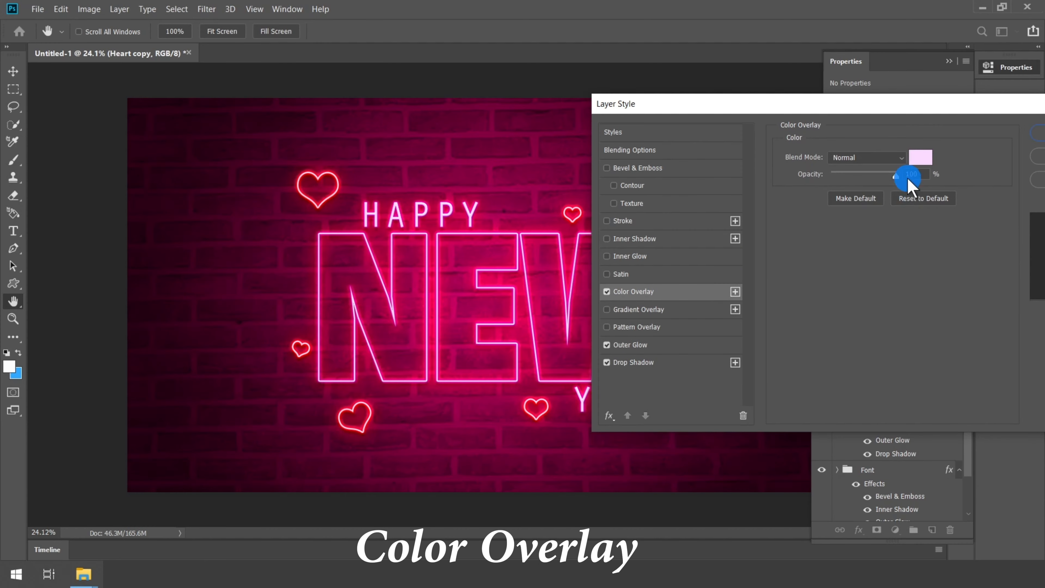
left_click(919, 158)
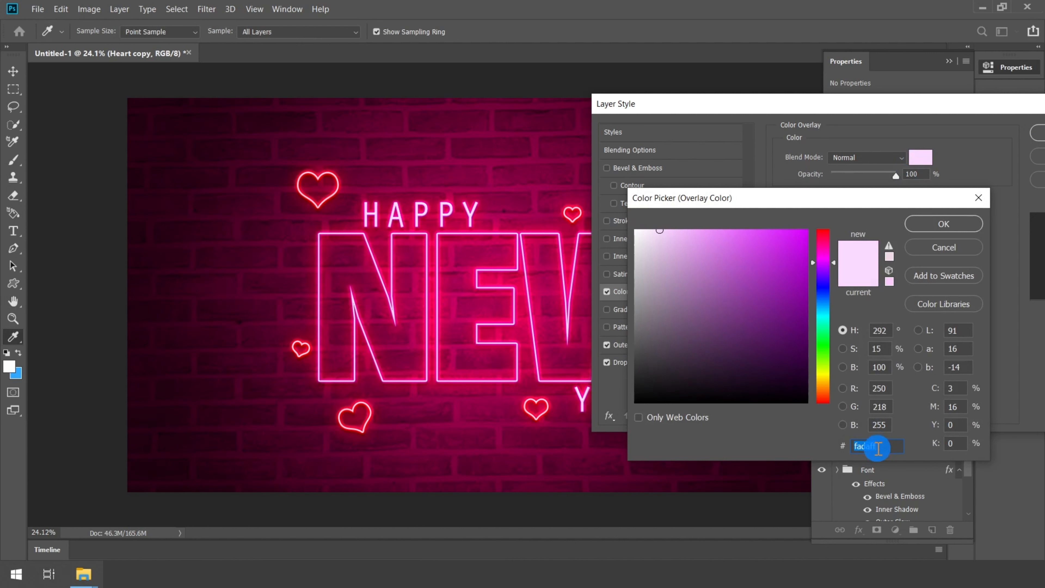
type("ff")
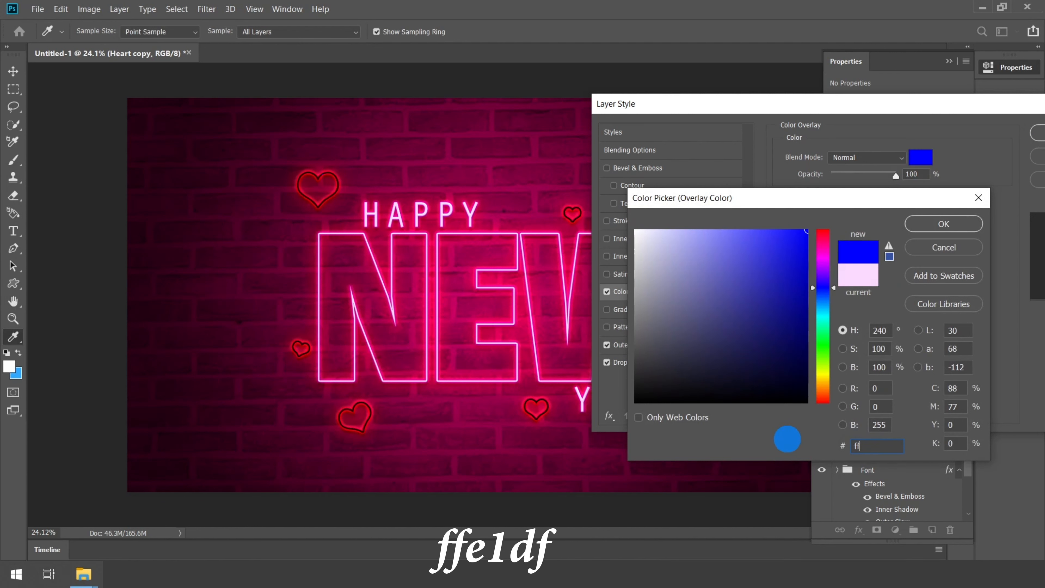
type("e1df")
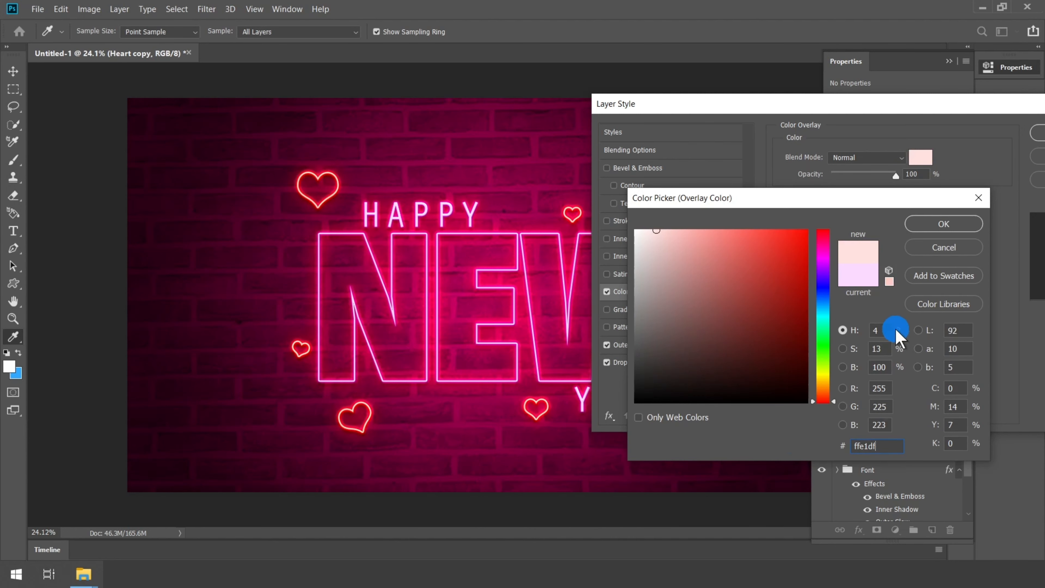
left_click(880, 365)
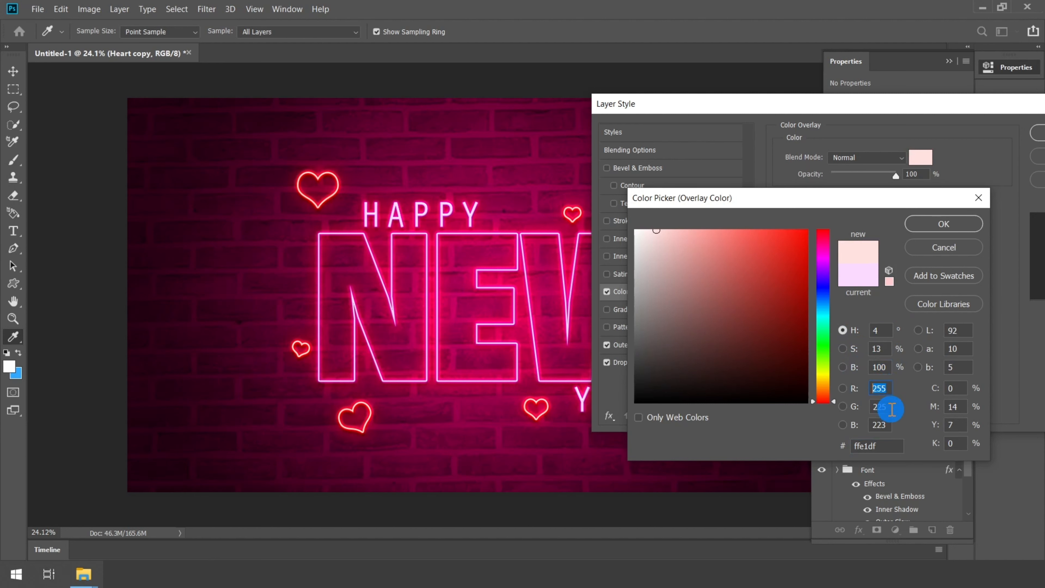
left_click(882, 406)
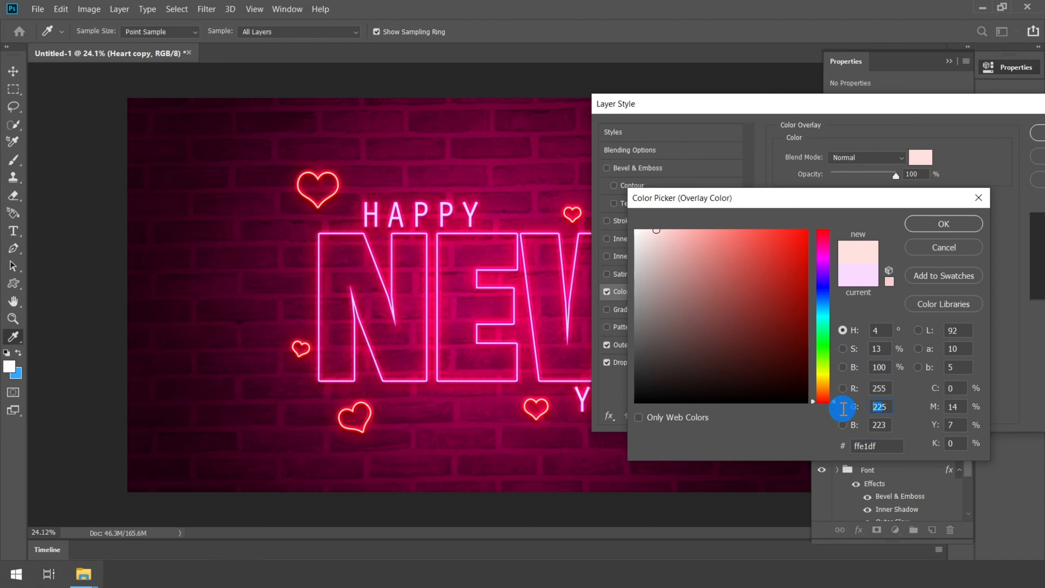
left_click(889, 446)
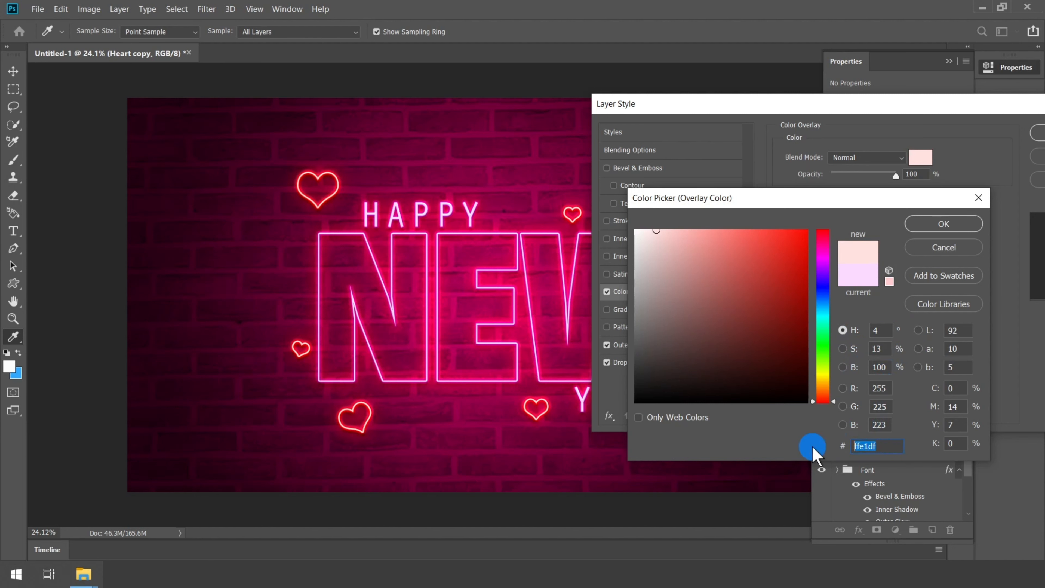
left_click(931, 227)
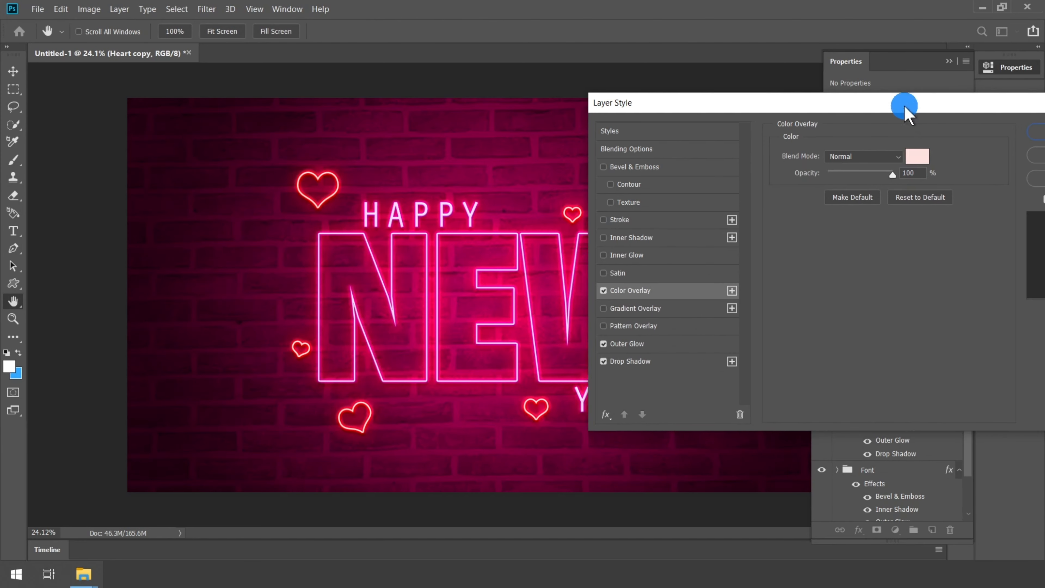
Step: Add a Bevel & Emboss effect to the Heart copy group using the Inner Bevel style and Smooth technique
left_click_drag(902, 103, 877, 105)
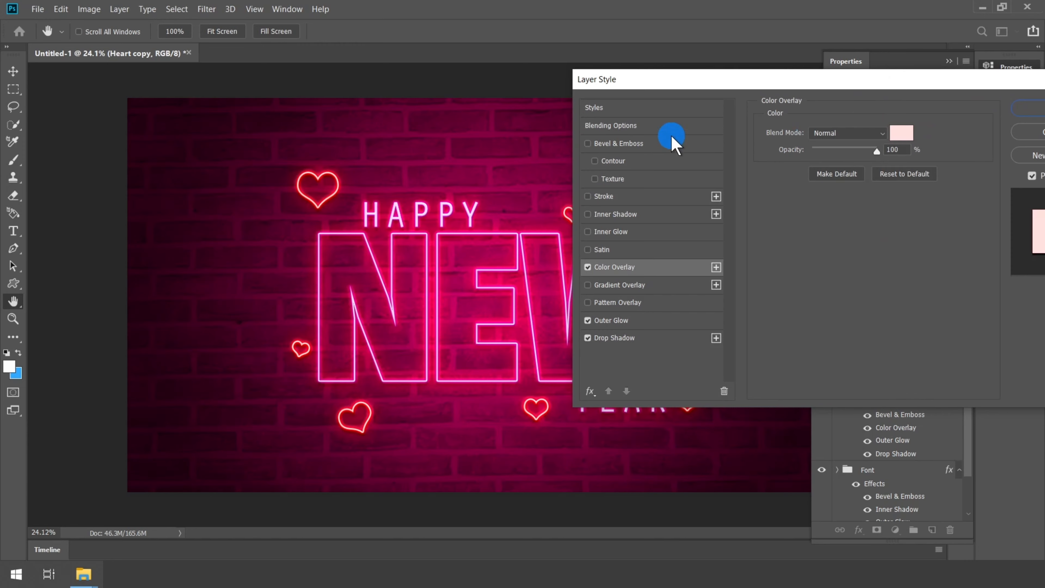
left_click(630, 144)
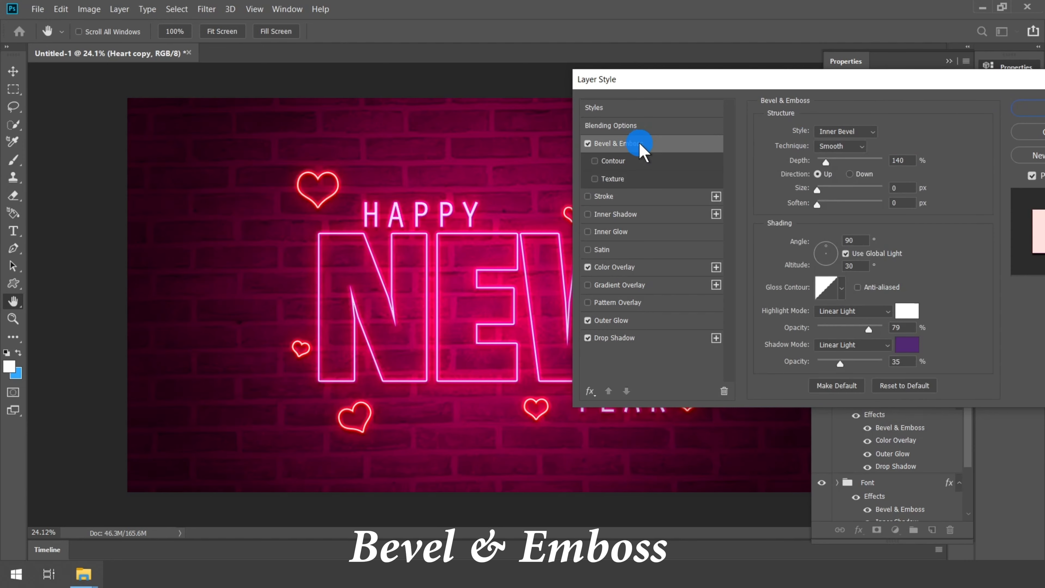
left_click(841, 131)
left_click(843, 133)
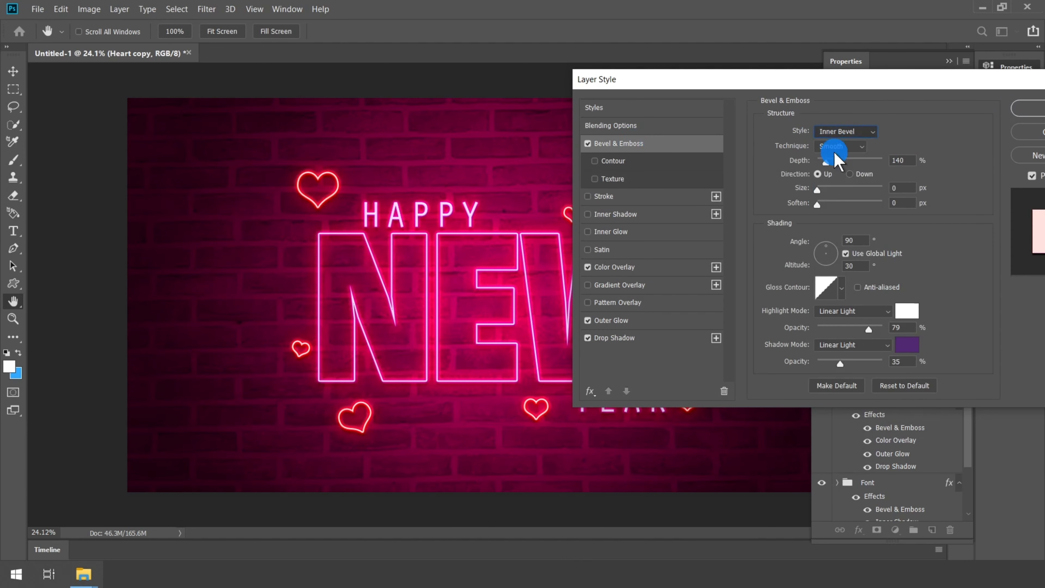
left_click(839, 145)
left_click(831, 157)
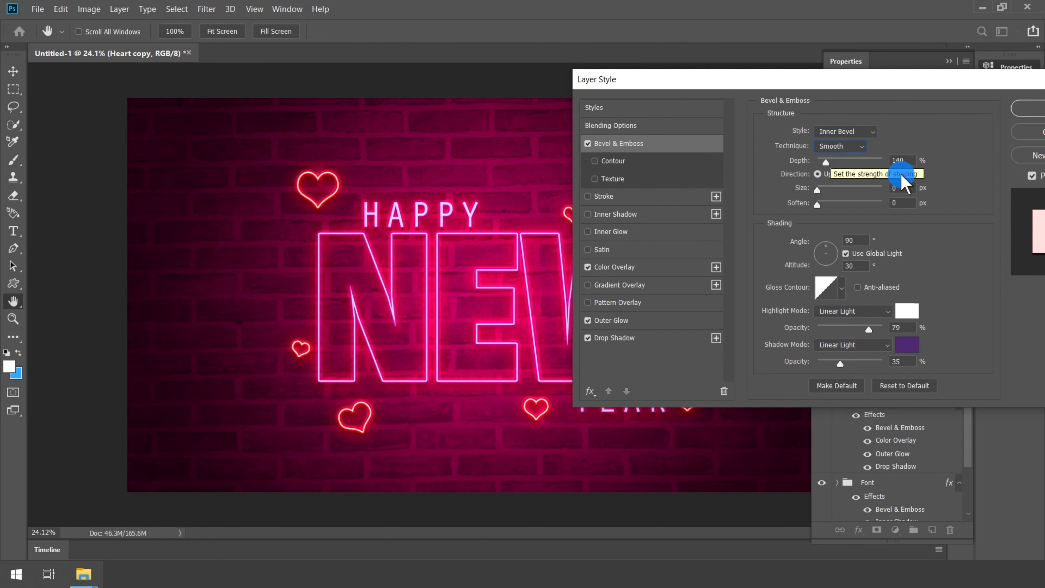
Step: Use a bevel depth of 140%, size and soften of 0 px, and global light at a 90° angle and 30° altitude
left_click(898, 160)
left_click(902, 188)
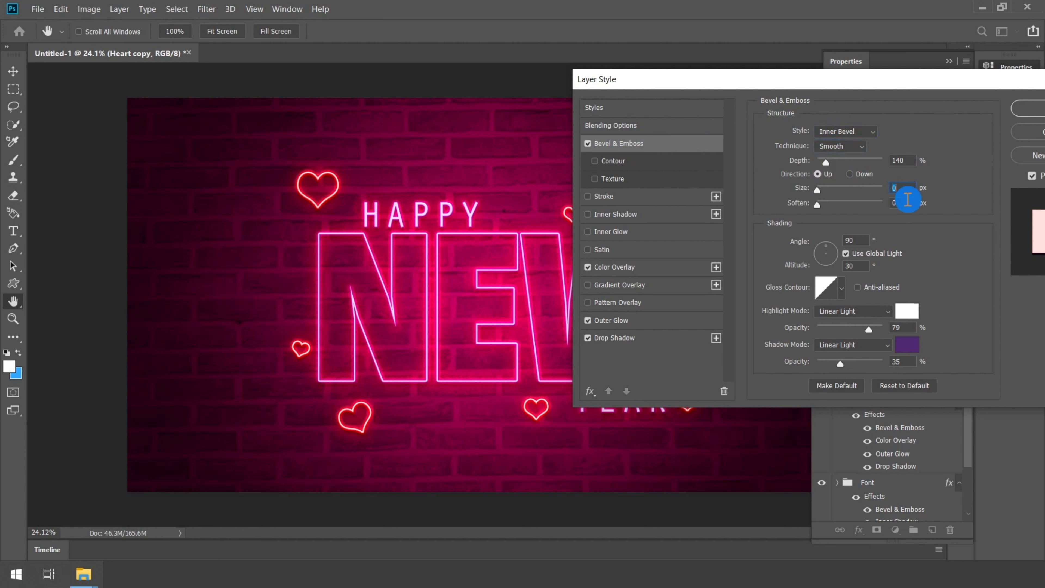
left_click(905, 203)
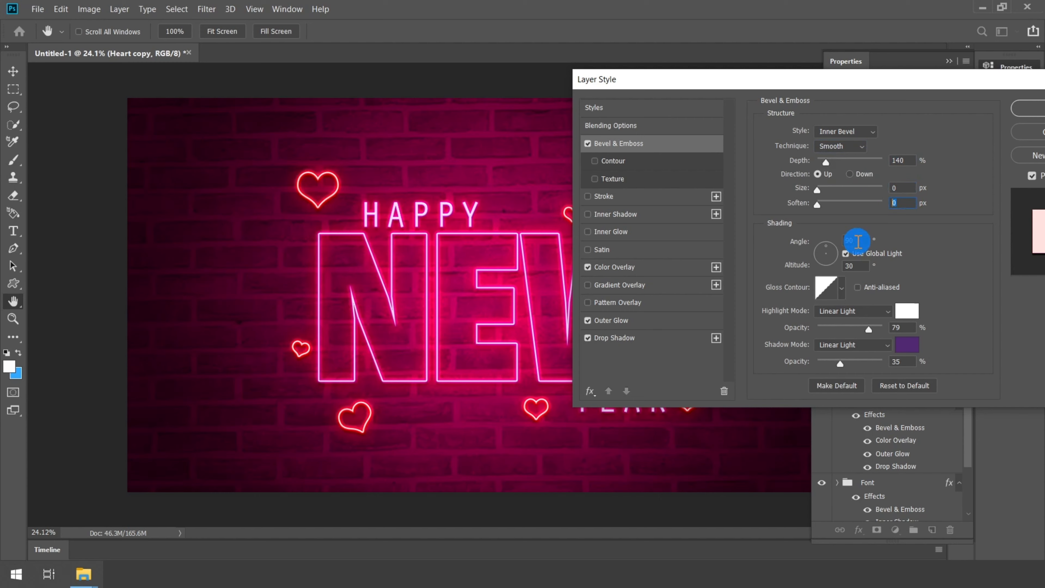
left_click(838, 264)
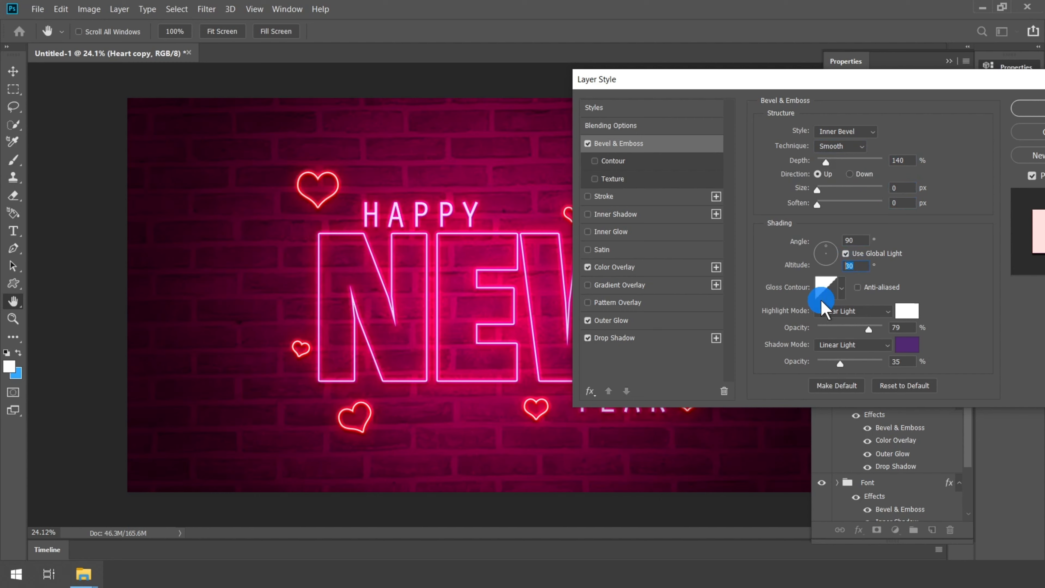
Step: Use Linear Light for the bevel highlight with colour ffffff and 79% opacity
left_click(851, 311)
left_click(838, 423)
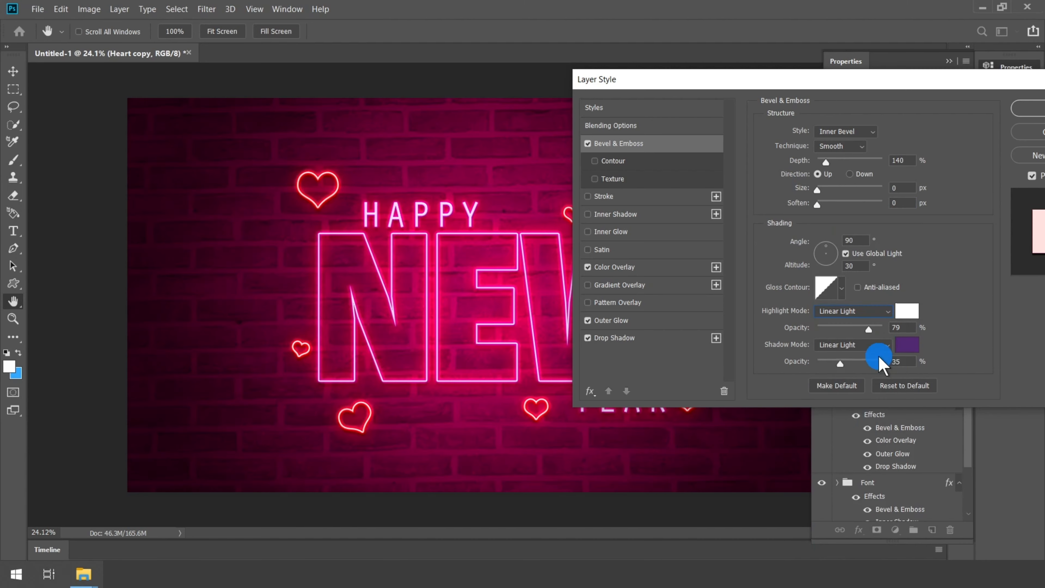
left_click(903, 311)
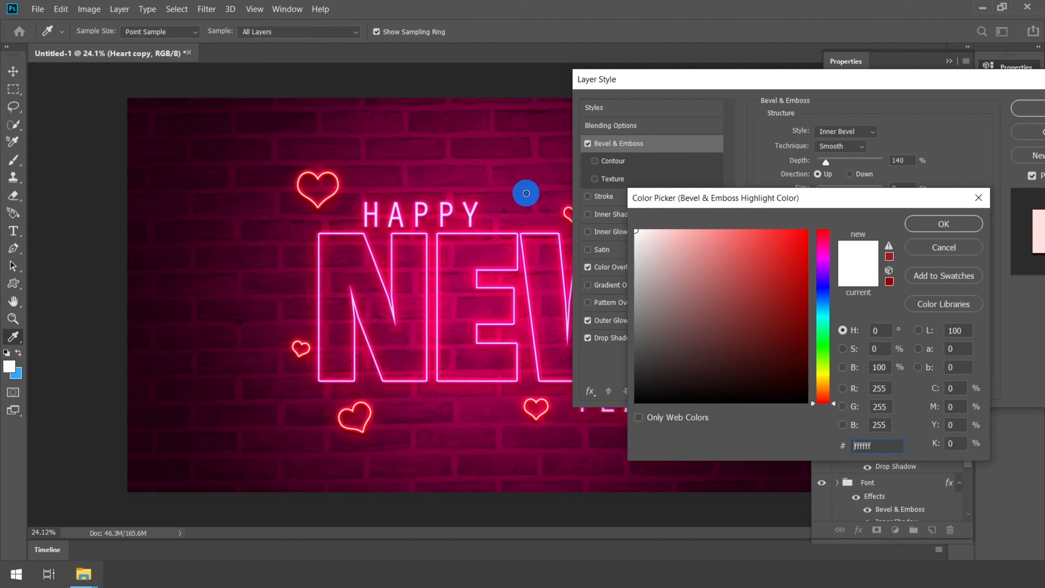
left_click(943, 223)
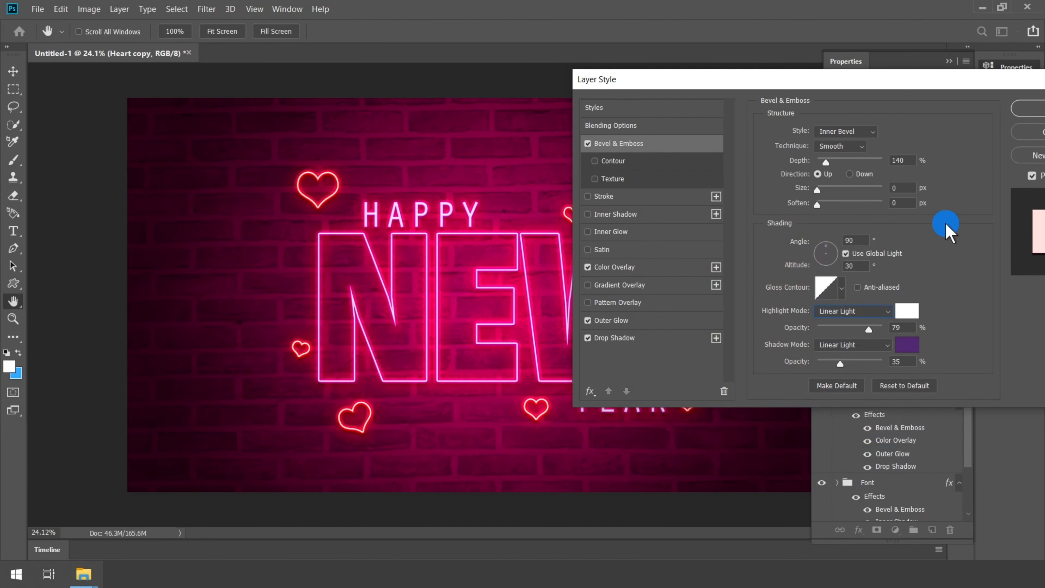
left_click(903, 329)
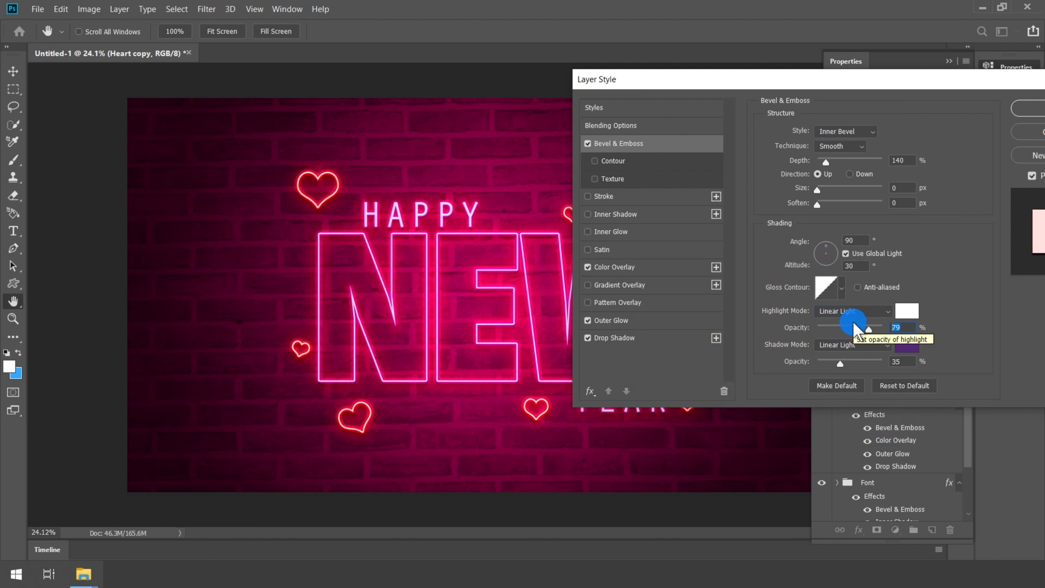
Step: Use Linear Light for the bevel shadow with 35% opacity
left_click(851, 345)
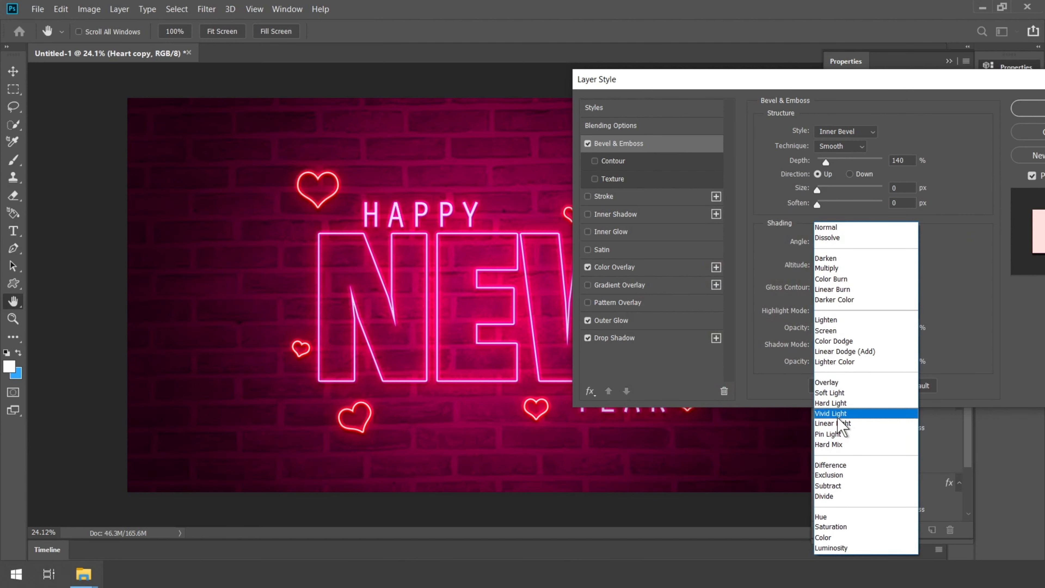
left_click(840, 424)
left_click(906, 362)
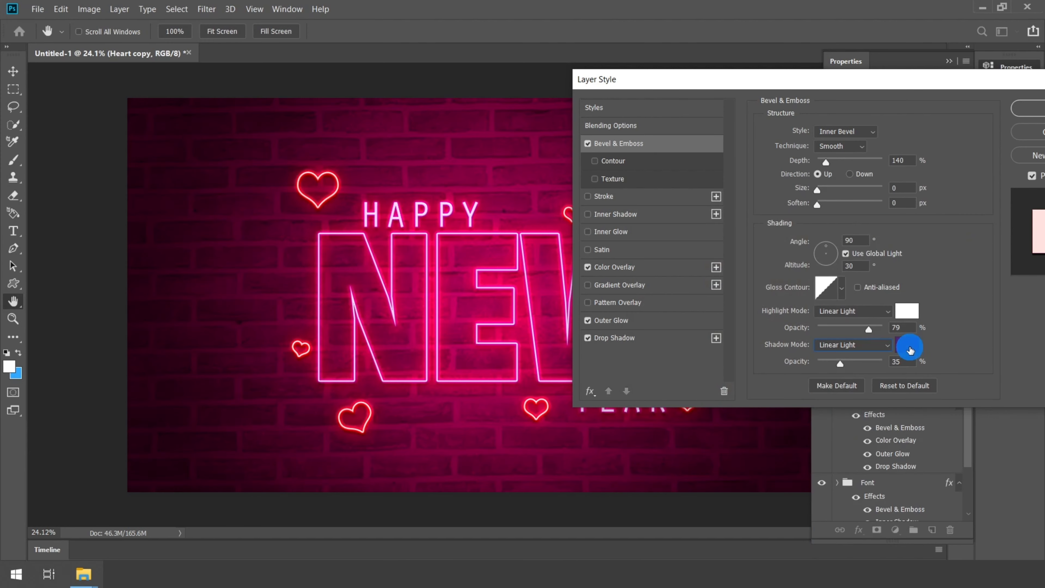
Step: Set the bevel shadow colour to 722a29 and apply the layer style to the Heart copy group
left_click(910, 350)
left_click(878, 453)
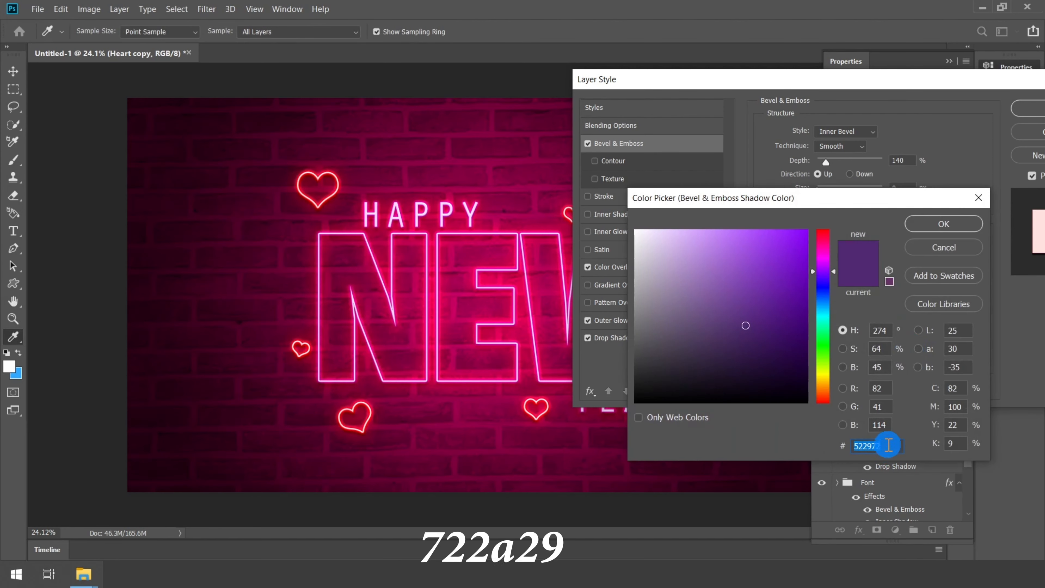
type("722")
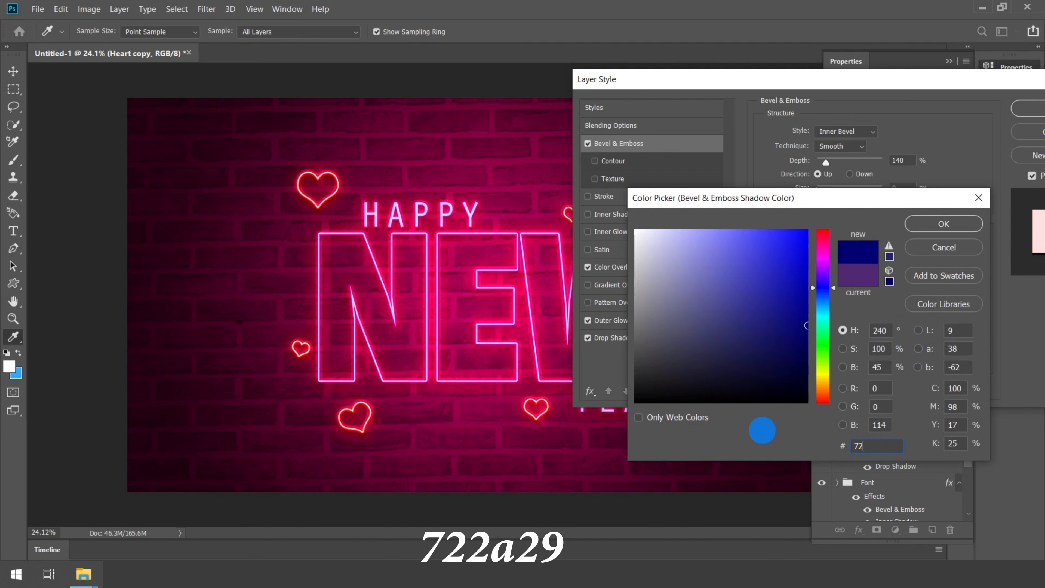
type("a2")
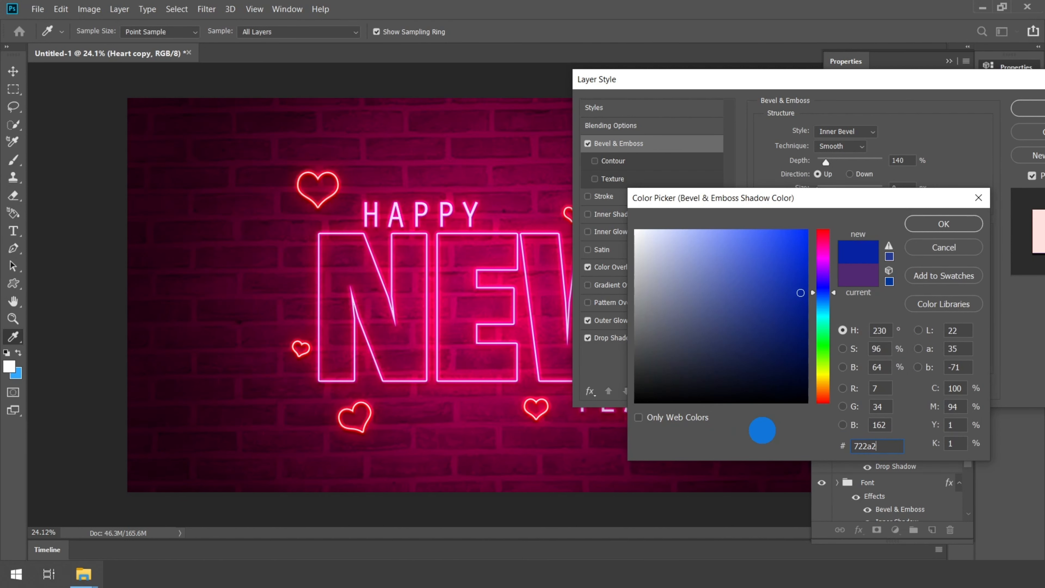
type("8")
key("BackSpace")
type("9")
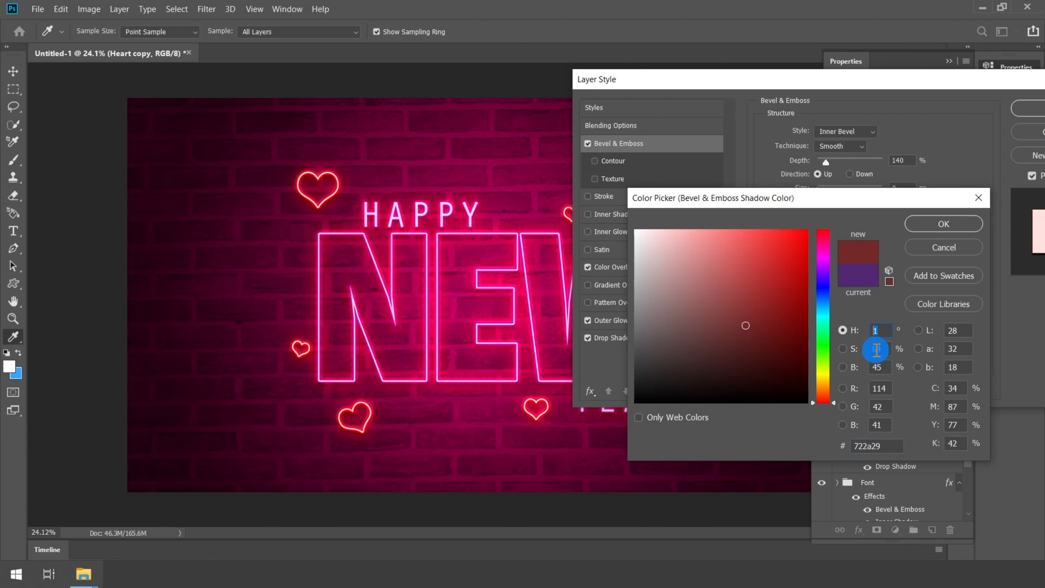
left_click(879, 365)
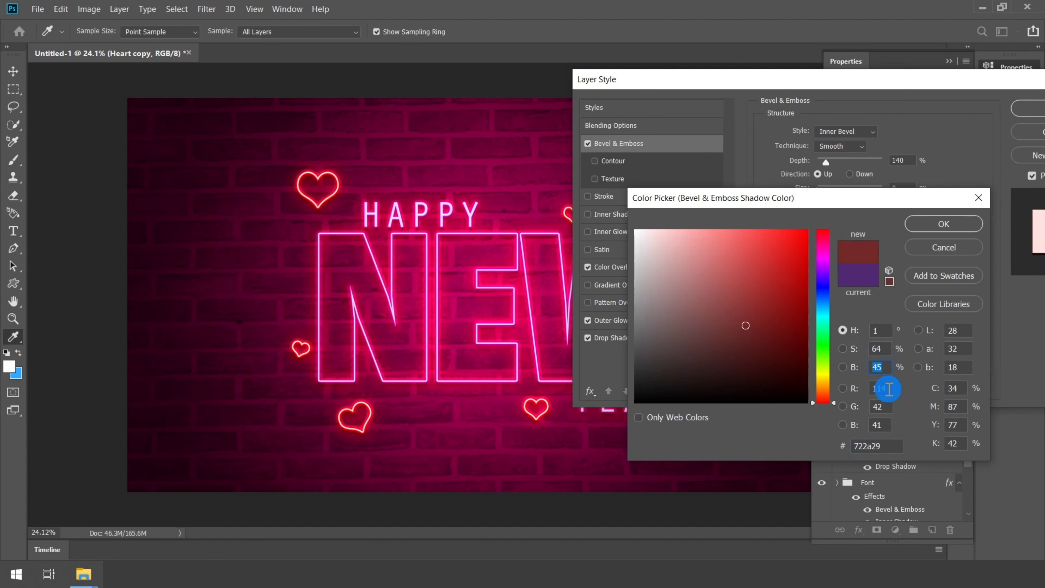
left_click(880, 388)
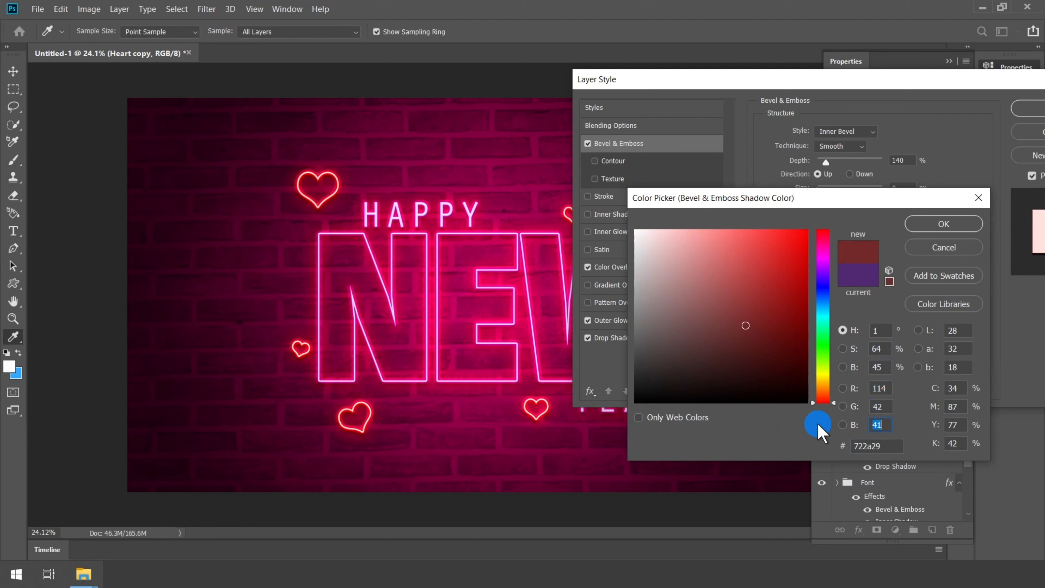
left_click(860, 444)
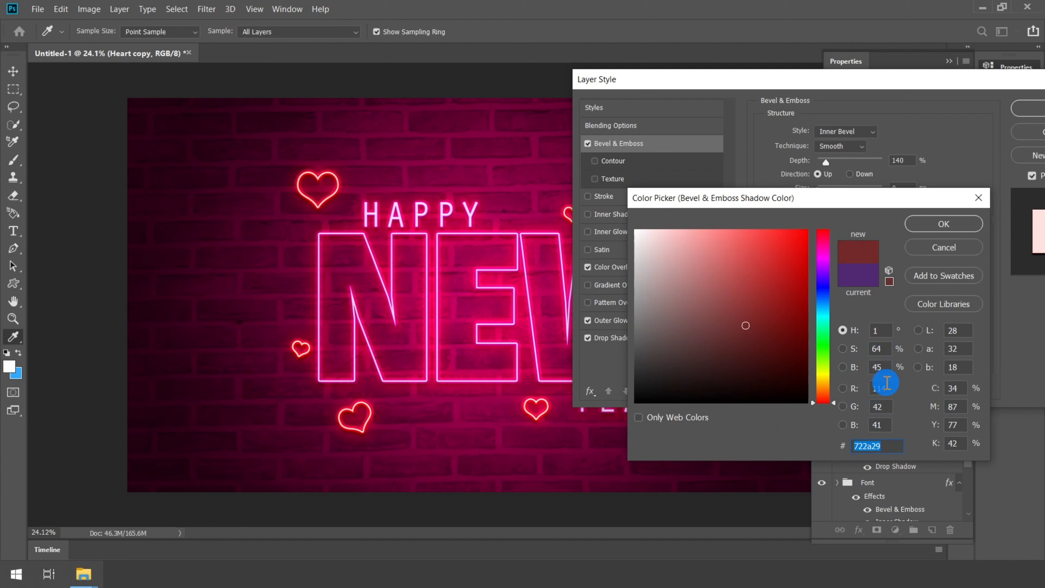
key("space")
key("Return")
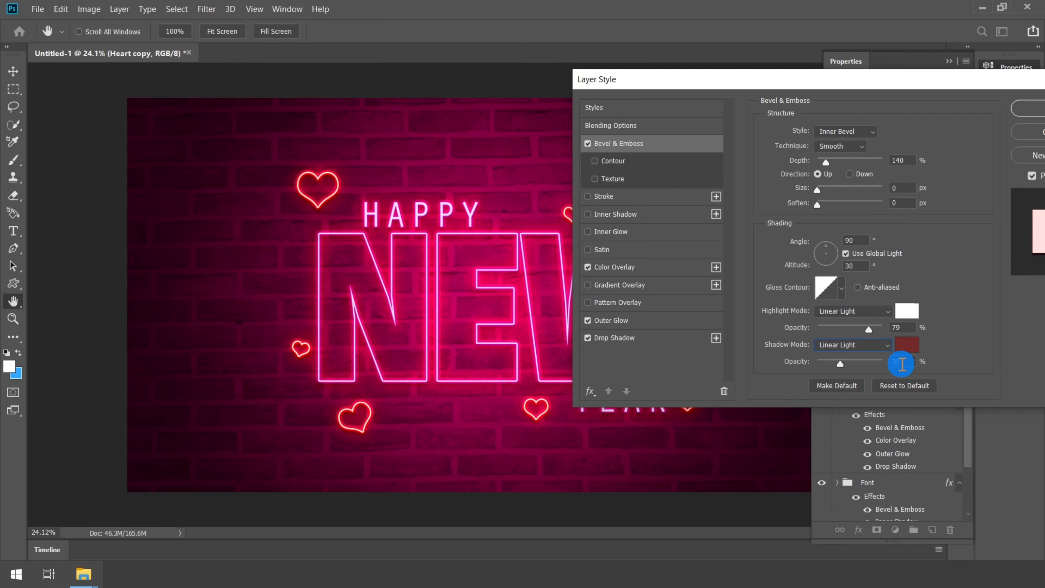
left_click_drag(928, 84, 812, 90)
left_click(936, 114)
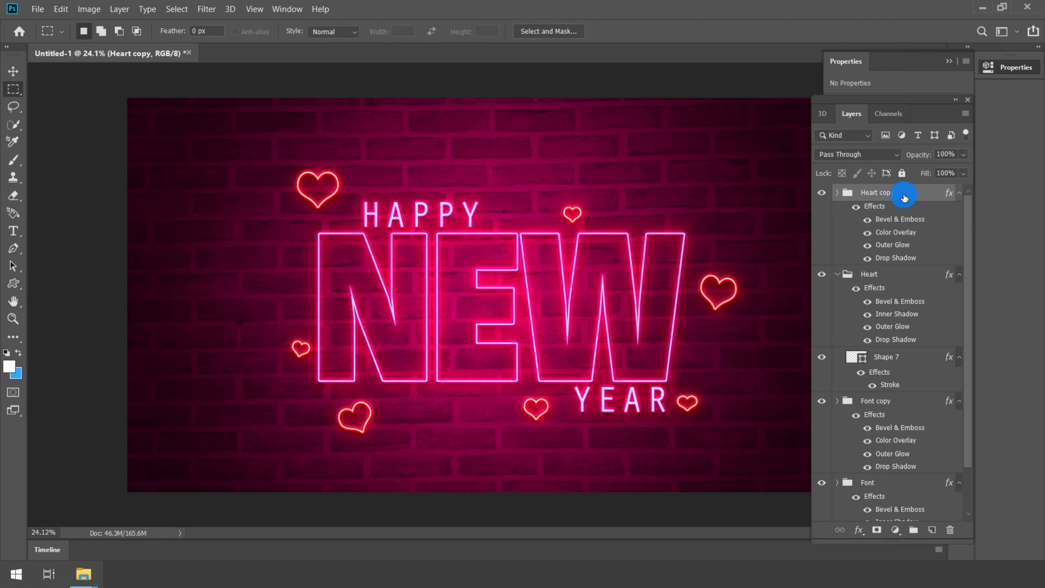
Step: Scale the Heart copy and Heart groups up together to about 113%, spreading the hearts farther around the text
left_click(884, 276)
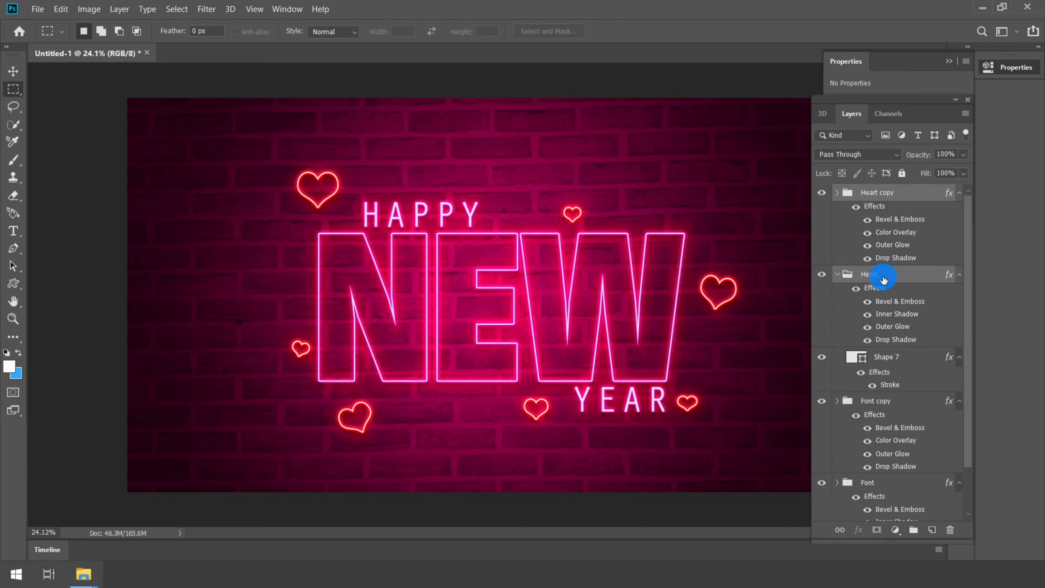
key("ctrl+t")
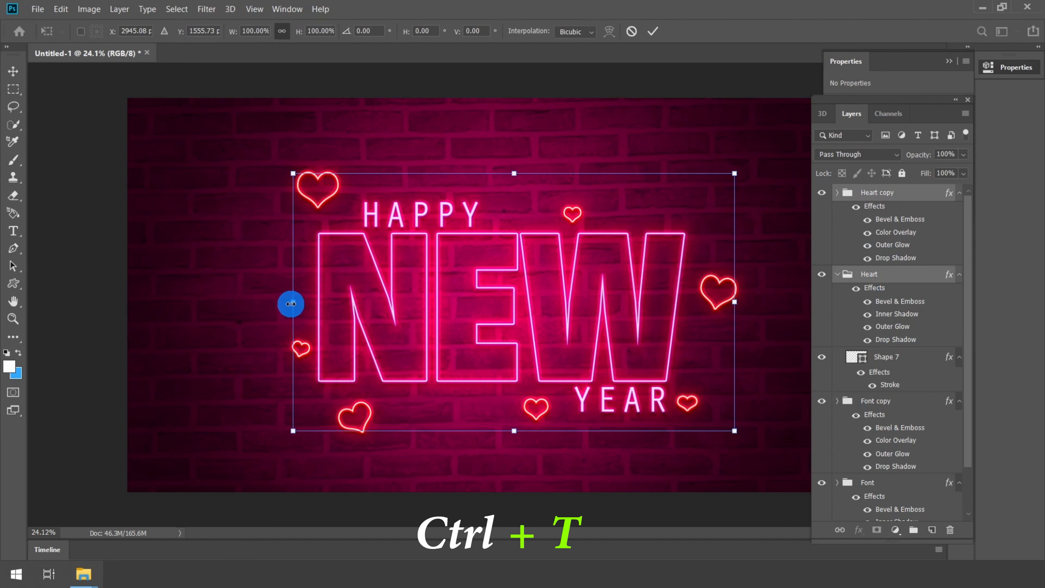
left_click_drag(291, 304, 263, 303)
left_click_drag(740, 305, 771, 305)
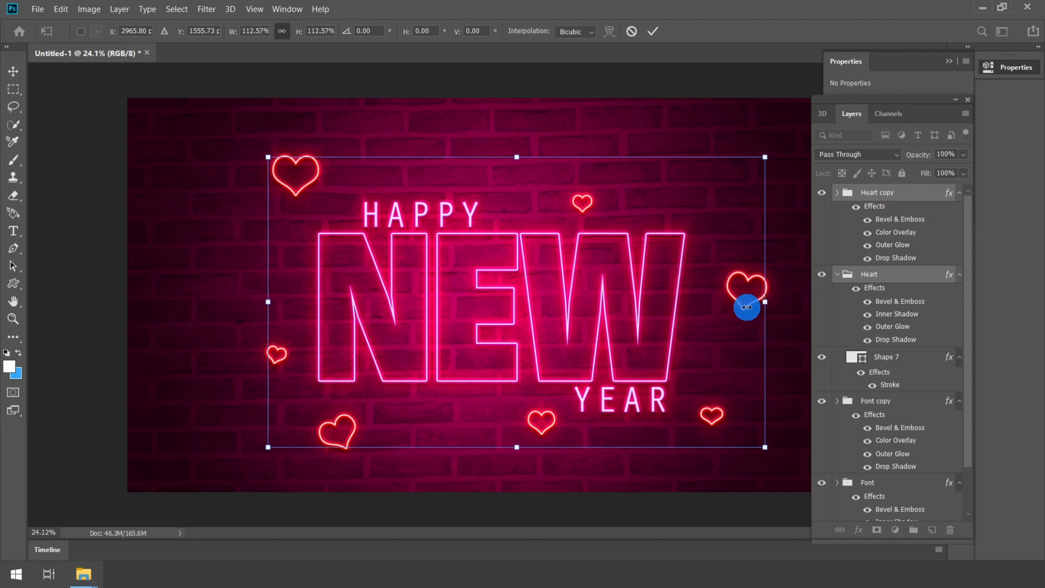